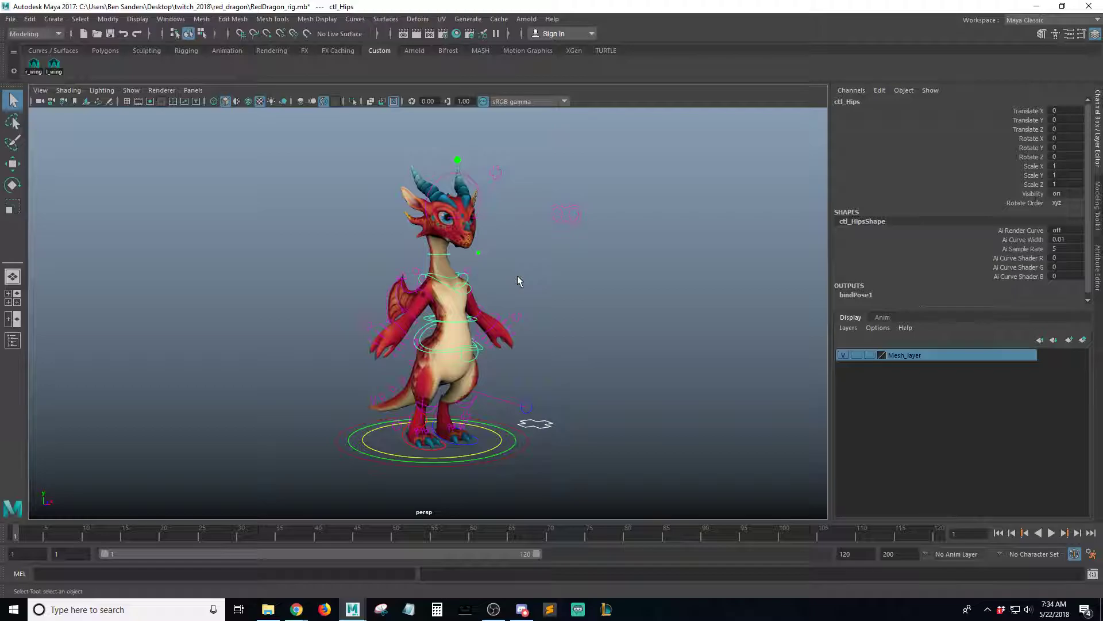
Clear the hips control selection and examine the dragon rig from several angles
key(alt+space)
click(561, 271)
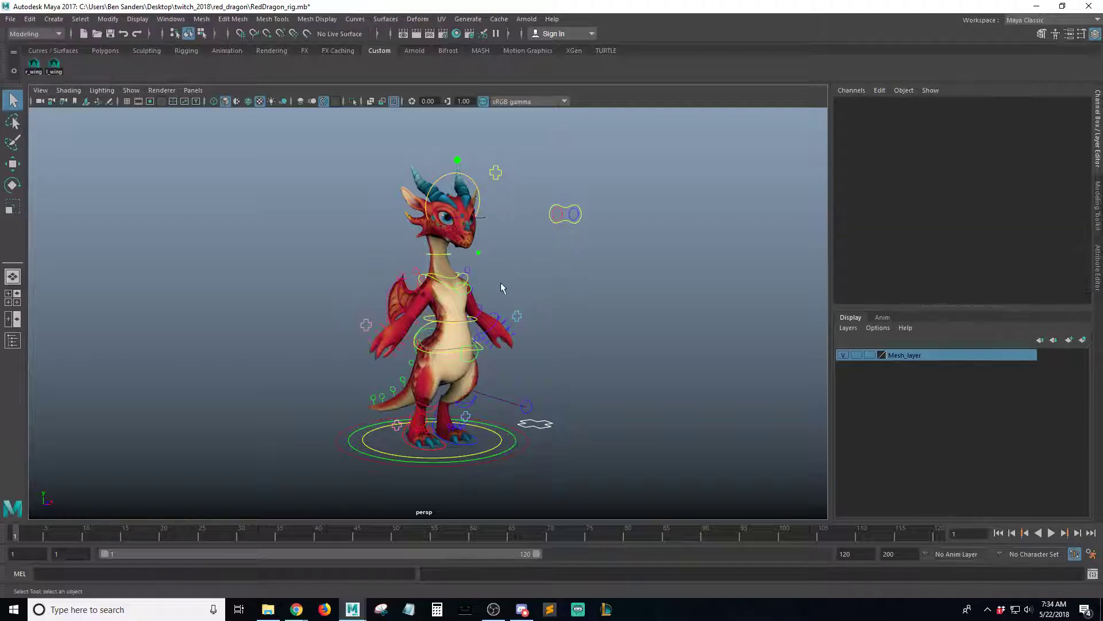
alt+middle_drag(631, 285, 676, 286)
alt+drag(675, 286, 534, 308)
alt+drag(537, 356, 632, 346)
alt+right_drag(632, 346, 687, 334)
alt+drag(687, 334, 615, 374)
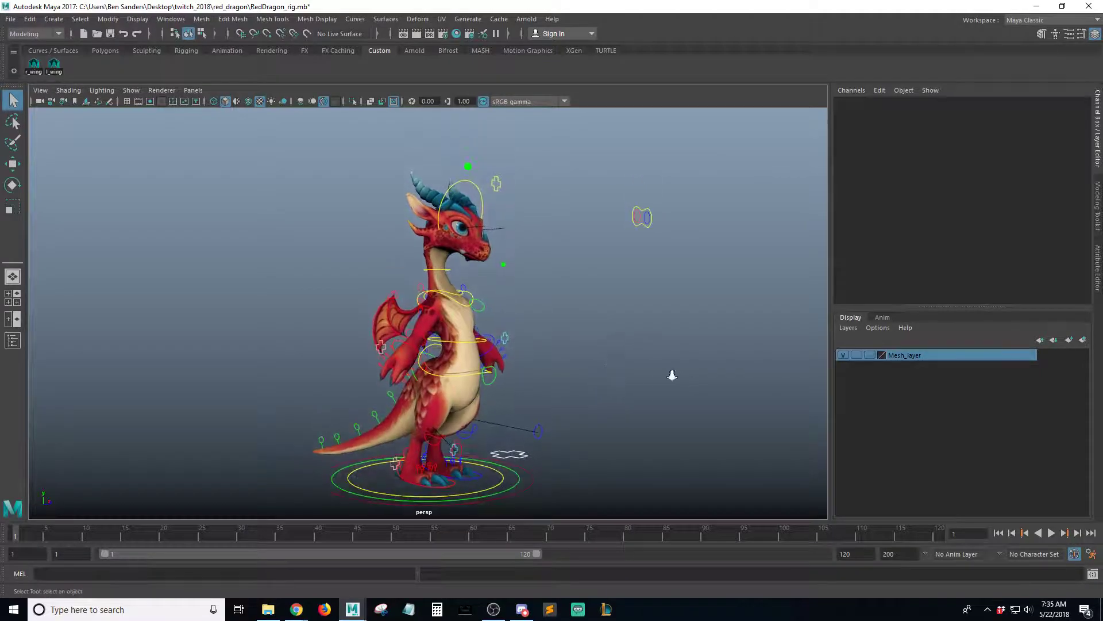
alt+right_drag(677, 375, 605, 387)
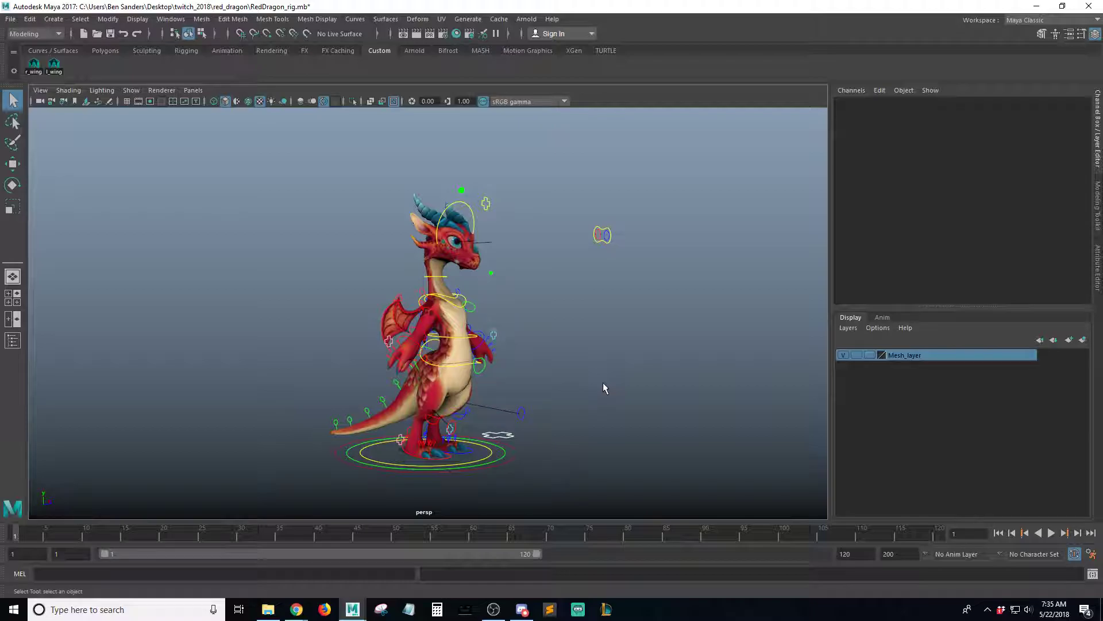
alt+drag(625, 403, 529, 291)
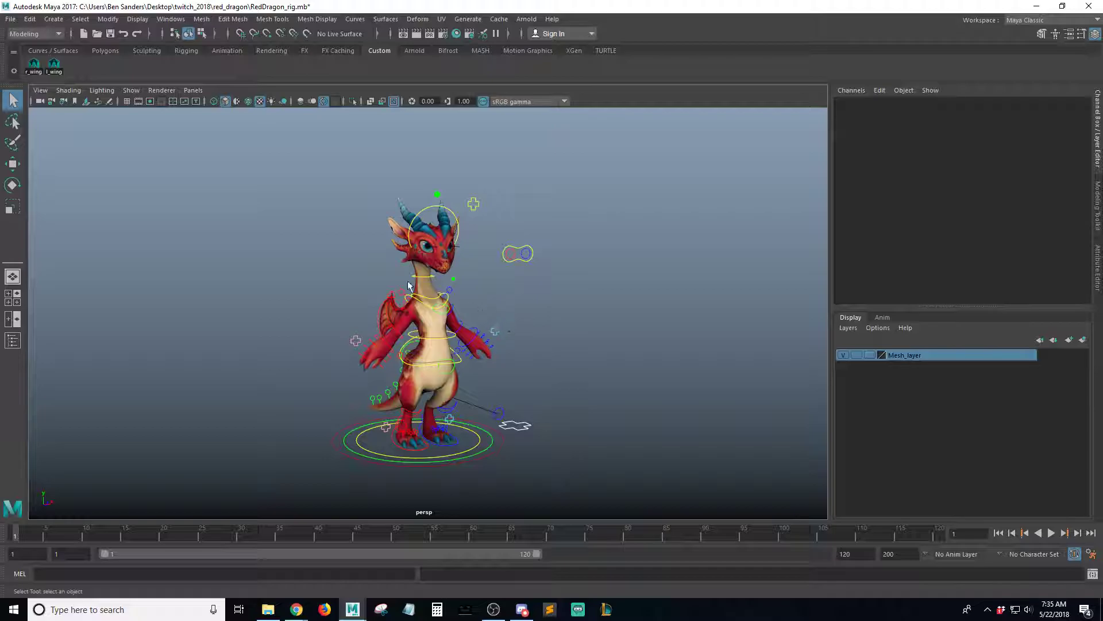
alt+drag(598, 312, 571, 271)
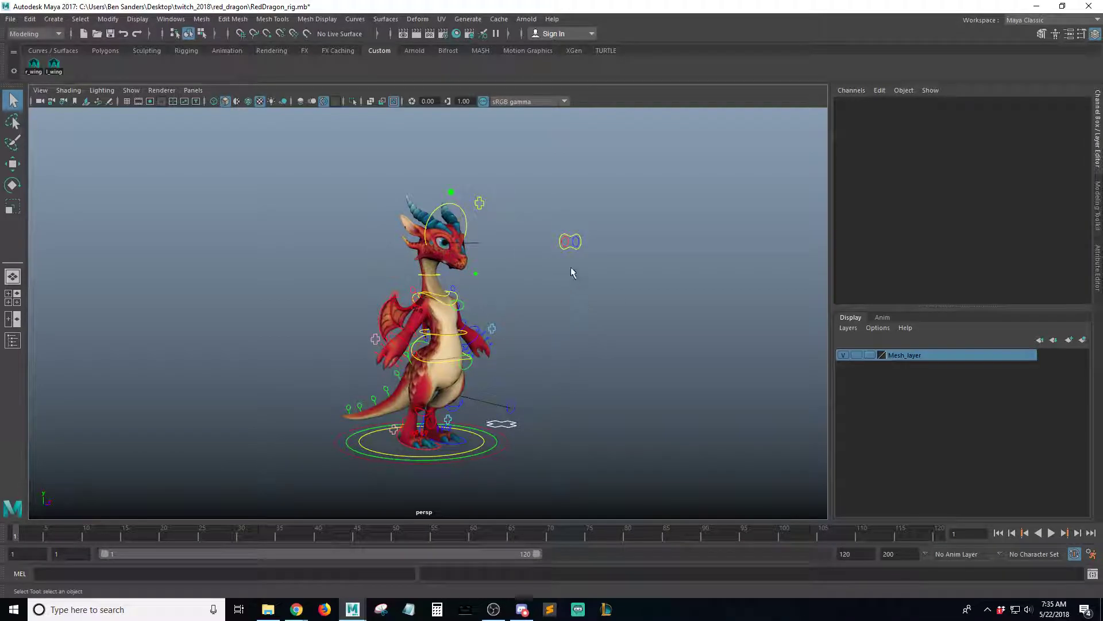
Save the scene as RedDragon_anim_jump.ma in the Desktop twitch_2018\red_dragon folder, accepting the student version notice
click(11, 20)
click(41, 78)
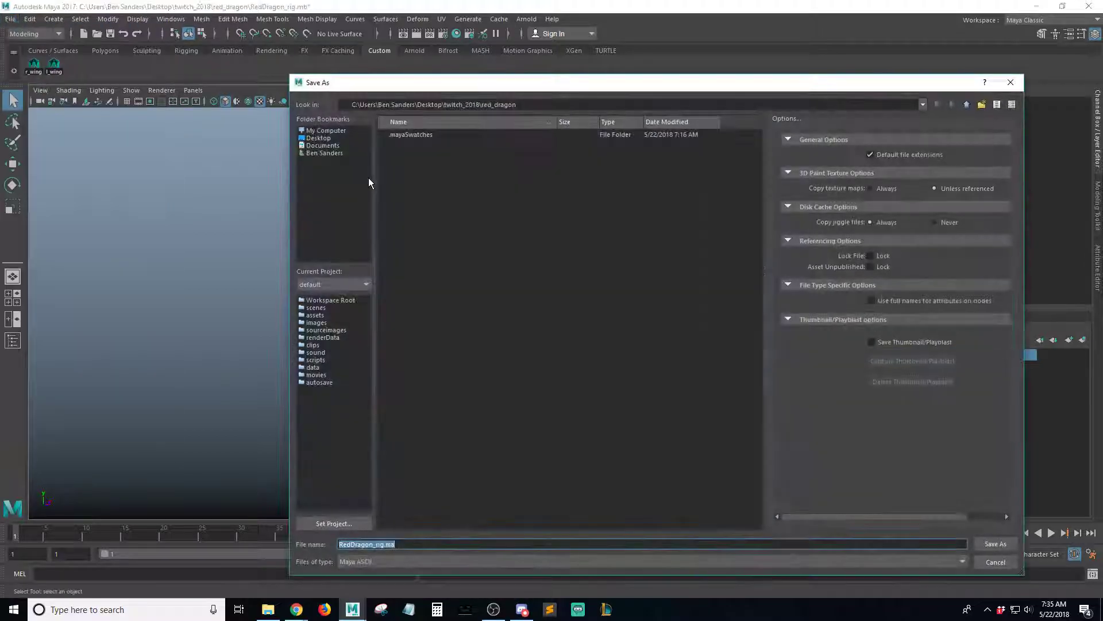
click(330, 139)
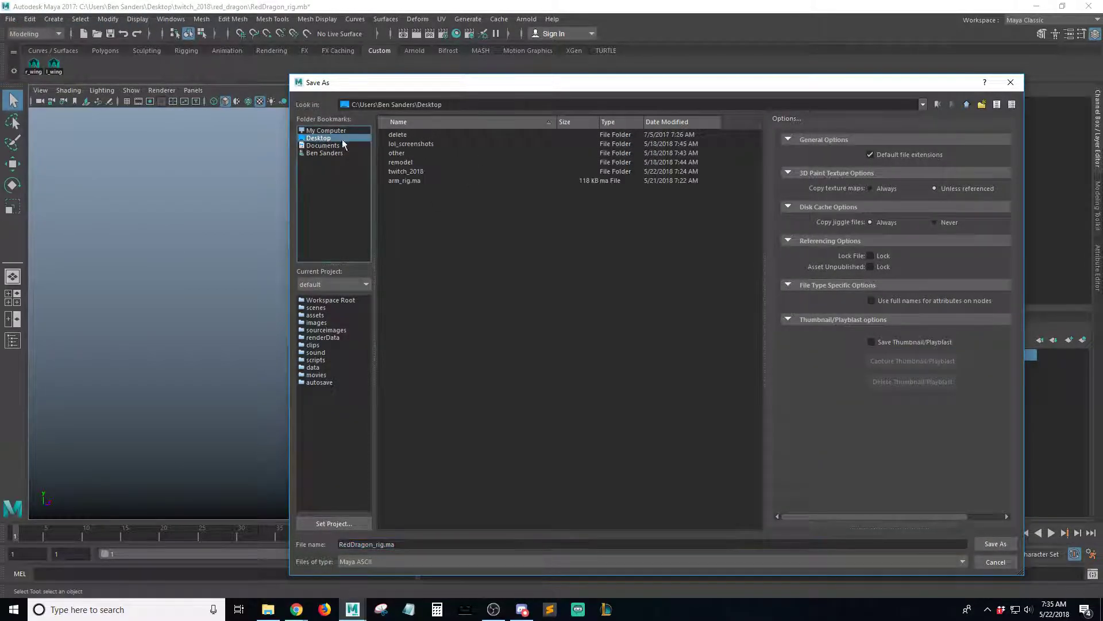
double_click(415, 171)
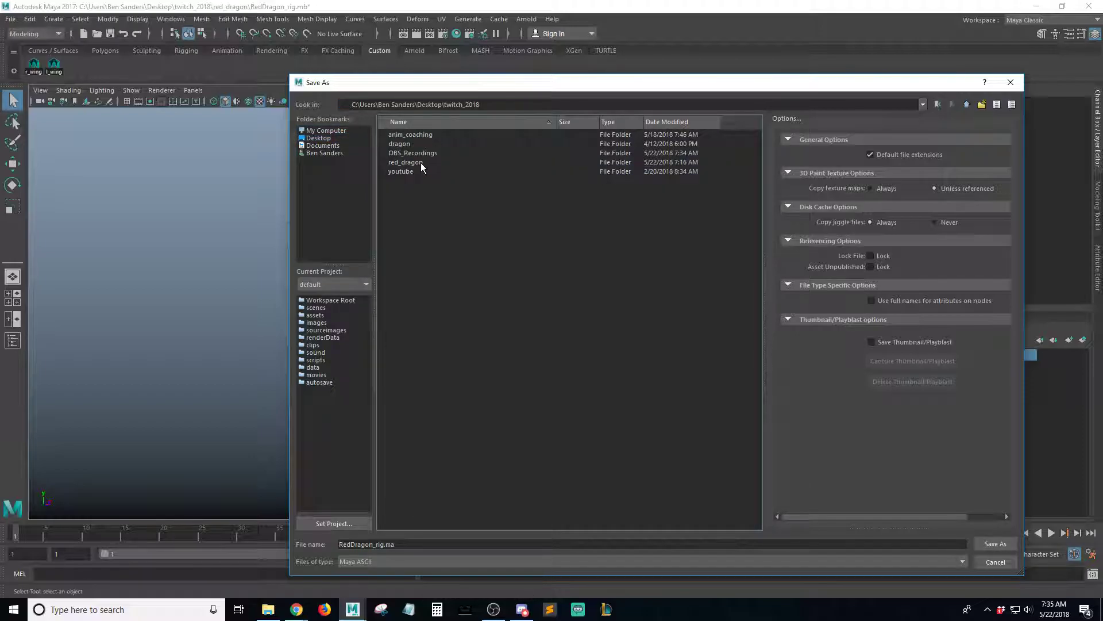
double_click(421, 163)
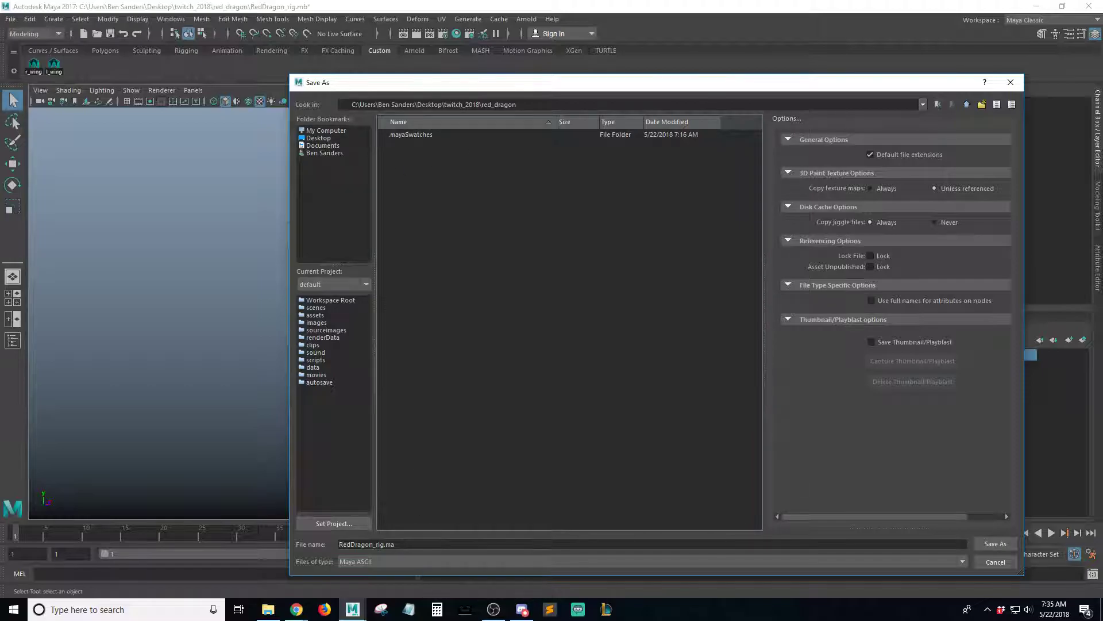
click(384, 544)
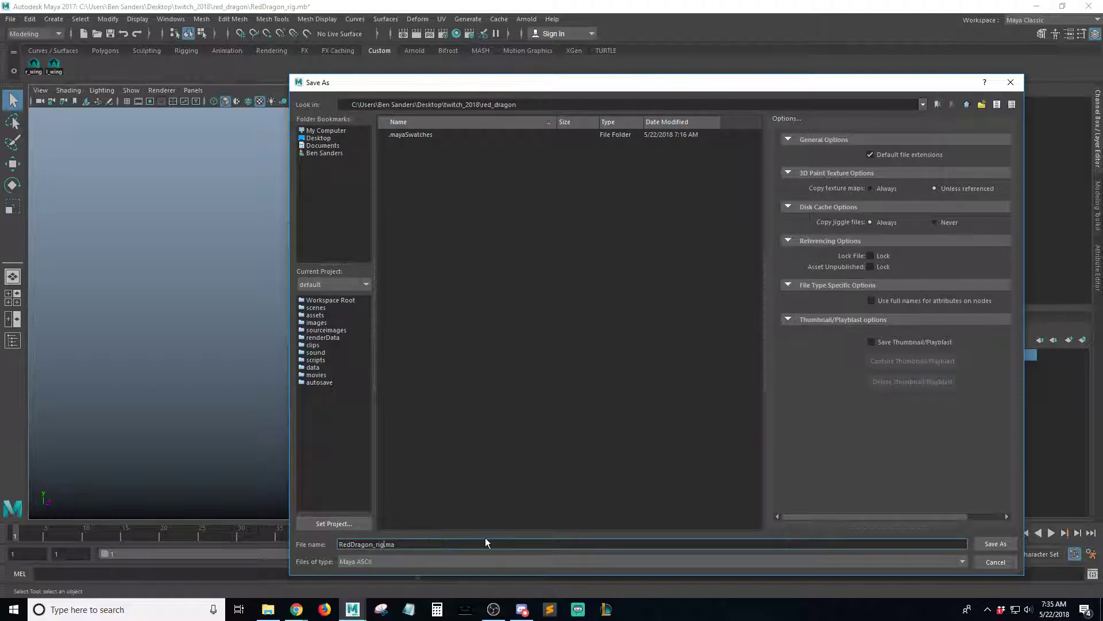
key(BackSpace)
text(anim_jup)
key(BackSpace)
text(mp)
click(996, 543)
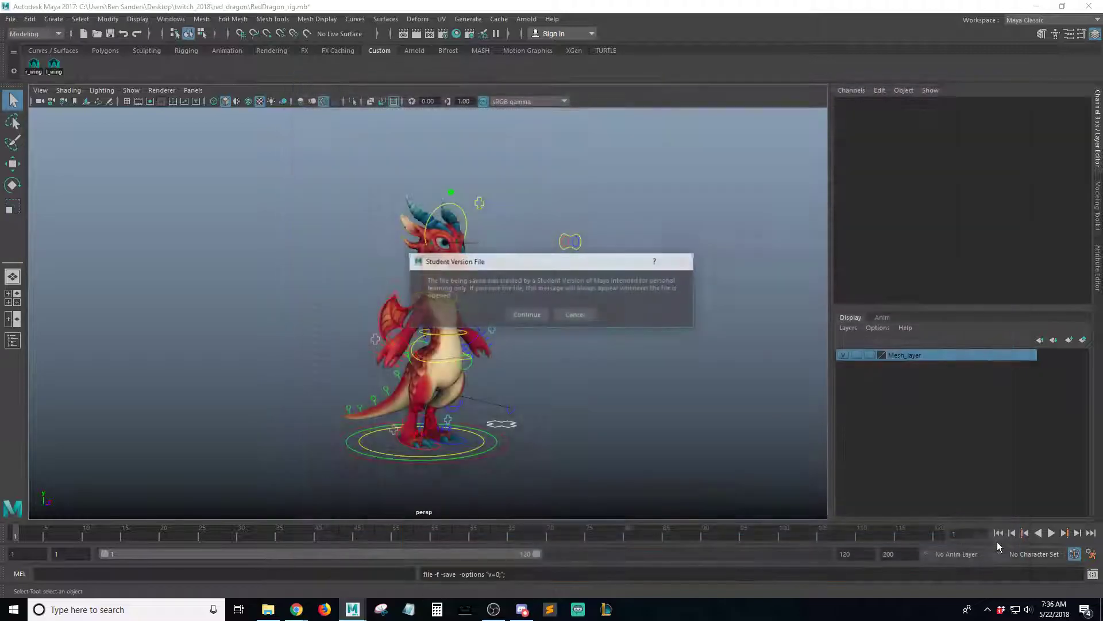
click(524, 314)
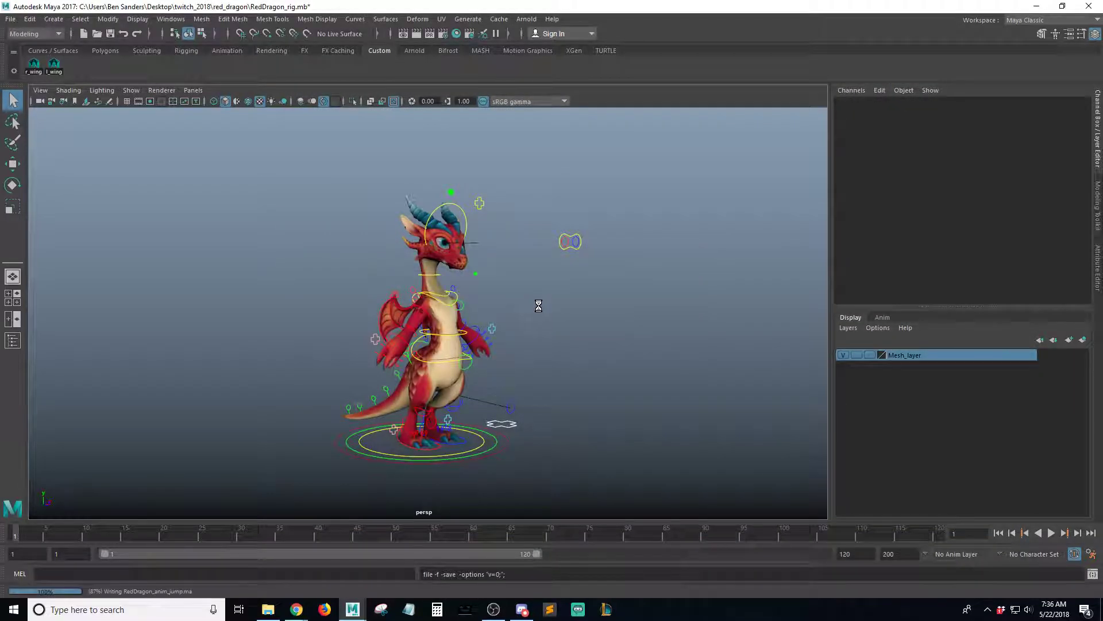
Examine the dragon's mesh and the surrounding rig controls from the front and side
alt+drag(573, 319, 512, 306)
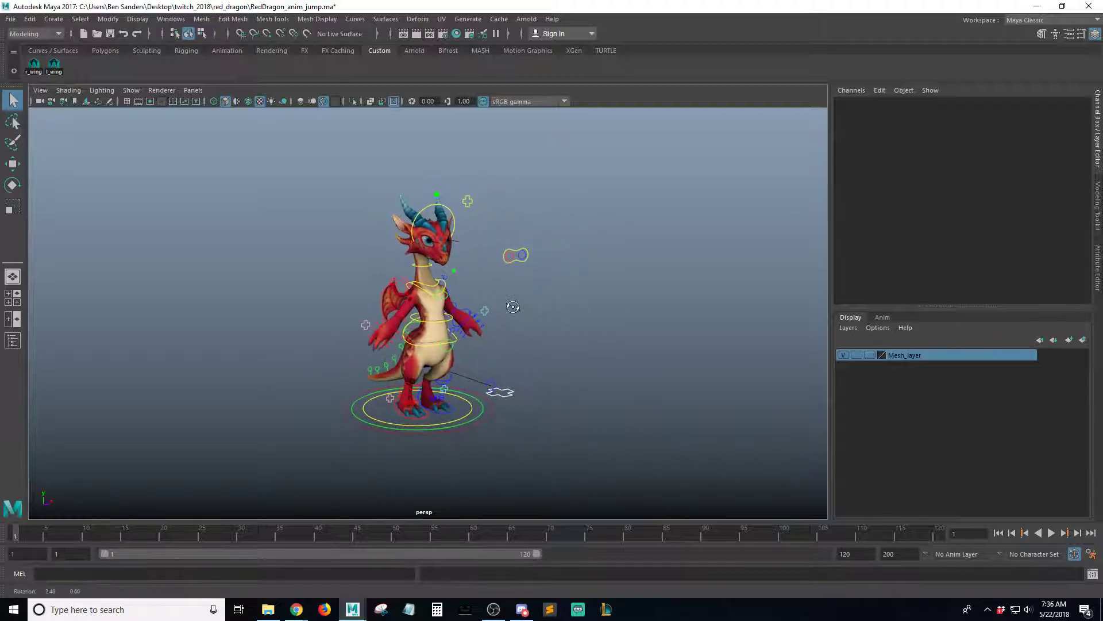
drag(603, 150, 230, 453)
click(481, 354)
alt+drag(481, 355, 561, 318)
alt+right_drag(562, 318, 669, 311)
alt+drag(669, 311, 584, 345)
alt+right_drag(584, 344, 532, 339)
alt+drag(531, 339, 495, 336)
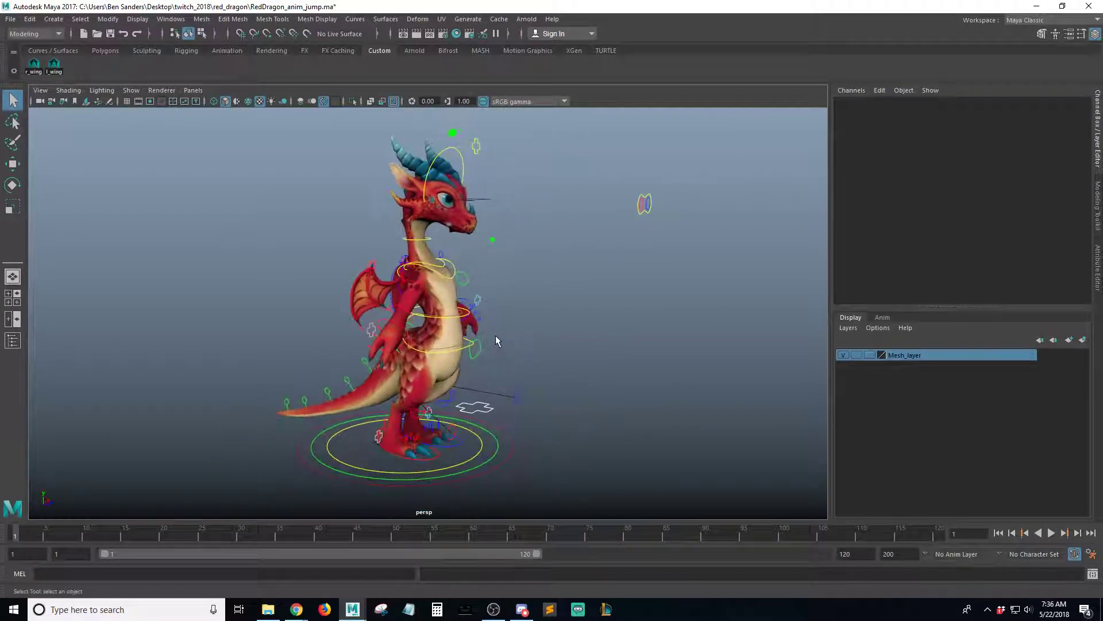
alt+drag(566, 319, 550, 314)
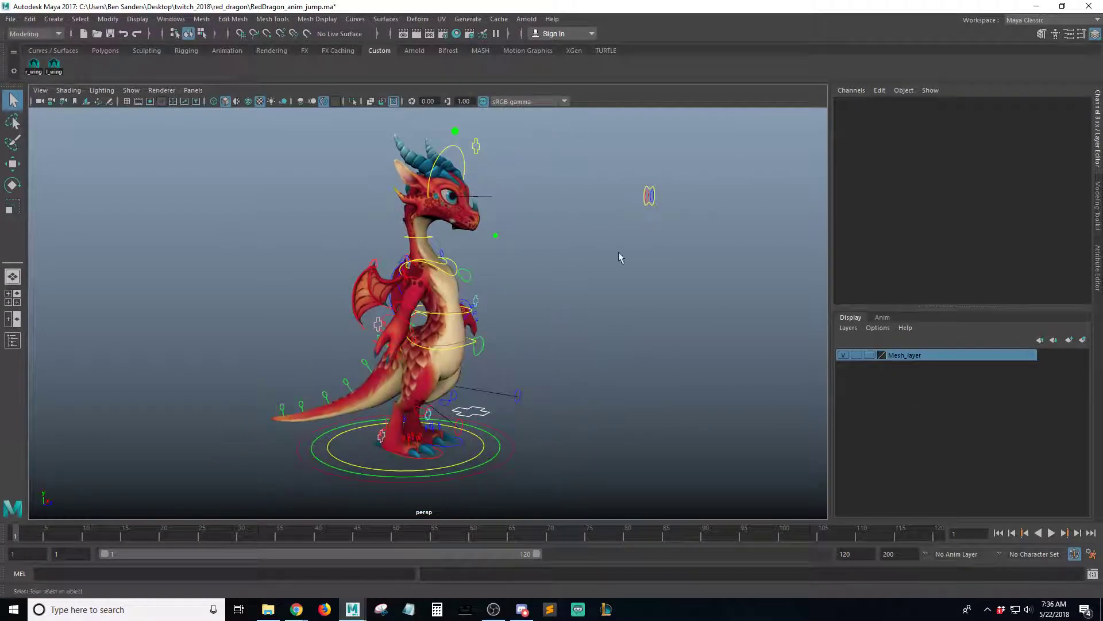
Inspect the dragon rig in wireframe display, then restore textured shading
key(4)
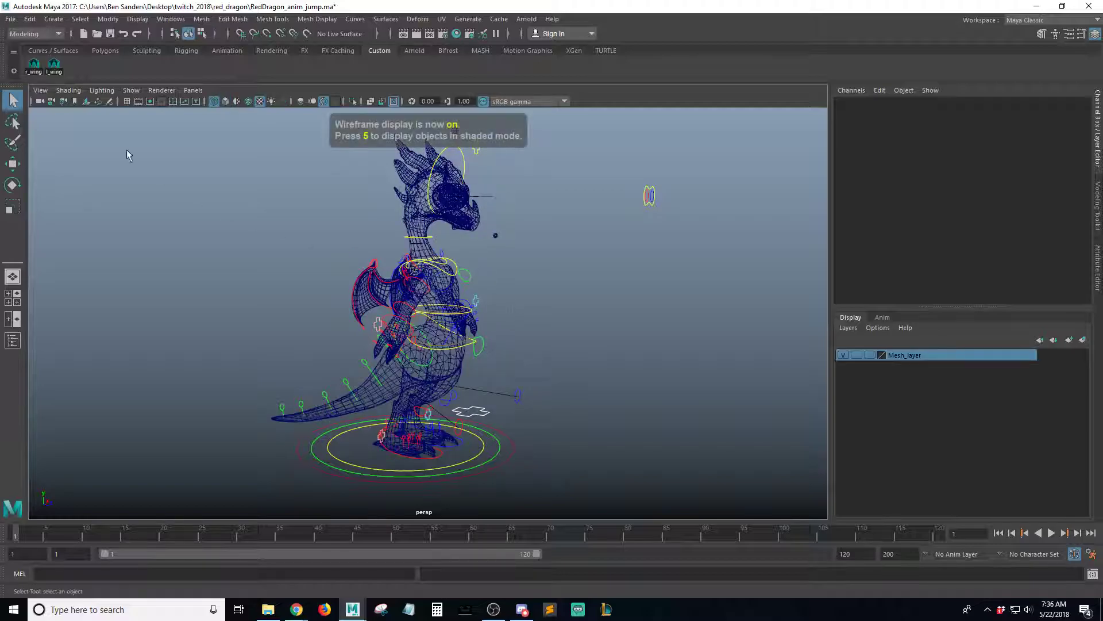
click(131, 91)
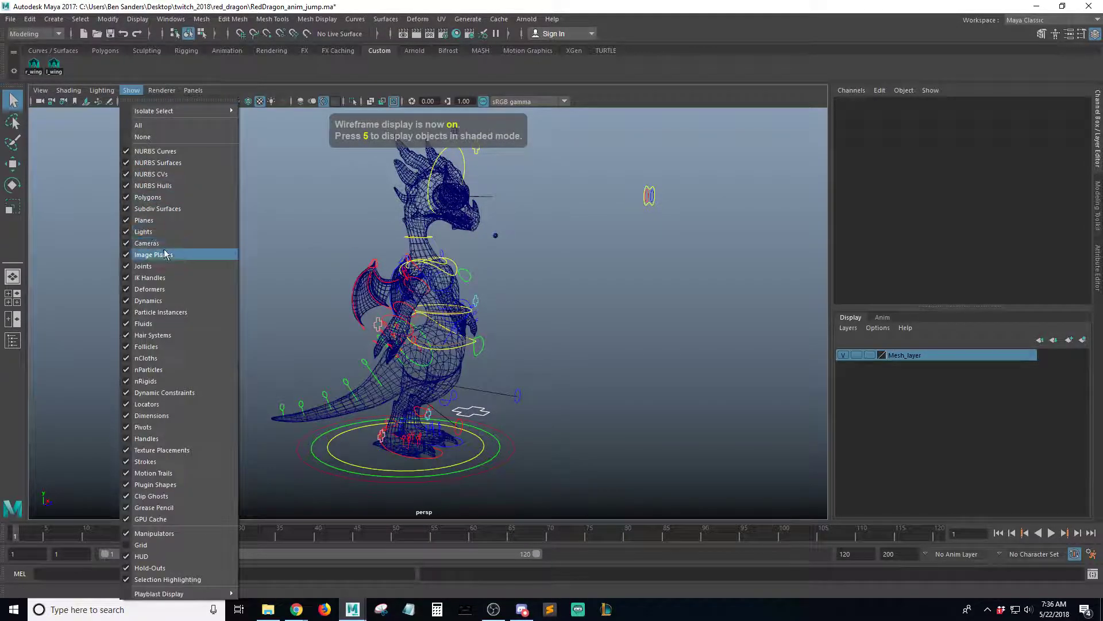
click(540, 268)
alt+drag(541, 268, 633, 337)
alt+right_drag(632, 337, 443, 326)
alt+drag(443, 326, 479, 301)
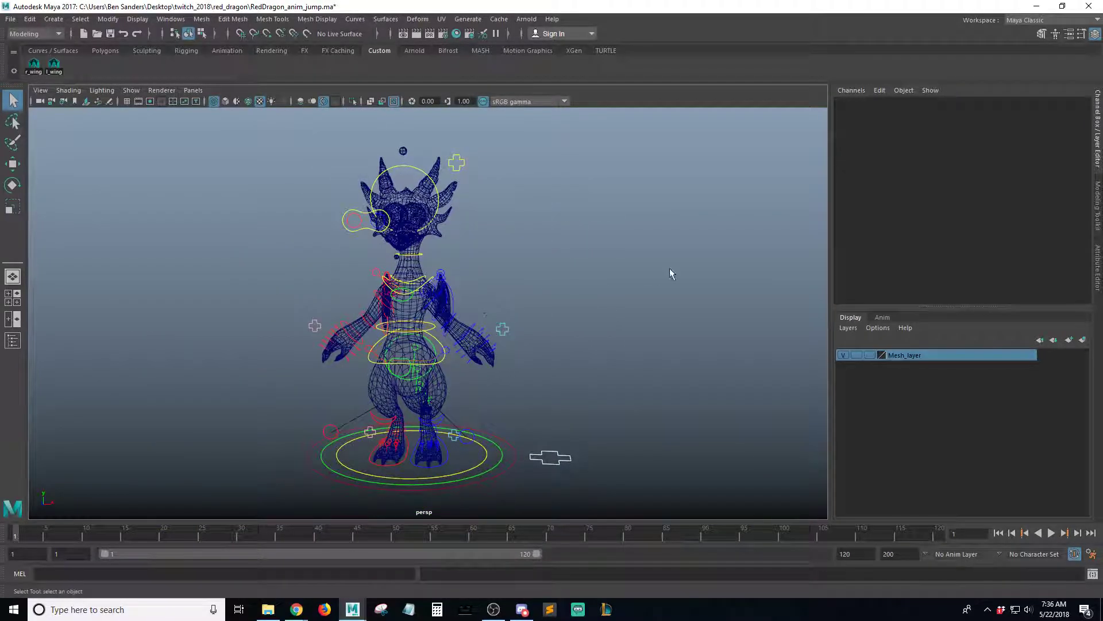
key(6)
mouse_move(480, 281)
alt+mouse_down()
mouse_move(626, 253)
mouse_move(524, 260)
alt+mouse_up()
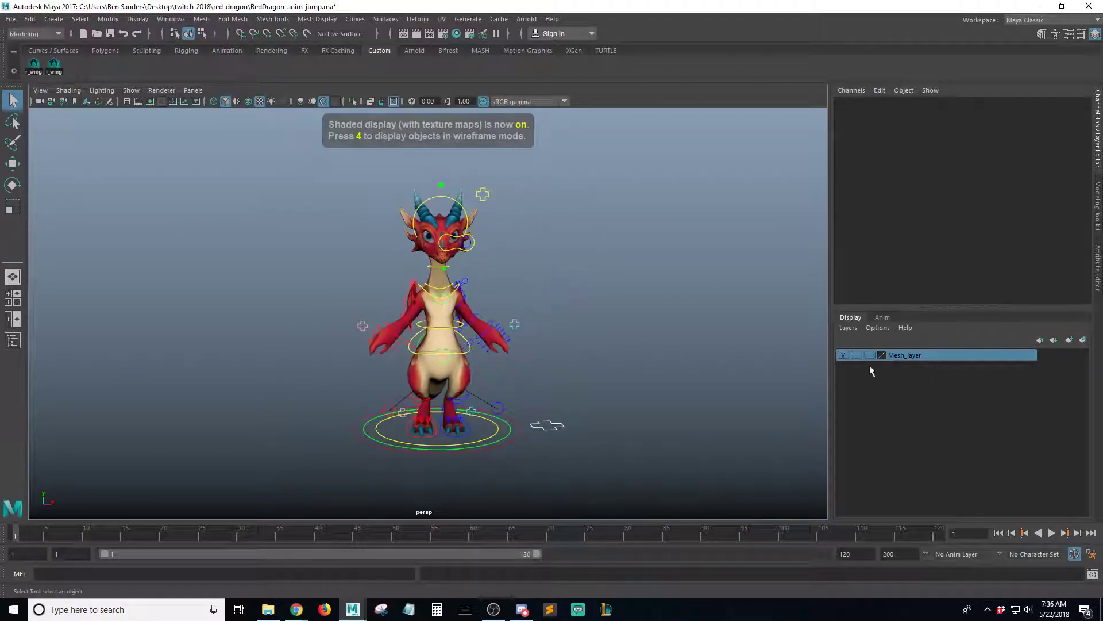
Box-select the whole dragon, mesh and controls together, and clear the selection
mouse_move(800, 362)
alt+mouse_down()
mouse_move(591, 322)
mouse_move(561, 342)
alt+mouse_up()
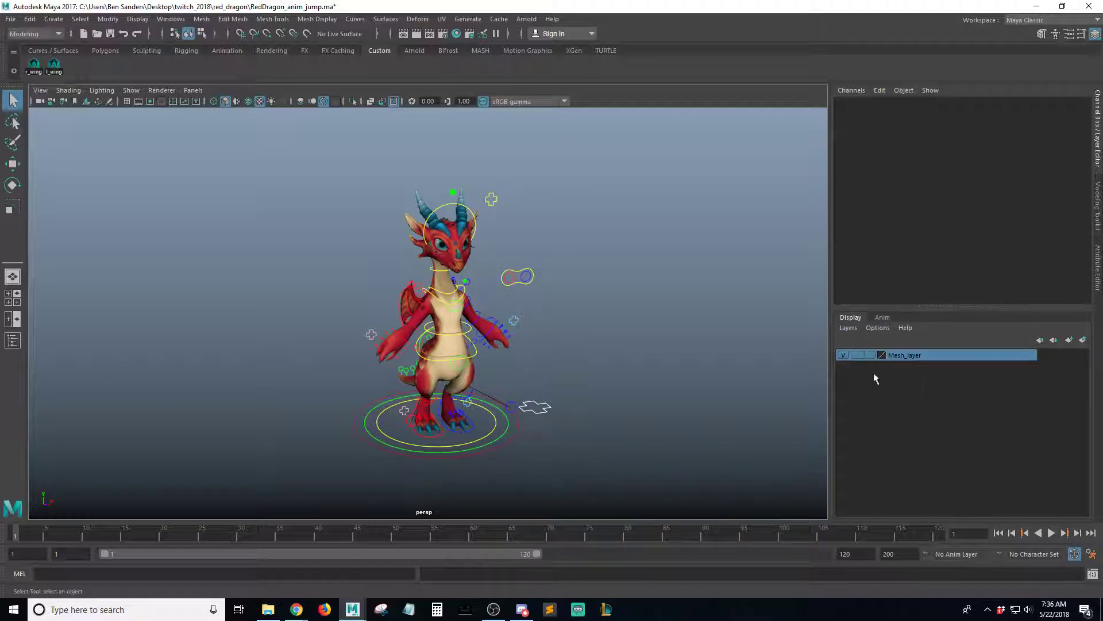
alt+drag(718, 310, 627, 348)
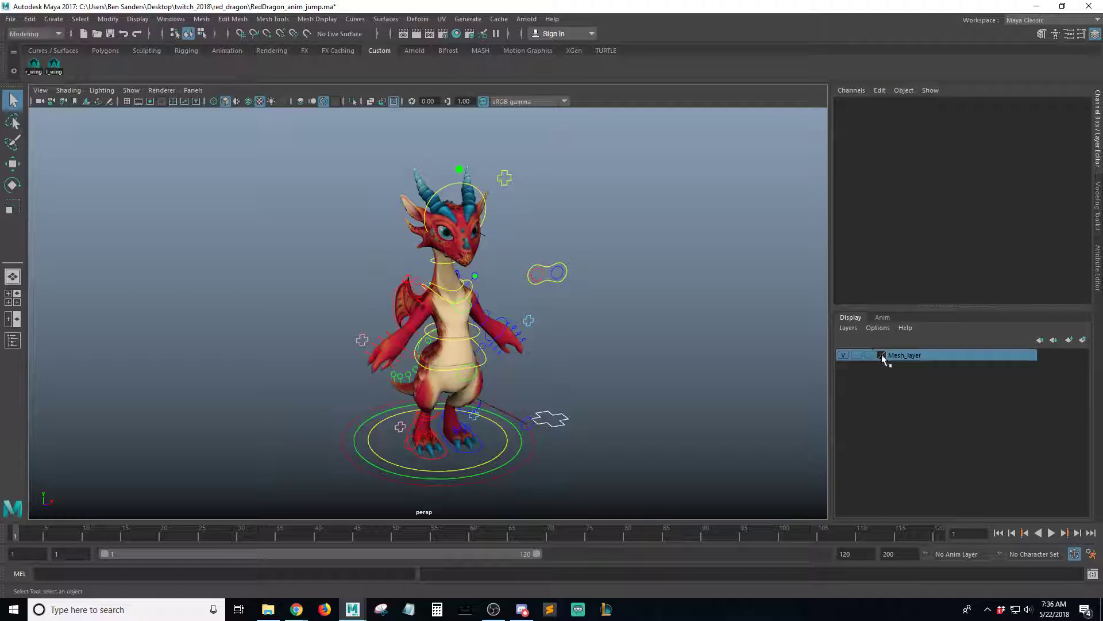
alt+drag(648, 311, 701, 319)
alt+right_drag(701, 319, 515, 316)
alt+drag(515, 315, 622, 309)
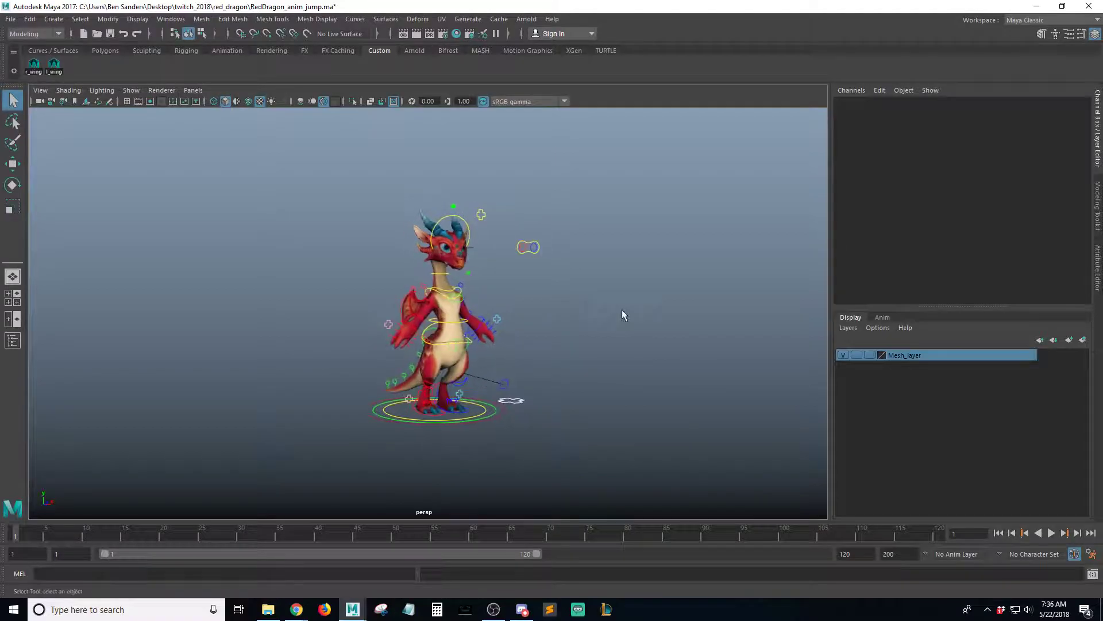
drag(699, 149, 241, 501)
alt+right_drag(512, 313, 576, 353)
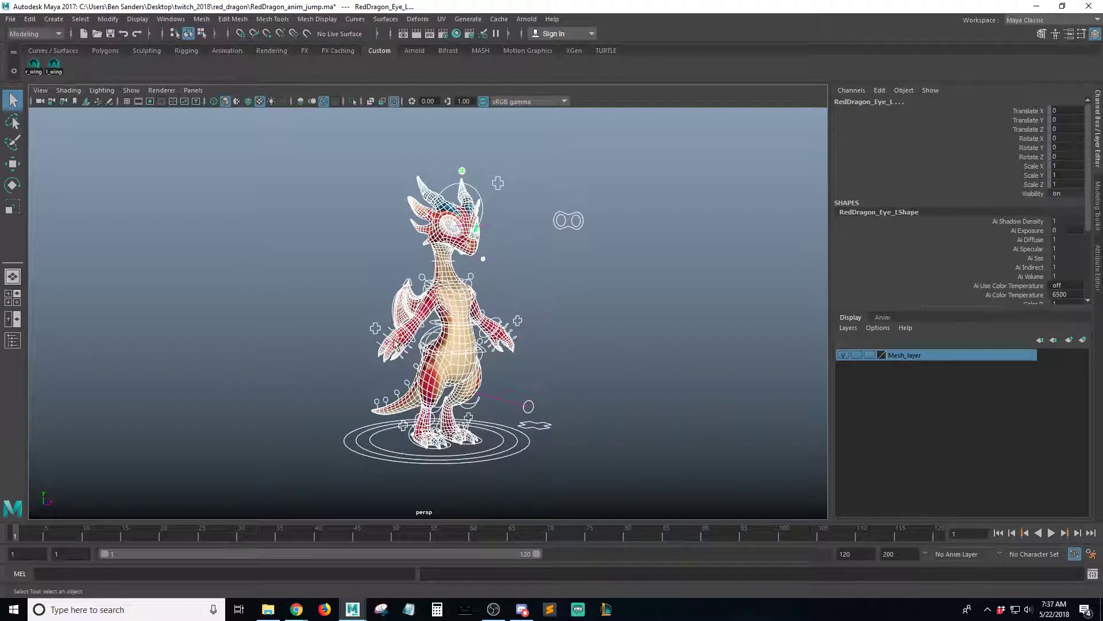
click(543, 304)
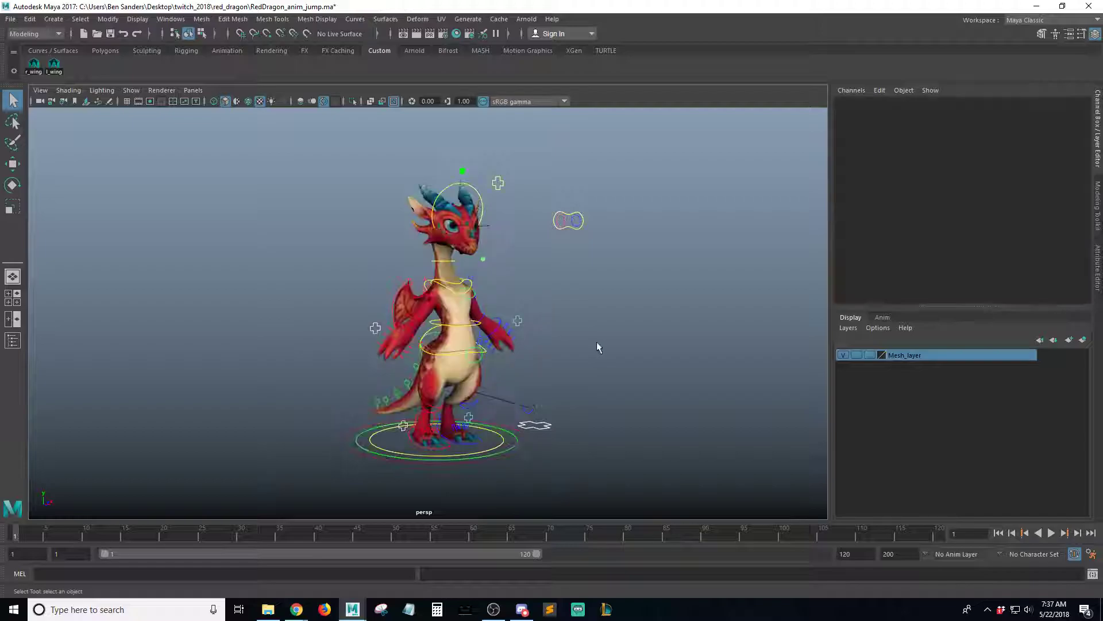
Try setting a key on the dragon's body mesh, undo it, return to frame 1 and deselect the mesh
click(487, 376)
click(80, 536)
key(ctrl+z)
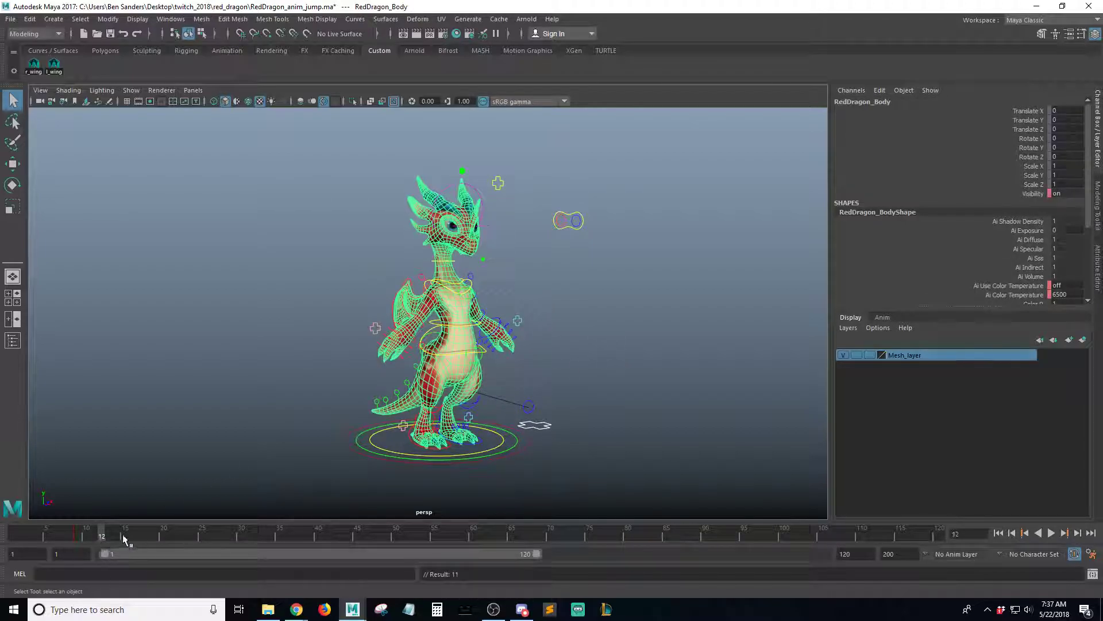
click(26, 535)
drag(101, 536, 8, 541)
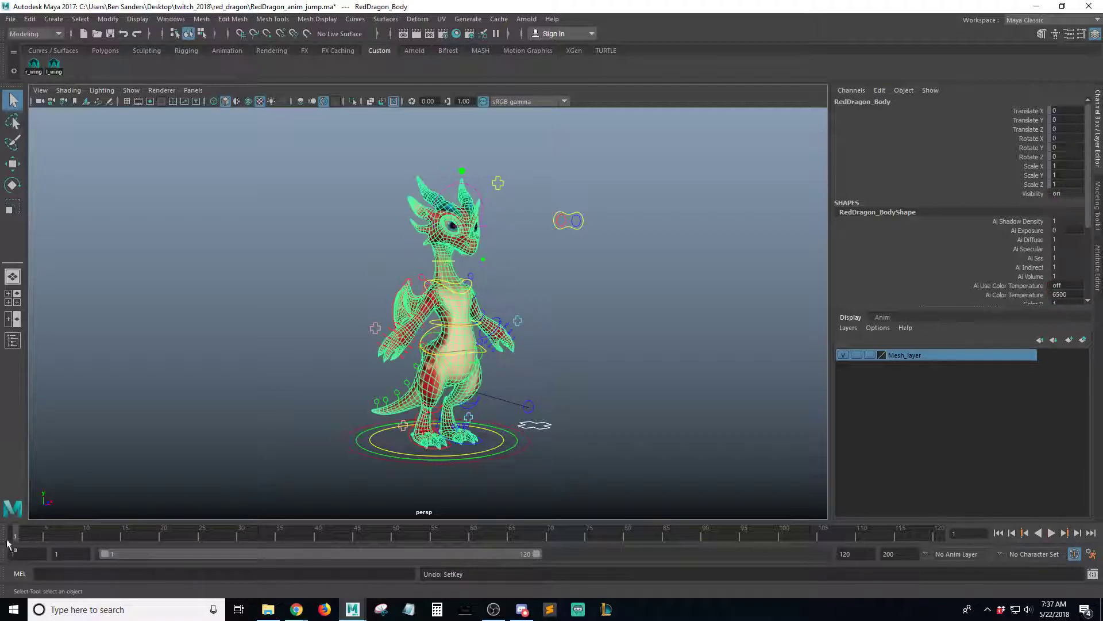
click(601, 314)
scroll(620, 308, down, 2)
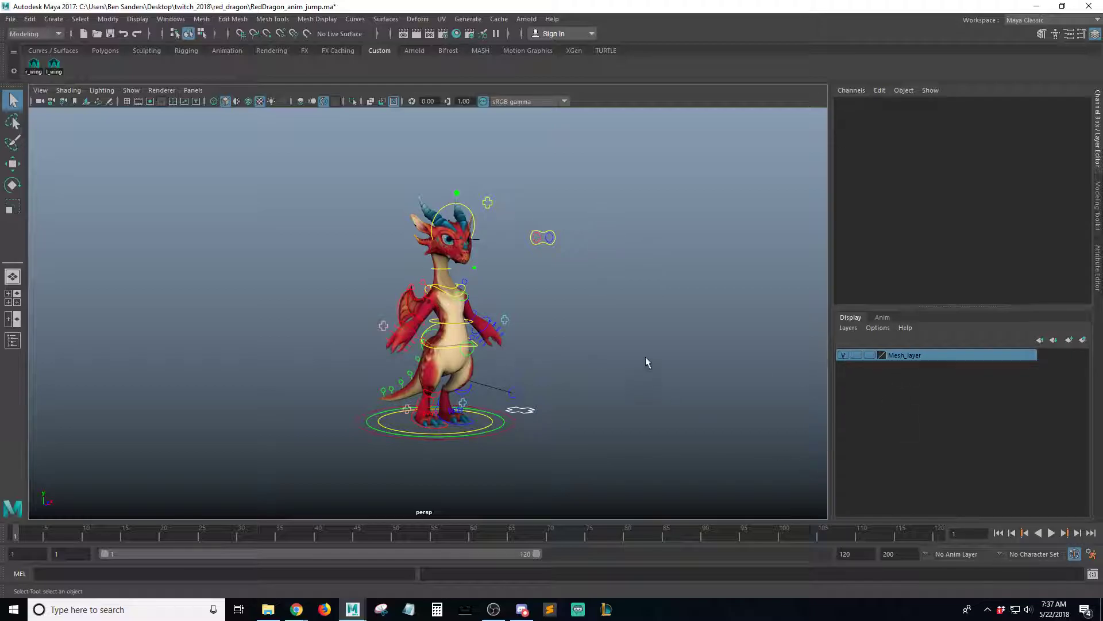
Toggle the visibility of Mesh_layer off and on repeatedly, leaving the dragon mesh shown
click(843, 355)
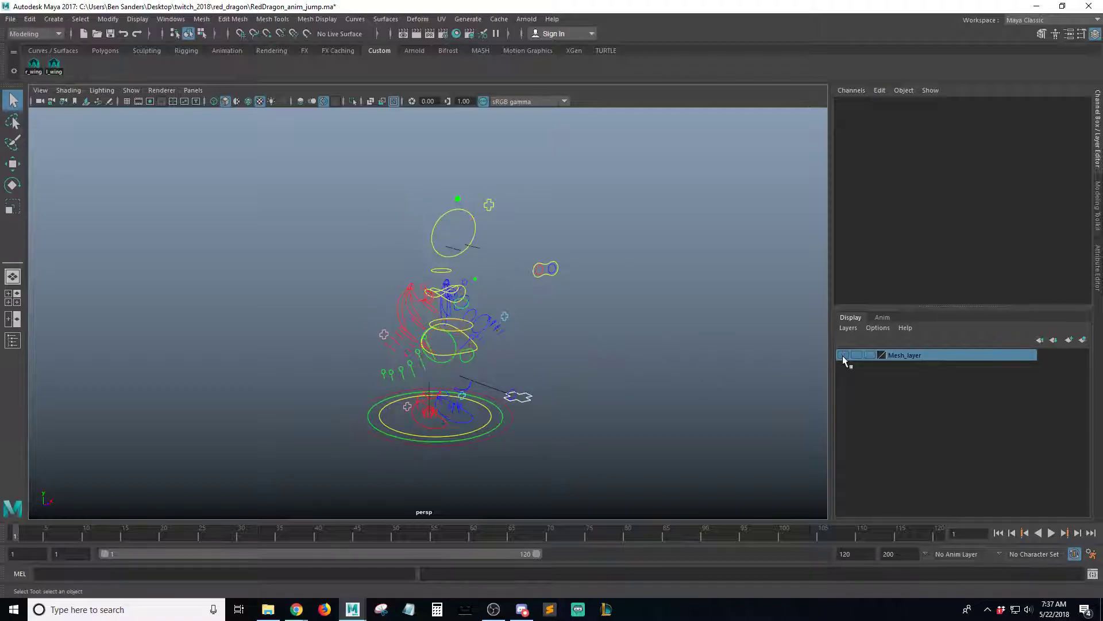
click(843, 355)
click(843, 355)
click(843, 355)
click(843, 355)
click(843, 355)
click(844, 355)
click(843, 355)
click(843, 355)
click(843, 355)
click(843, 355)
click(843, 355)
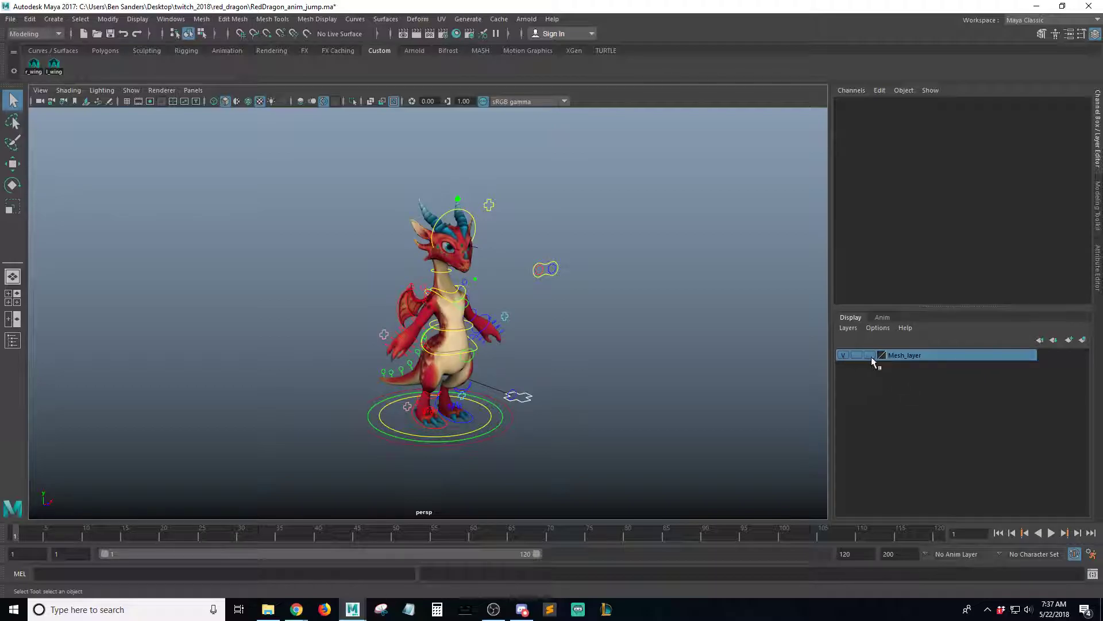
Cycle Mesh_layer through its Template display type and set it to Reference so the mesh cannot be selected
click(871, 355)
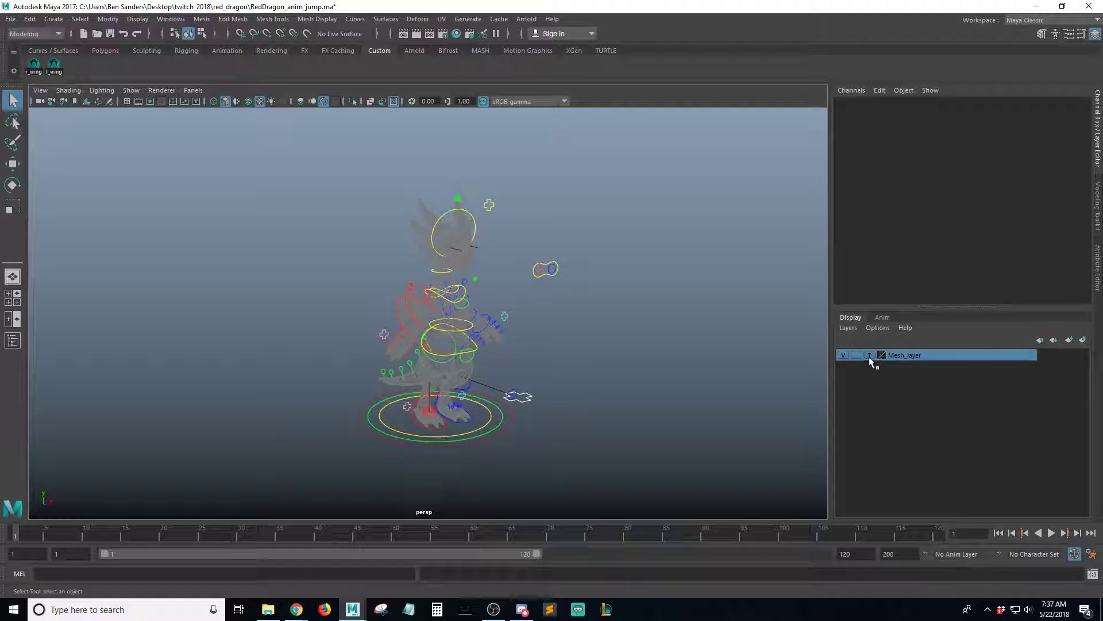
click(871, 356)
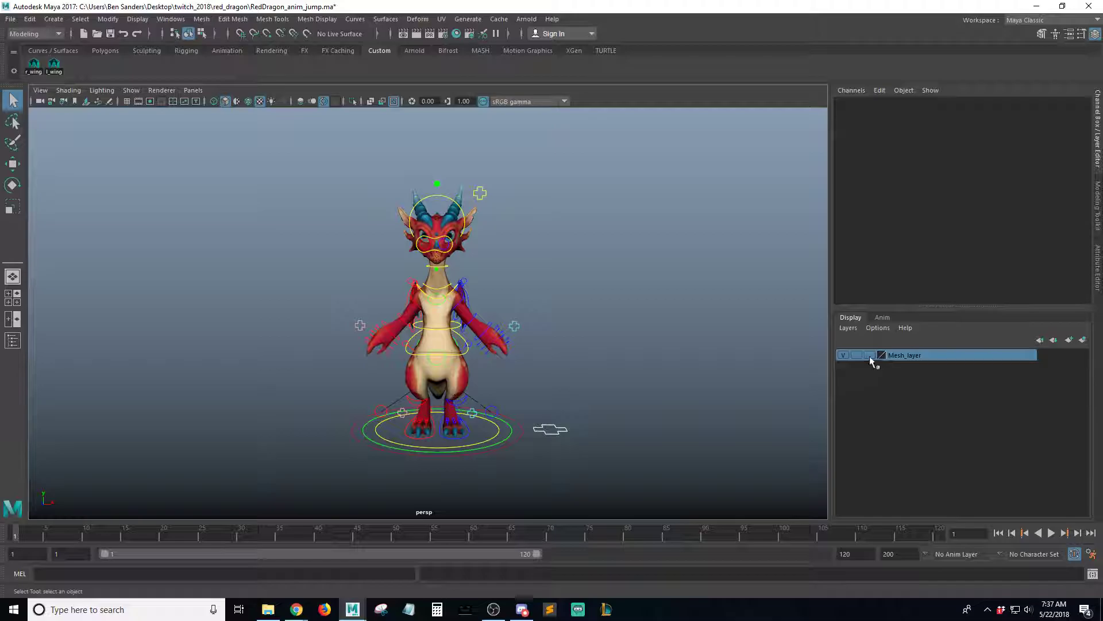
click(871, 355)
alt+drag(544, 347, 590, 354)
scroll(542, 295, down, 3)
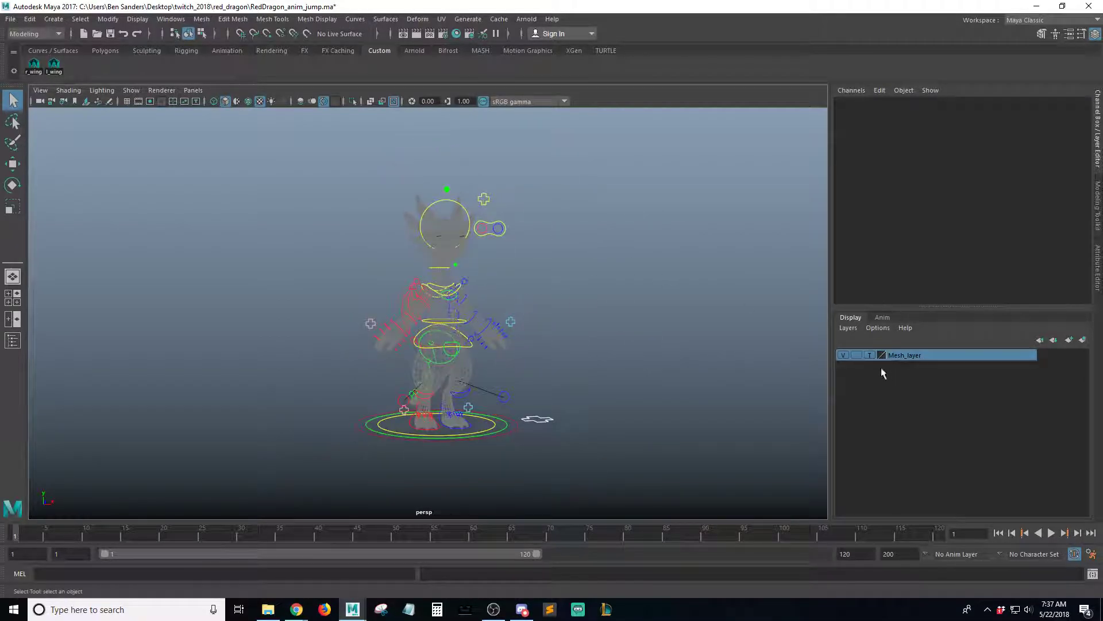
click(870, 355)
scroll(540, 311, down, 2)
scroll(517, 308, up, 2)
alt+drag(488, 306, 543, 321)
alt+drag(624, 296, 612, 299)
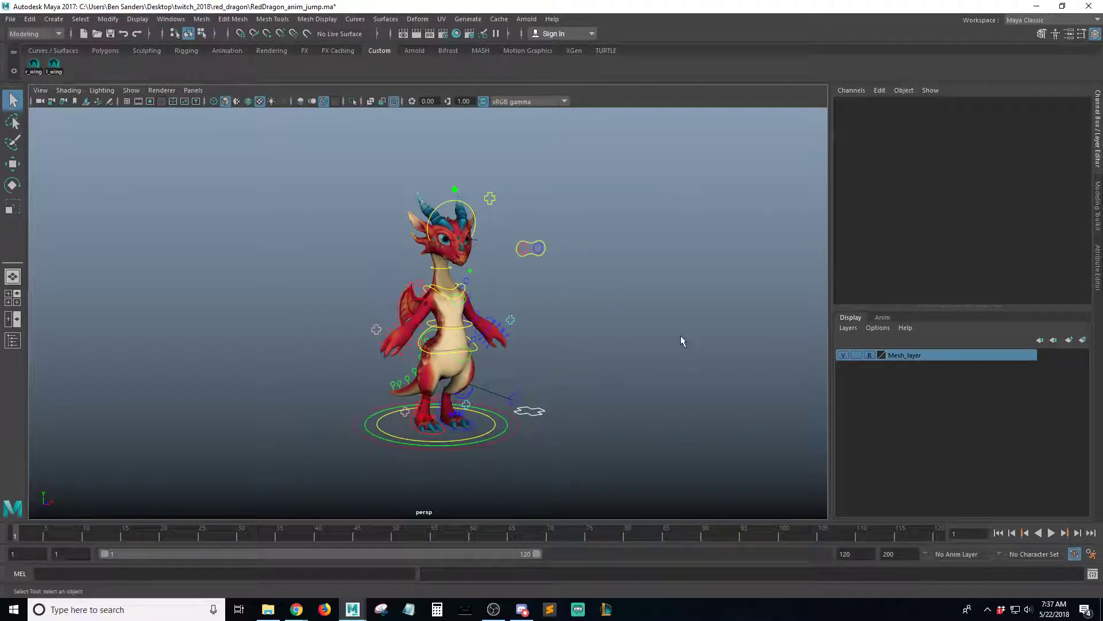
Box-select all of the dragon's rig controls without the referenced mesh
drag(584, 213, 289, 470)
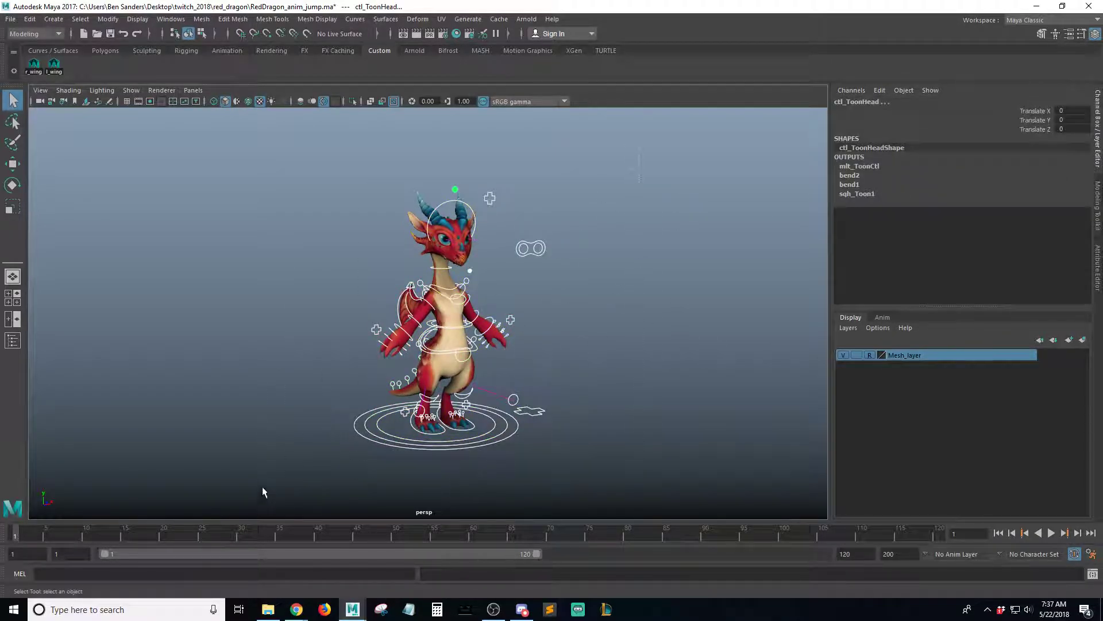
drag(652, 156, 200, 502)
mouse_move(678, 321)
alt+mouse_down()
mouse_move(567, 328)
mouse_move(680, 338)
alt+mouse_up()
click(667, 257)
drag(668, 152, 293, 454)
alt+drag(619, 290, 379, 337)
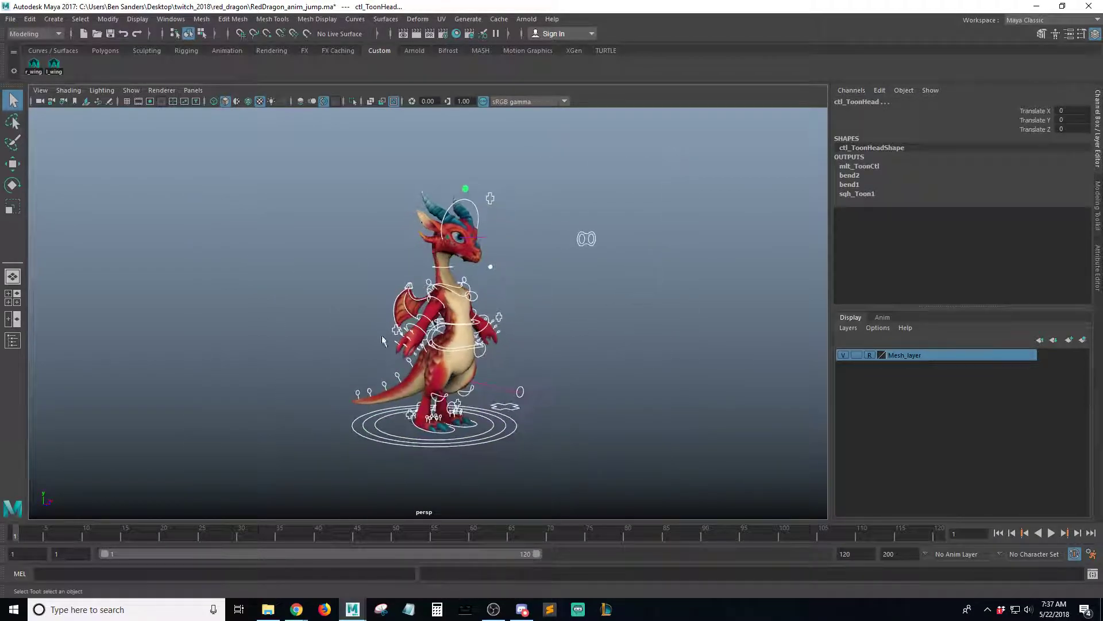
Look over the dragon rig from the front and side, and deselect all of its controls
alt+drag(618, 340, 458, 348)
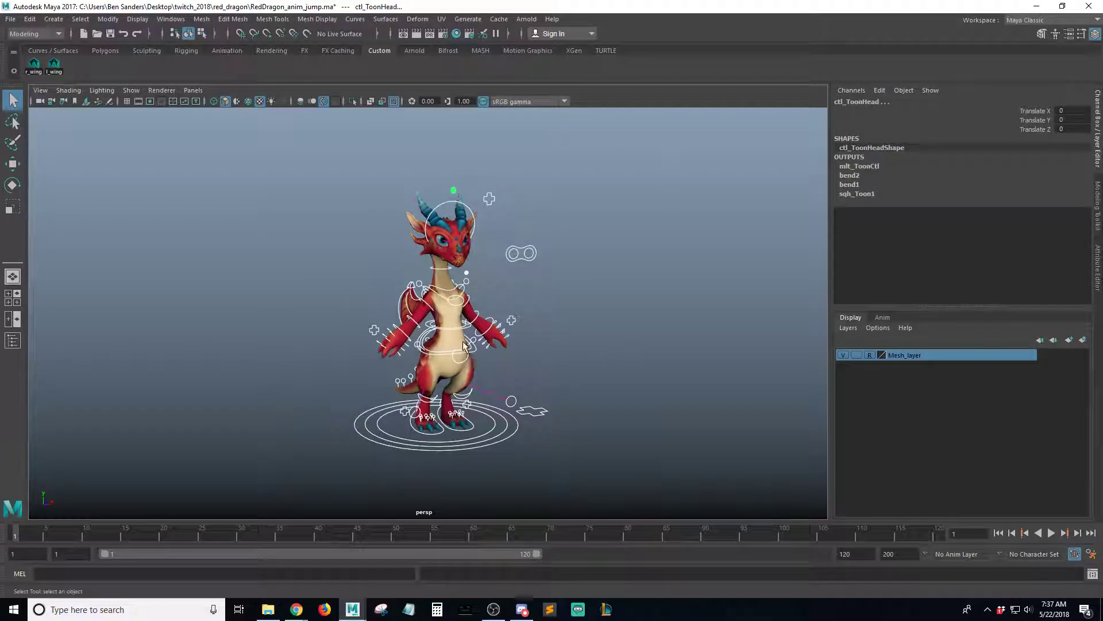
alt+drag(415, 352, 473, 322)
click(604, 295)
alt+middle_drag(488, 257, 485, 251)
alt+drag(485, 257, 271, 202)
Detach the viewport's list of displayable object types and hide all object types in the perspective view
click(131, 90)
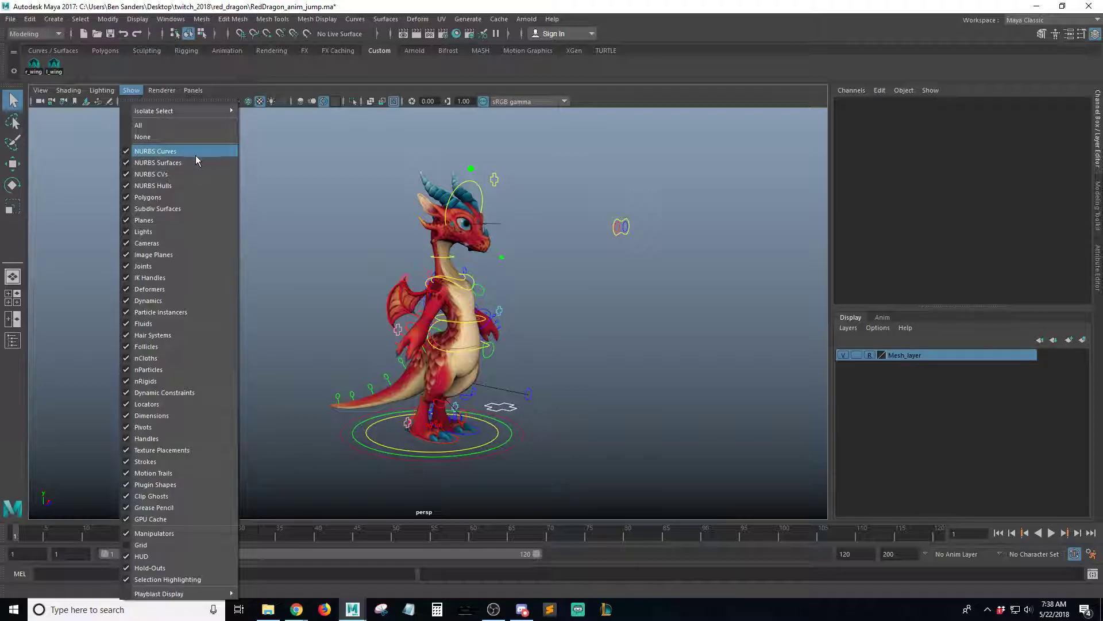
click(152, 102)
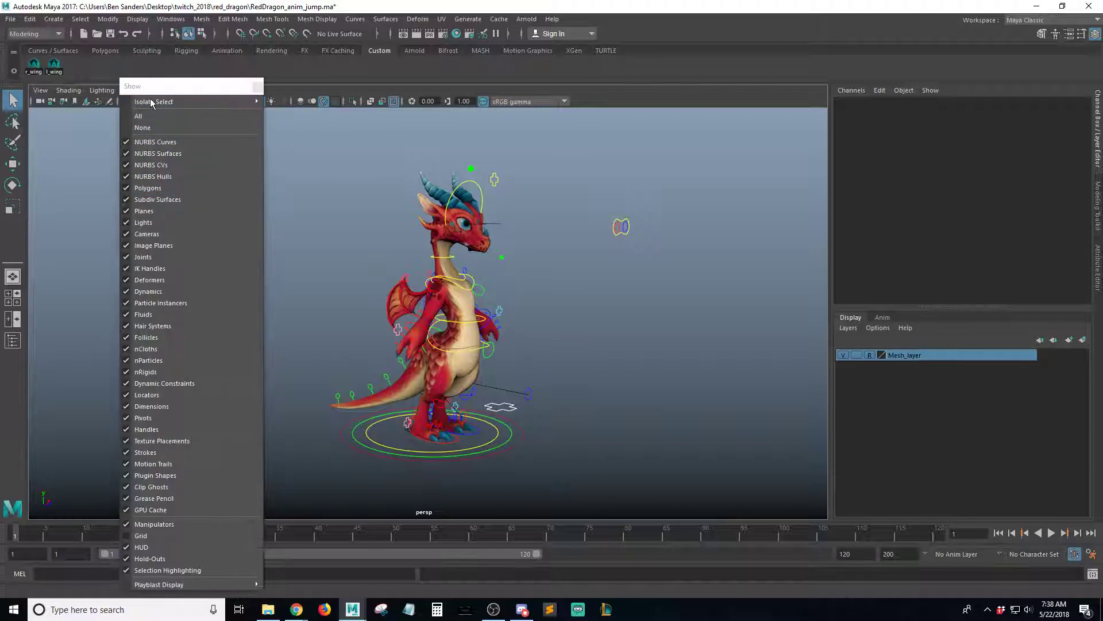
drag(154, 88, 221, 53)
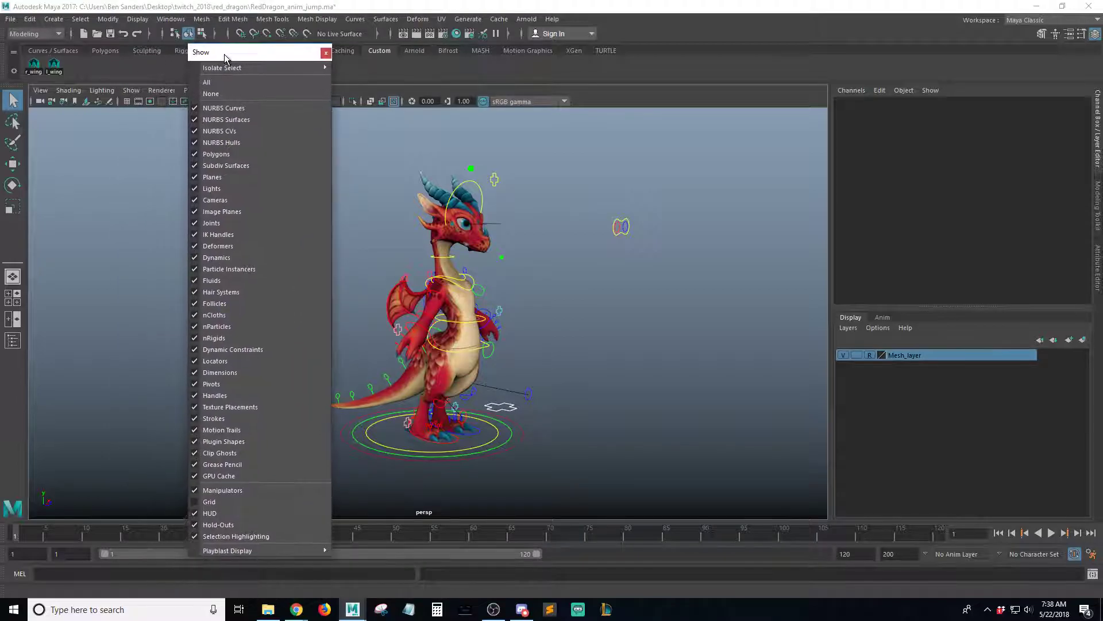
click(211, 94)
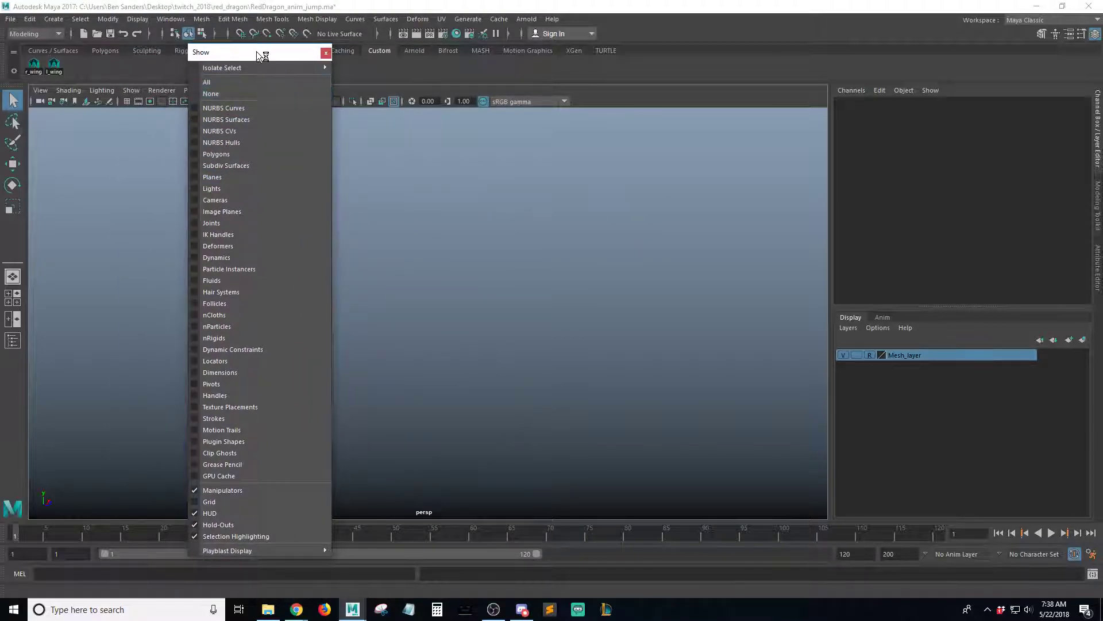
drag(258, 52, 198, 57)
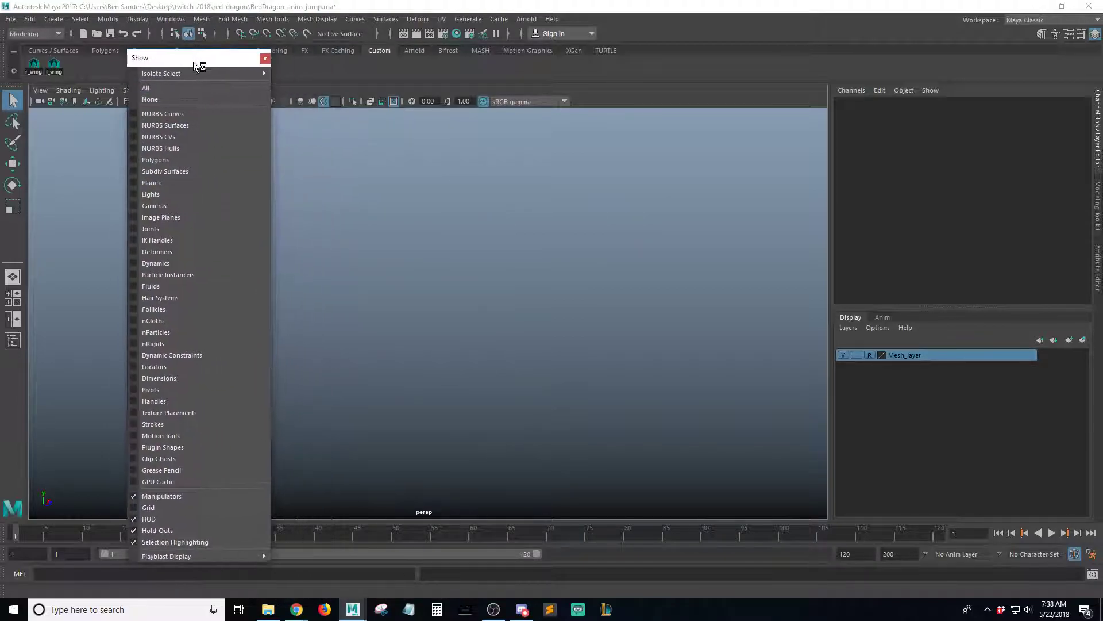
Show only NURBS Curves, Polygons and the Grid in the perspective view and dismiss the list of object types
click(135, 115)
click(135, 159)
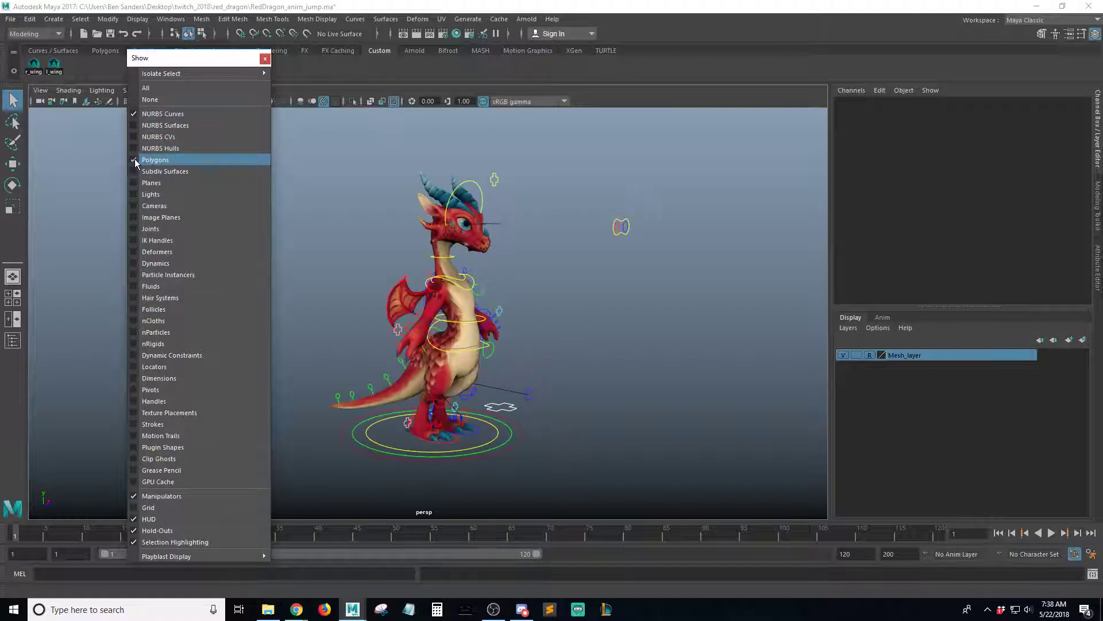
click(137, 509)
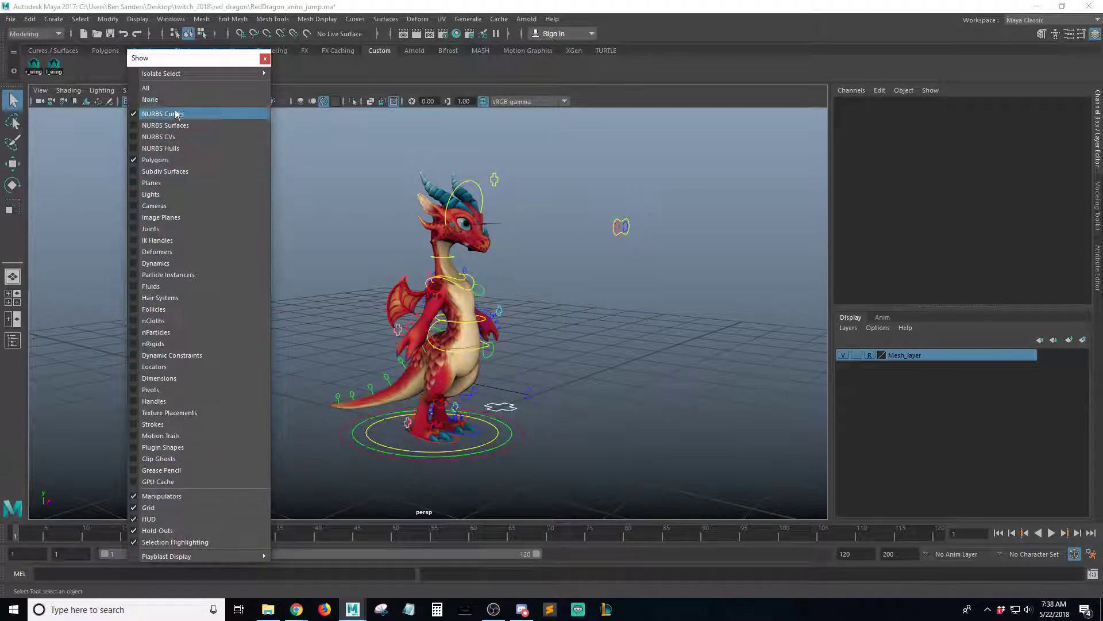
click(265, 59)
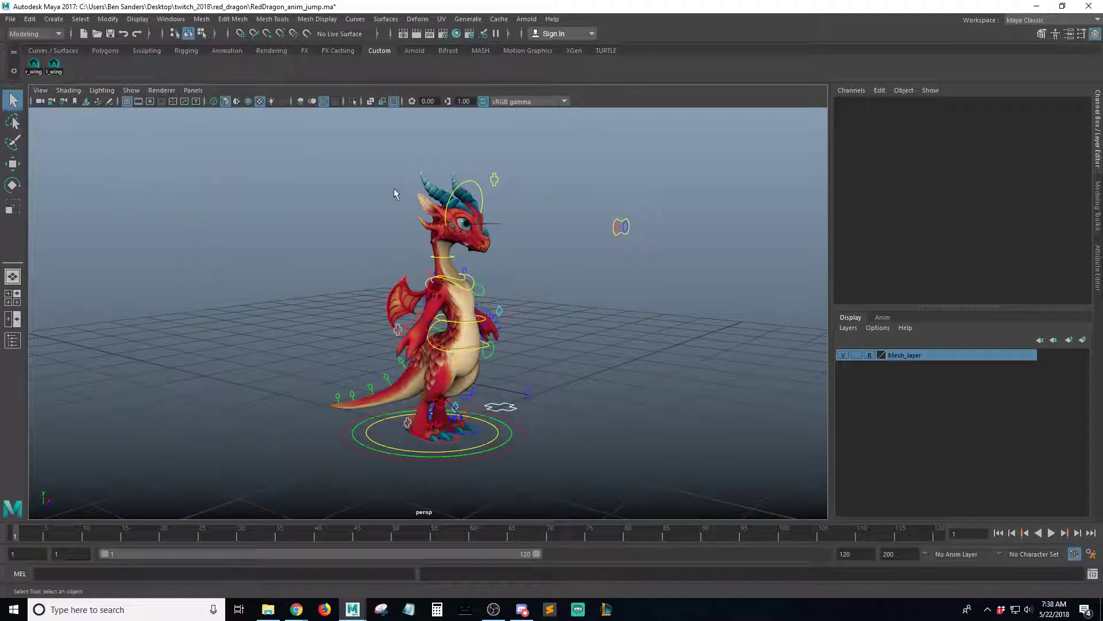
Toggle Mesh_layer's visibility off and on, box-select all of the dragon's rig controls and save the scene
click(843, 356)
click(843, 356)
alt+drag(635, 284, 611, 288)
alt+right_drag(611, 288, 481, 272)
drag(616, 171, 253, 484)
alt+drag(546, 345, 692, 224)
drag(690, 148, 303, 460)
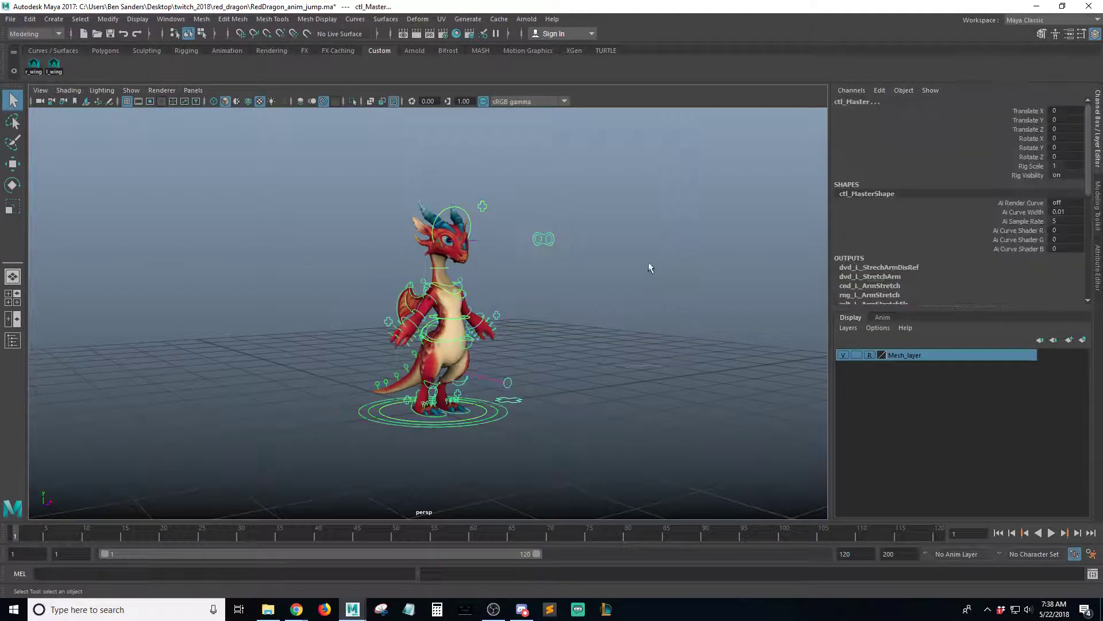
alt+drag(623, 293, 456, 297)
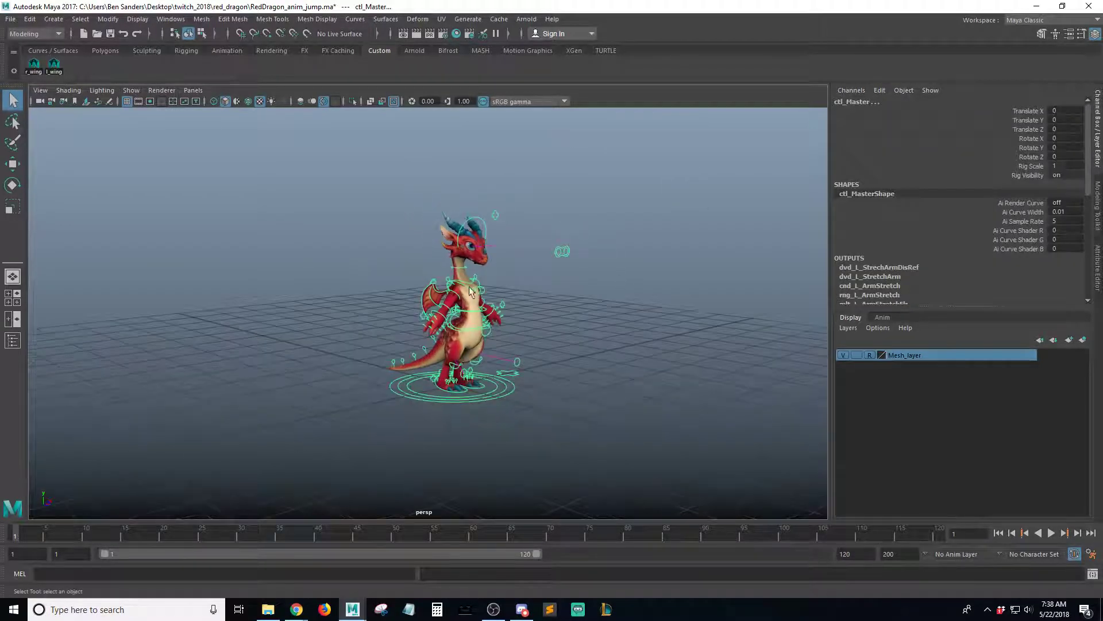
key(ctrl+s)
click(526, 314)
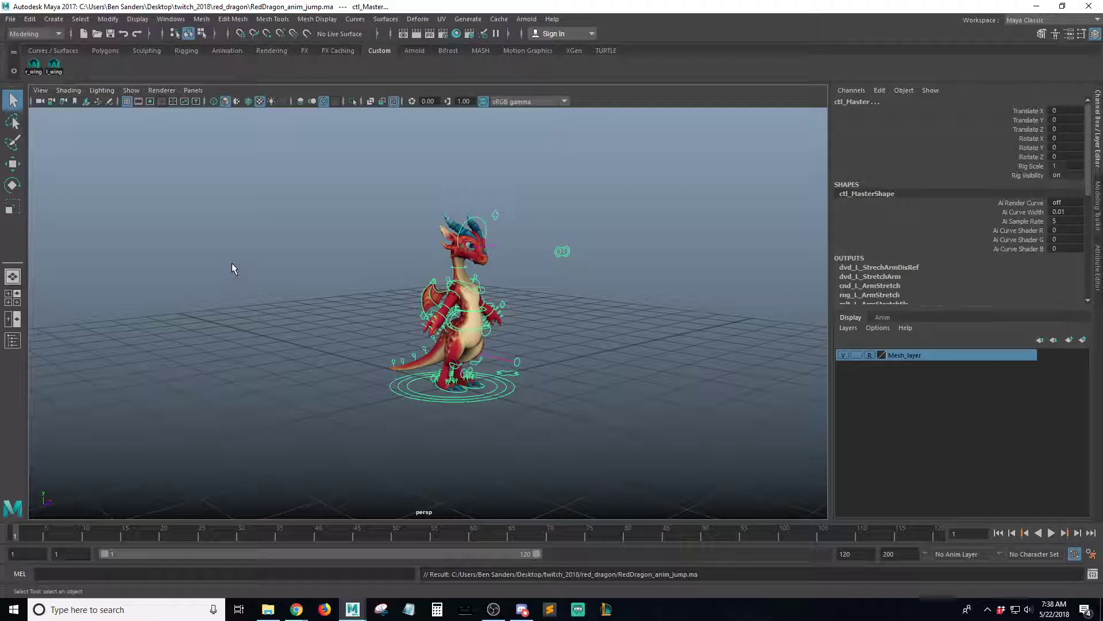
Change the workspace layout to Two Panes Stacked
click(198, 91)
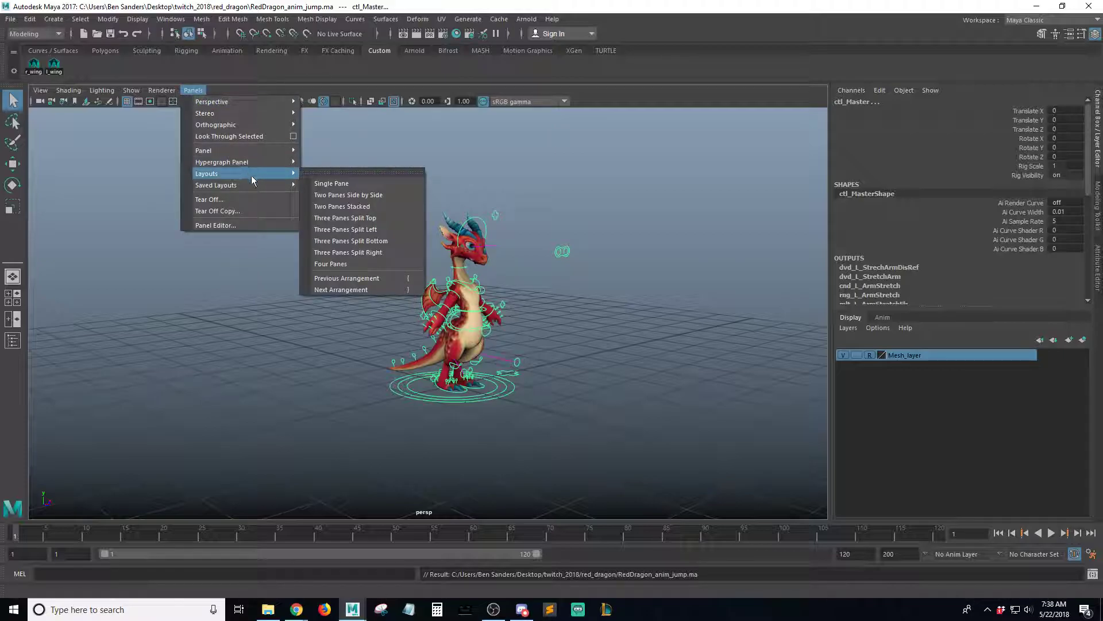
mouse_move(263, 174)
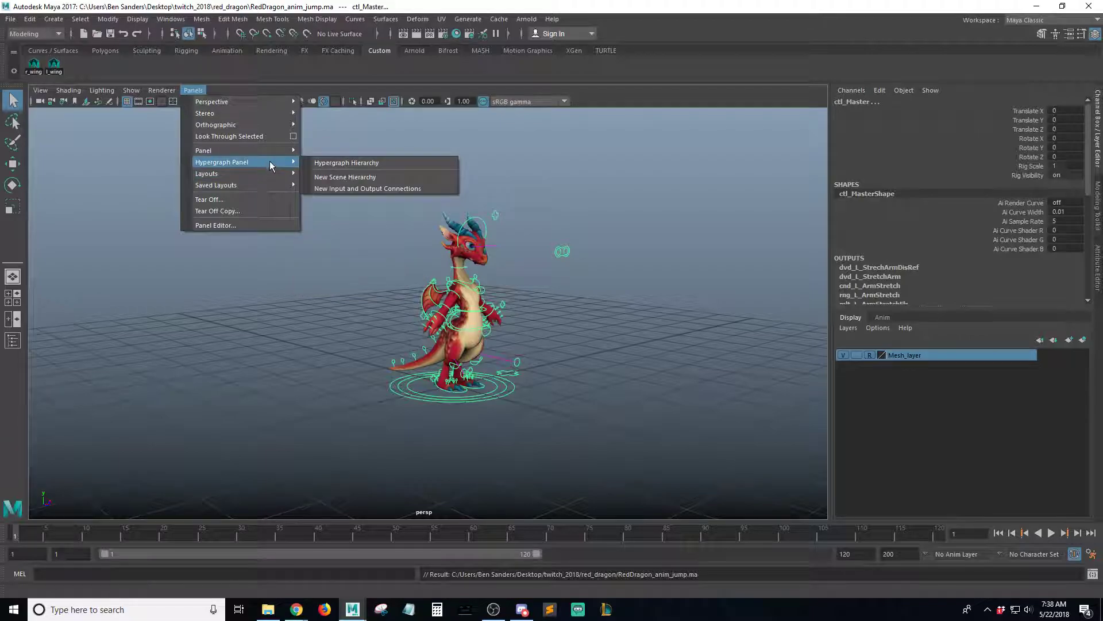
click(388, 207)
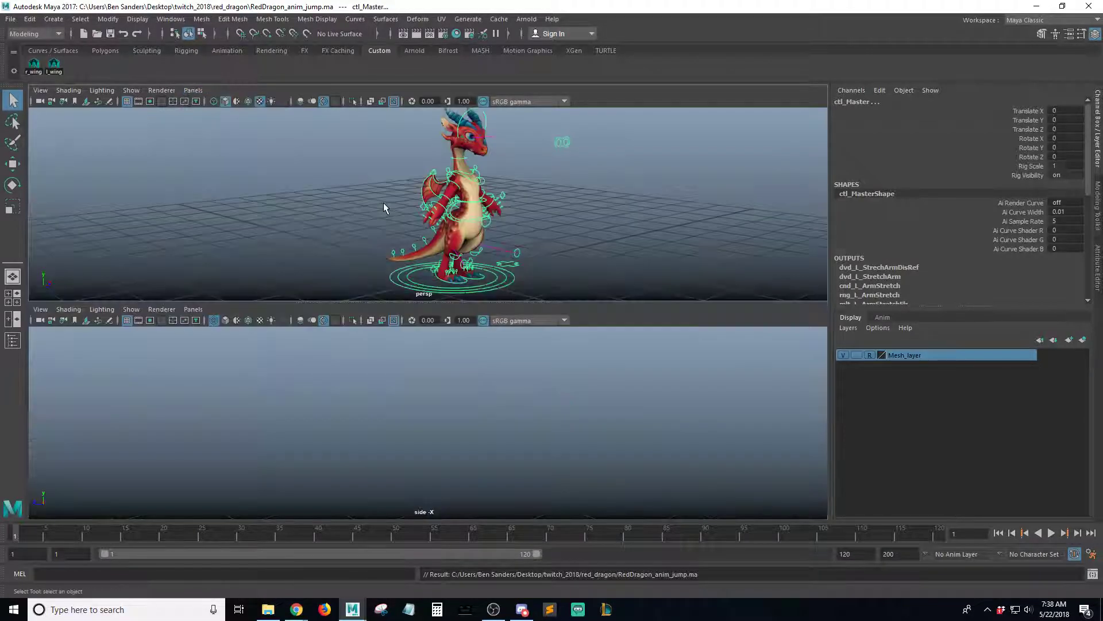
Show the Graph Editor in the lower pane and enlarge the perspective view above it
click(195, 308)
mouse_move(228, 333)
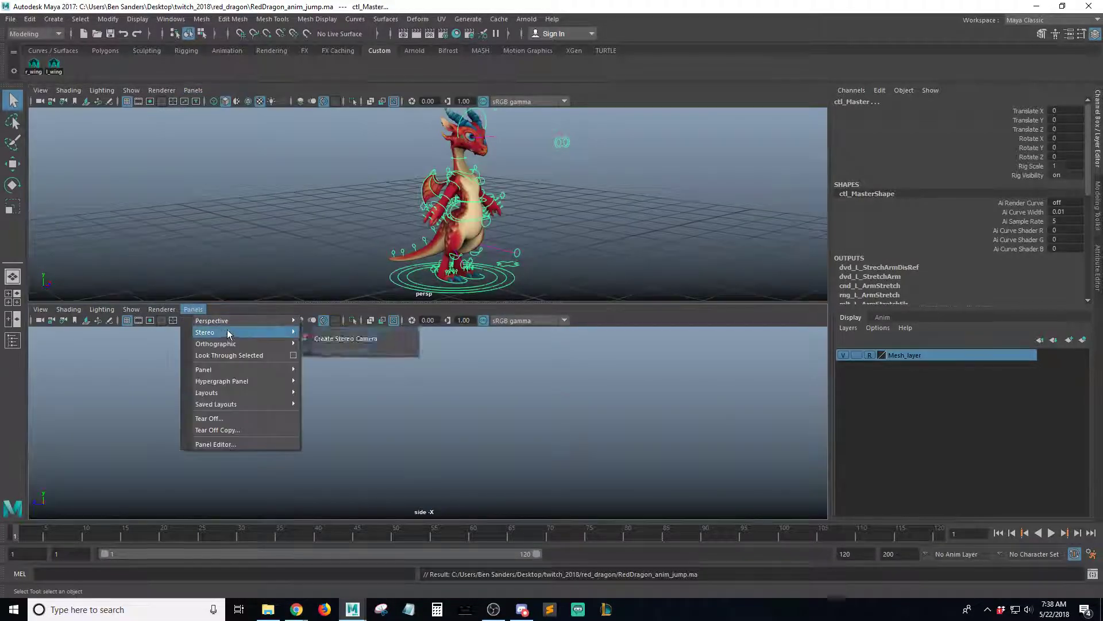
mouse_move(276, 374)
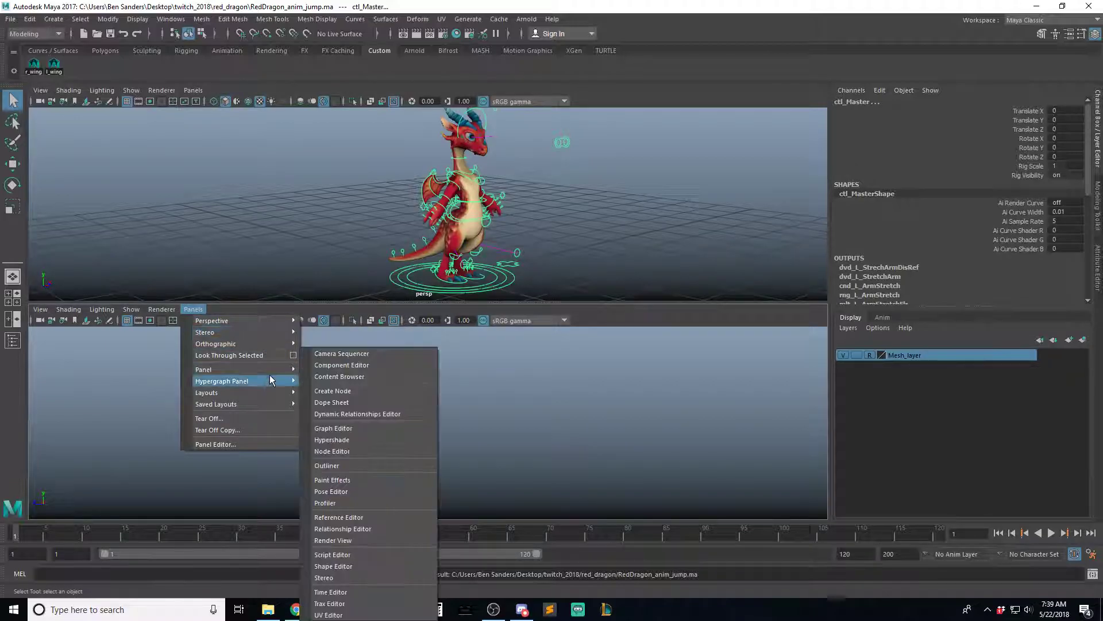
click(371, 430)
alt+middle_drag(566, 206, 522, 218)
alt+drag(491, 216, 532, 205)
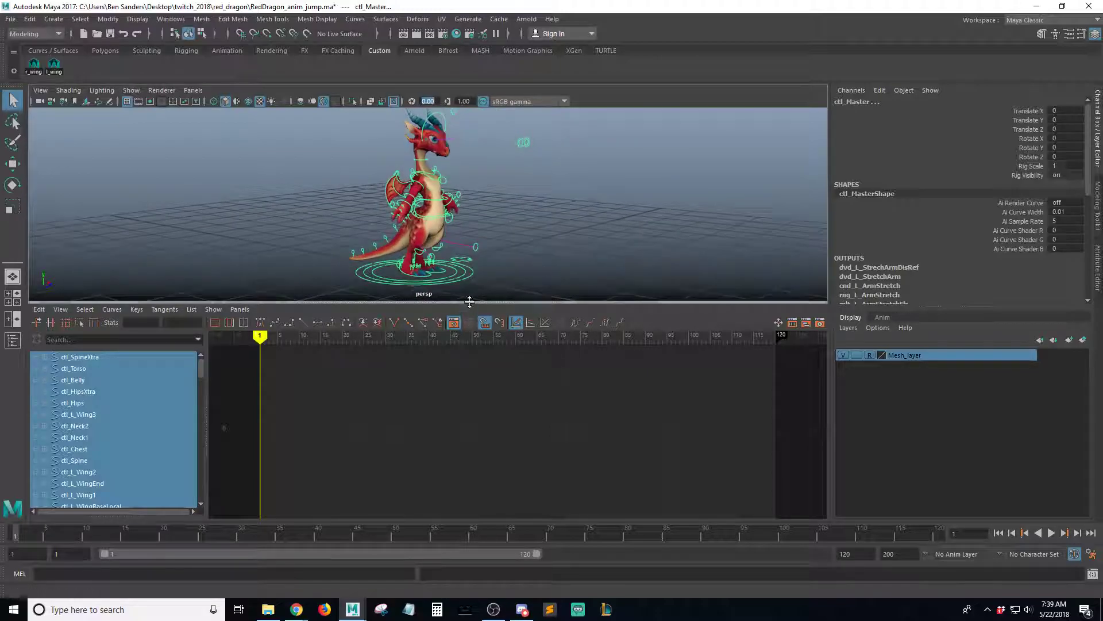
drag(470, 304, 470, 345)
Select ctl_Hips, try moving the hips freely with the Move tool and undo the moves
alt+drag(632, 235, 495, 231)
click(449, 251)
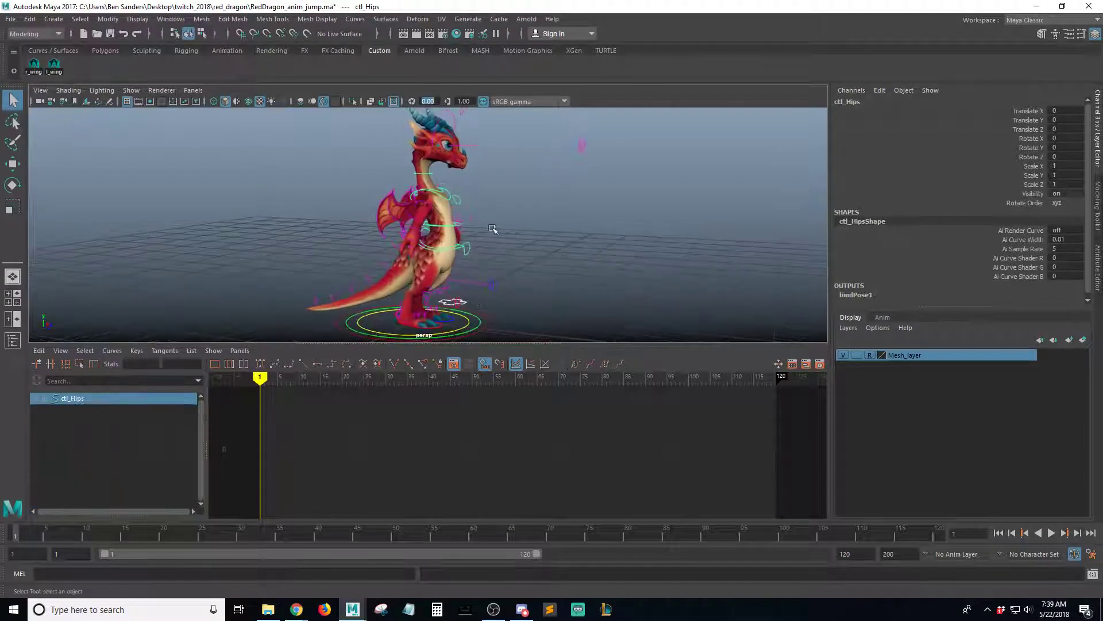
key(w)
drag(437, 192, 484, 223)
drag(495, 269, 475, 267)
alt+drag(531, 238, 402, 253)
key(ctrl+z)
key(ctrl+z)
Try raising and lowering the dragon's hips vertically with the Move tool and undo both moves
drag(438, 198, 424, 91)
alt+middle_drag(563, 184, 569, 227)
alt+right_drag(569, 227, 460, 195)
drag(439, 139, 440, 216)
alt+middle_drag(483, 266, 476, 210)
alt+right_drag(476, 210, 499, 211)
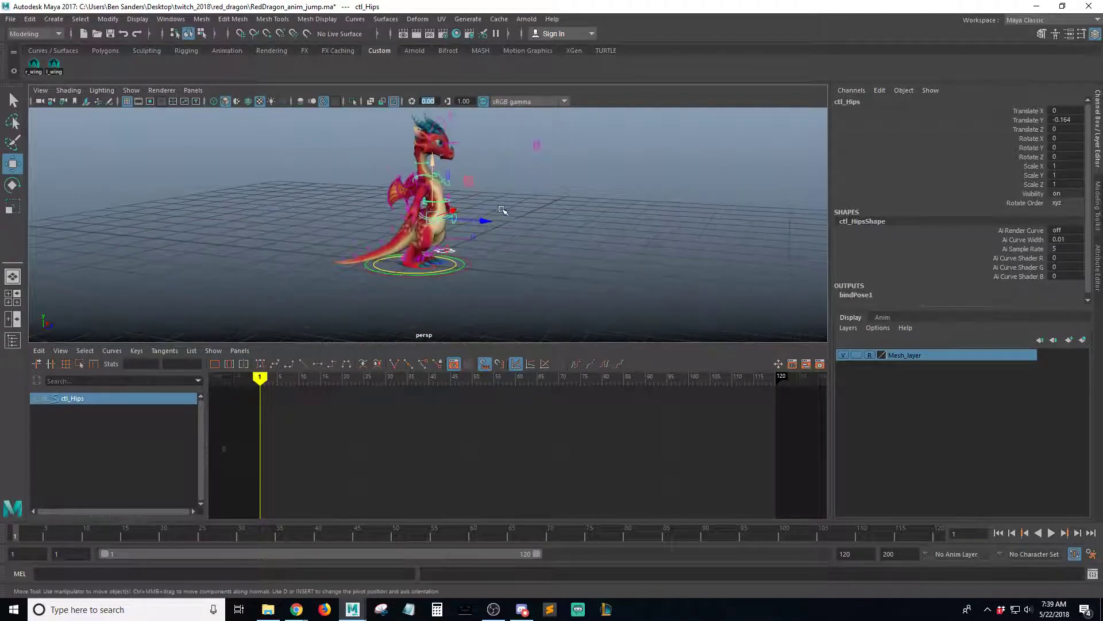
alt+drag(499, 211, 526, 211)
alt+middle_drag(526, 210, 530, 228)
key(ctrl+z)
key(ctrl+z)
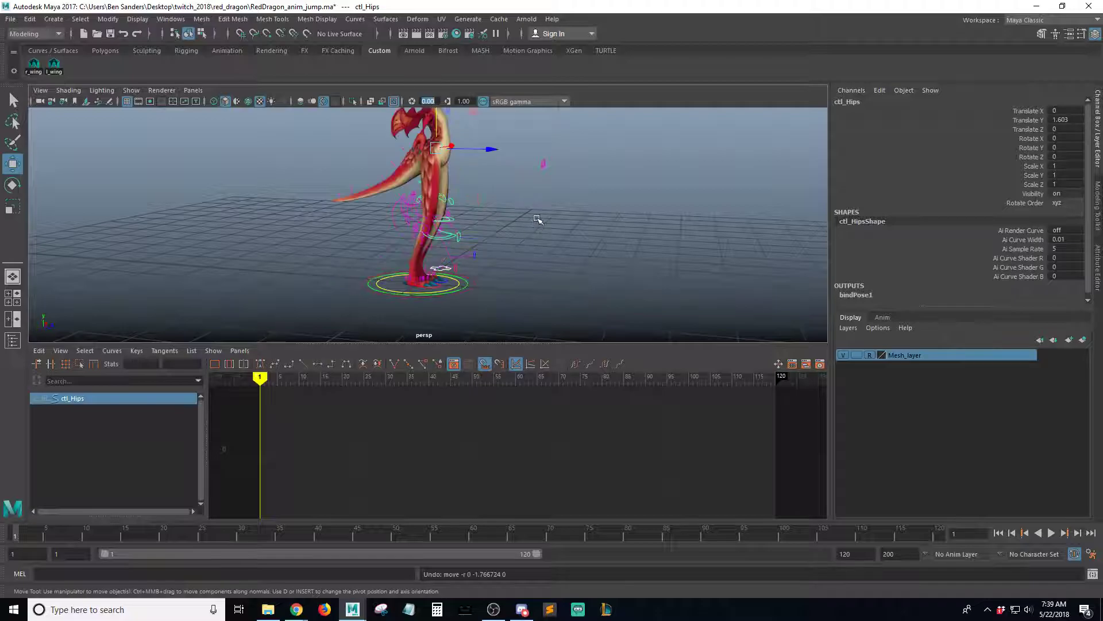
alt+drag(541, 218, 312, 331)
key(q)
Set the animation range to start at frame 0 and end at frame 24, and go to frame 0
click(539, 205)
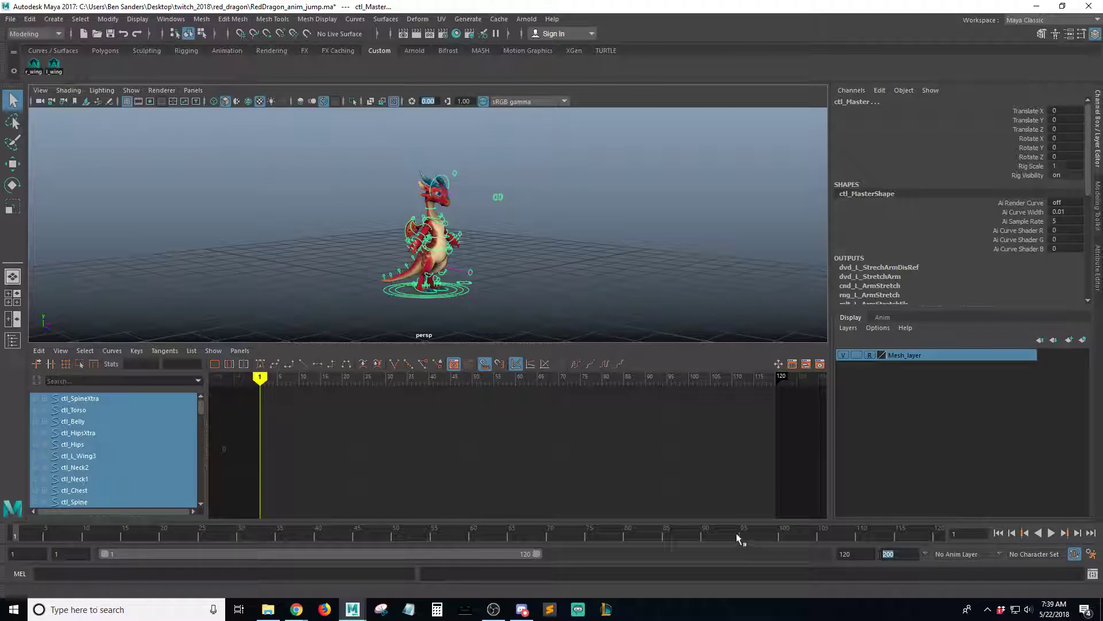
text(24)
key(Return)
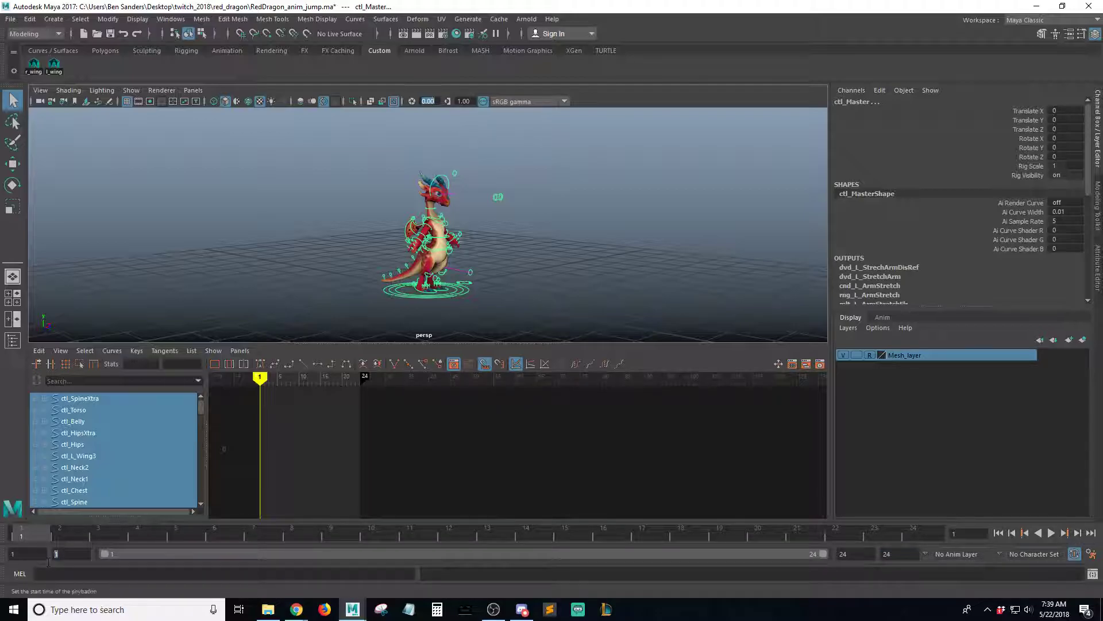
key(Return)
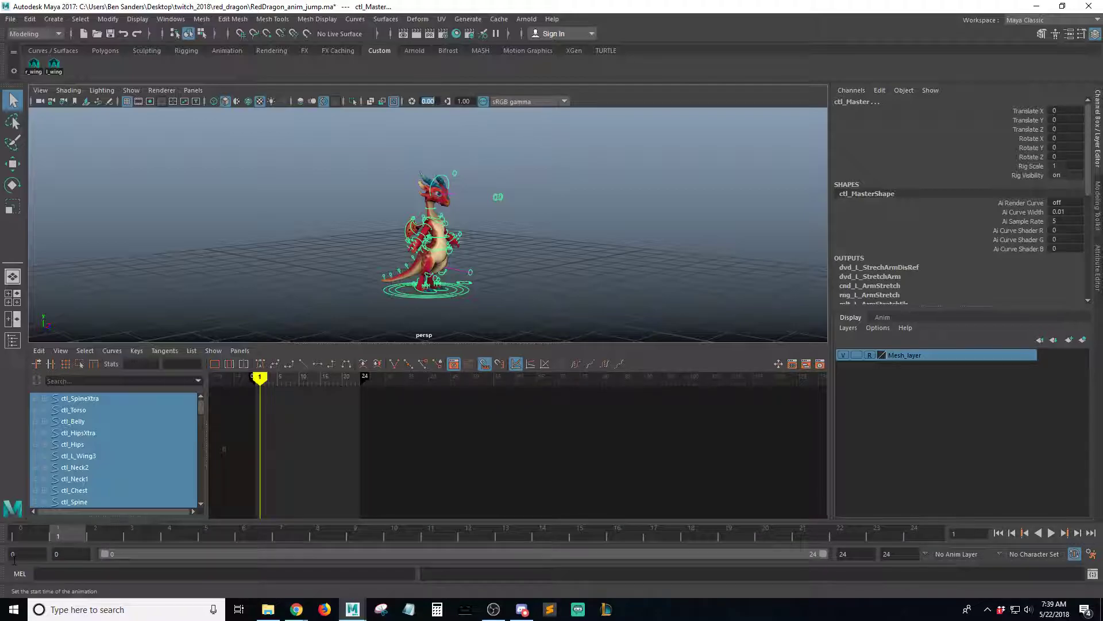
click(30, 535)
alt+drag(378, 205, 519, 324)
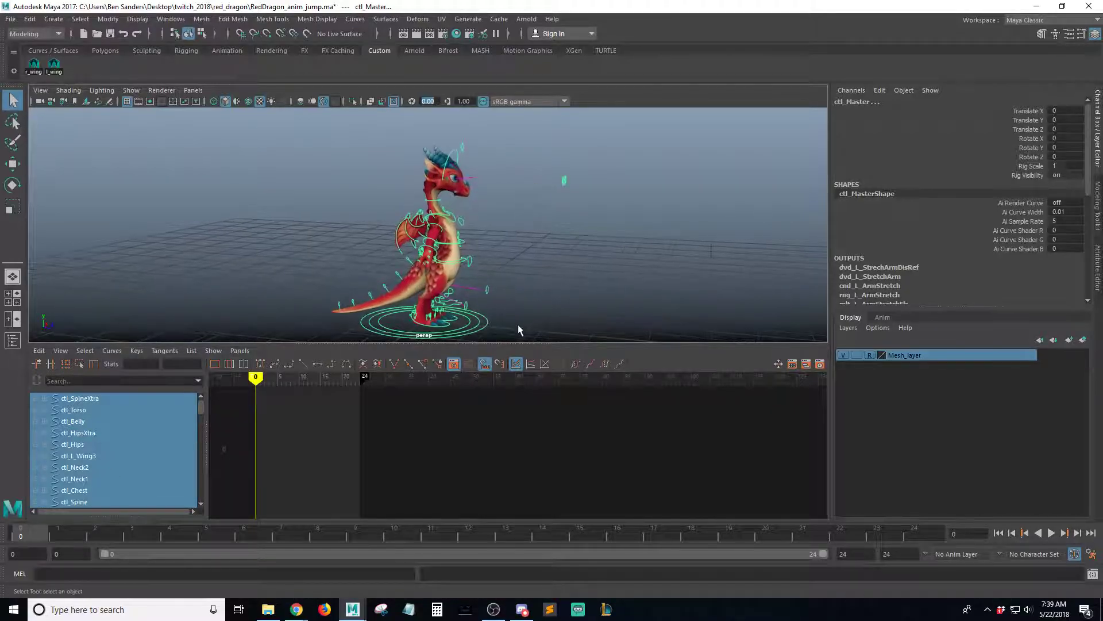
Select the ctl_Hips control around the dragon's waist
alt+drag(528, 249, 505, 250)
alt+right_drag(506, 250, 604, 255)
alt+middle_drag(604, 255, 608, 231)
click(444, 246)
alt+drag(443, 247, 531, 258)
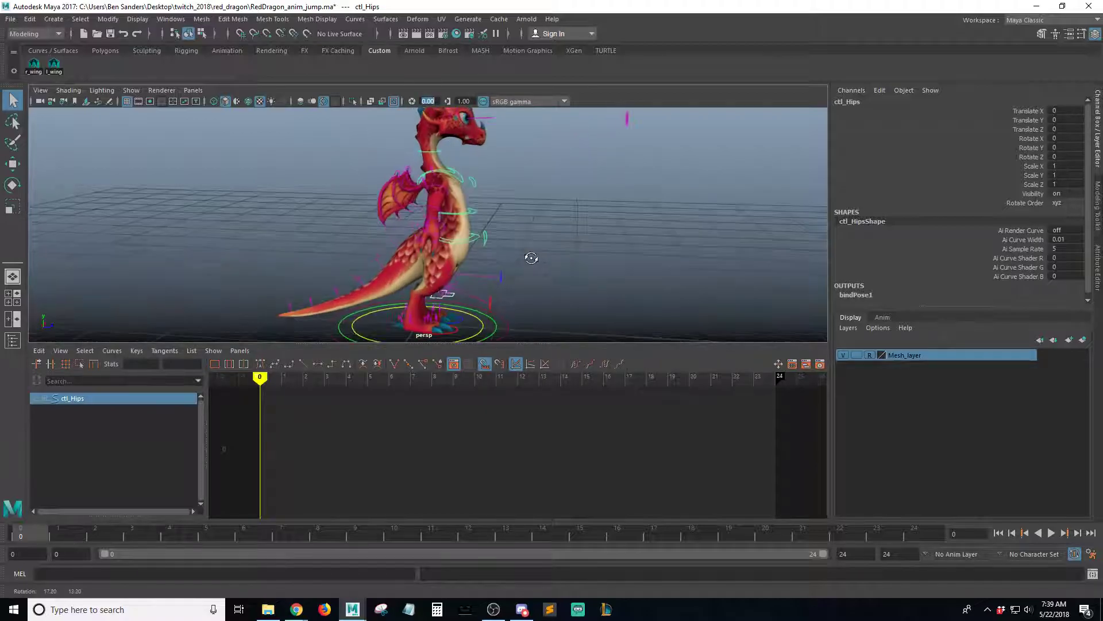
mouse_move(493, 225)
alt+mouse_down()
mouse_move(507, 205)
mouse_move(483, 256)
mouse_move(480, 218)
alt+mouse_up()
alt+right_drag(491, 217, 555, 264)
scroll(491, 247, down, 3)
Reselect ctl_Hips, try rotating the hips with the Rotate tool and undo the rotation
click(532, 241)
click(477, 240)
alt+middle_drag(474, 232, 411, 224)
alt+right_drag(411, 223, 684, 253)
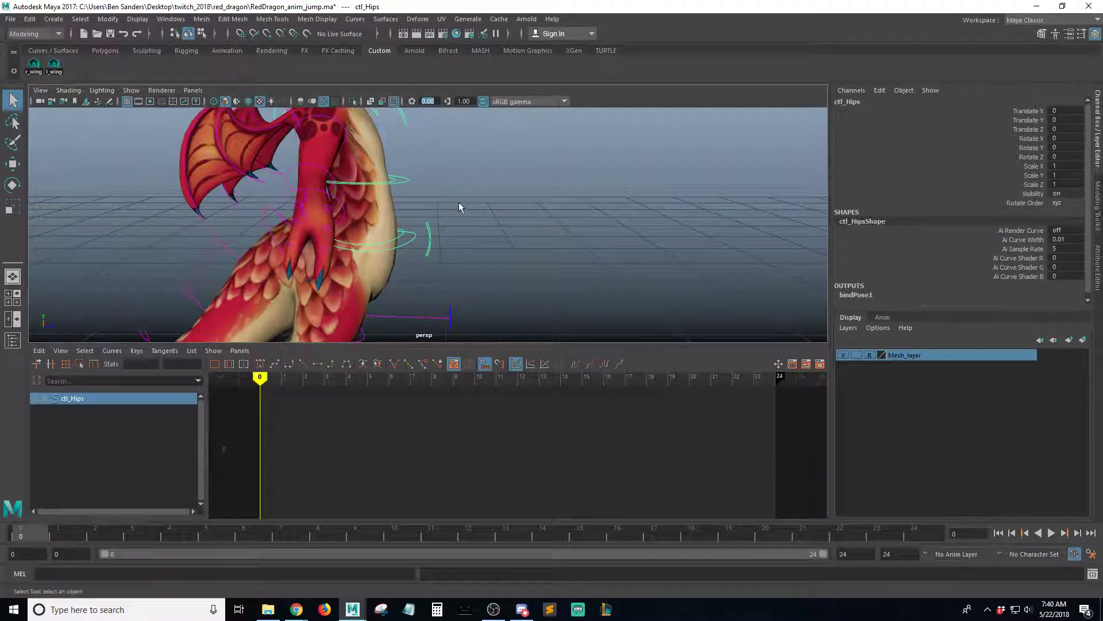
alt+right_drag(461, 205, 655, 206)
alt+drag(654, 206, 617, 234)
click(616, 235)
click(450, 233)
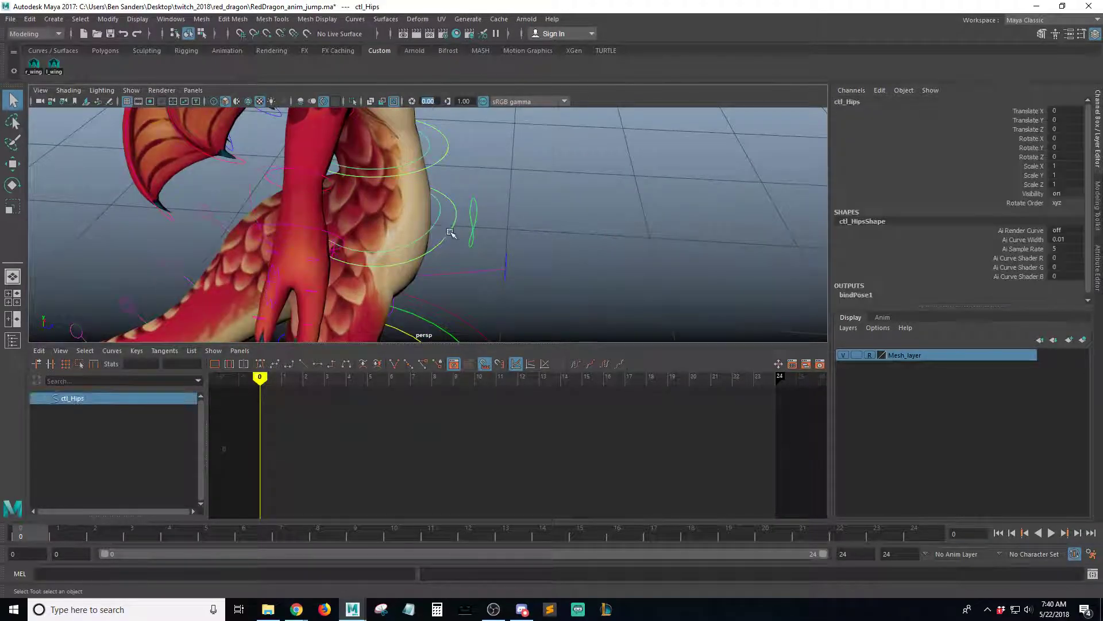
key(w)
key(e)
drag(364, 220, 389, 226)
key(ctrl+z)
key(q)
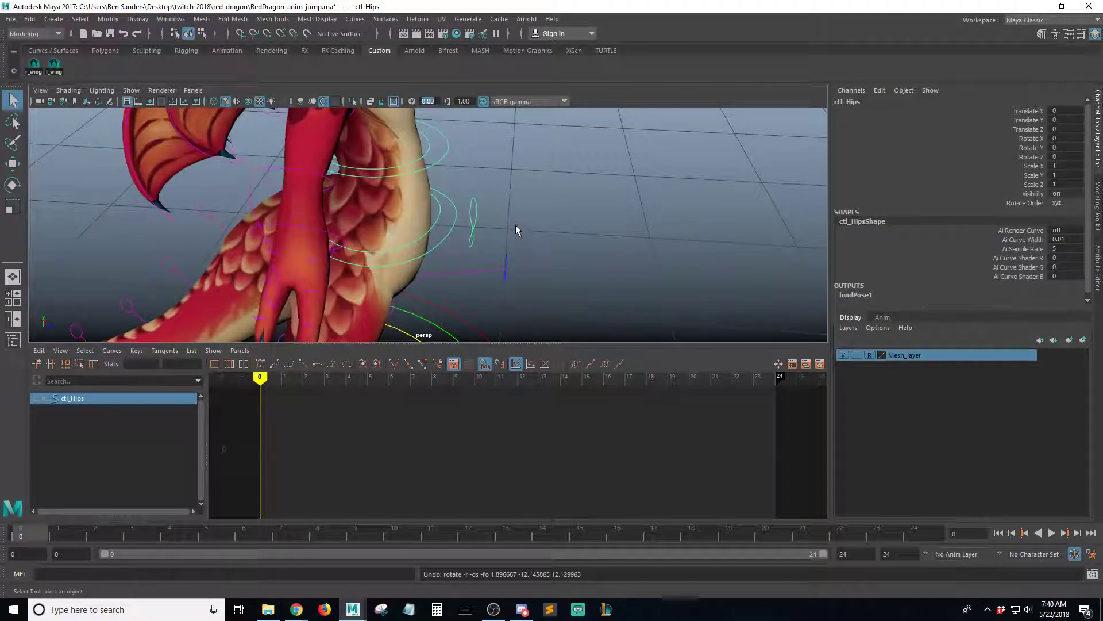
Select ctl_HipsXtra, ctl_SpineXtra and the neighbouring torso rings in turn to identify each control
click(515, 189)
click(425, 237)
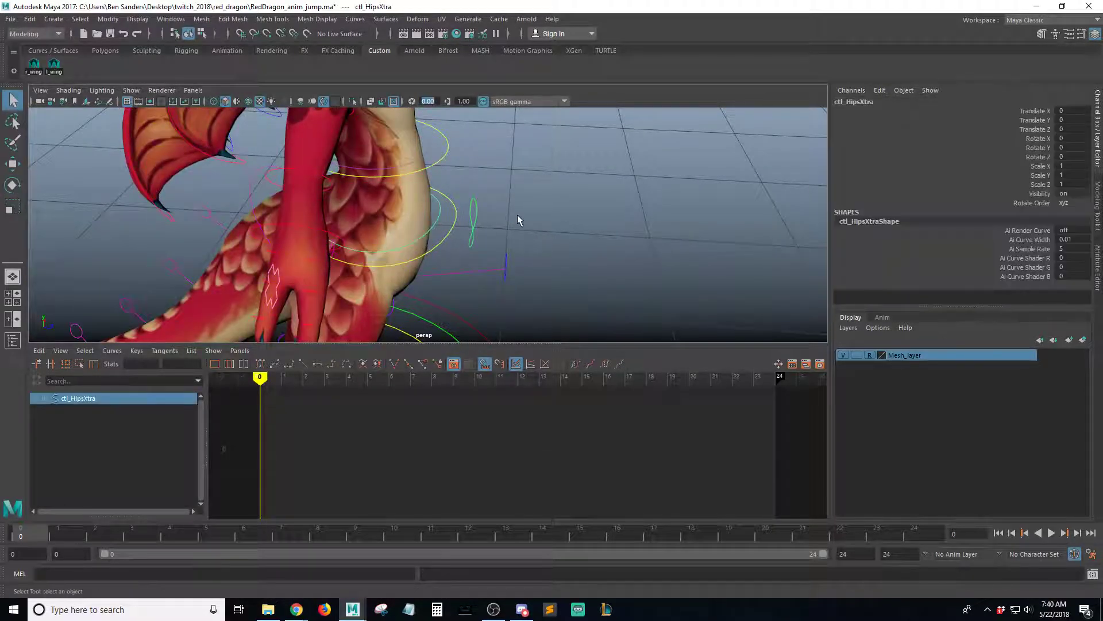
alt+drag(523, 217, 446, 167)
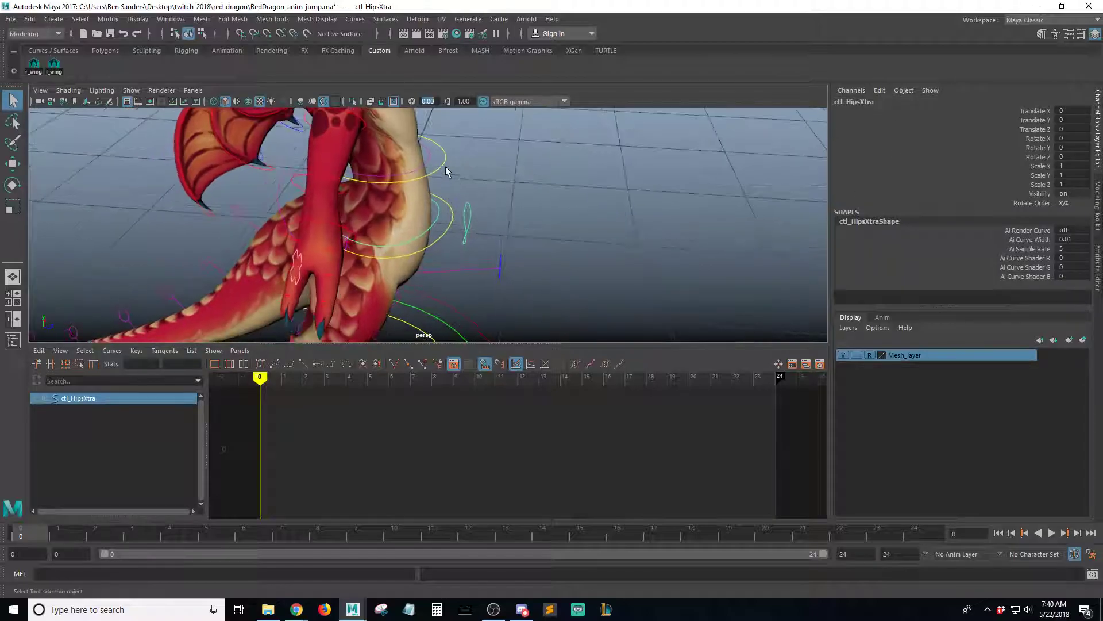
click(429, 166)
alt+drag(526, 232, 480, 236)
click(432, 231)
alt+drag(574, 229, 427, 196)
click(435, 167)
alt+drag(586, 167, 418, 195)
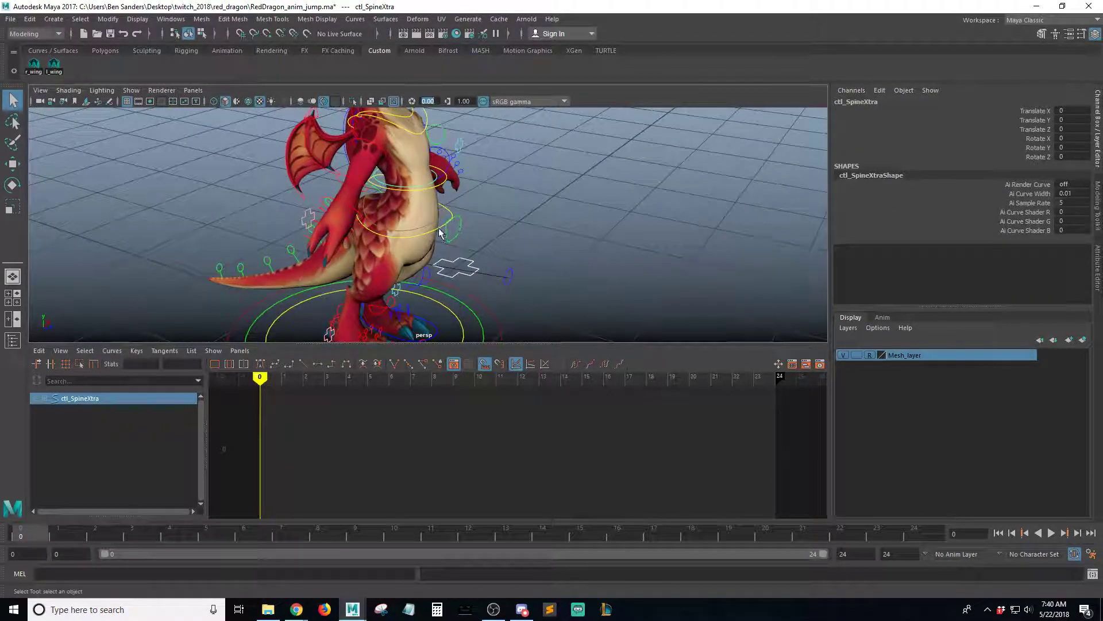
Select ctl_Hips and move the hips to about -0.147 in Translate Z and 0.009 in Translate Y
alt+drag(640, 214, 530, 203)
click(530, 202)
click(457, 213)
click(454, 211)
click(458, 214)
mouse_move(458, 214)
alt+mouse_down()
mouse_move(485, 207)
mouse_move(460, 211)
alt+mouse_up()
key(w)
key(q)
alt+drag(547, 183, 503, 247)
key(w)
alt+right_drag(503, 247, 426, 258)
alt+drag(426, 258, 499, 249)
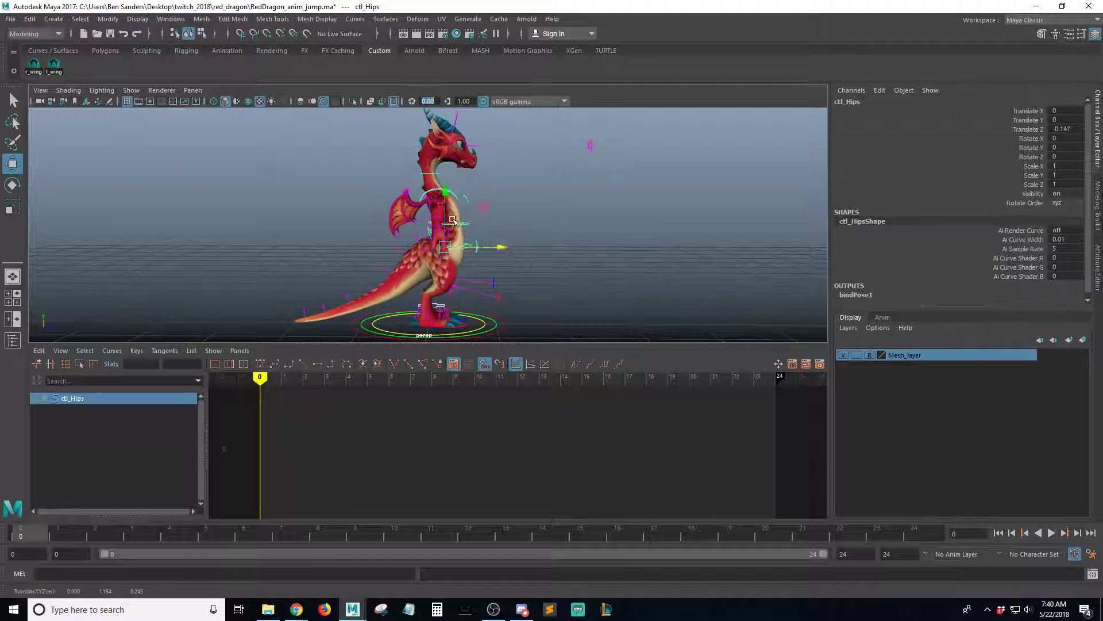
drag(446, 197, 446, 196)
key(q)
Select the right upper arm control, ctl_R_Upperarm_FK, and examine the arm controls from the front
alt+drag(578, 221, 426, 178)
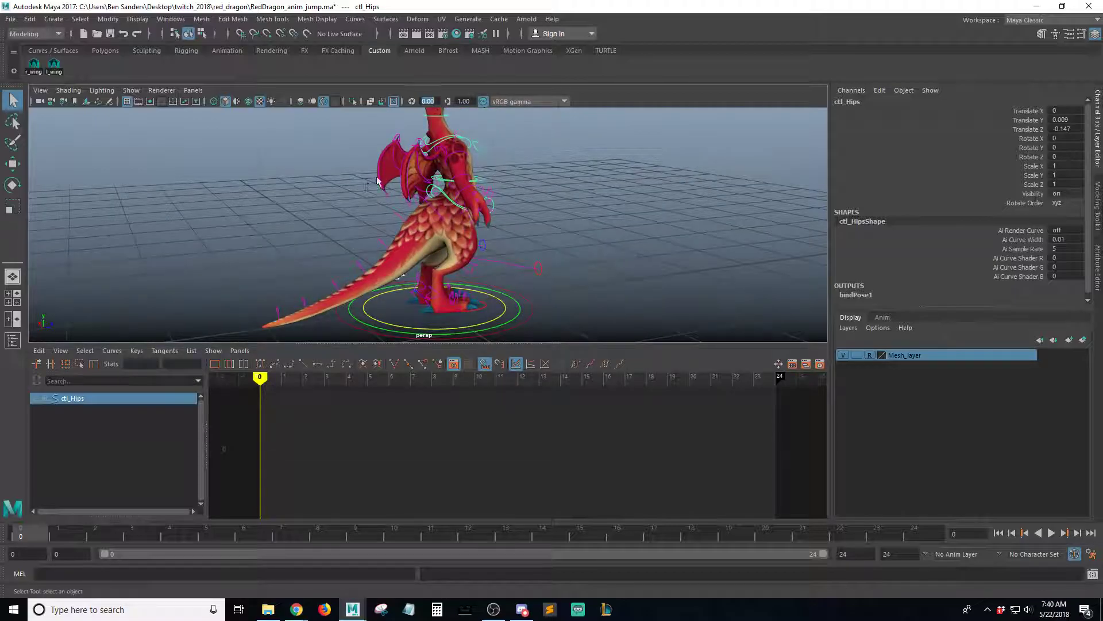
alt+drag(522, 238, 496, 156)
click(495, 157)
key(e)
alt+drag(594, 173, 402, 185)
key(q)
alt+right_drag(403, 185, 467, 186)
alt+middle_drag(467, 186, 536, 198)
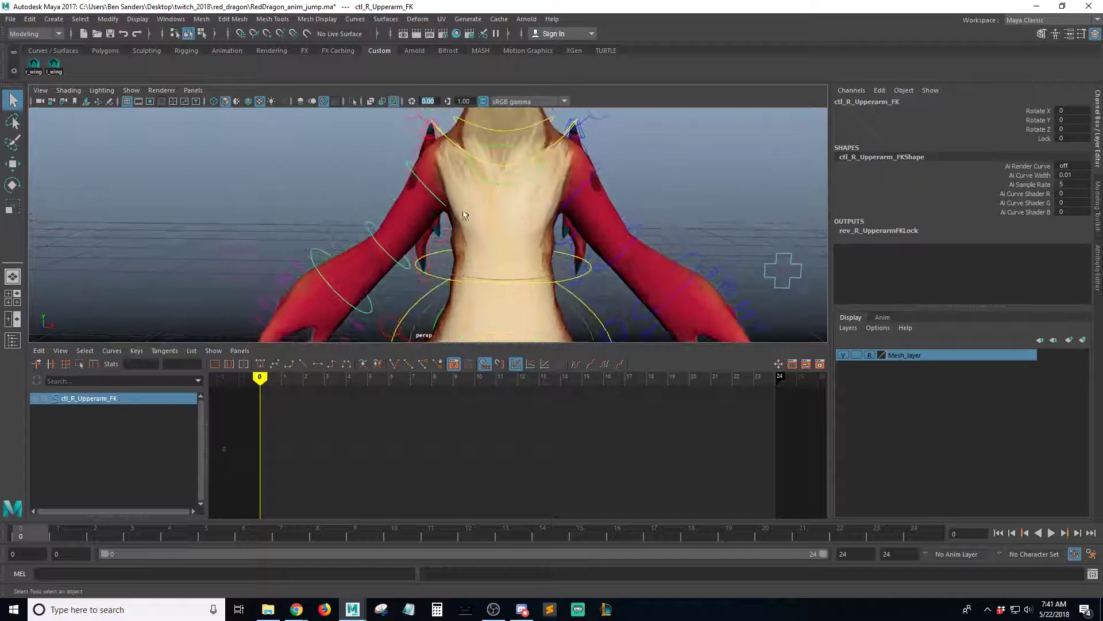
Try rotating the right wrist control, ctl_R_Wrist_FK, and undo the rotation
click(314, 250)
key(e)
drag(337, 269, 352, 256)
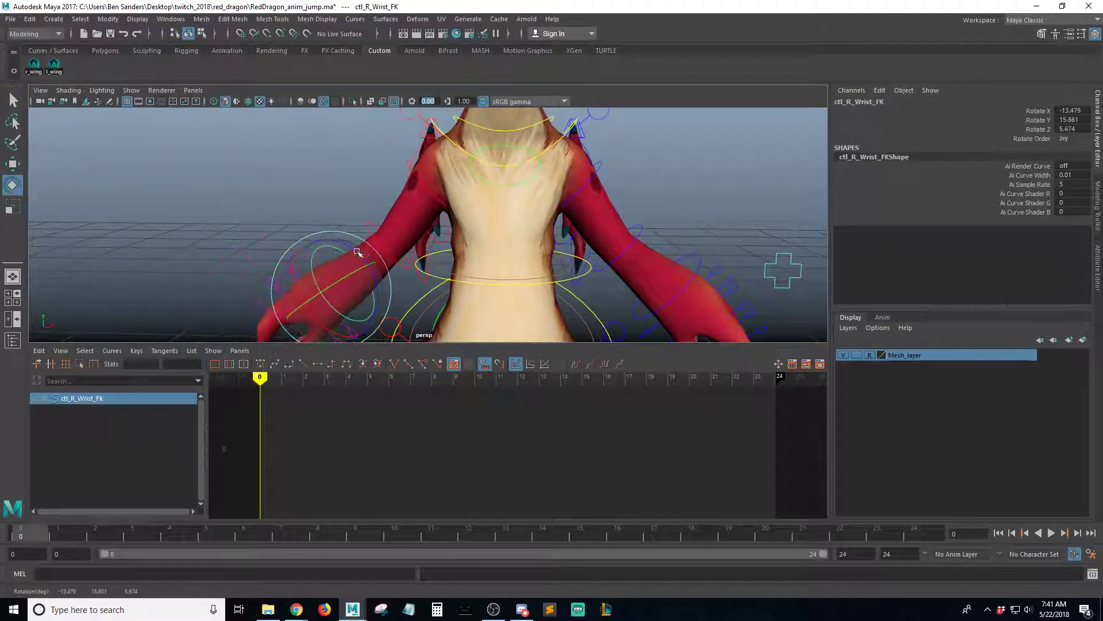
key(ctrl+z)
key(q)
Try rotating the right forearm control, ctl_R_Forearm_FK, around its Y axis
key(e)
click(367, 233)
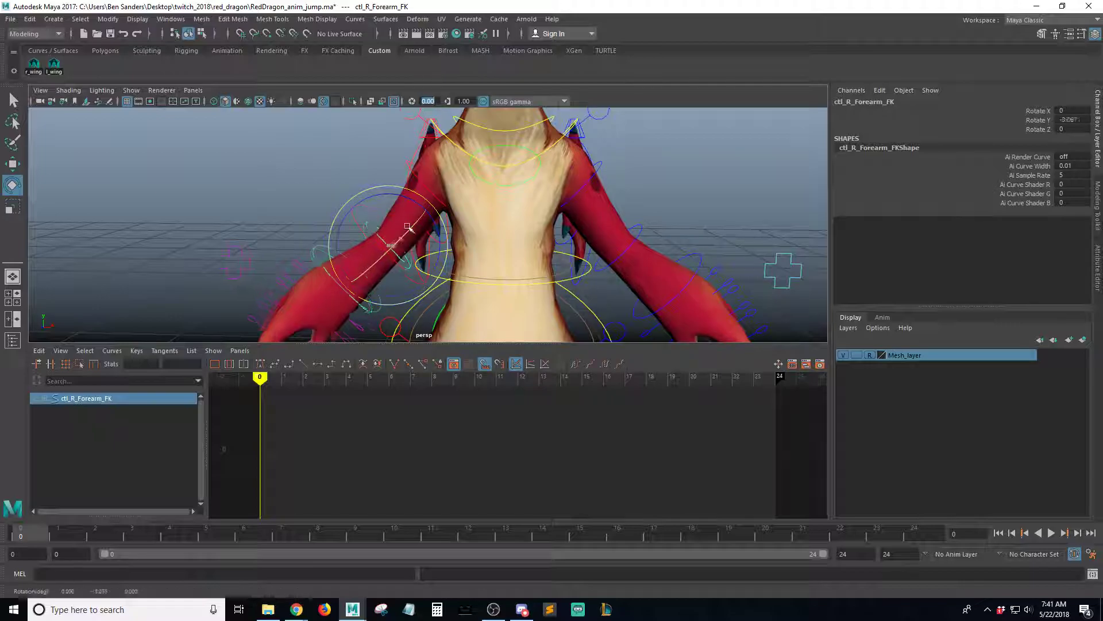
key(q)
Select ctl_R_Shoulder, try rotating the right shoulder and undo the rotation
alt+drag(398, 246, 488, 208)
click(491, 212)
alt+drag(580, 215, 463, 140)
key(e)
key(q)
click(462, 139)
key(e)
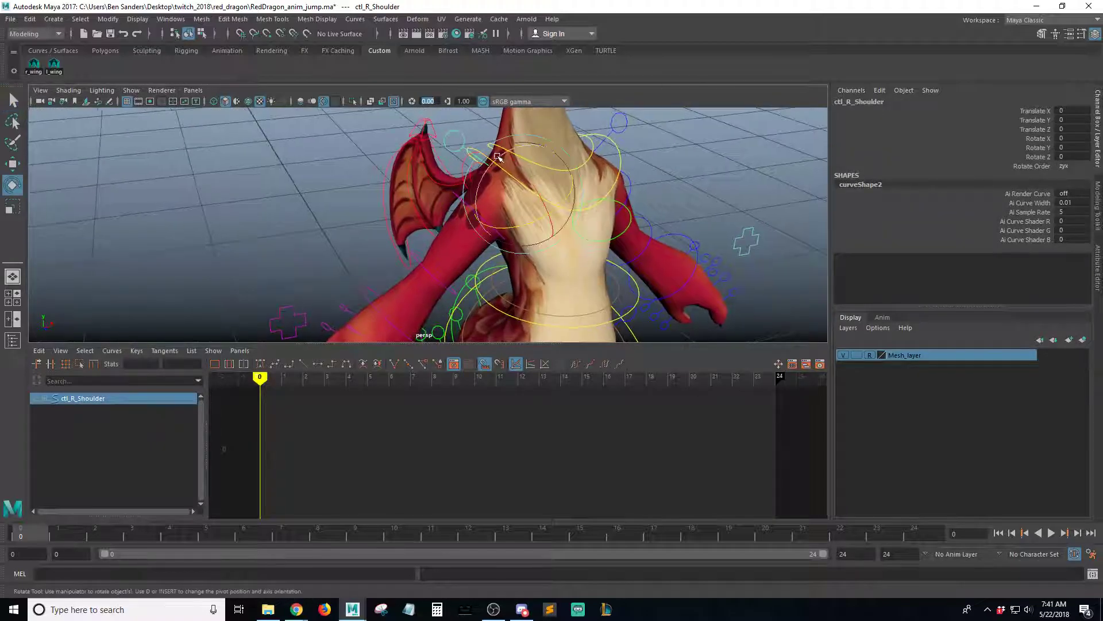
drag(501, 193, 445, 220)
key(ctrl+z)
key(q)
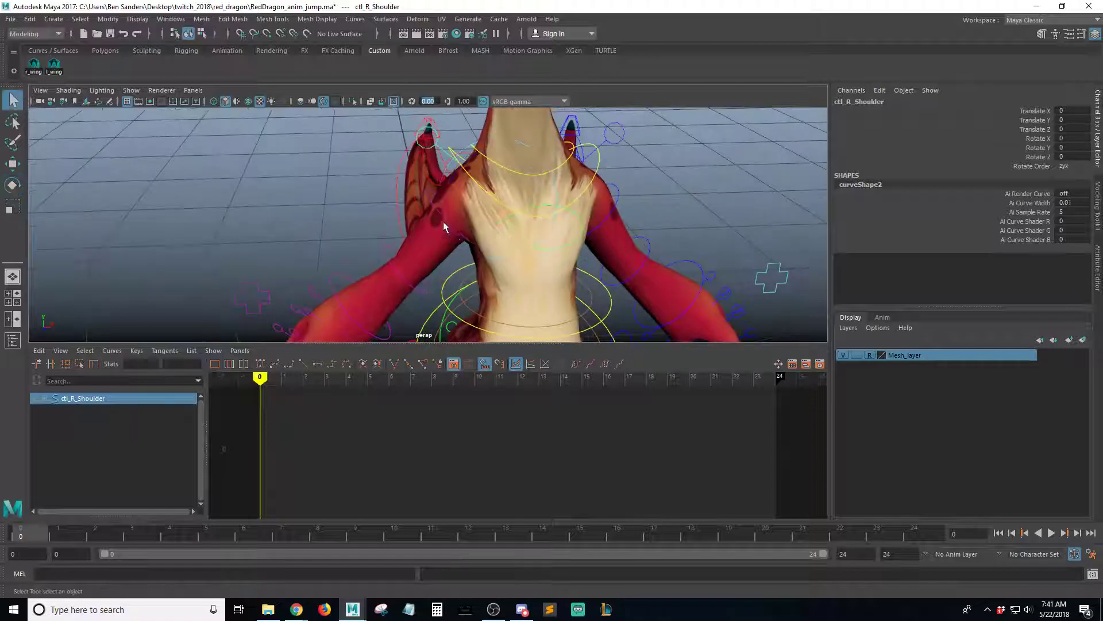
Add the right upper arm, forearm and wrist FK rings to the shoulder selection to show the arm's control chain
shift+click(444, 219)
shift+click(352, 275)
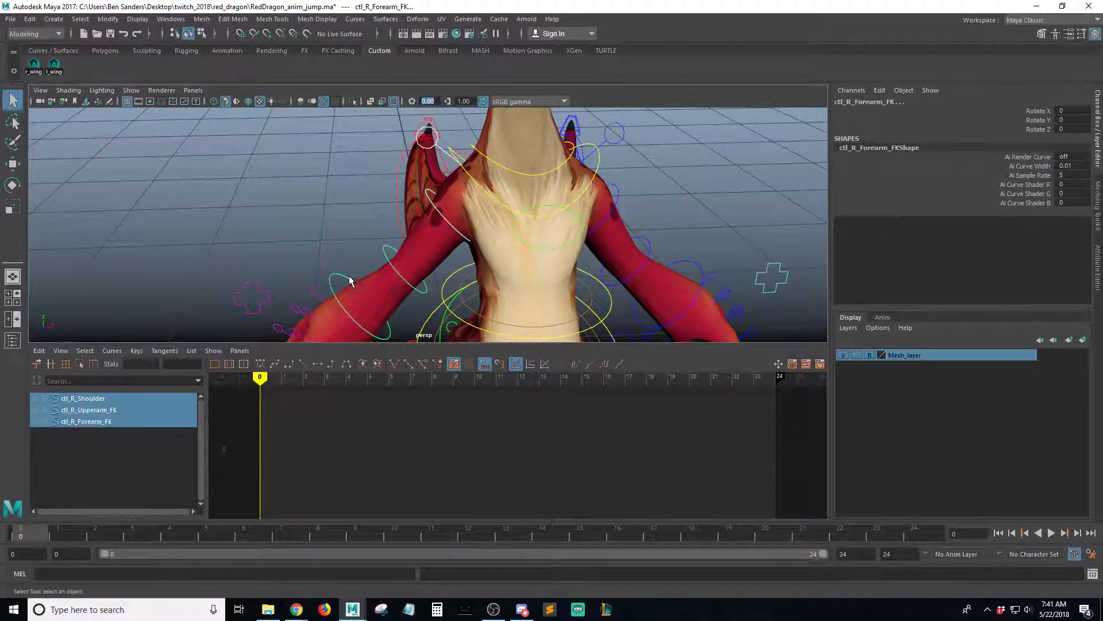
shift+click(331, 281)
alt+drag(344, 279, 360, 242)
scroll(462, 230, down, 4)
scroll(402, 189, up, 3)
alt+drag(402, 190, 542, 192)
Select ctl_R_Forearm_FK alone, try bending the elbow in several directions and undo each rotation
click(439, 270)
key(e)
key(ctrl+z)
drag(473, 192, 397, 282)
key(ctrl+z)
key(q)
key(e)
key(ctrl+z)
key(q)
key(e)
key(ctrl+z)
key(ctrl+z)
key(q)
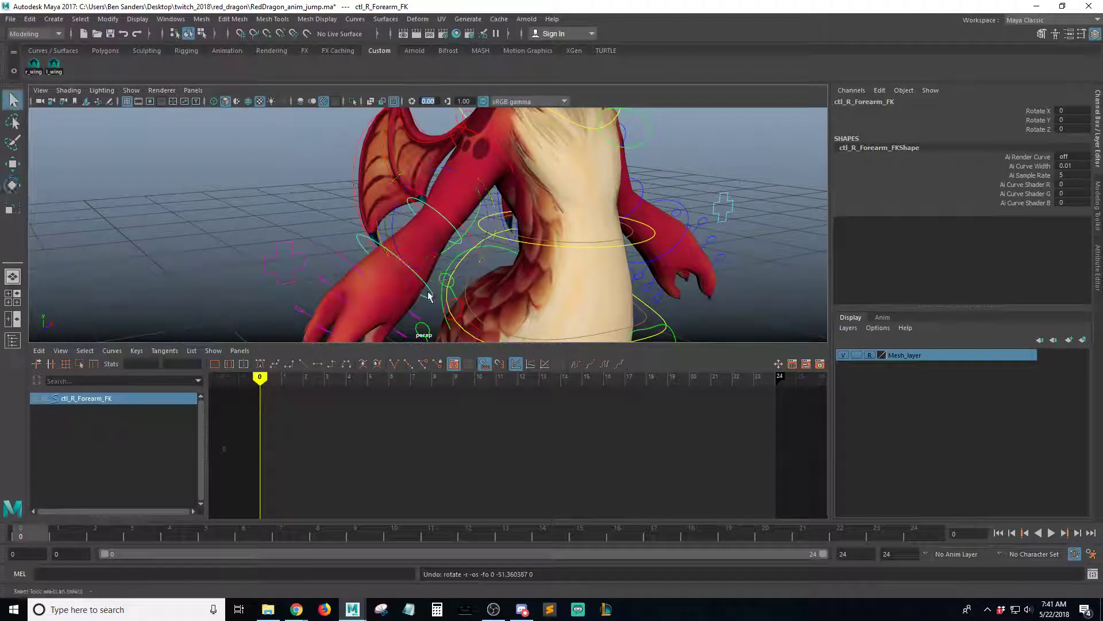
Select ctl_R_Wrist_FK, try twisting the right wrist again and undo it
click(434, 294)
key(e)
drag(402, 260, 430, 251)
key(ctrl+z)
alt+middle_drag(514, 173, 504, 217)
key(q)
alt+middle_drag(438, 253, 479, 222)
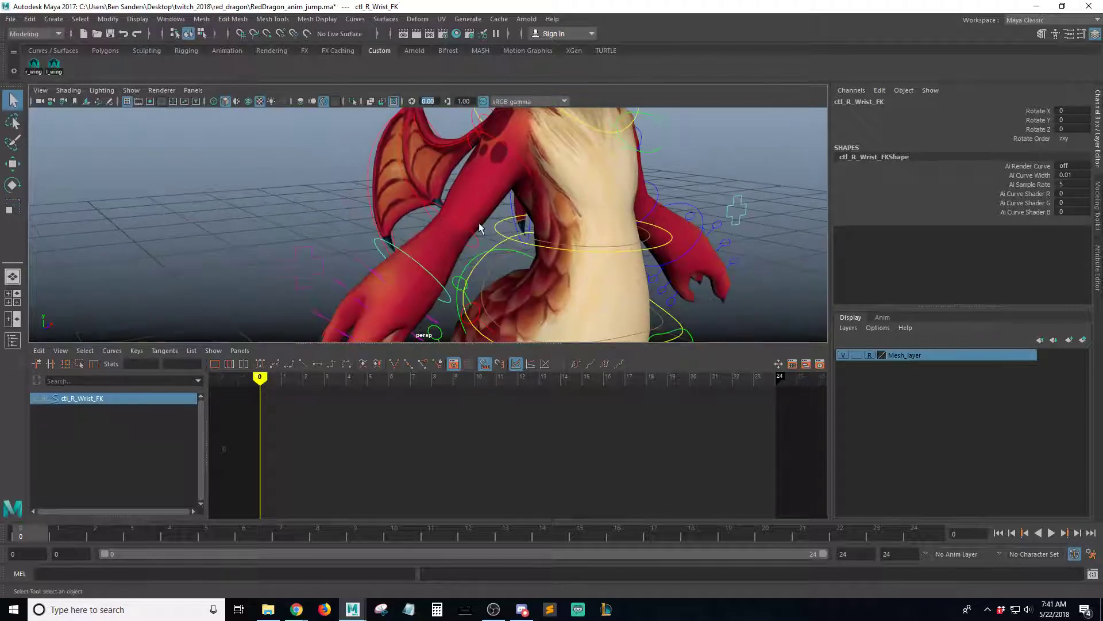
Reselect ctl_R_Forearm_FK, try further elbow rotations and undo them
click(472, 238)
key(e)
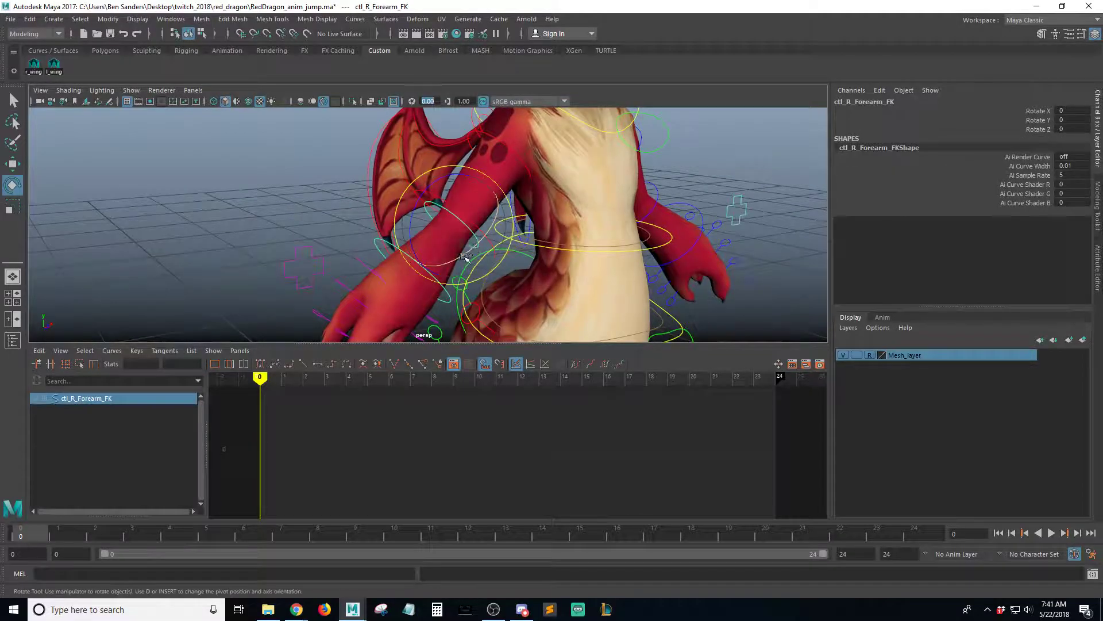
drag(458, 255, 528, 223)
key(ctrl+z)
alt+drag(808, 172, 779, 184)
key(q)
alt+drag(528, 196, 507, 214)
alt+drag(469, 248, 436, 198)
key(e)
key(ctrl+z)
key(q)
alt+middle_drag(435, 197, 454, 184)
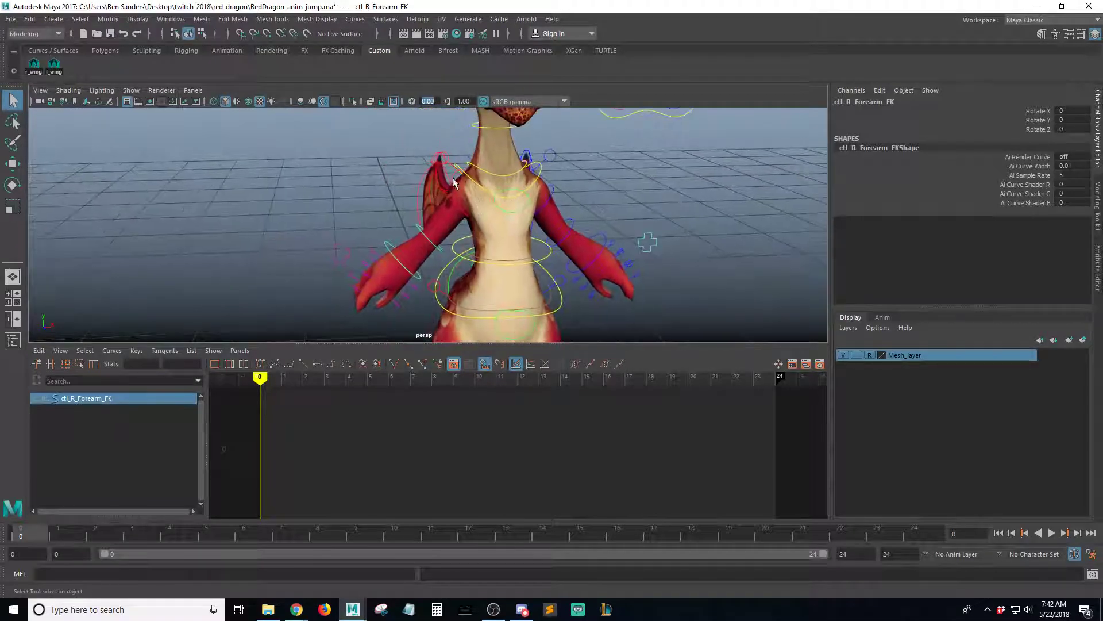
Select ctl_R_Shoulder and ctl_R_Upperarm_FK together and lower the right arm to about -10.036 in Rotate Z
alt+right_drag(454, 177, 564, 185)
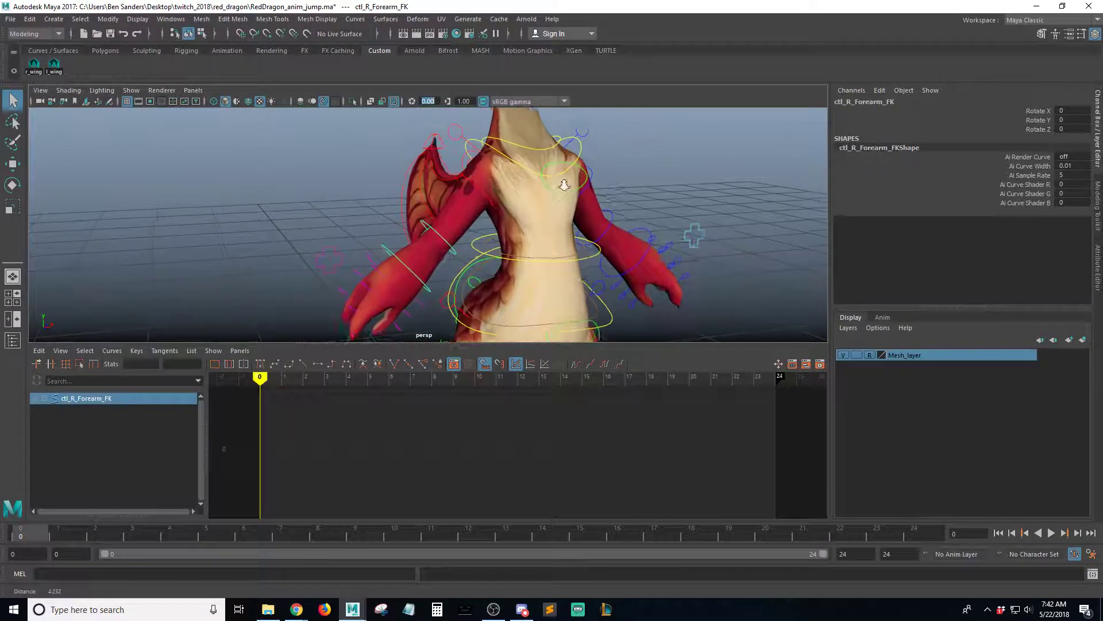
click(460, 133)
shift+click(477, 185)
alt+drag(477, 185, 704, 240)
key(e)
alt+right_drag(704, 241, 621, 239)
alt+drag(620, 239, 535, 218)
drag(410, 207, 410, 206)
alt+drag(539, 223, 517, 231)
key(q)
alt+right_drag(517, 231, 604, 229)
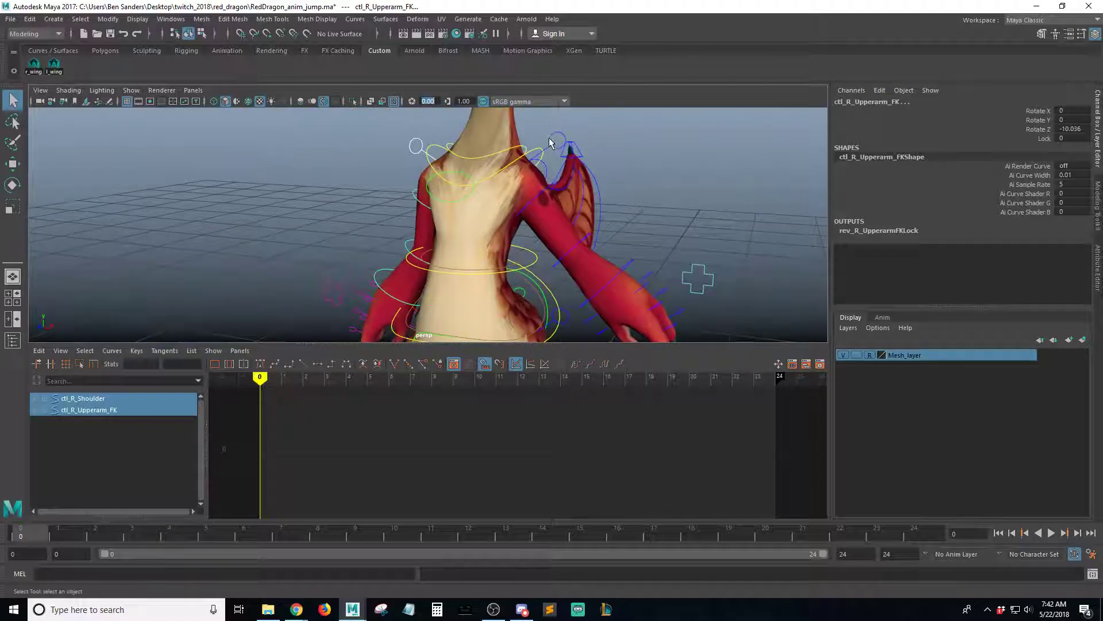
Select the left shoulder and left upper arm controls together and lower the left arm to match the right
click(553, 142)
shift+click(533, 200)
alt+right_drag(569, 213, 506, 212)
alt+drag(505, 213, 534, 213)
key(e)
alt+right_drag(555, 214, 532, 221)
mouse_move(532, 221)
alt+mouse_down()
mouse_move(536, 208)
mouse_move(552, 219)
mouse_move(665, 224)
mouse_move(574, 214)
mouse_move(587, 216)
mouse_move(524, 305)
mouse_move(552, 168)
mouse_move(579, 234)
mouse_move(371, 227)
mouse_move(543, 233)
alt+mouse_up()
key(q)
Select all of the dragon's rig controls and set a key on them at frame 0
click(584, 200)
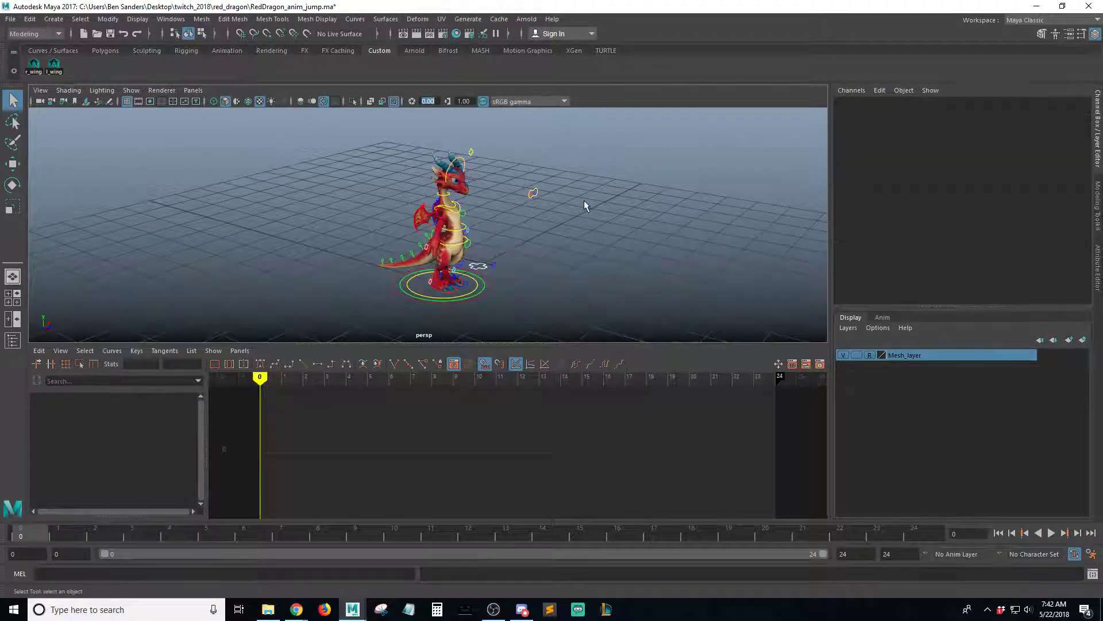
drag(598, 127, 318, 315)
mouse_move(551, 268)
alt+mouse_down()
mouse_move(527, 256)
mouse_move(550, 262)
alt+mouse_up()
key(s)
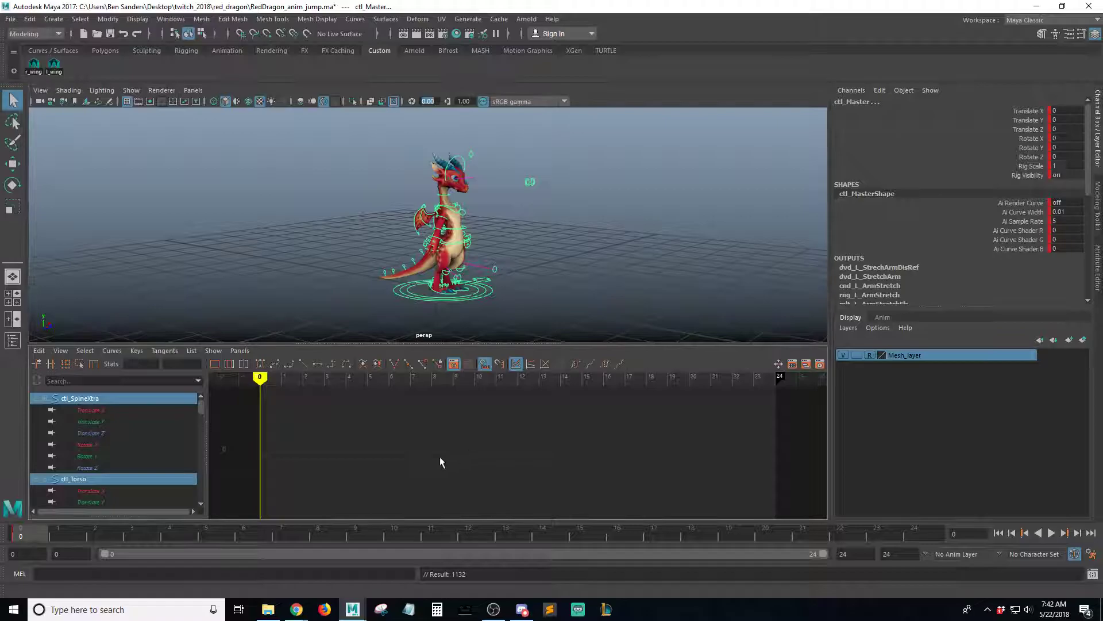
key(f)
alt+drag(526, 253, 603, 267)
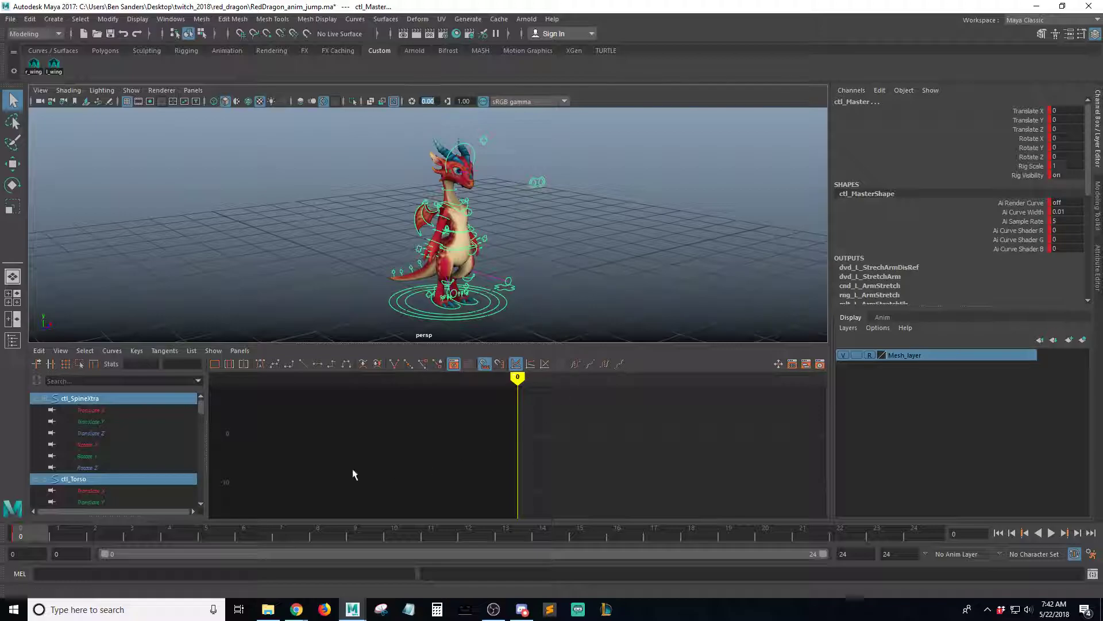
Set a key on all the selected rig controls at frame 24 and return the timeline to frame 0
click(937, 535)
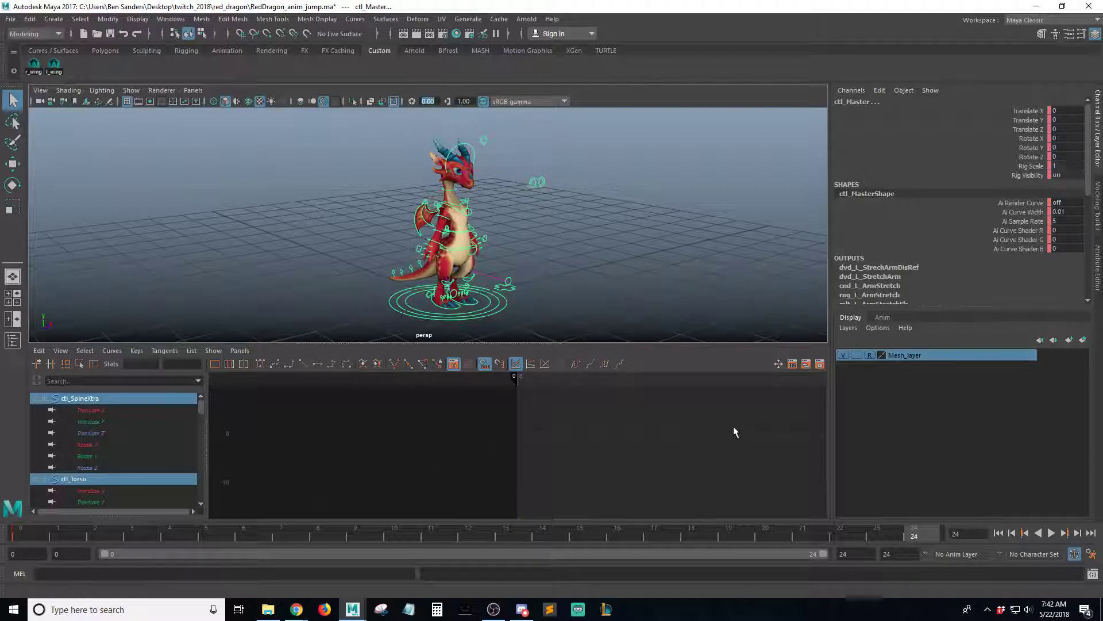
key(s)
key(f)
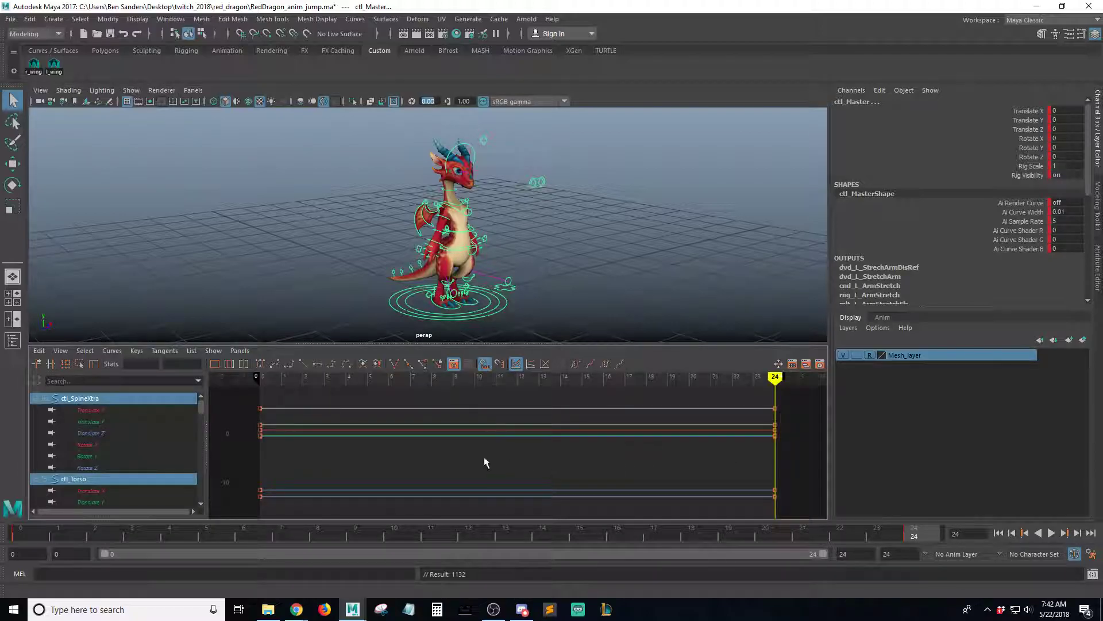
drag(913, 537, 70, 543)
drag(207, 540, 20, 537)
alt+drag(460, 253, 511, 253)
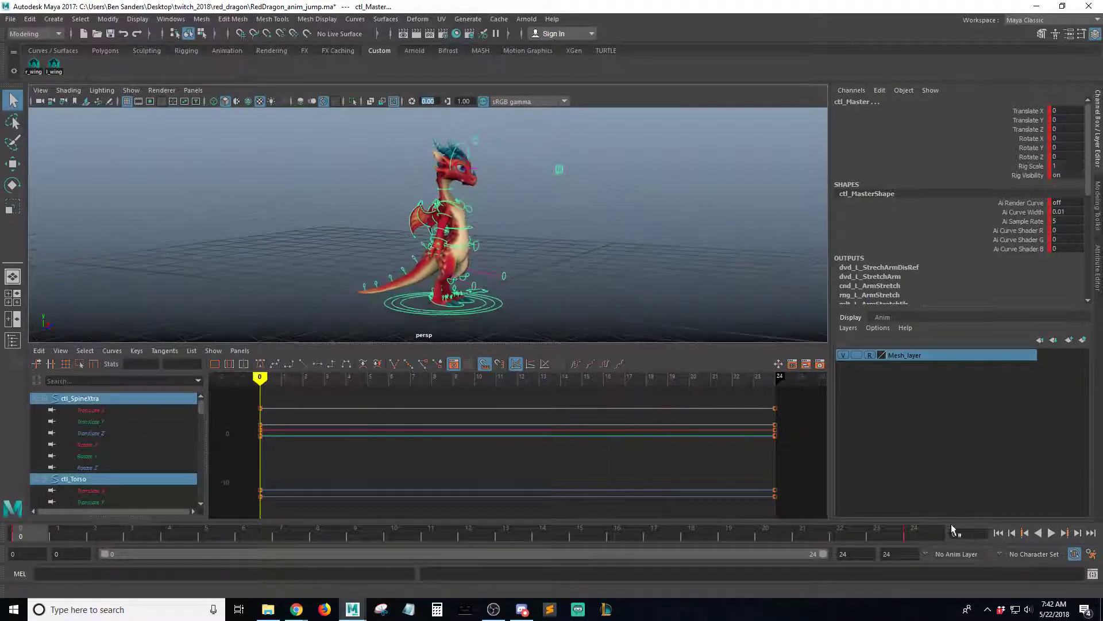
Turn on Mesh_layer's visibility during playback and play the timeline to check that the dragon mesh shows
click(1054, 534)
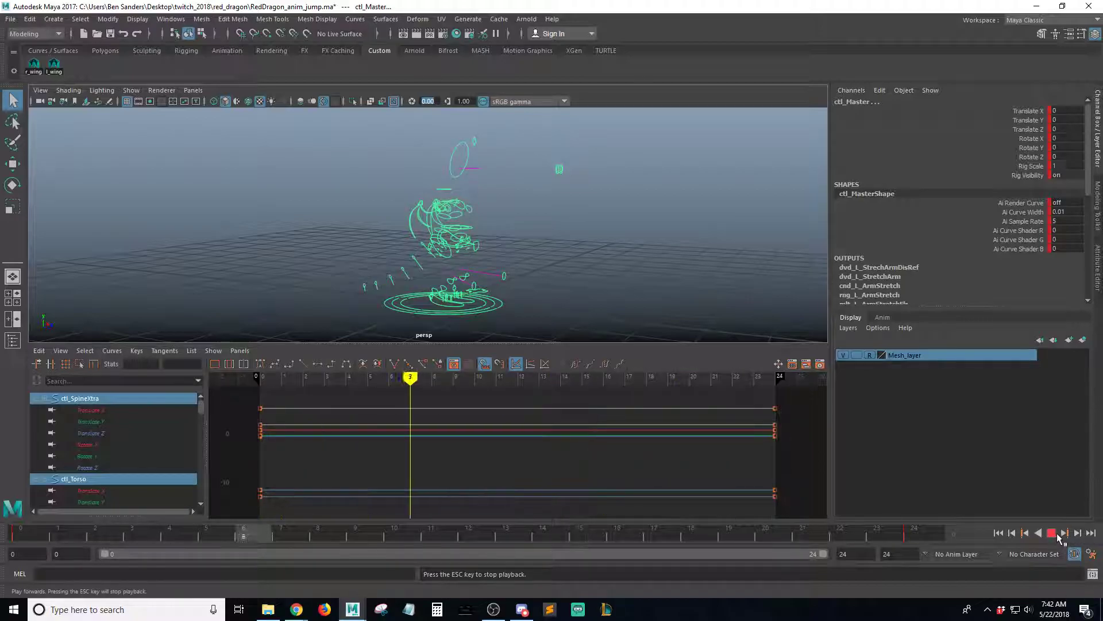
click(1053, 534)
alt+right_drag(414, 119, 628, 224)
alt+drag(692, 244, 660, 263)
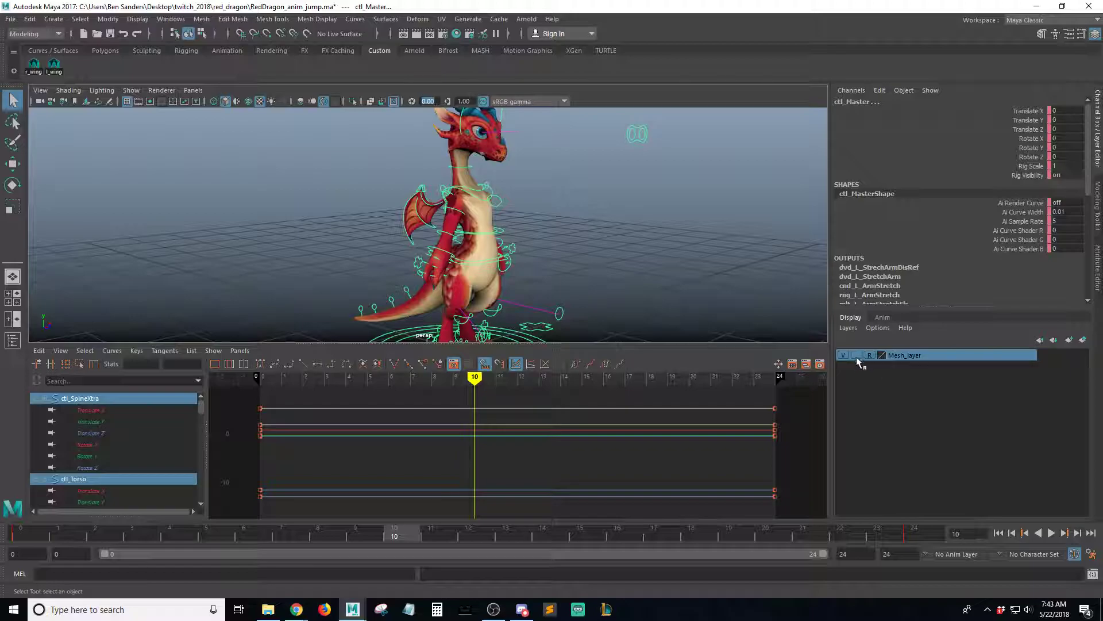
click(1052, 533)
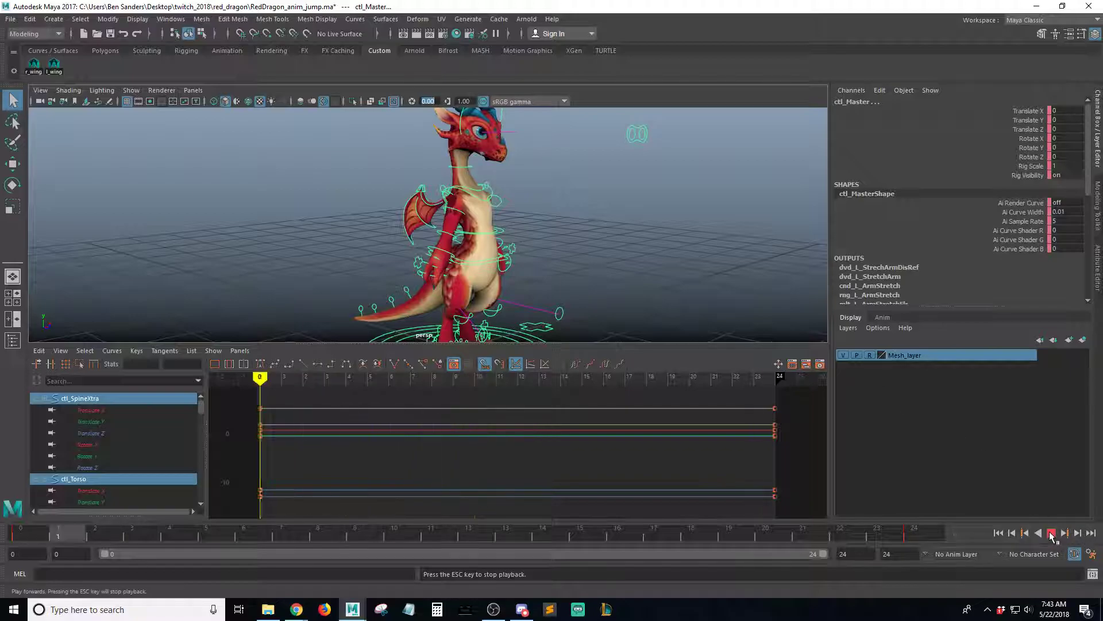
click(1051, 533)
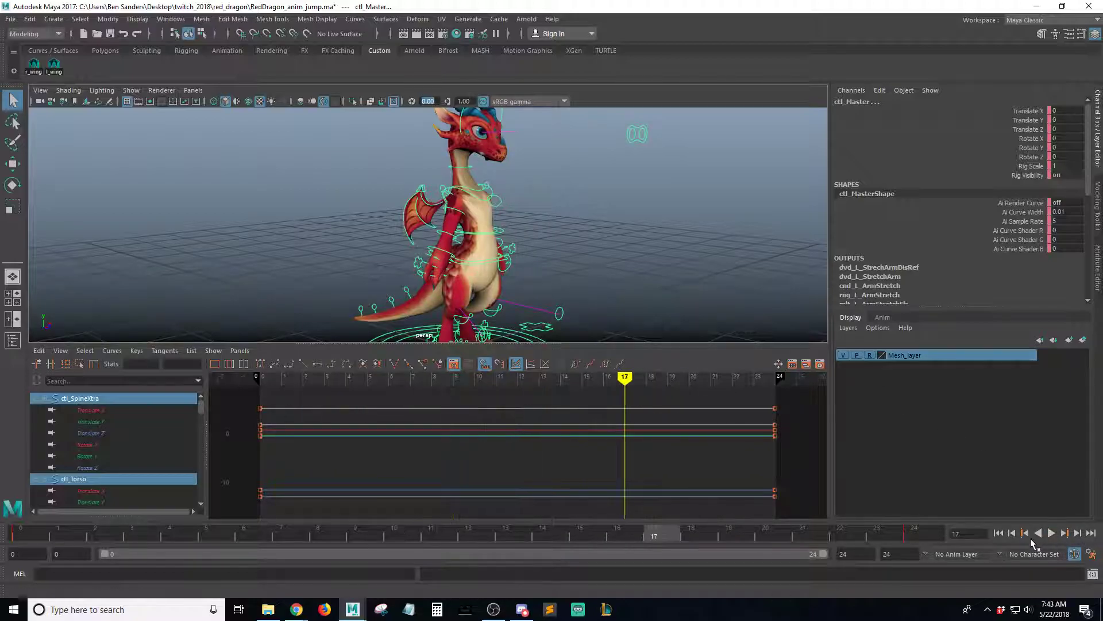
Play the timeline with Mesh_layer's playback visibility on and off to compare the two
click(1052, 533)
click(1052, 534)
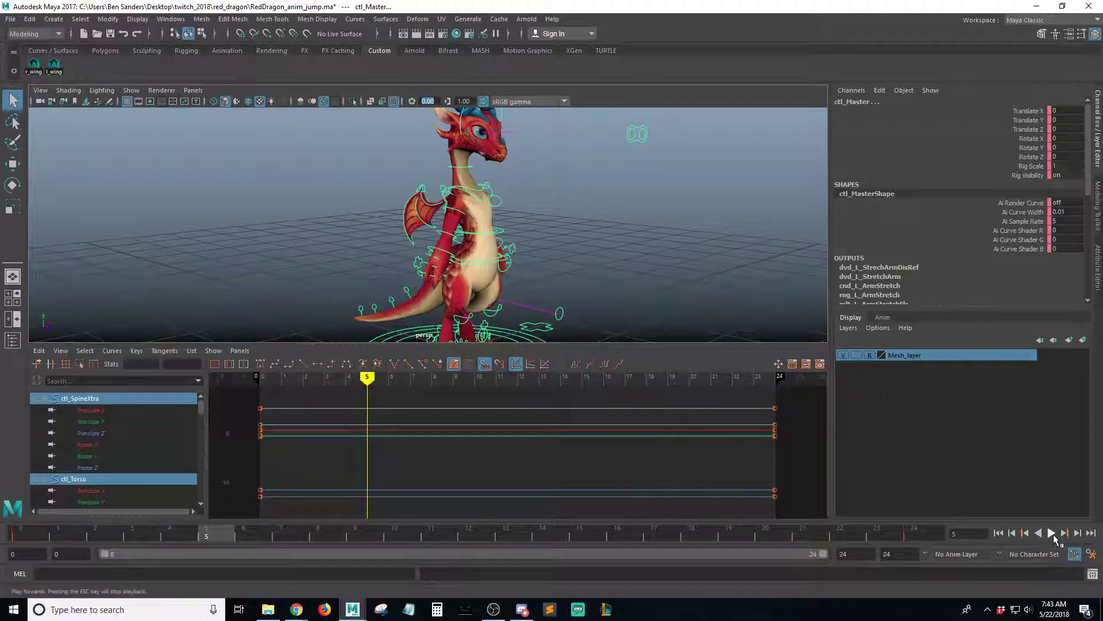
click(1052, 533)
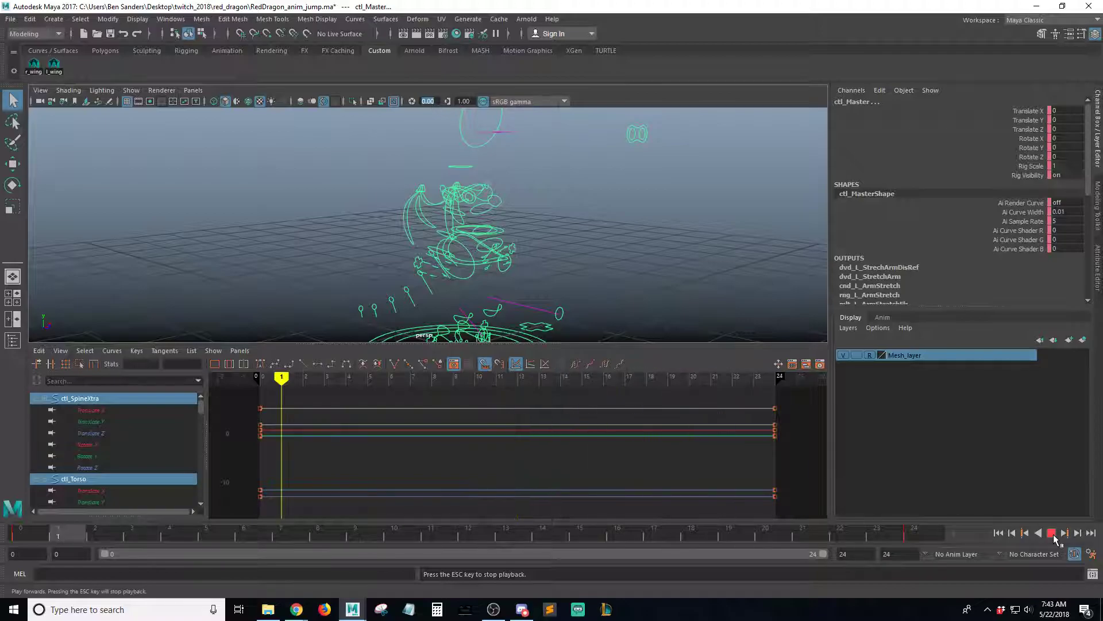
click(1052, 533)
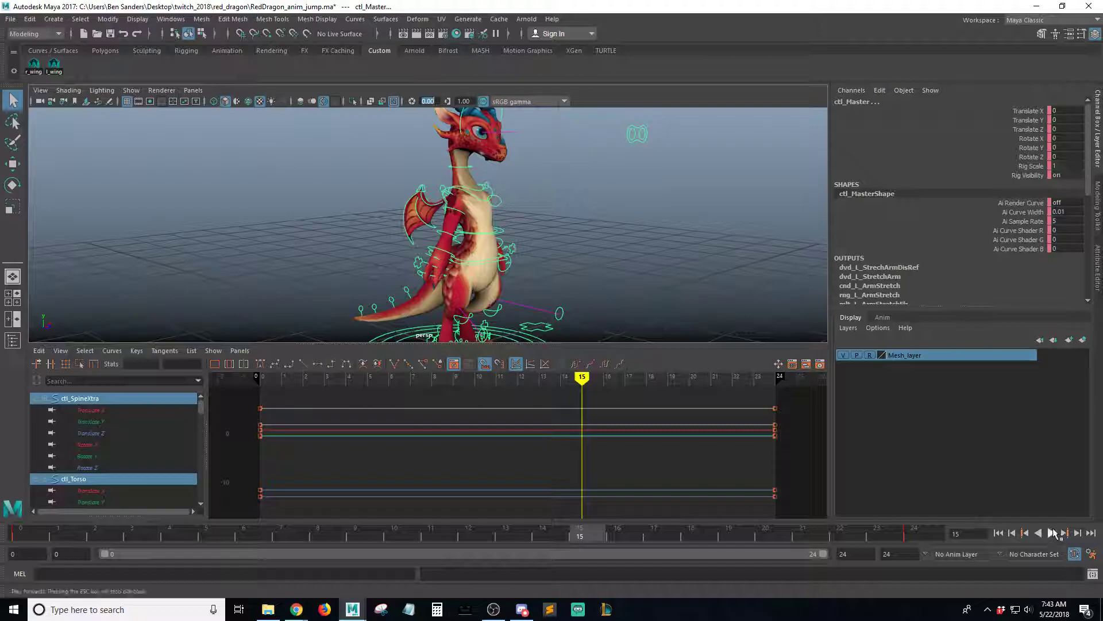
Play the timeline again while viewing the dragon from several angles, and stop playback
alt+drag(571, 234, 595, 241)
alt+drag(666, 270, 617, 244)
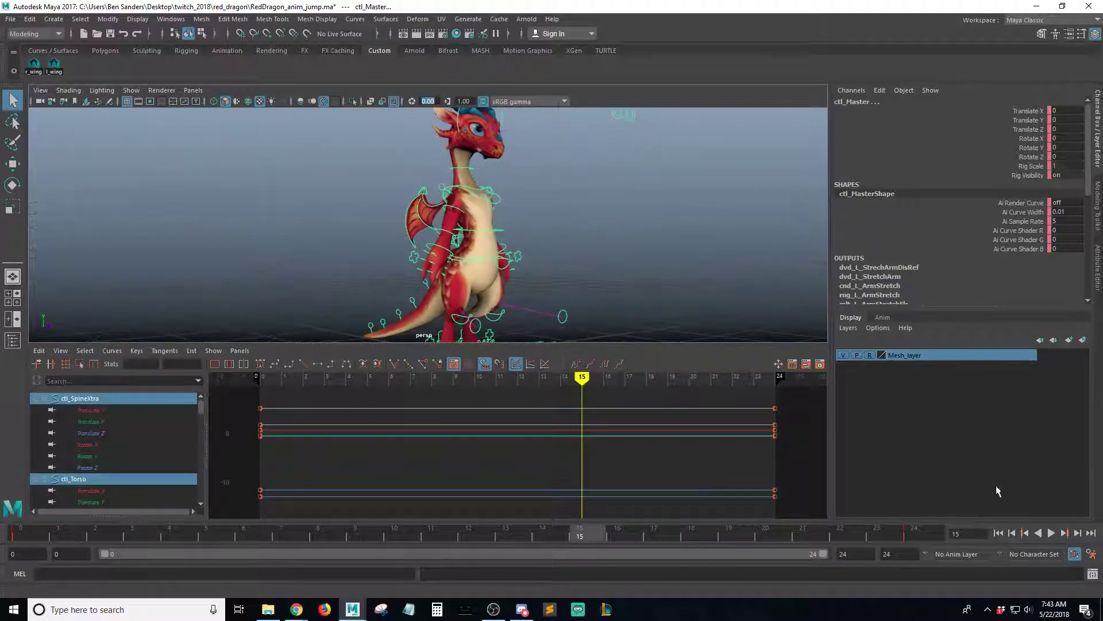
click(1051, 533)
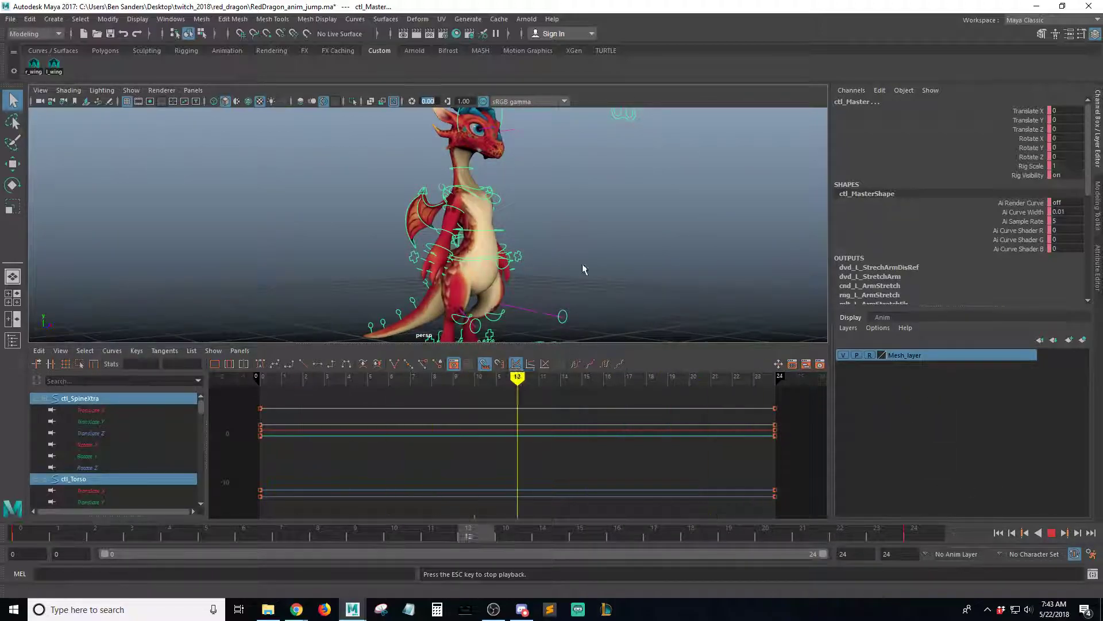
alt+drag(573, 219, 653, 231)
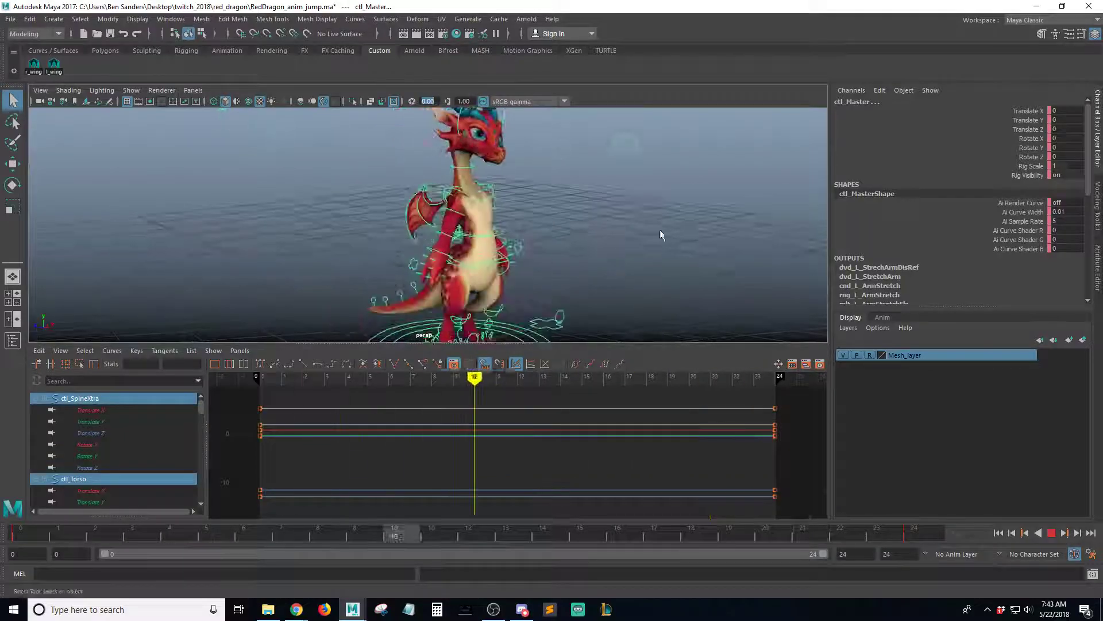
alt+right_drag(653, 231, 578, 248)
click(1051, 533)
Select ctl_Hips and set a key on it at frame 6
alt+drag(622, 227, 566, 224)
alt+right_drag(566, 224, 606, 290)
alt+drag(601, 259, 460, 270)
click(499, 286)
click(484, 265)
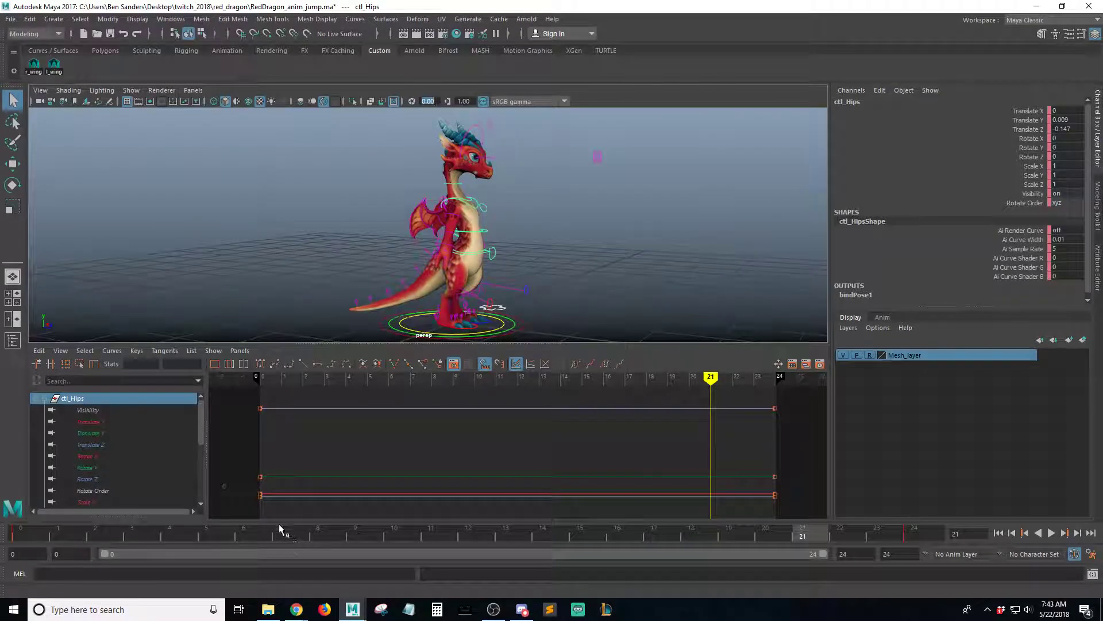
key(alt+v)
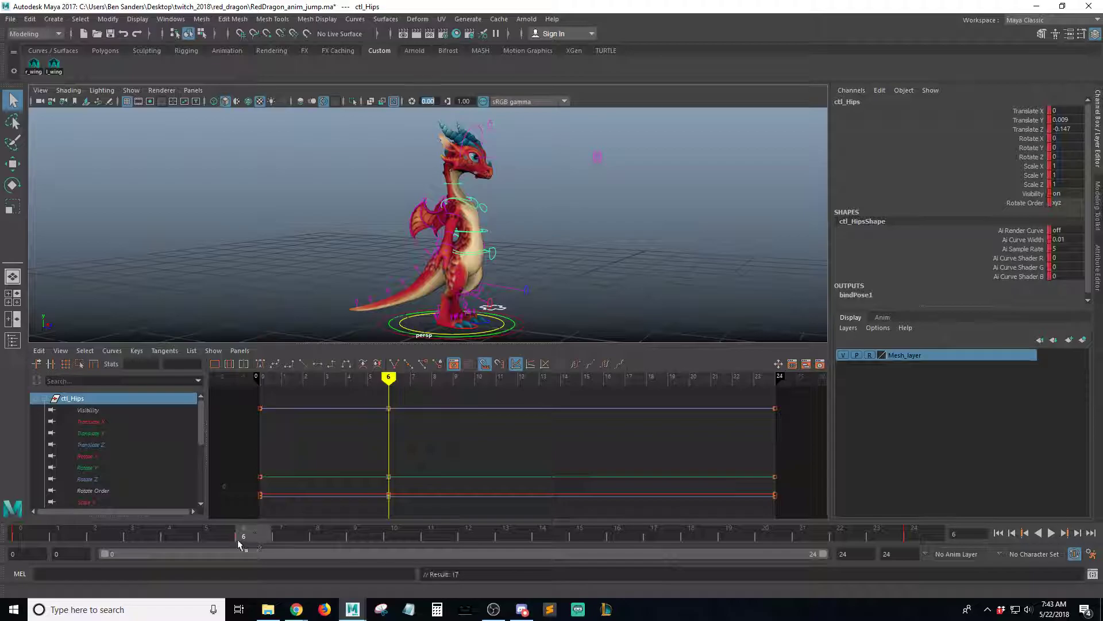
mouse_move(61, 536)
mouse_down()
mouse_move(23, 532)
mouse_move(932, 542)
mouse_move(147, 547)
mouse_move(770, 540)
mouse_move(249, 538)
mouse_up()
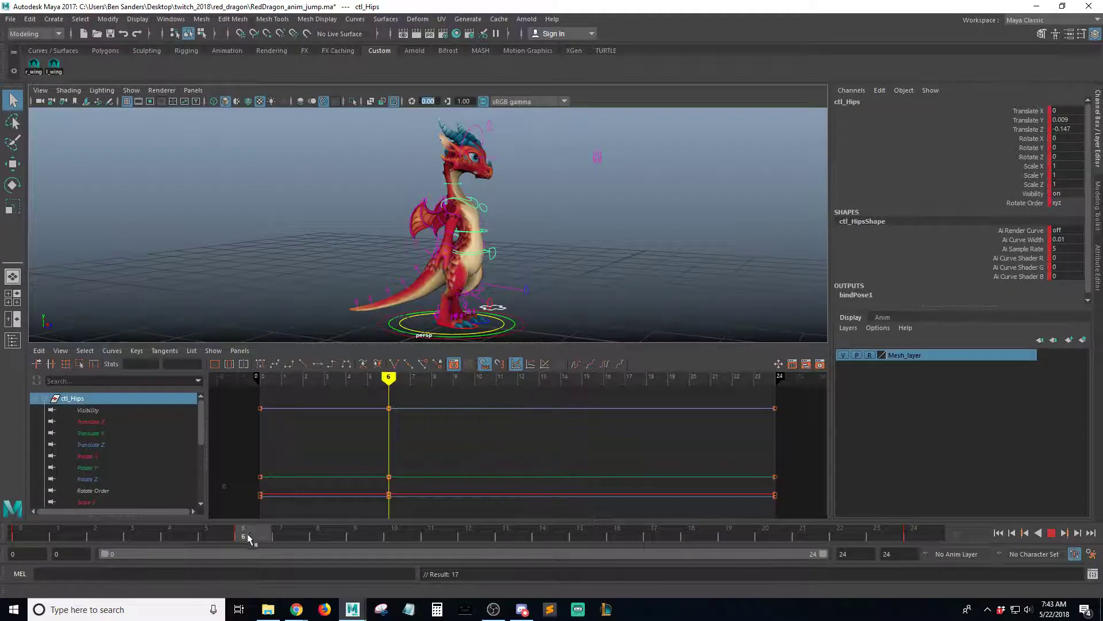
Adjust ctl_Hips at frame 6 with the Move and Rotate tools to begin the crouch pose, and clear the selection
alt+right_drag(456, 223, 655, 240)
alt+drag(656, 240, 606, 260)
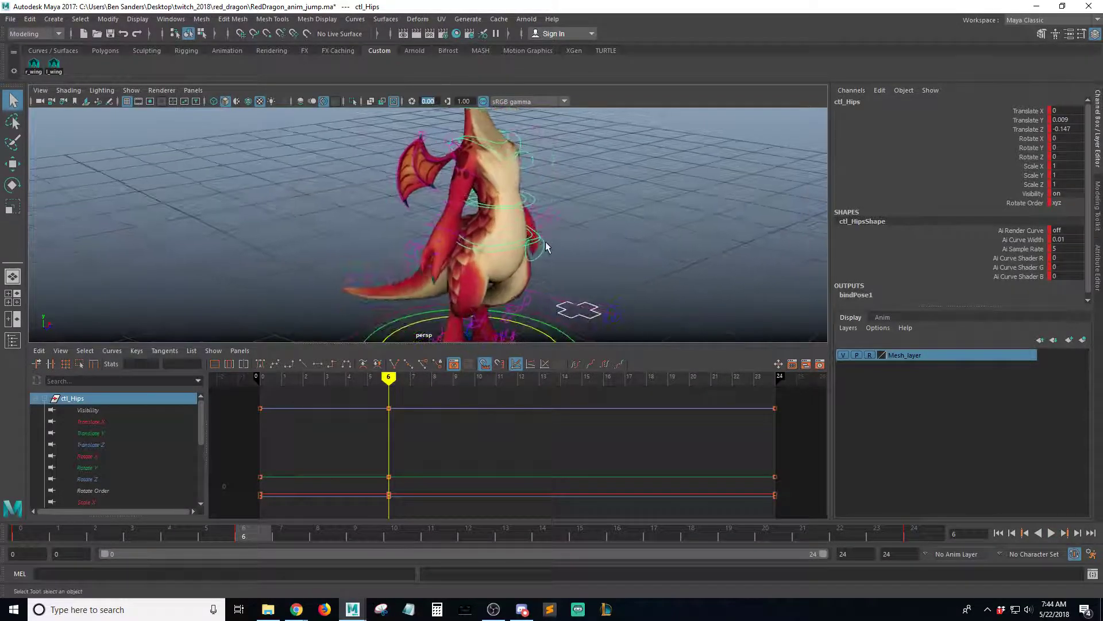
key(e)
key(w)
alt+drag(528, 277, 524, 213)
key(ctrl+z)
key(e)
alt+right_drag(525, 214, 726, 216)
key(q)
alt+middle_drag(670, 224, 614, 234)
click(618, 233)
alt+drag(618, 233, 535, 230)
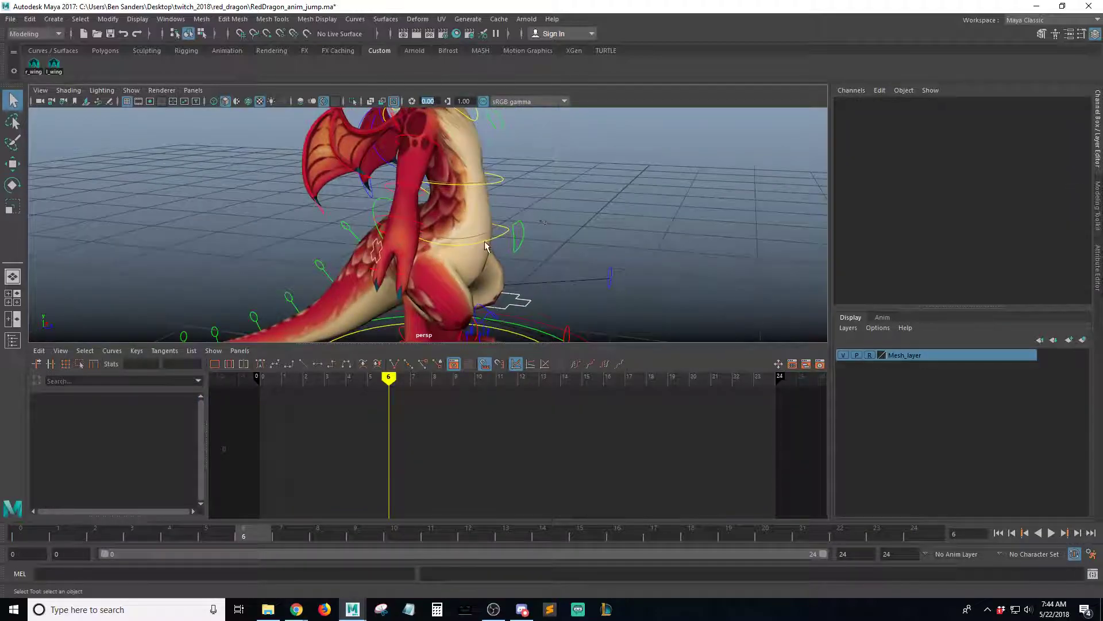
Try rotating the torso ring above the hips at frame 6 and undo the rotation
click(508, 182)
key(e)
drag(496, 176, 505, 213)
alt+drag(698, 233, 566, 270)
key(ctrl+z)
alt+drag(504, 221, 502, 180)
Rotate the hips and torso rings at frame 6 to lean the dragon's body forward, and clear the selection
key(q)
click(481, 237)
key(e)
key(q)
click(503, 180)
alt+right_drag(540, 174, 678, 224)
click(679, 222)
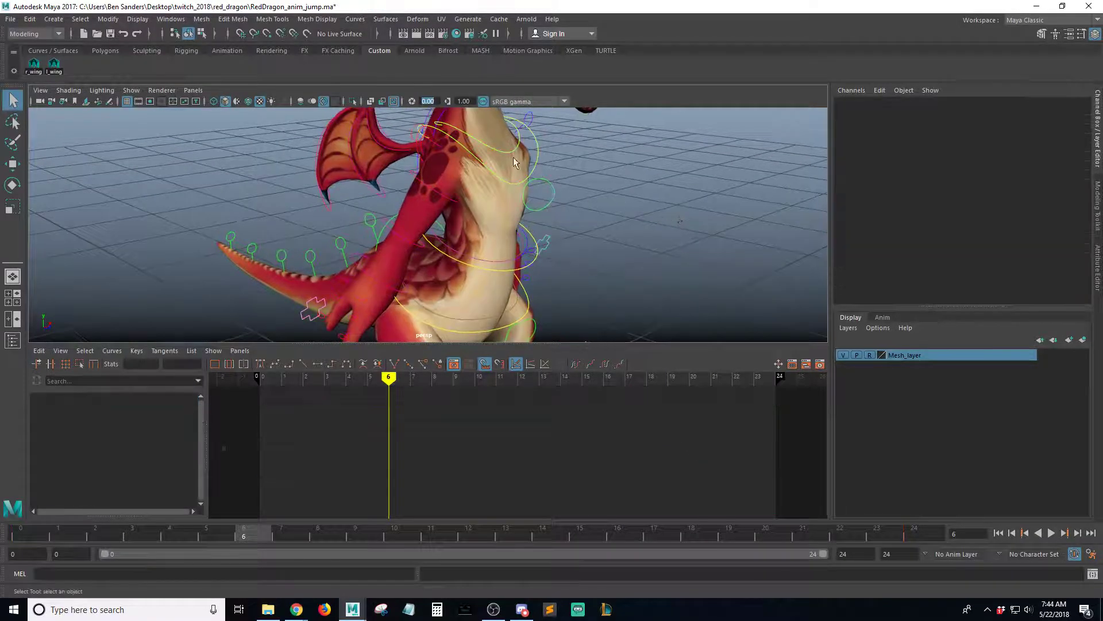
Examine the neck, chest and extra spine controls by selecting them in turn around the torso at frame 6
click(511, 157)
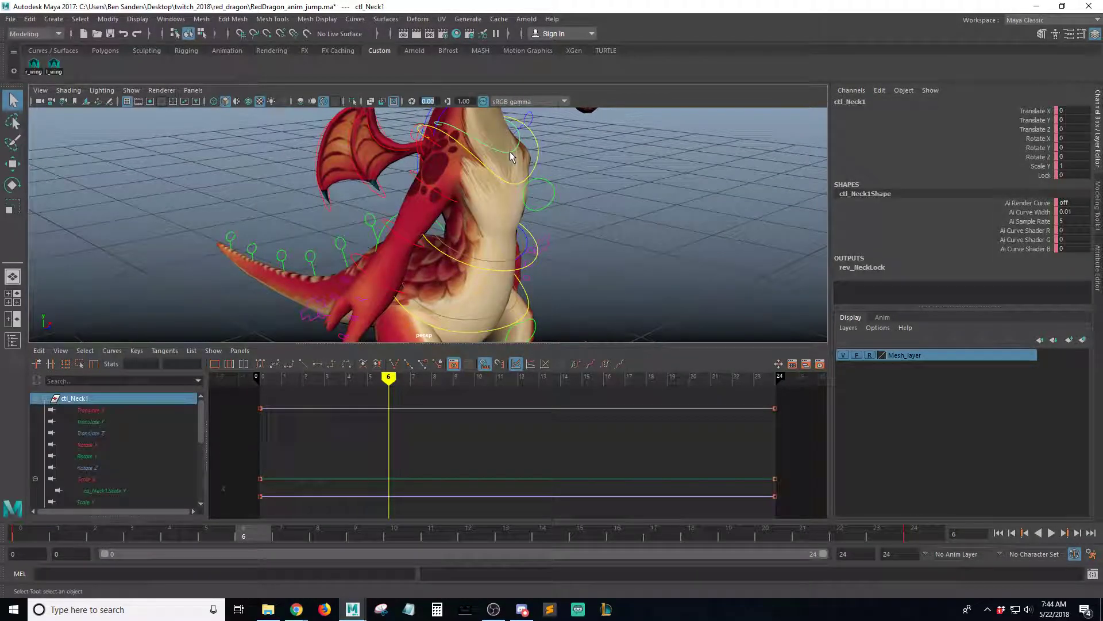
key(e)
key(q)
key(Up)
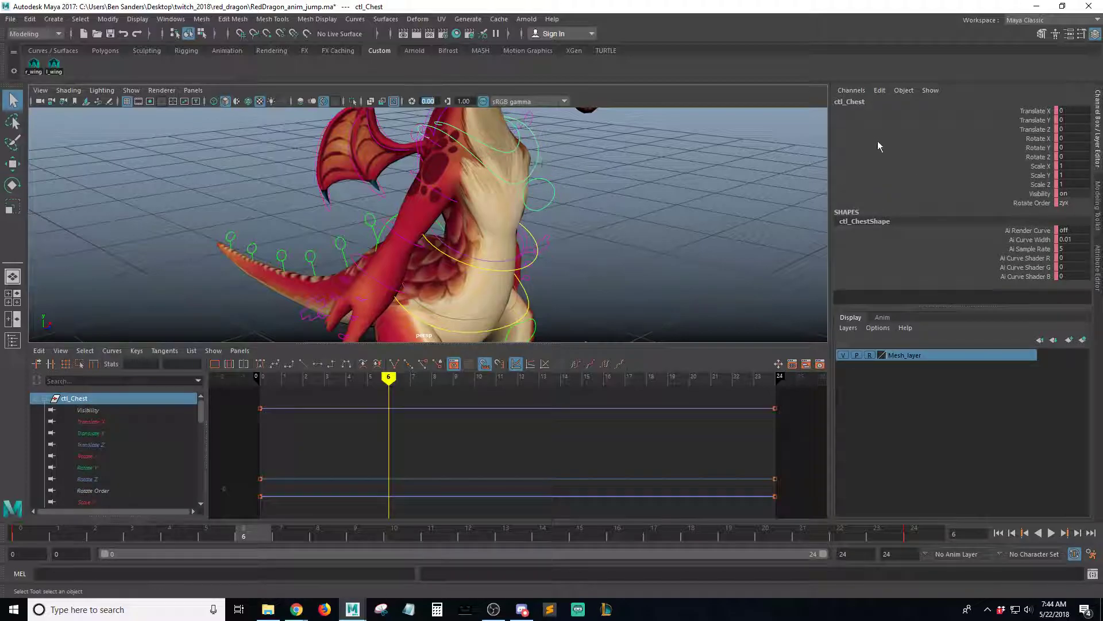
alt+drag(541, 240, 553, 220)
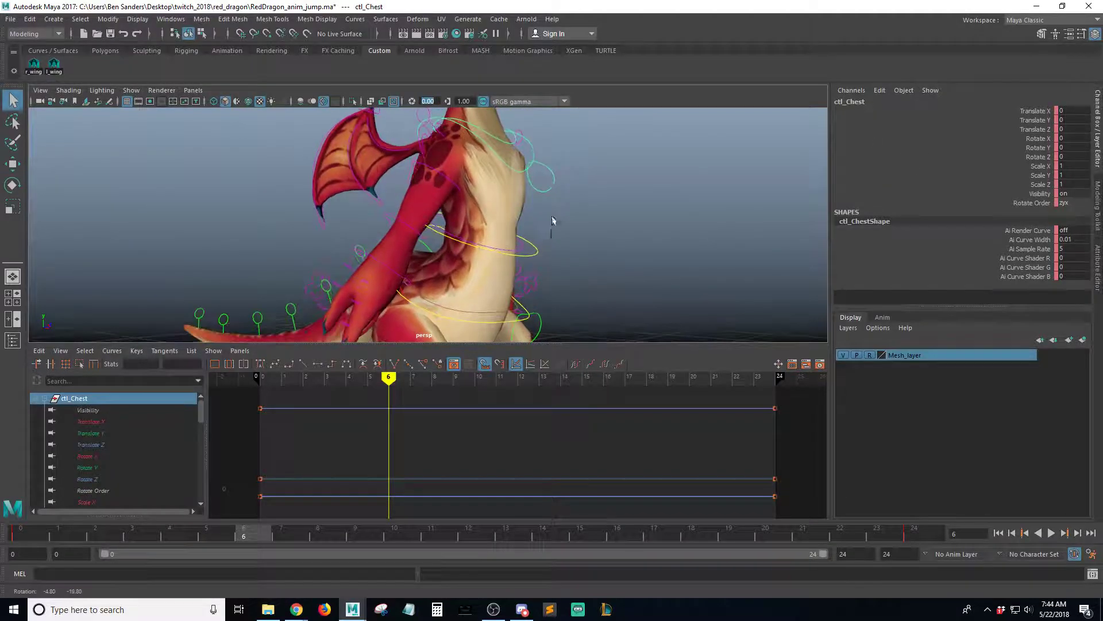
click(538, 256)
alt+drag(714, 177, 516, 247)
click(508, 263)
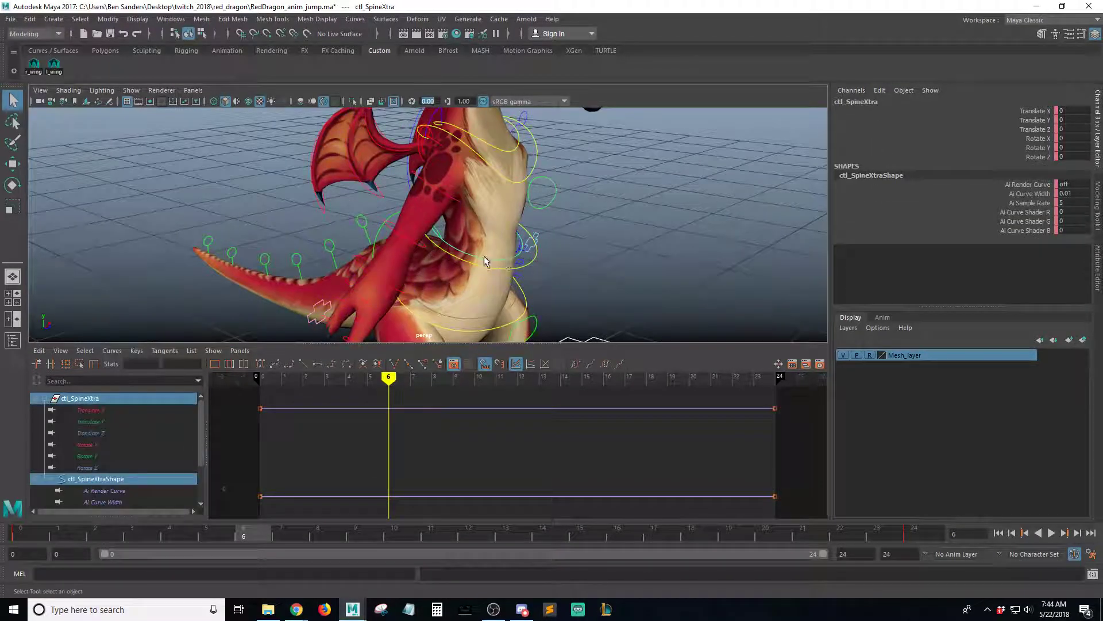
alt+drag(603, 250, 532, 184)
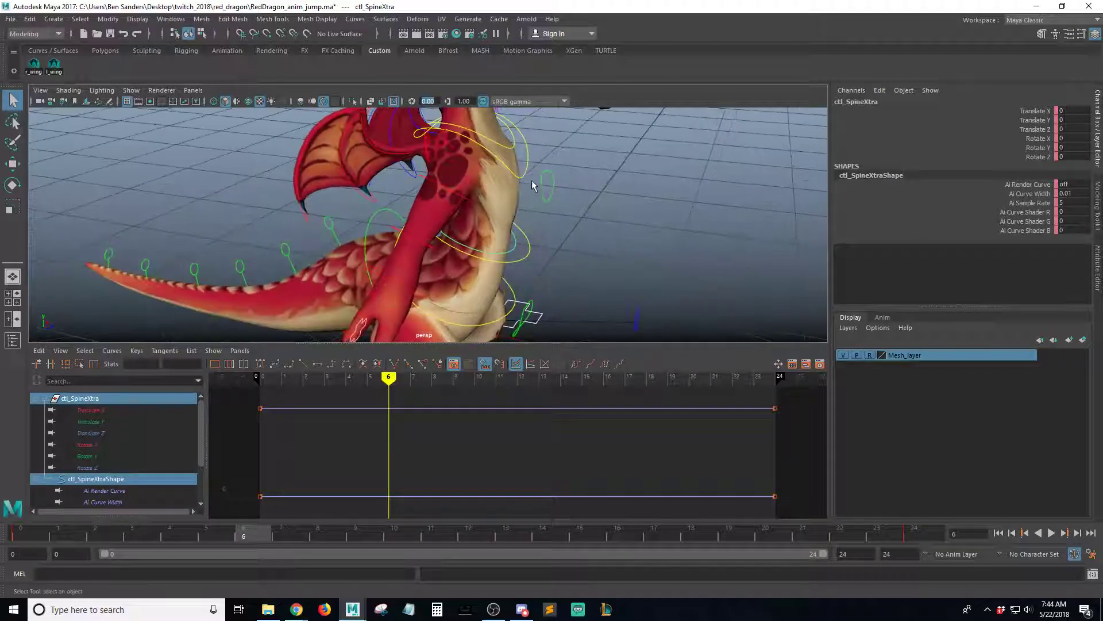
Select the chest and spine controls together and rotate them forward to 19.409 in Rotate X at frame 6
click(532, 249)
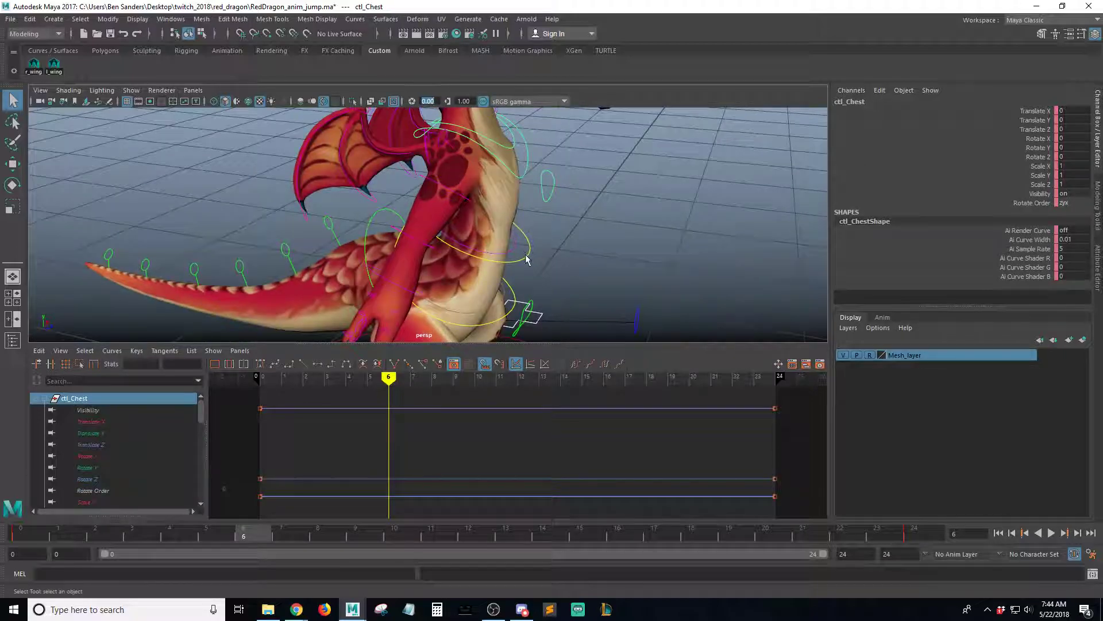
click(527, 260)
alt+drag(695, 254, 517, 278)
key(e)
alt+drag(611, 234, 469, 201)
key(q)
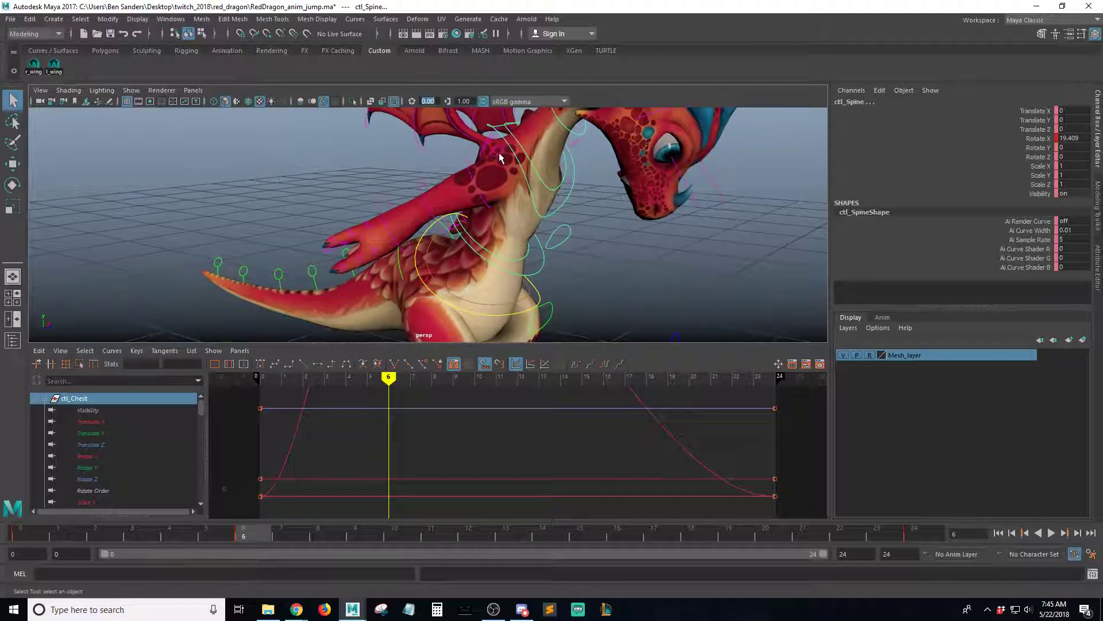
Adjust further upper-body controls at frame 6 with the Rotate tool to refine the crouch pose
click(499, 155)
shift+click(480, 200)
alt+drag(601, 192, 508, 218)
key(e)
alt+drag(511, 218, 758, 205)
key(q)
alt+drag(422, 171, 489, 244)
click(376, 180)
key(e)
key(q)
Lower ctl_Hips to a Translate Y of -0.341 at frame 6 to deepen the crouch
click(477, 247)
key(w)
scroll(469, 256, up, 5)
key(e)
key(w)
mouse_move(586, 224)
alt+mouse_down()
mouse_move(520, 240)
mouse_move(500, 230)
mouse_move(587, 233)
alt+mouse_up()
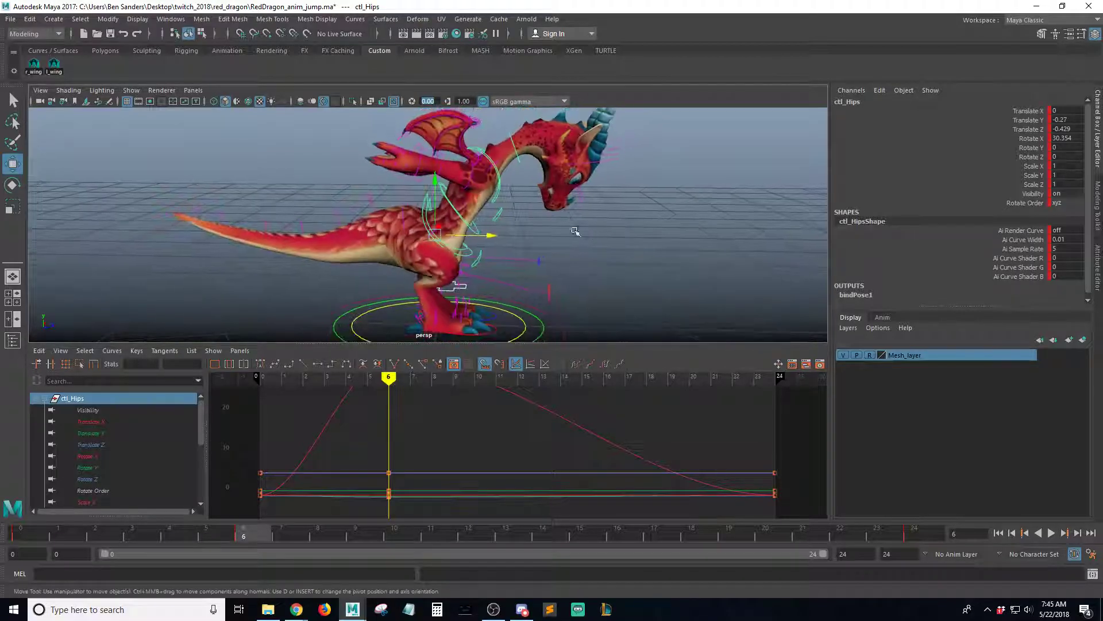
drag(434, 185, 434, 191)
Play the animation from frame 0 to review the movement into the crouch from the side
alt+middle_drag(489, 245, 502, 218)
mouse_move(502, 219)
alt+mouse_down()
mouse_move(635, 206)
mouse_move(489, 221)
alt+mouse_up()
alt+middle_drag(488, 221, 493, 245)
alt+right_drag(493, 245, 445, 263)
alt+drag(445, 263, 532, 260)
click(24, 538)
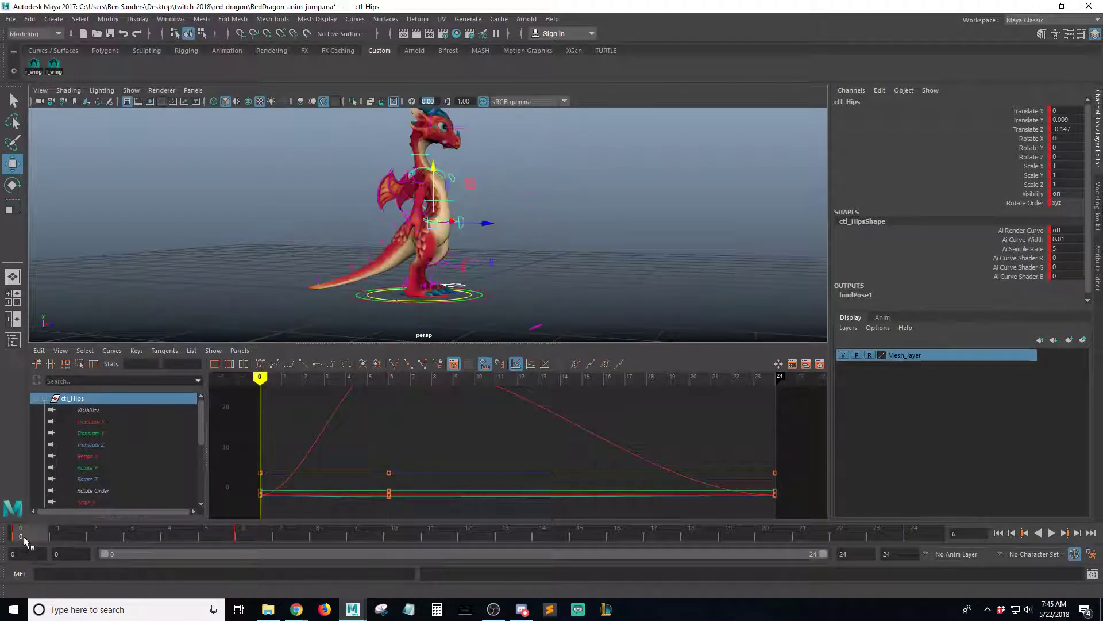
key(alt+v)
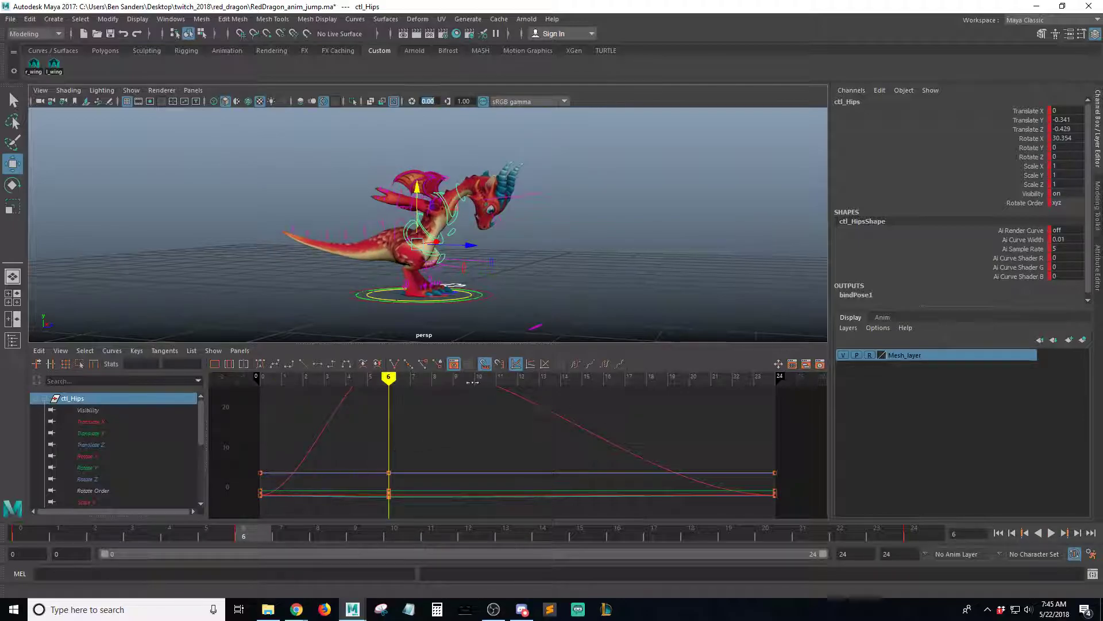
Save the scene and continue past the student version notice
key(q)
key(ctrl+s)
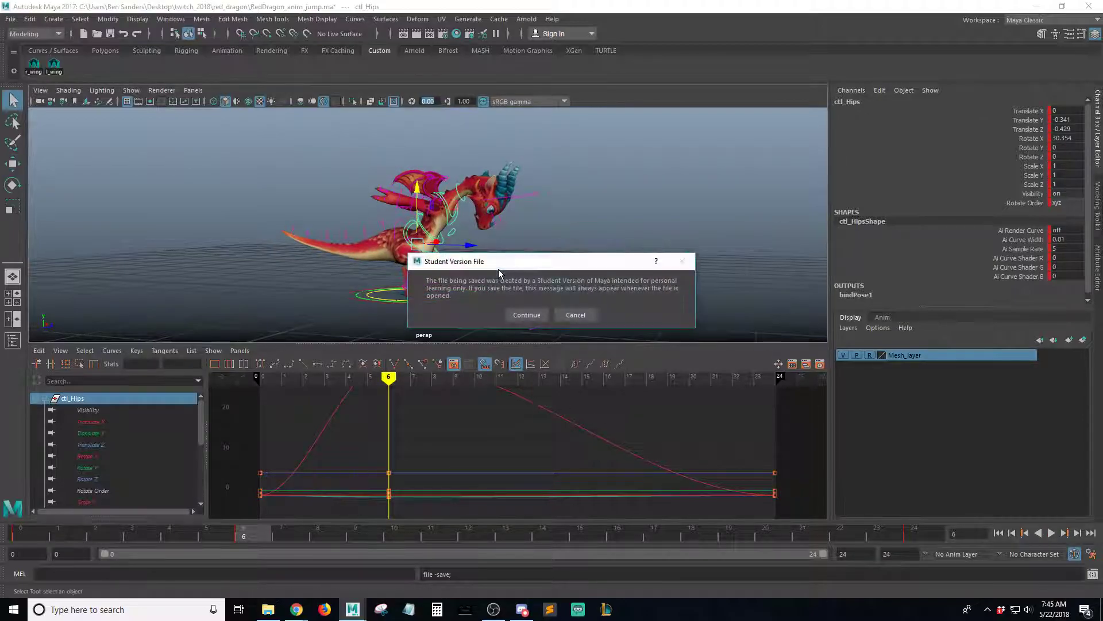
click(540, 318)
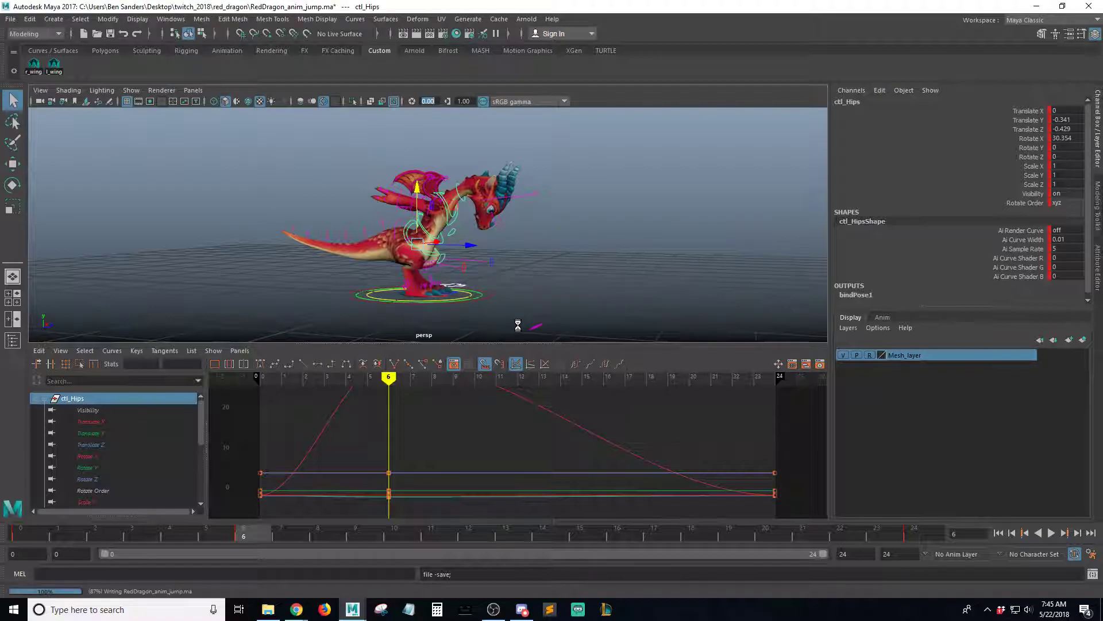
Go to frame 12 and raise ctl_Hips to a Translate Y of 0.044 to start extending the body upward
key(w)
alt+drag(532, 297, 515, 271)
key(q)
alt+right_drag(538, 273, 628, 298)
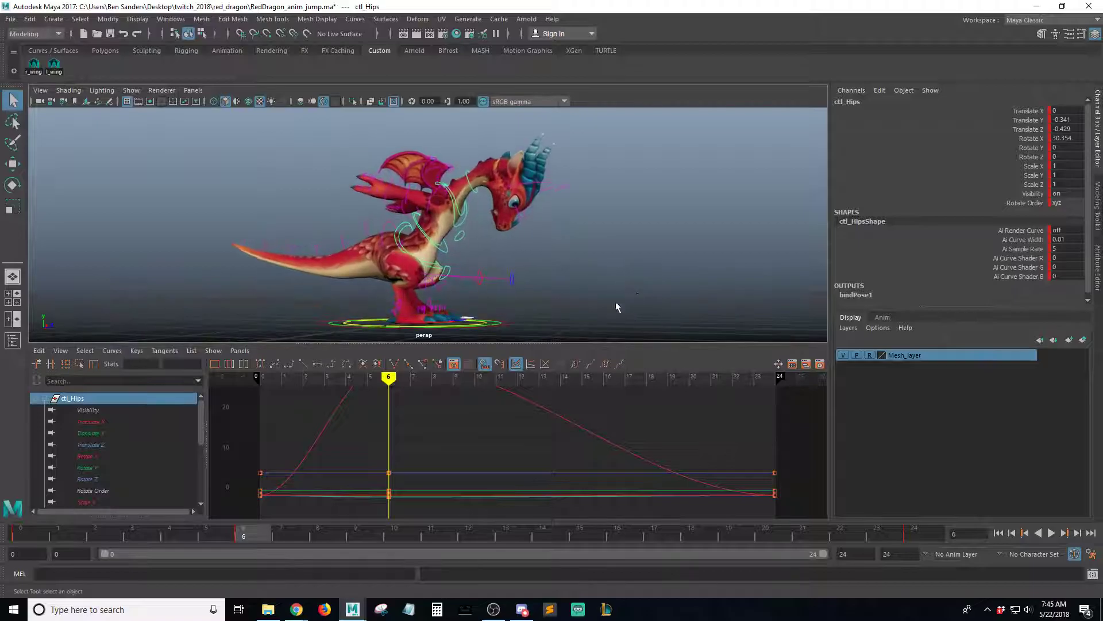
drag(255, 537, 468, 534)
alt+drag(601, 245, 499, 247)
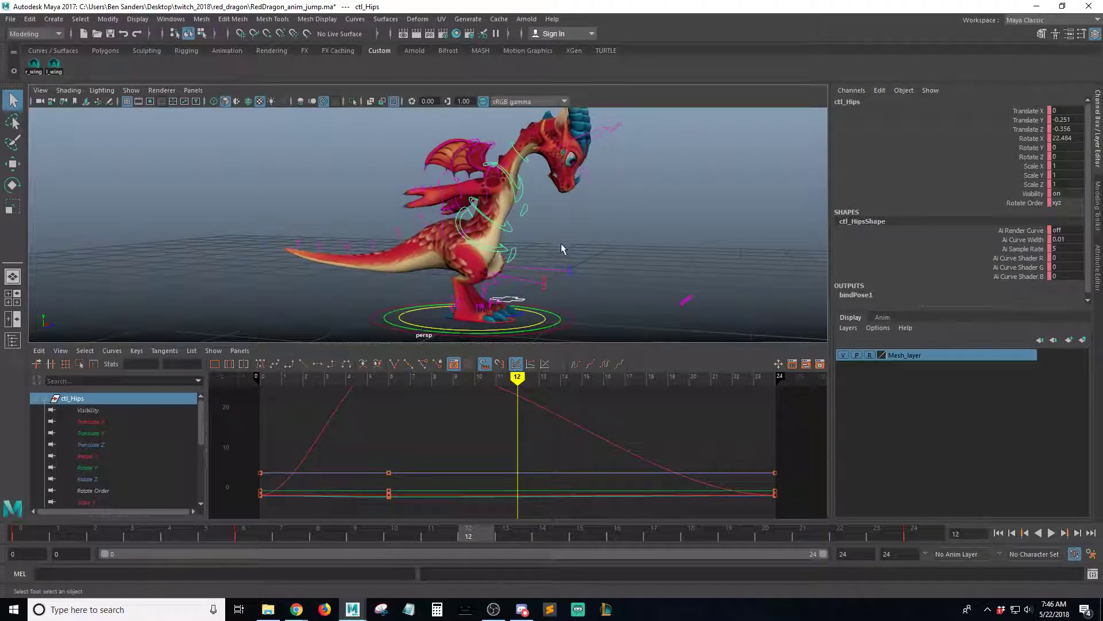
click(506, 256)
click(498, 255)
key(w)
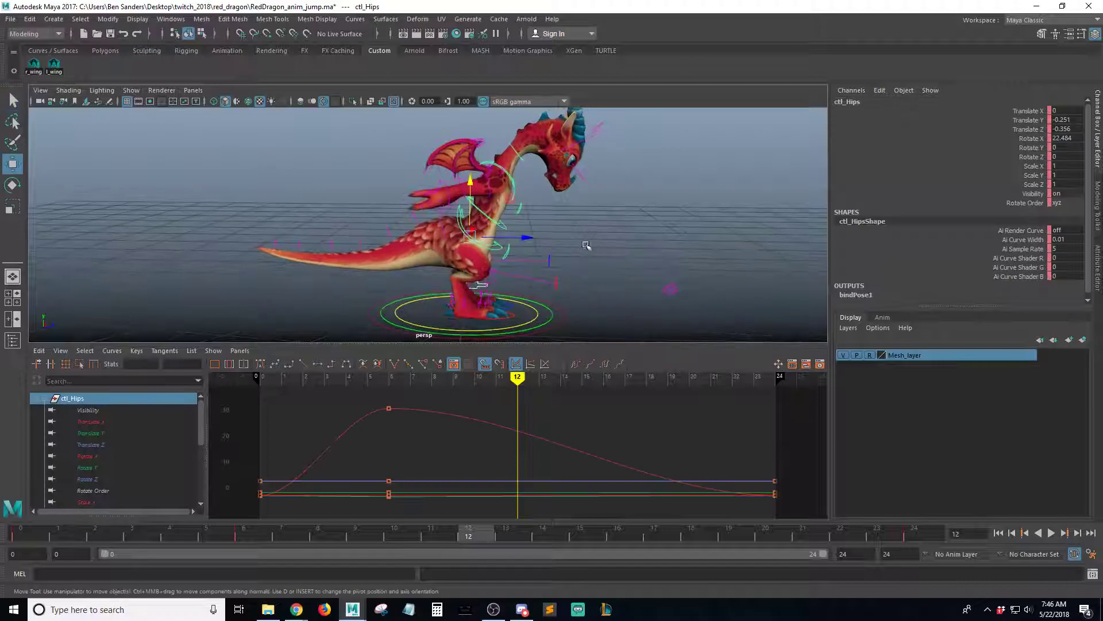
drag(470, 184, 540, 241)
key(q)
Select ctl_L_Foot_IK, try changing its Roll at frame 12 and undo the change
alt+right_drag(544, 243, 685, 242)
alt+drag(609, 242, 571, 288)
alt+middle_drag(572, 288, 489, 257)
mouse_move(489, 256)
alt+mouse_down()
mouse_move(515, 229)
mouse_move(483, 237)
mouse_move(516, 257)
mouse_move(491, 274)
alt+mouse_up()
alt+drag(490, 274, 458, 271)
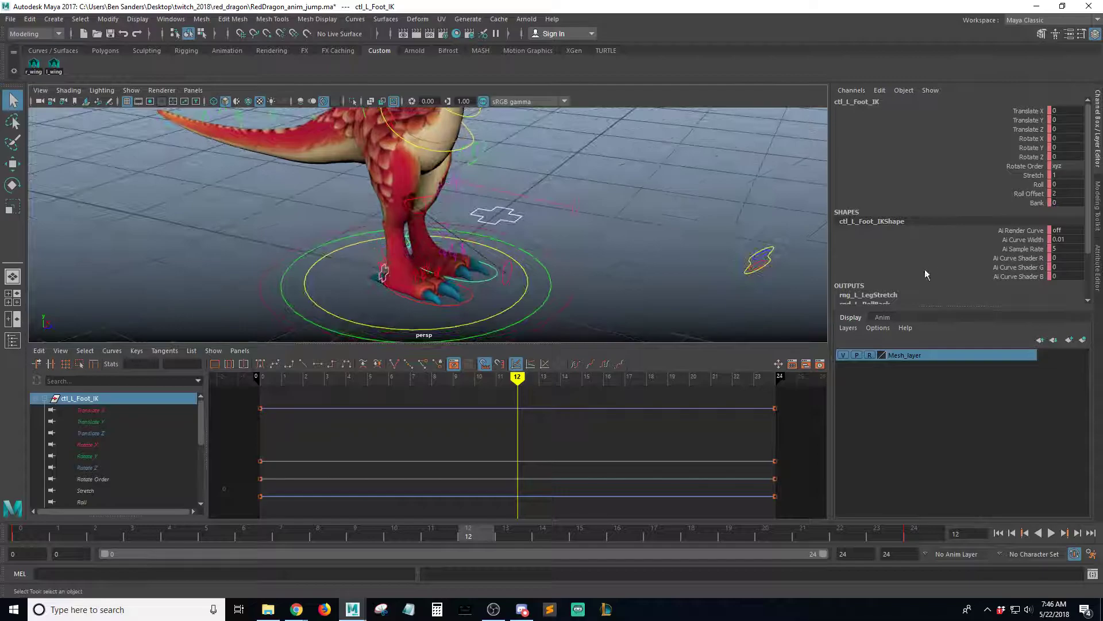
alt+drag(515, 261, 578, 279)
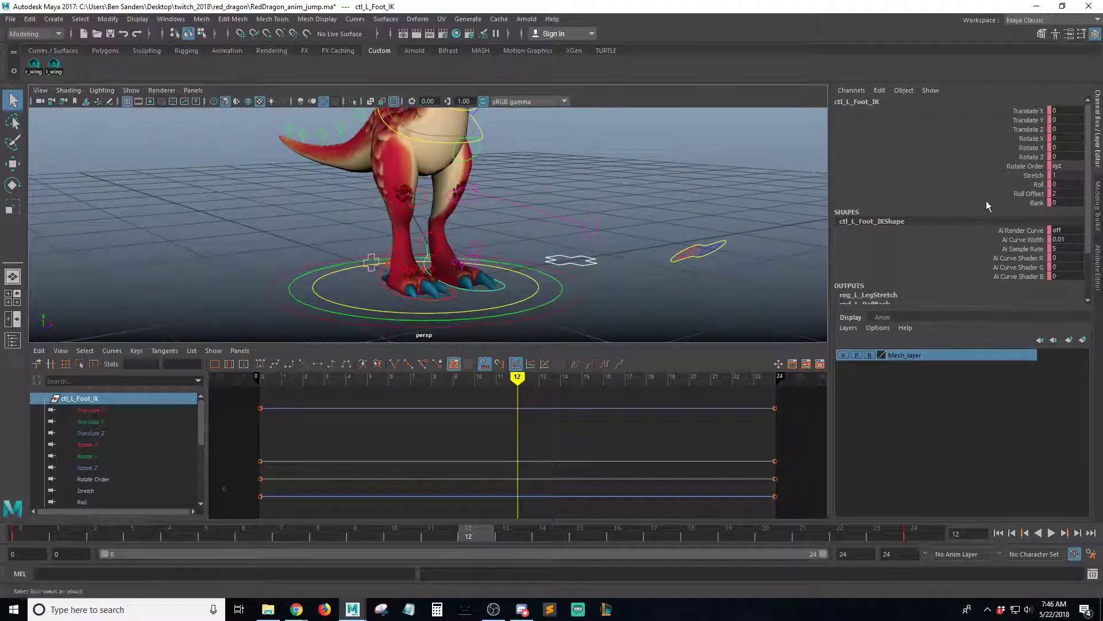
click(1036, 187)
alt+drag(510, 246, 524, 235)
middle_drag(561, 228, 588, 217)
key(ctrl+z)
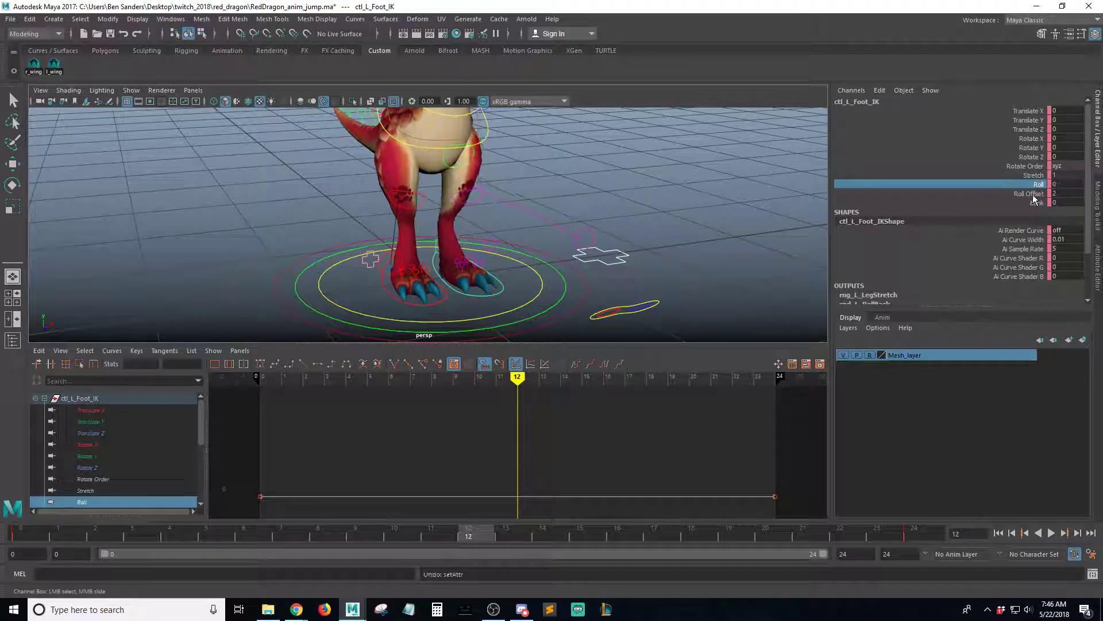
Try Roll Offset values of 5.7 and 0 on ctl_L_Foot_IK with Roll at 3.7, undoing each offset
key(s)
click(1028, 195)
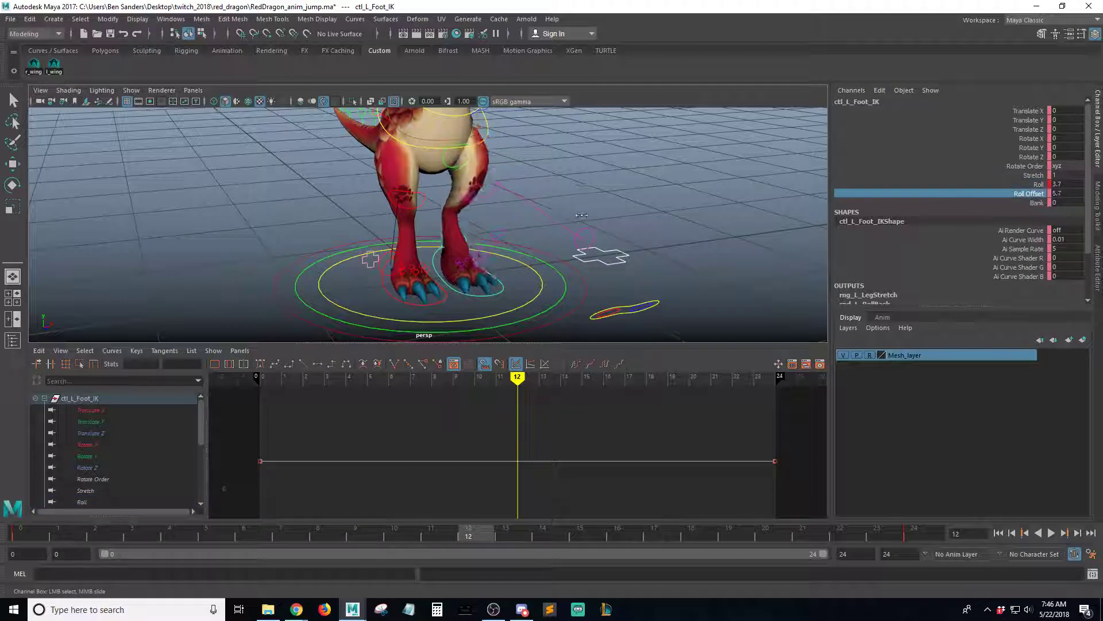
middle_drag(536, 223, 566, 199)
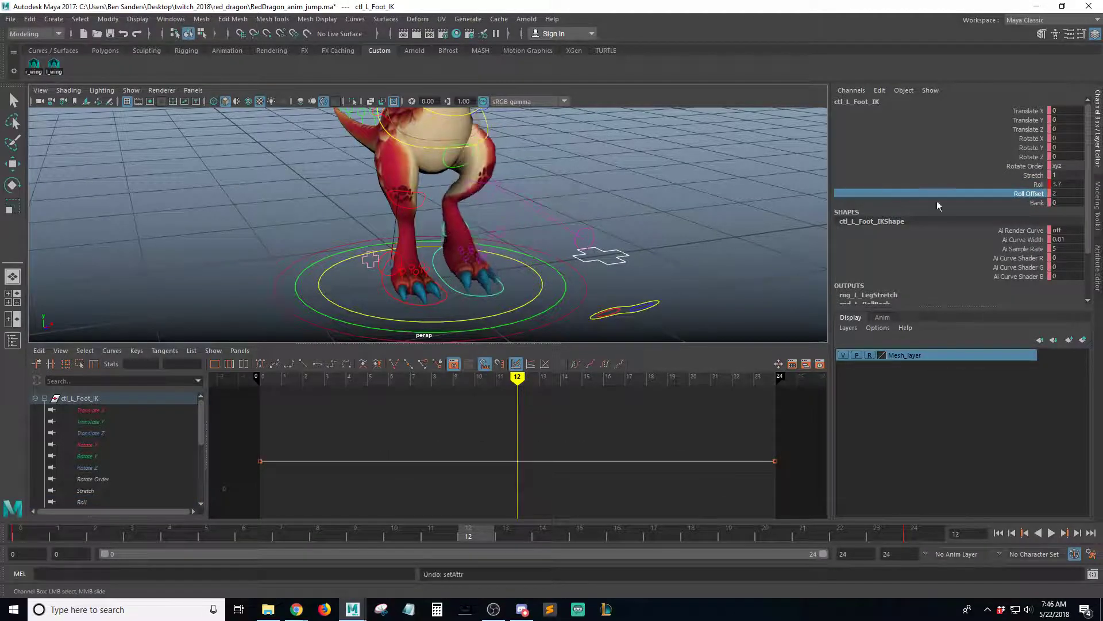
click(1060, 194)
text(2)
key(Return)
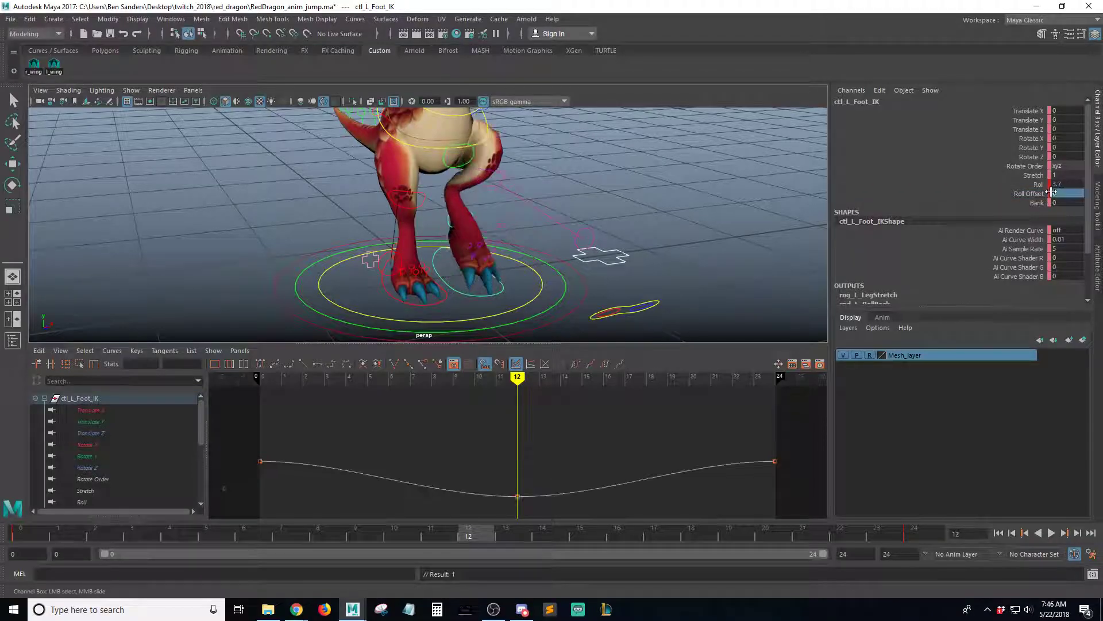
key(ctrl+z)
Try one more Roll Offset adjustment on the left foot at frame 12 and undo the foot roll edits
click(1022, 196)
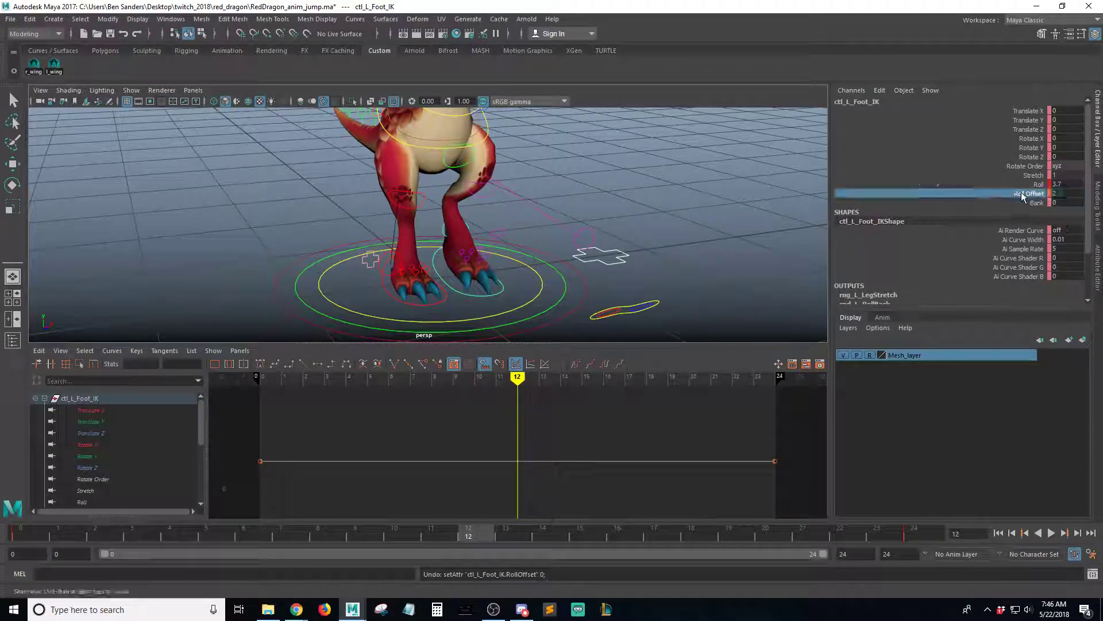
middle_drag(621, 216, 619, 216)
alt+drag(587, 236, 323, 246)
key(ctrl+z)
Move ctl_Hips up and forward at frame 12 to Translate Y 0.157 and Translate Z -0.195
alt+middle_drag(323, 246, 367, 288)
alt+right_drag(368, 287, 396, 224)
alt+drag(397, 225, 371, 199)
click(406, 216)
key(w)
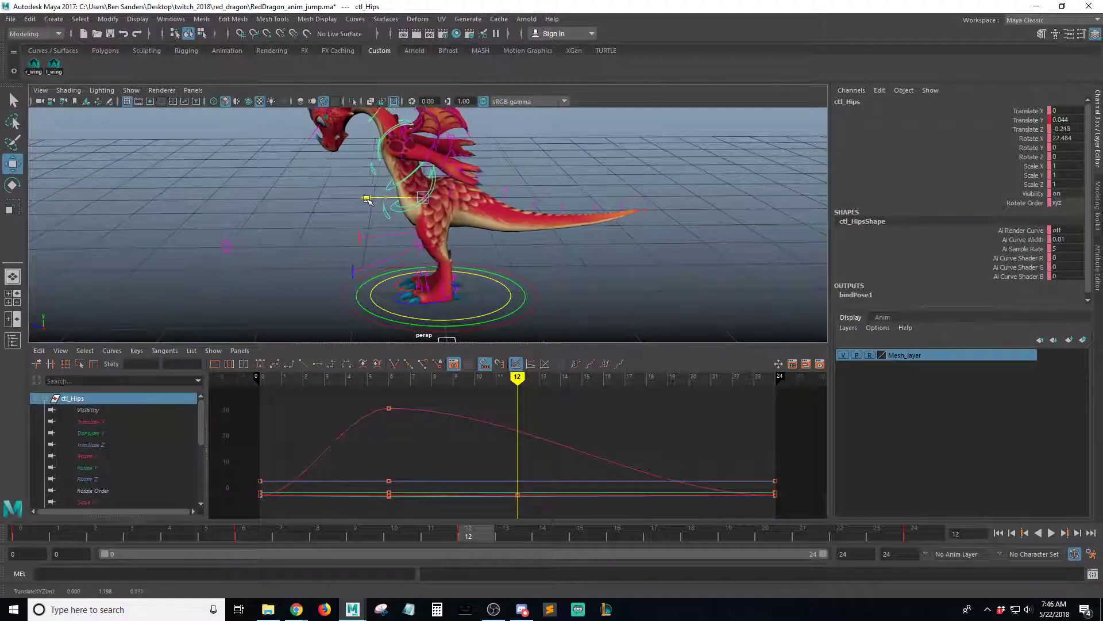
drag(426, 149, 426, 132)
Select ctl_L_Foot_IK and compare its Roll and Roll Offset channels, leaving Roll active for editing
alt+right_drag(425, 132, 537, 168)
alt+drag(536, 168, 529, 259)
key(q)
click(504, 308)
alt+drag(506, 312, 609, 267)
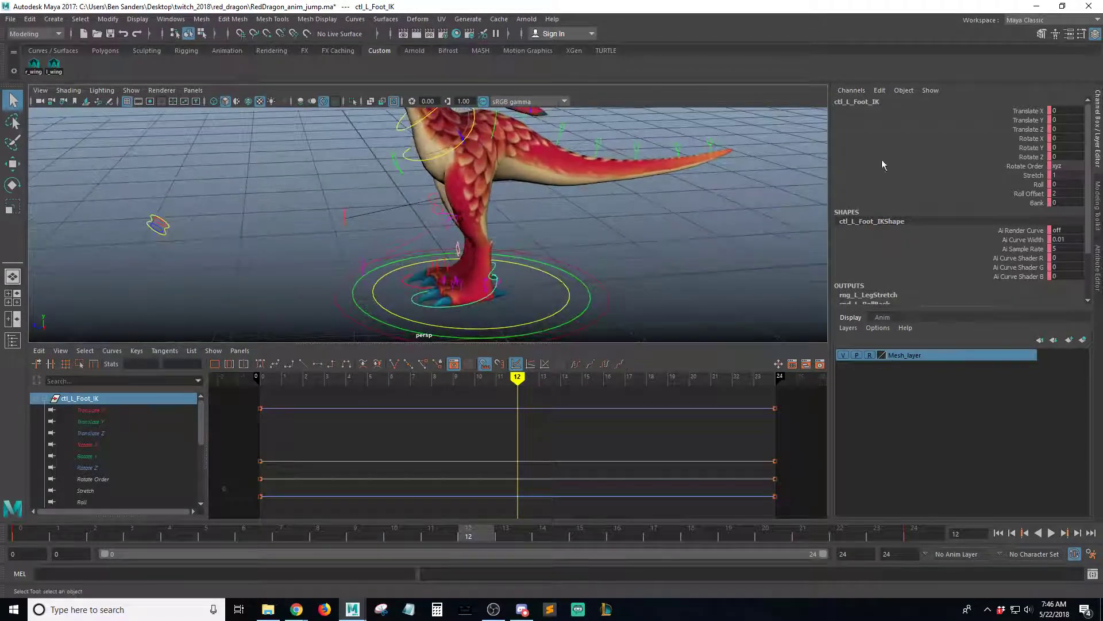
click(1039, 183)
click(1039, 192)
click(1040, 184)
click(1040, 193)
click(1043, 184)
click(1039, 193)
click(1039, 185)
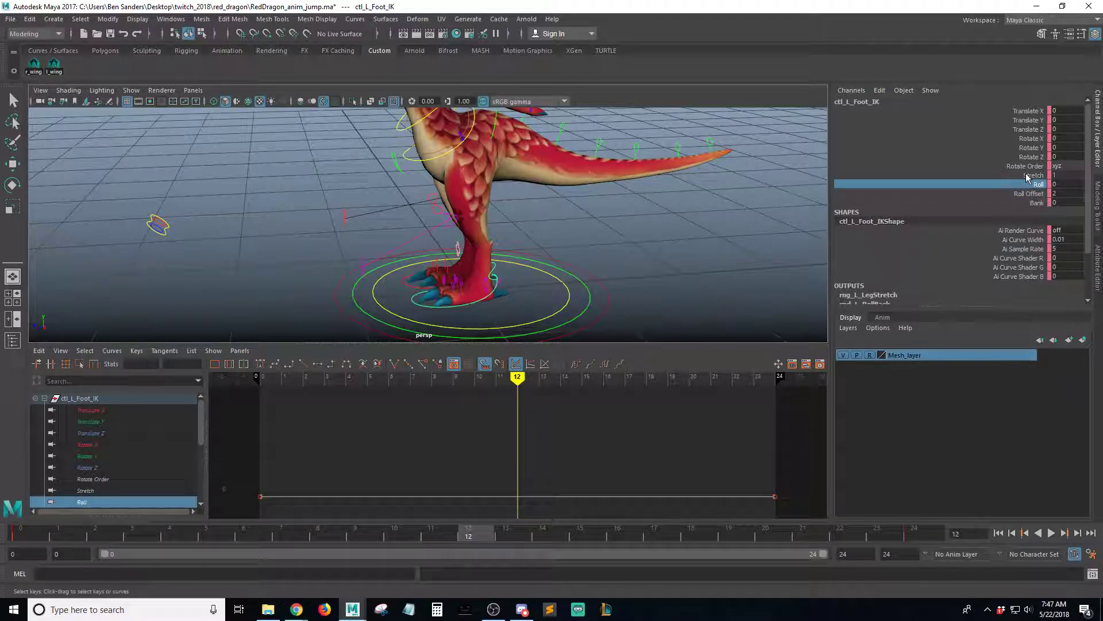
Try different Roll amounts on ctl_L_Foot_IK at frame 12 and undo them
alt+drag(593, 221, 586, 249)
middle_drag(597, 241, 637, 232)
key(ctrl+z)
key(ctrl+z)
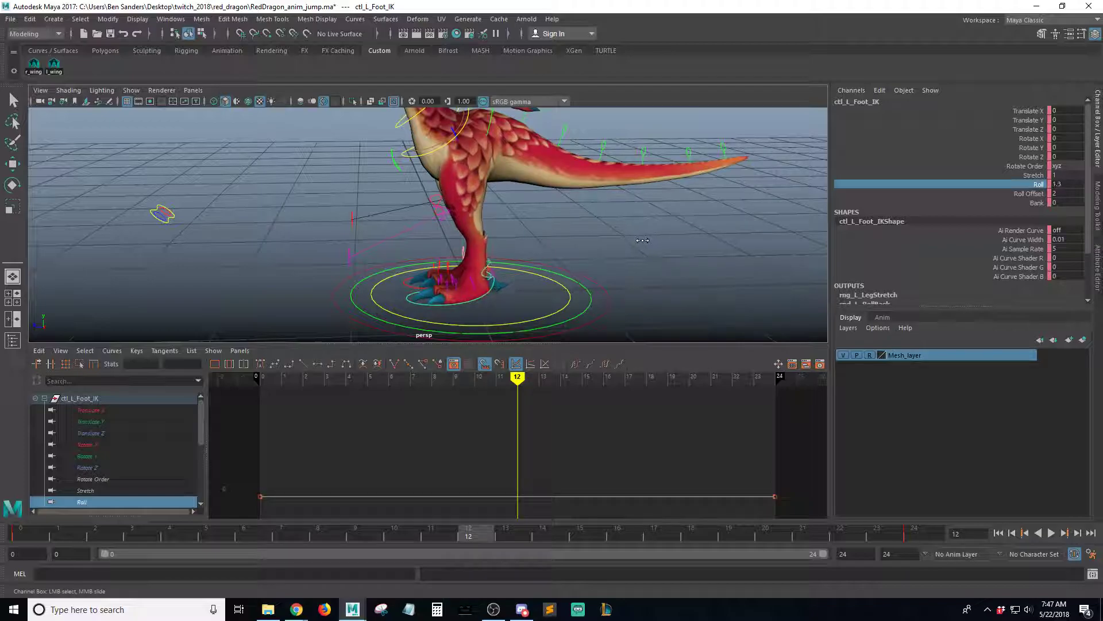
middle_drag(647, 241, 643, 244)
alt+right_drag(562, 249, 690, 258)
alt+middle_drag(690, 258, 695, 207)
alt+drag(694, 207, 661, 210)
key(ctrl+z)
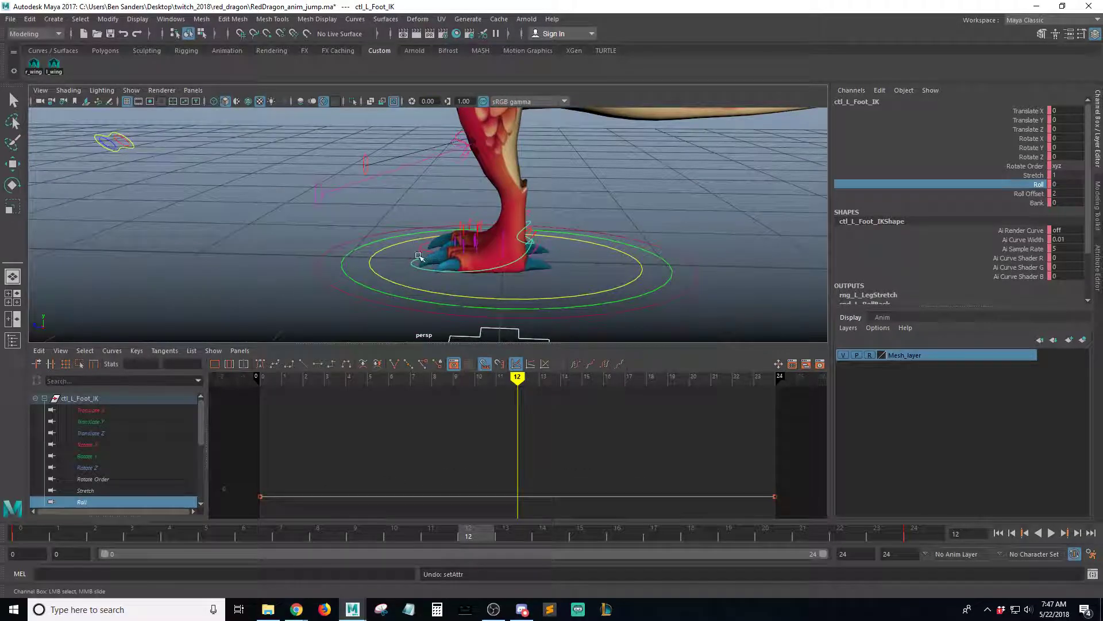
Set the Roll of ctl_L_Foot_IK to 2 at frame 12, and try a Roll Offset change and undo it
middle_drag(643, 208, 655, 213)
alt+drag(631, 261, 698, 213)
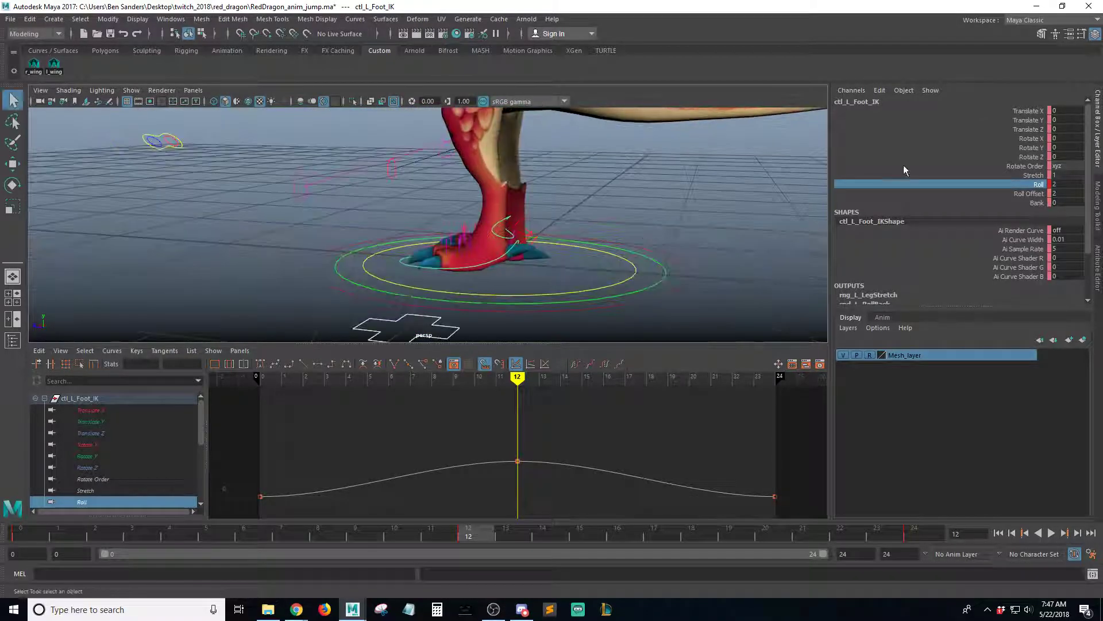
click(1026, 194)
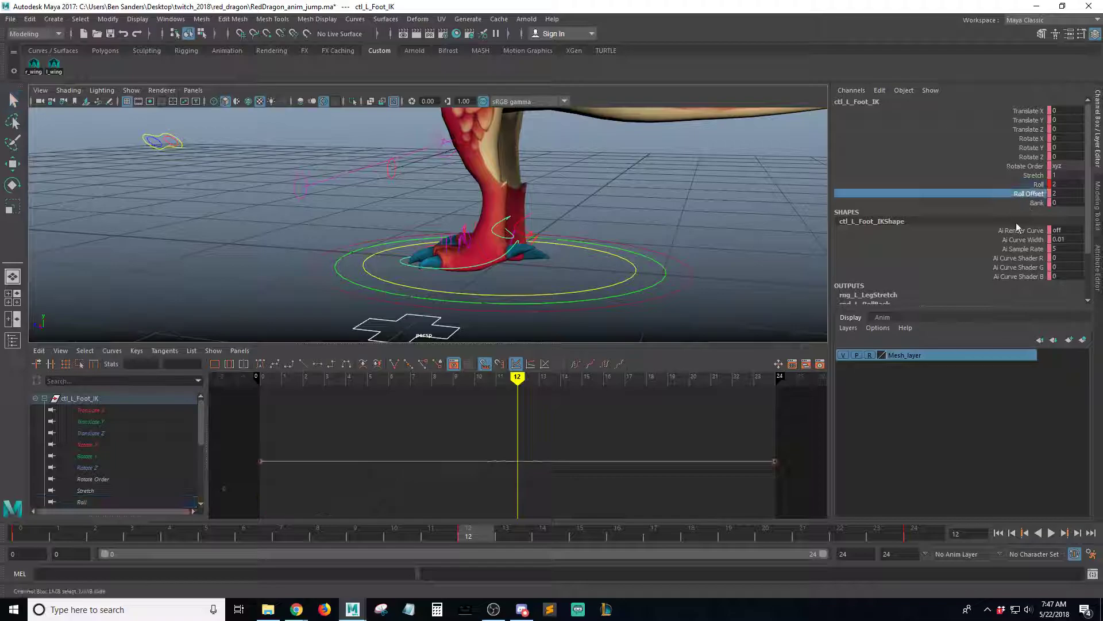
middle_drag(753, 206, 713, 202)
key(ctrl+z)
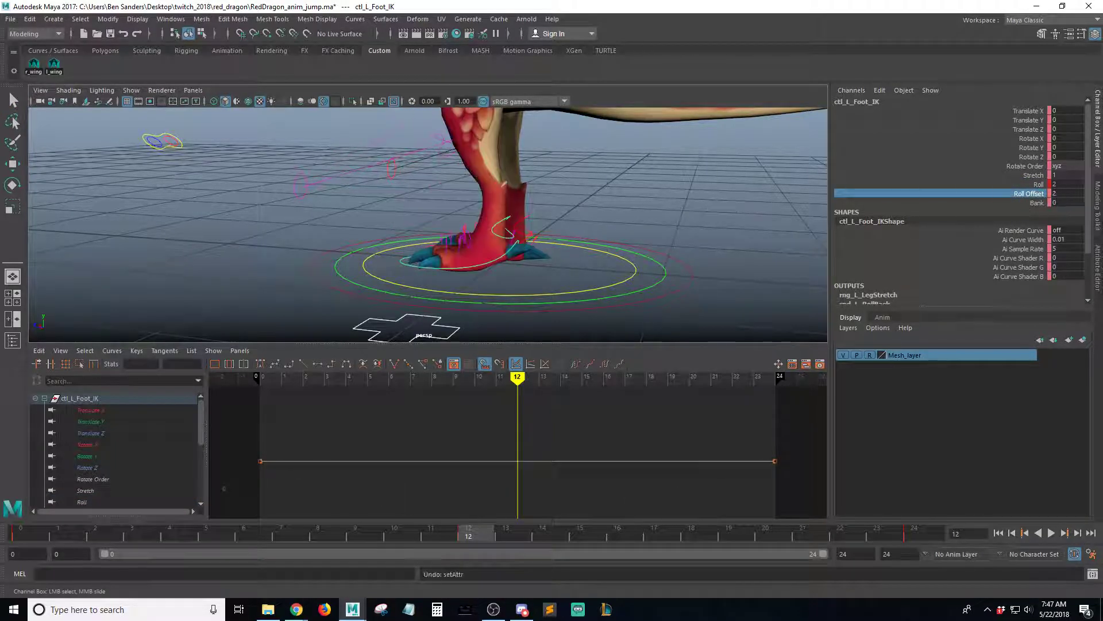
Select ctl_R_Foot_IK and set its Roll to 3.1 at frame 12 to lift the right heel
mouse_move(514, 219)
alt+mouse_down()
mouse_move(486, 208)
mouse_move(510, 254)
mouse_move(468, 227)
mouse_move(577, 269)
mouse_move(572, 251)
alt+mouse_up()
key(q)
click(557, 292)
scroll(603, 258, down, 2)
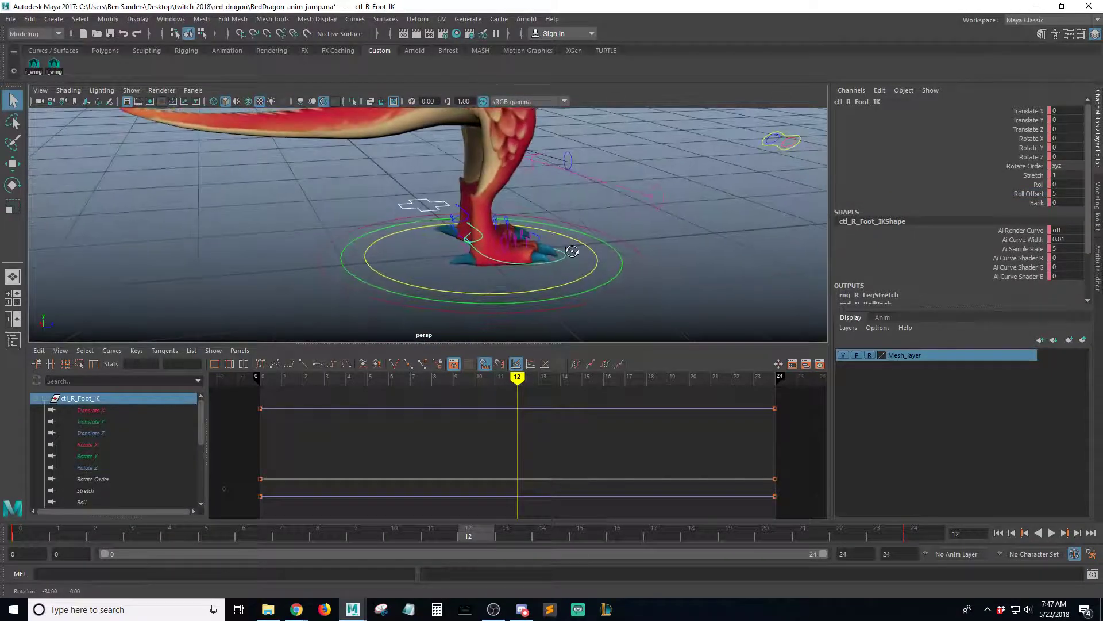
click(1039, 184)
middle_drag(649, 224, 665, 223)
alt+drag(712, 219, 400, 199)
key(q)
Select ctl_Hips and rotate it backward to a Rotate X of -9.749 at frame 12, straightening the body upright
scroll(546, 214, down, 3)
alt+middle_drag(400, 199, 415, 260)
scroll(415, 259, down, 2)
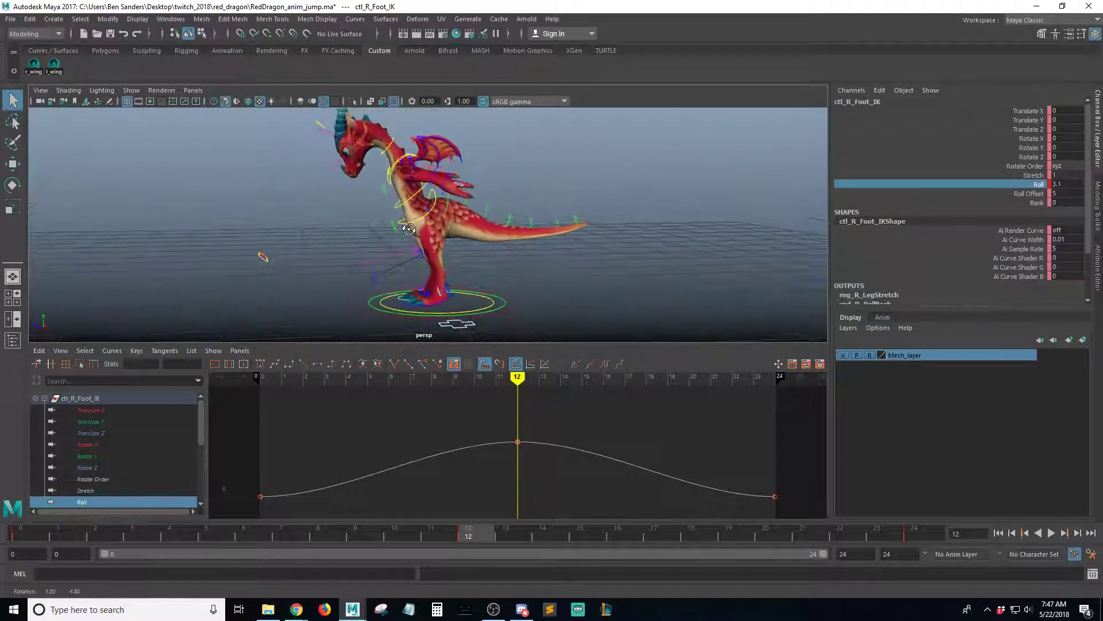
scroll(569, 224, up, 3)
alt+middle_drag(479, 223, 502, 189)
mouse_move(437, 210)
alt+mouse_down()
mouse_move(525, 207)
mouse_move(379, 219)
mouse_move(442, 218)
alt+mouse_up()
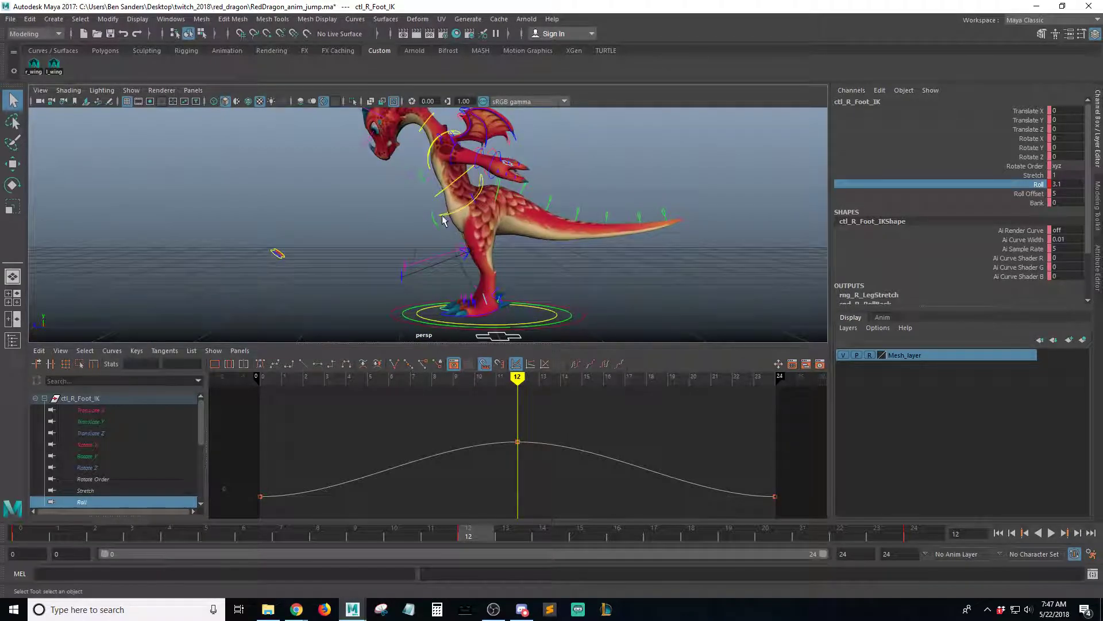
click(483, 224)
alt+drag(583, 216, 559, 223)
alt+drag(635, 223, 553, 216)
mouse_move(725, 236)
alt+right_down()
mouse_move(504, 210)
mouse_move(727, 240)
alt+right_up()
alt+drag(638, 238, 539, 236)
alt+right_drag(540, 237, 574, 273)
alt+drag(574, 273, 580, 262)
key(e)
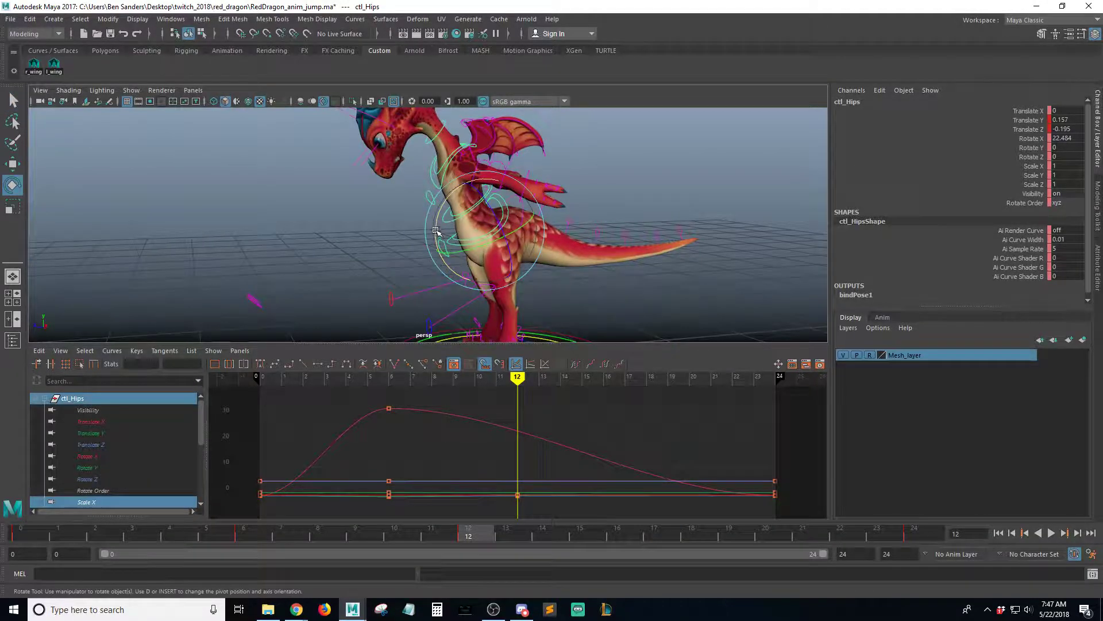
drag(436, 231, 441, 204)
alt+drag(532, 217, 564, 212)
key(q)
alt+right_drag(541, 213, 559, 232)
alt+drag(560, 232, 491, 225)
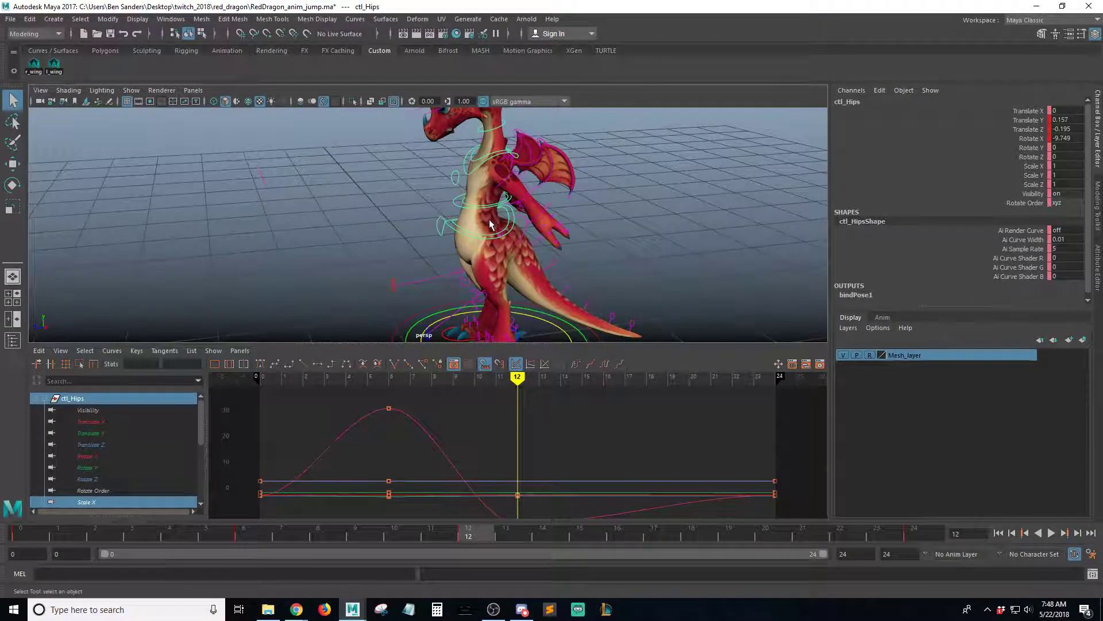
Try rotating ctl_Belly at frame 12 and undo the rotation
alt+drag(541, 220, 455, 210)
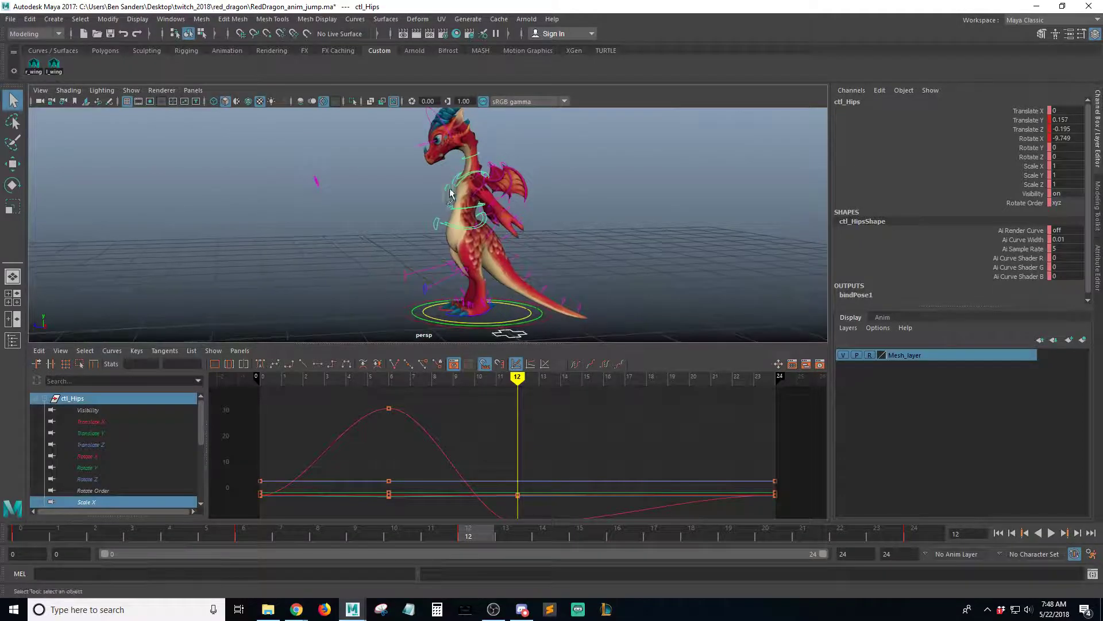
click(449, 195)
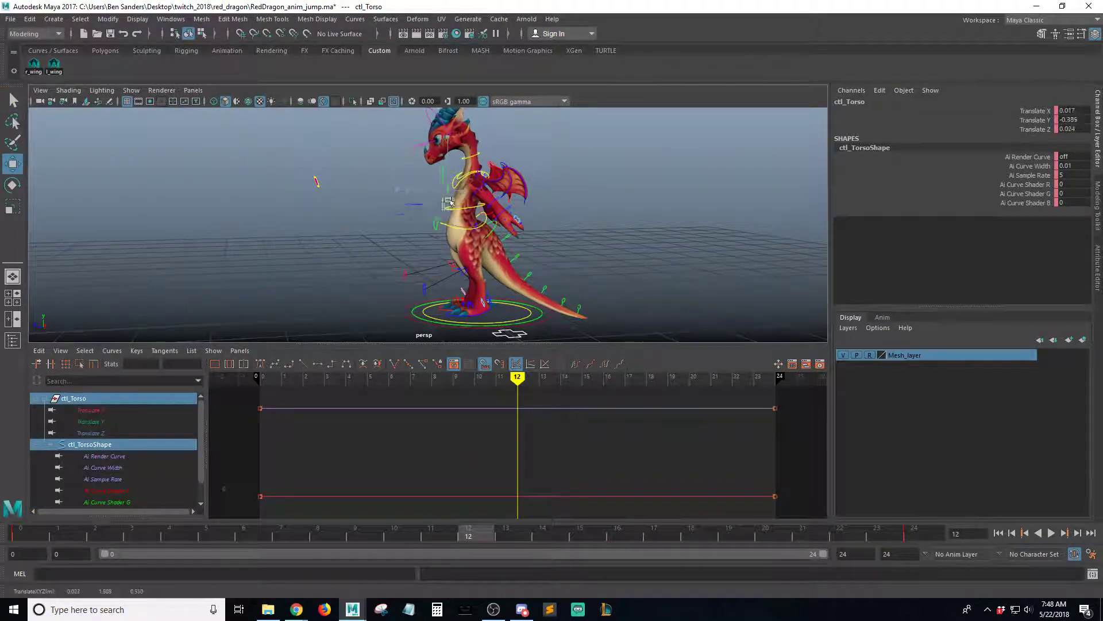
click(435, 224)
key(e)
drag(420, 205, 402, 222)
key(ctrl+z)
key(q)
mouse_move(527, 226)
alt+mouse_down()
mouse_move(603, 219)
mouse_move(520, 219)
mouse_move(473, 232)
mouse_move(525, 248)
alt+mouse_up()
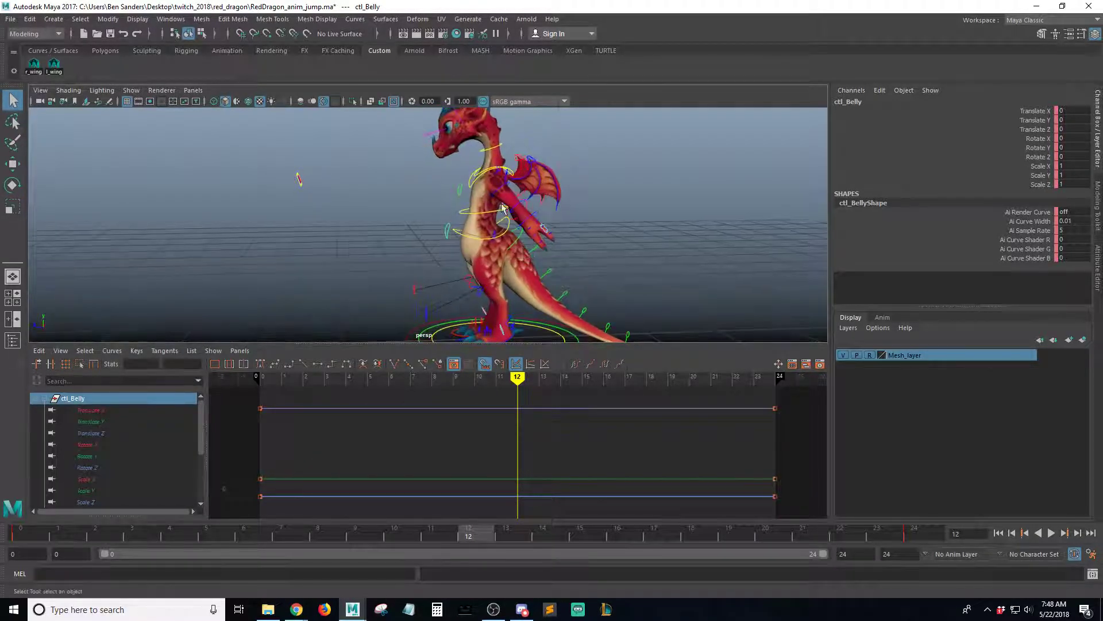
alt+middle_drag(463, 136, 453, 225)
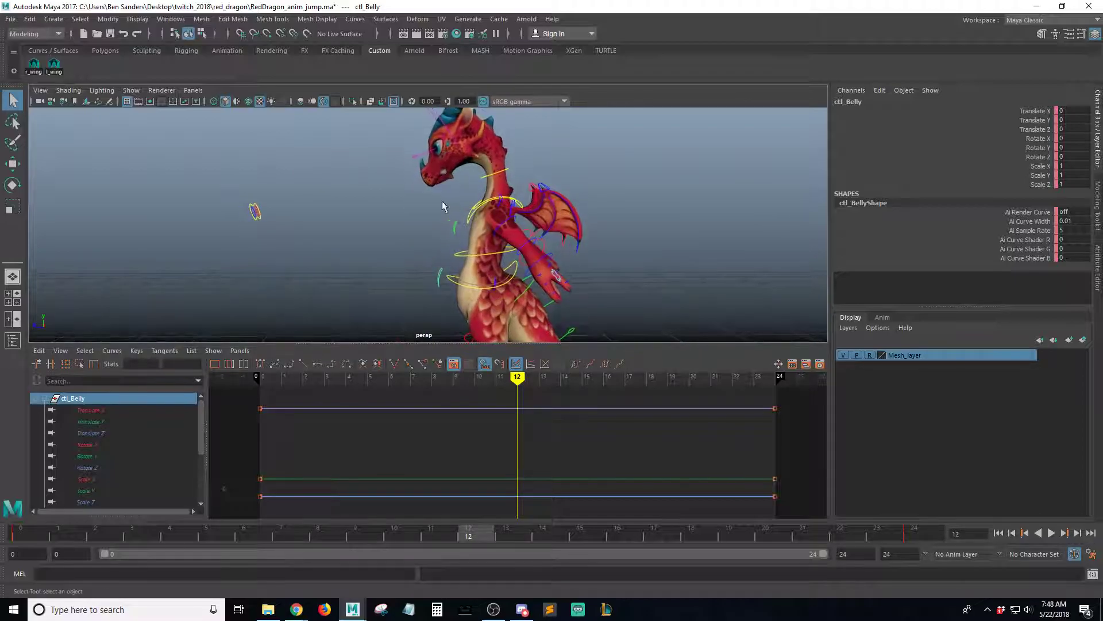
Rotate ctl_L_Shoulder and ctl_L_Upperarm_FK together at frame 12 to raise the left arm, with upper arm rotation X -50.617, Y -29.773, Z 36.281
alt+right_drag(474, 206, 569, 227)
alt+drag(569, 226, 529, 246)
click(568, 190)
click(552, 246)
key(e)
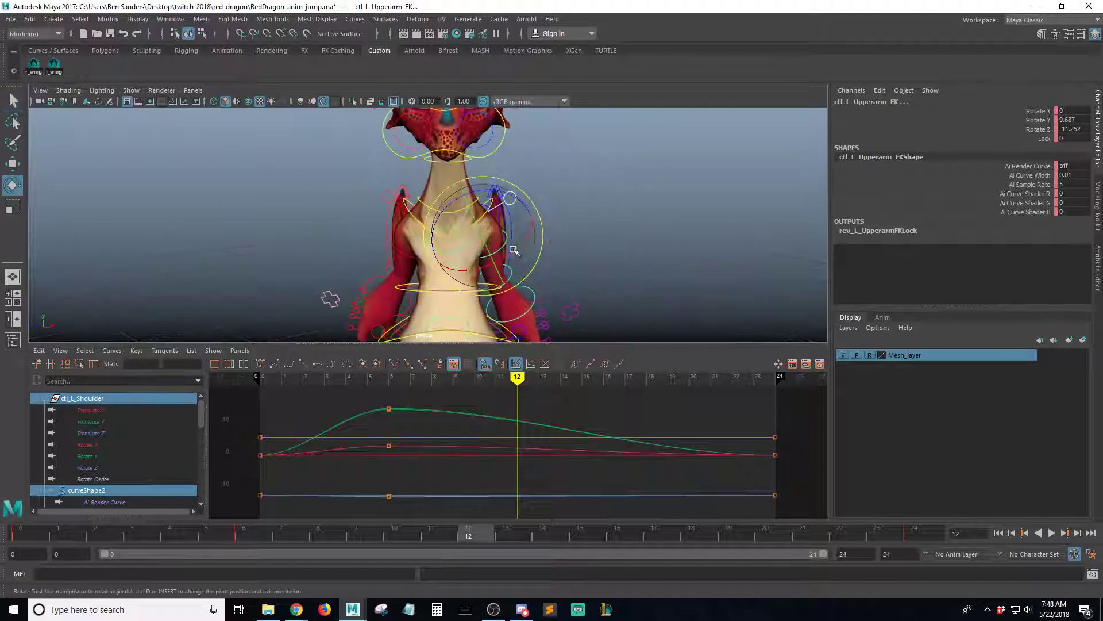
key(ctrl+z)
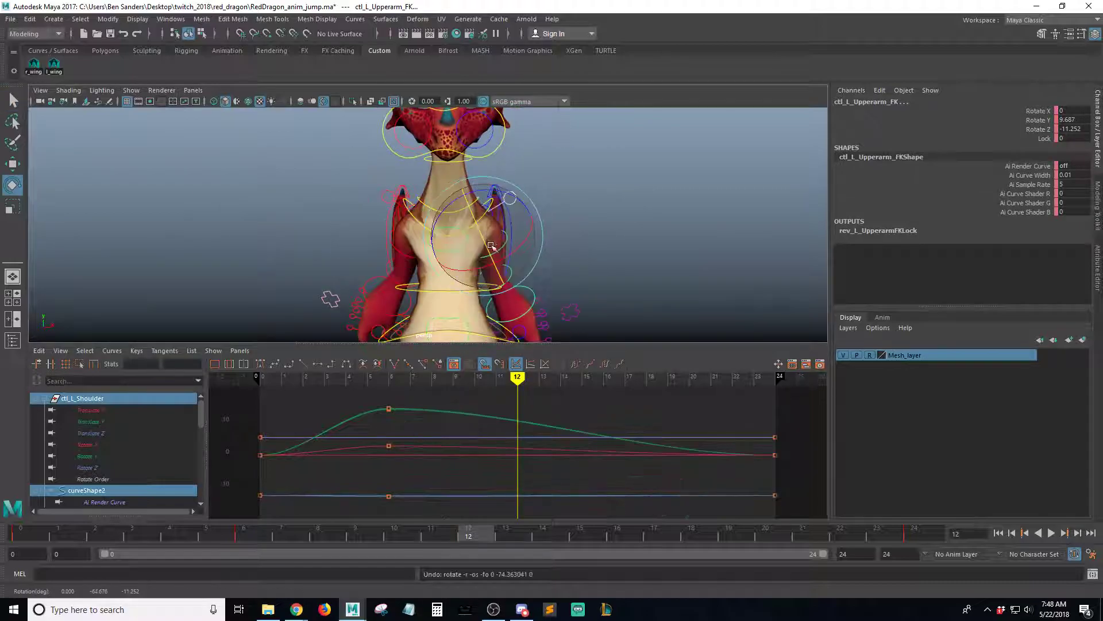
drag(479, 218, 498, 238)
key(s)
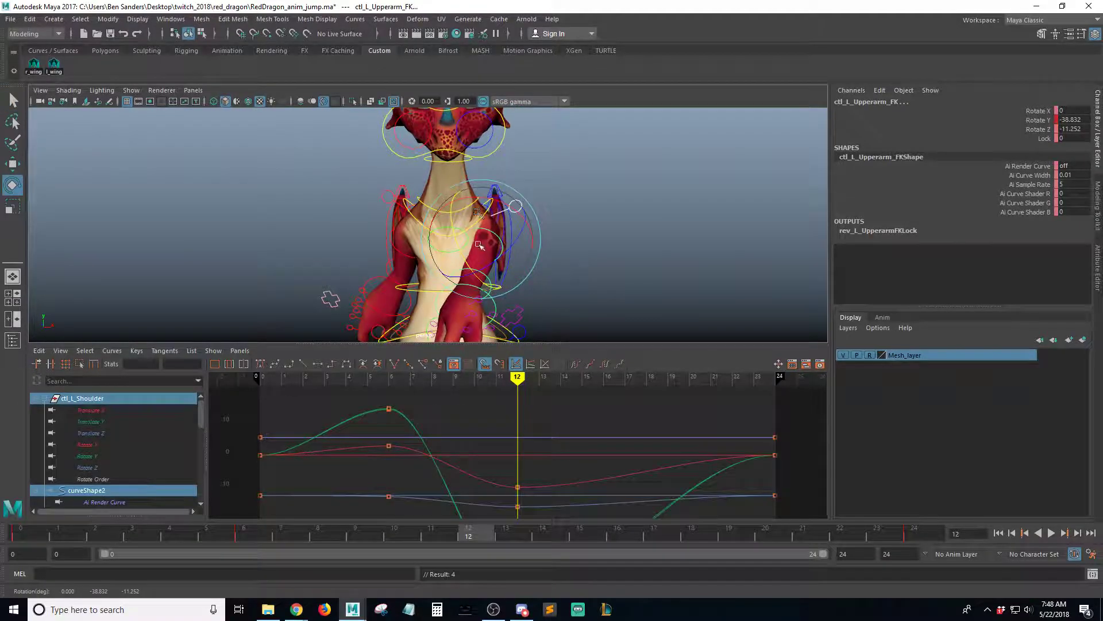
alt+drag(513, 221, 600, 203)
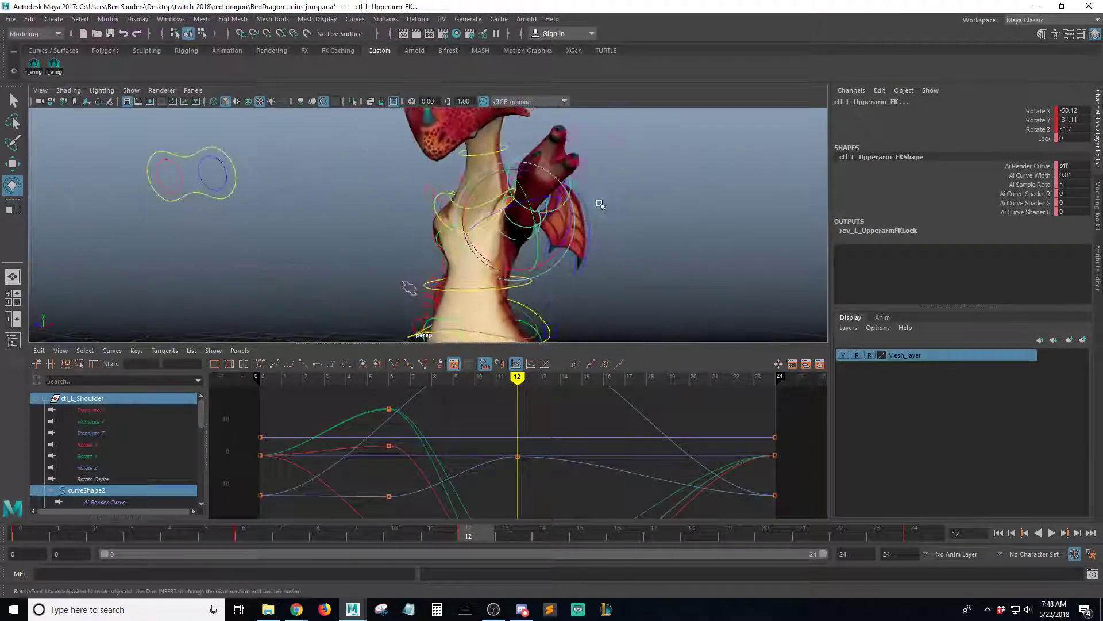
drag(515, 245, 500, 172)
key(q)
Rotate ctl_R_Shoulder and ctl_R_Upperarm_FK together at frame 12 to raise the right arm, with shoulder rotation X -26.82, Y -38.829, Z 20.262
alt+drag(350, 166, 435, 160)
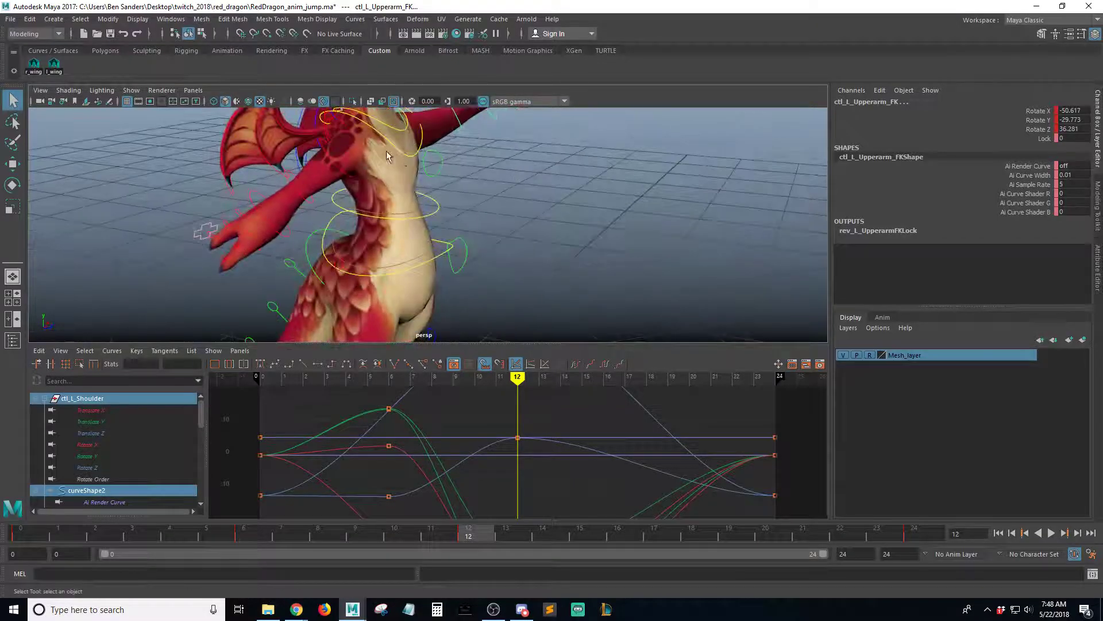
click(398, 148)
alt+middle_drag(398, 148, 483, 182)
alt+right_drag(483, 181, 468, 179)
key(e)
mouse_move(468, 179)
alt+mouse_down()
mouse_move(465, 196)
mouse_move(459, 175)
alt+mouse_up()
alt+drag(589, 180, 358, 201)
key(q)
alt+right_drag(359, 202, 443, 213)
click(417, 155)
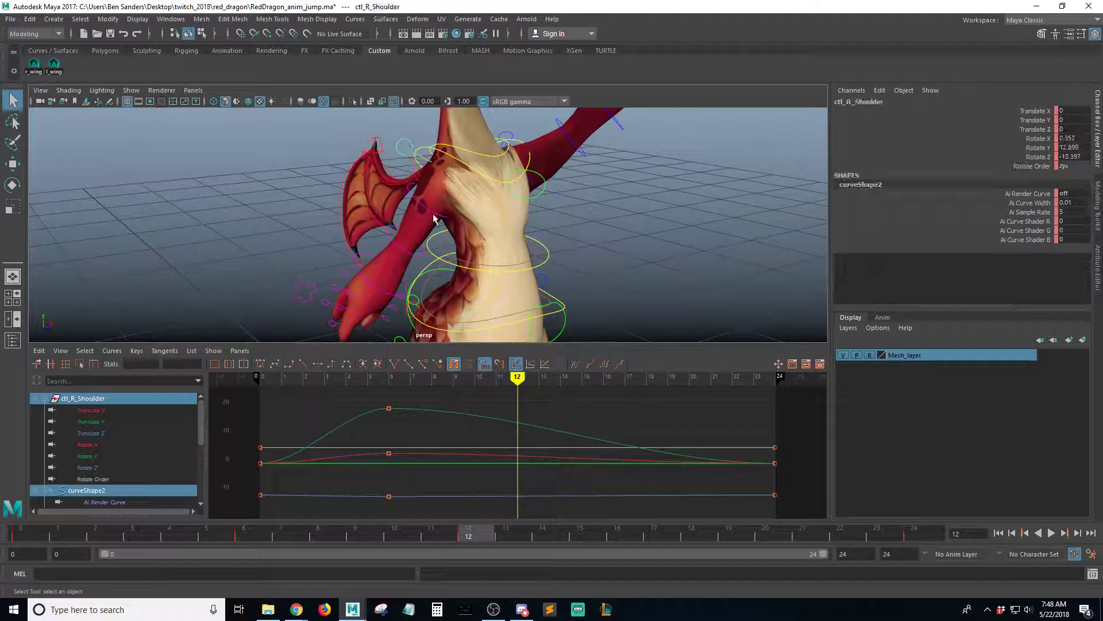
click(434, 218)
key(e)
alt+drag(434, 219, 436, 195)
drag(440, 248, 467, 144)
alt+right_drag(488, 173, 436, 187)
alt+drag(437, 187, 541, 237)
key(q)
Try rotating ctl_Head and ctl_Neck2 together at frame 12 and undo the rotation
alt+middle_drag(542, 236, 543, 287)
alt+right_drag(529, 241, 559, 239)
alt+drag(559, 239, 405, 215)
click(426, 136)
alt+drag(427, 136, 516, 229)
click(494, 144)
click(452, 267)
key(e)
key(ctrl+z)
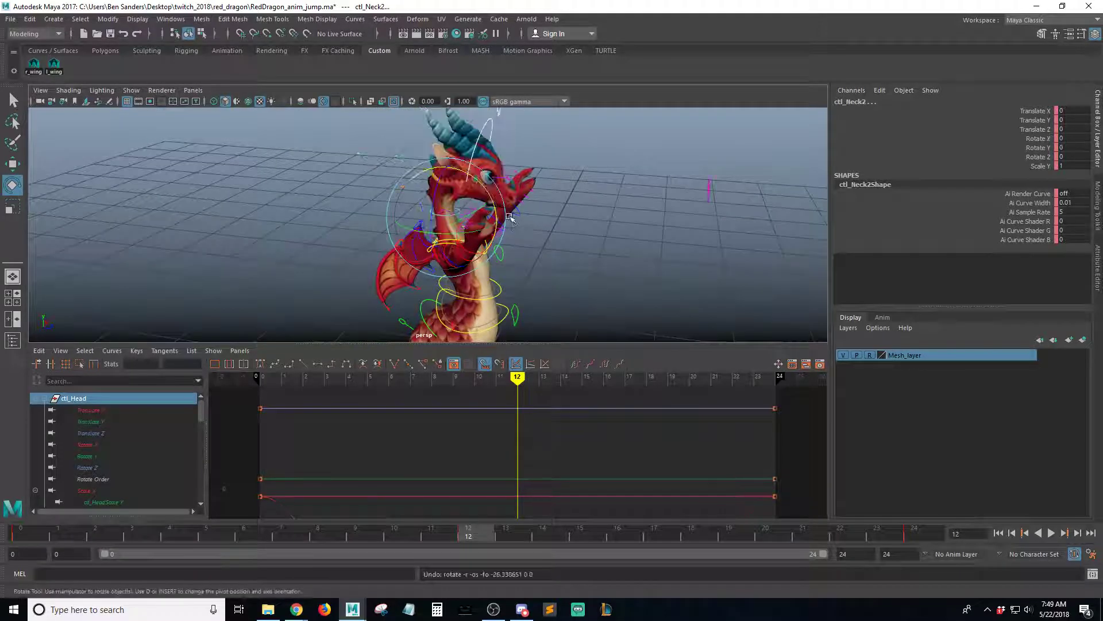
Select ctl_Neck2 and ctl_Head and rotate them backward at frame 12 to a head Rotate X of -28.605, tilting the face upward
click(491, 128)
click(499, 132)
click(491, 131)
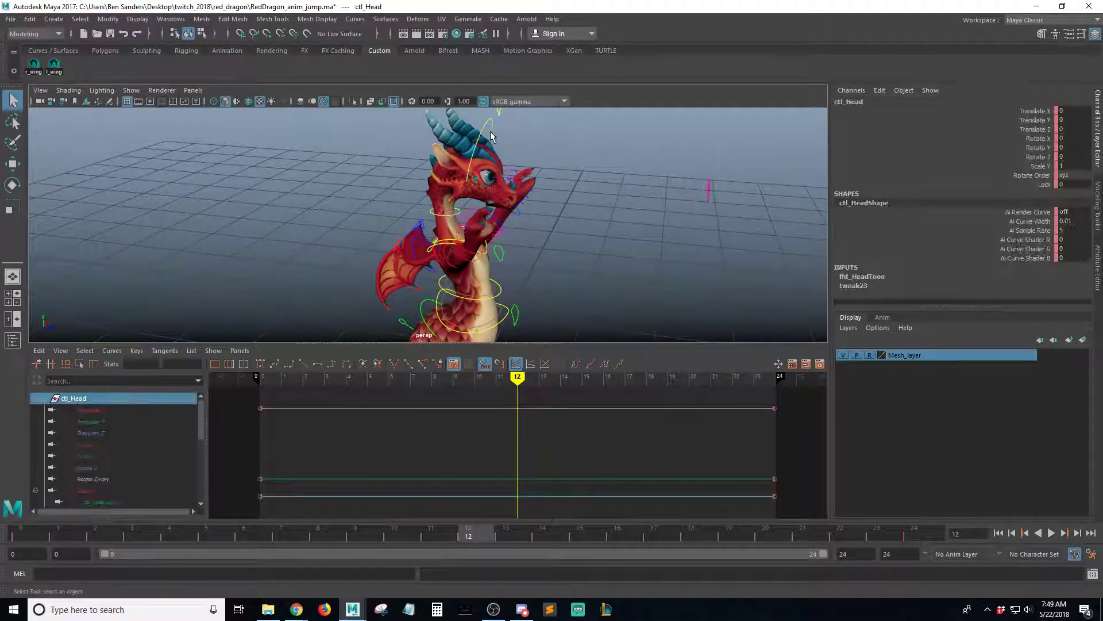
scroll(508, 149, up, 4)
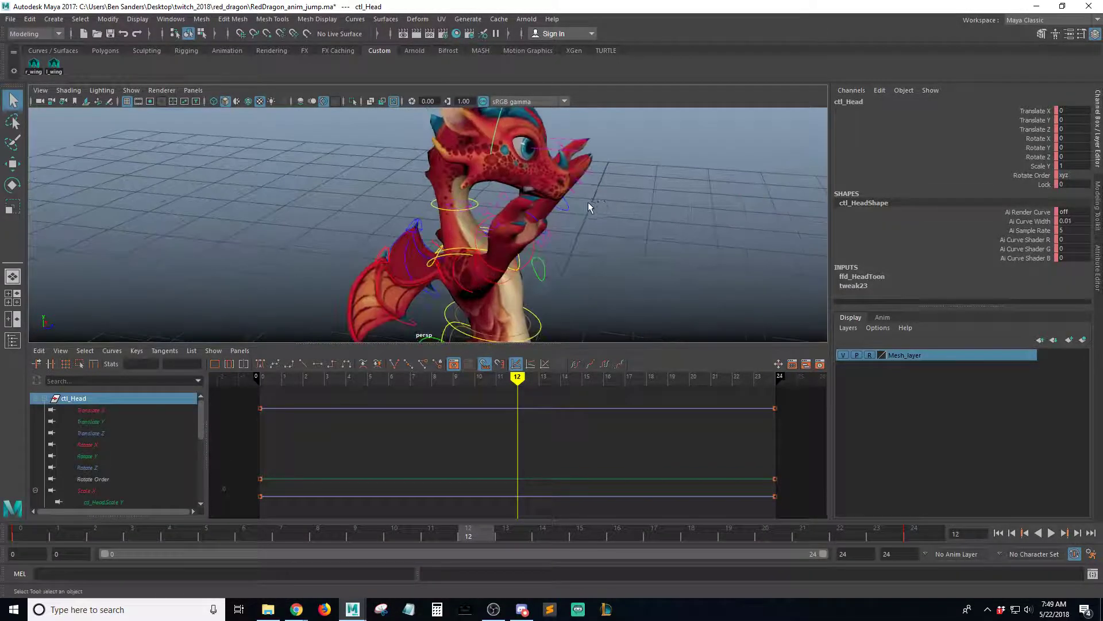
click(433, 205)
alt+drag(530, 141, 507, 203)
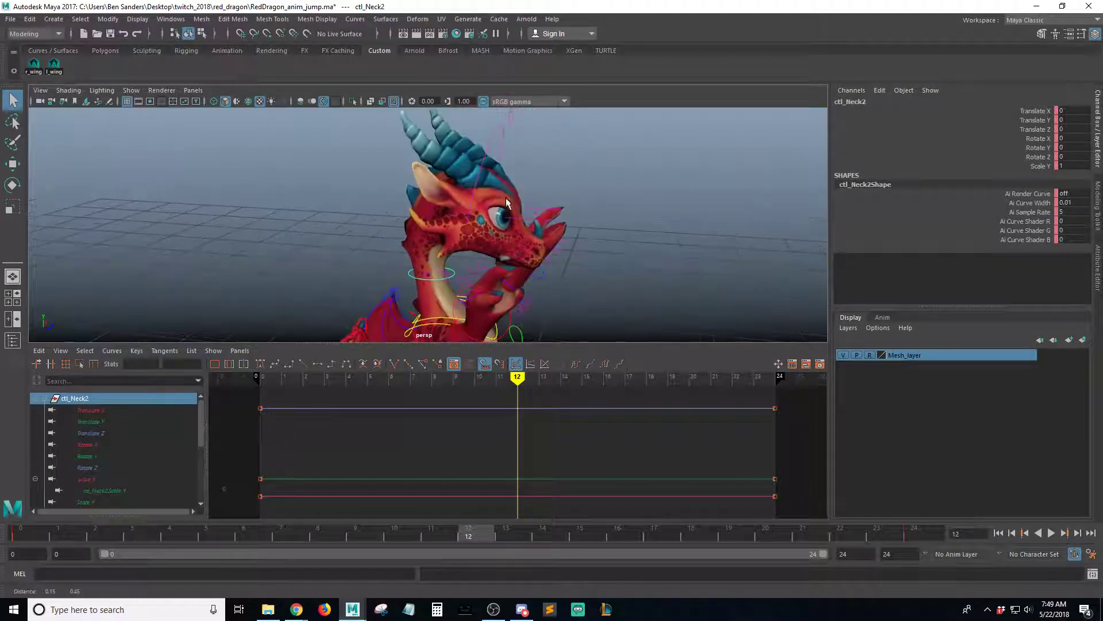
click(505, 146)
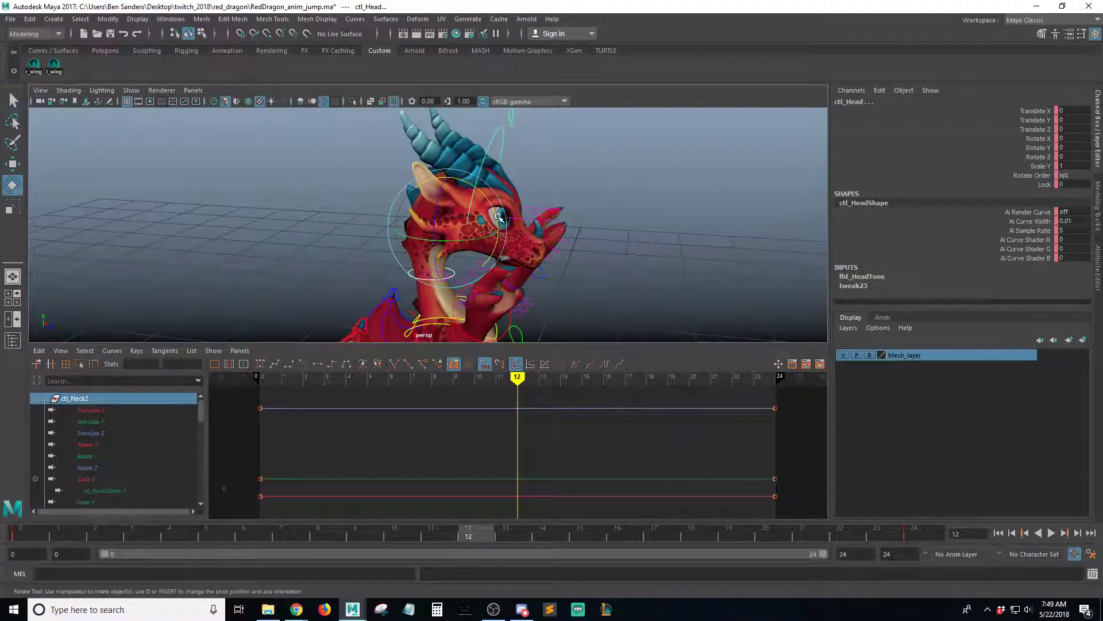
drag(497, 214, 485, 187)
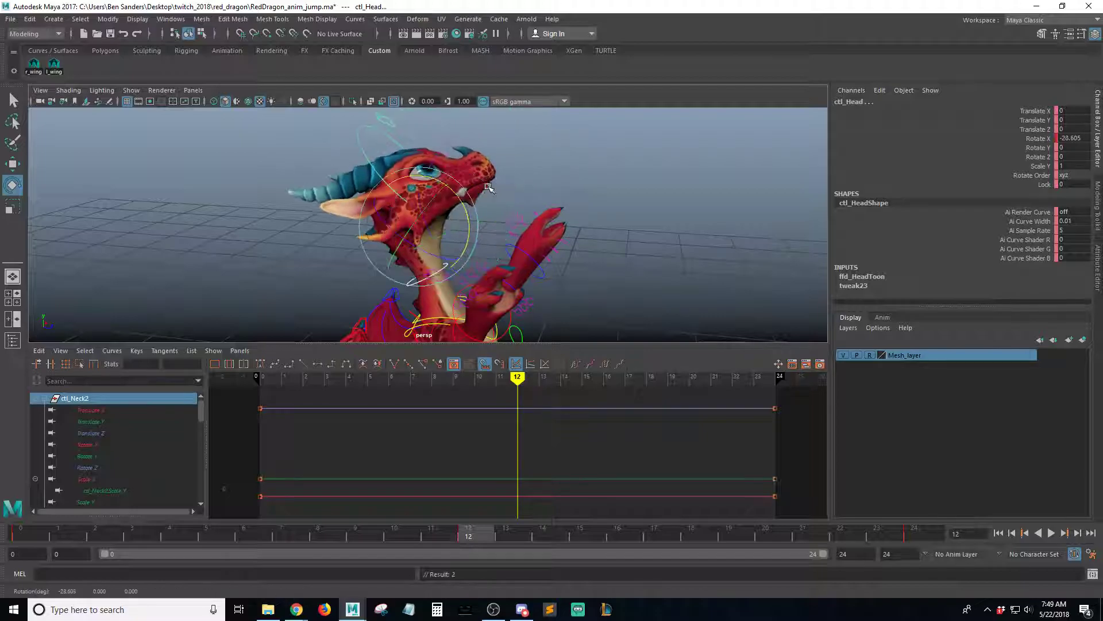
key(q)
Select ctl_Hips and try a body rotation adjustment at frame 12, comparing the pose with undo and redo
alt+middle_drag(604, 250, 656, 179)
alt+drag(657, 179, 500, 276)
alt+middle_drag(500, 264, 503, 227)
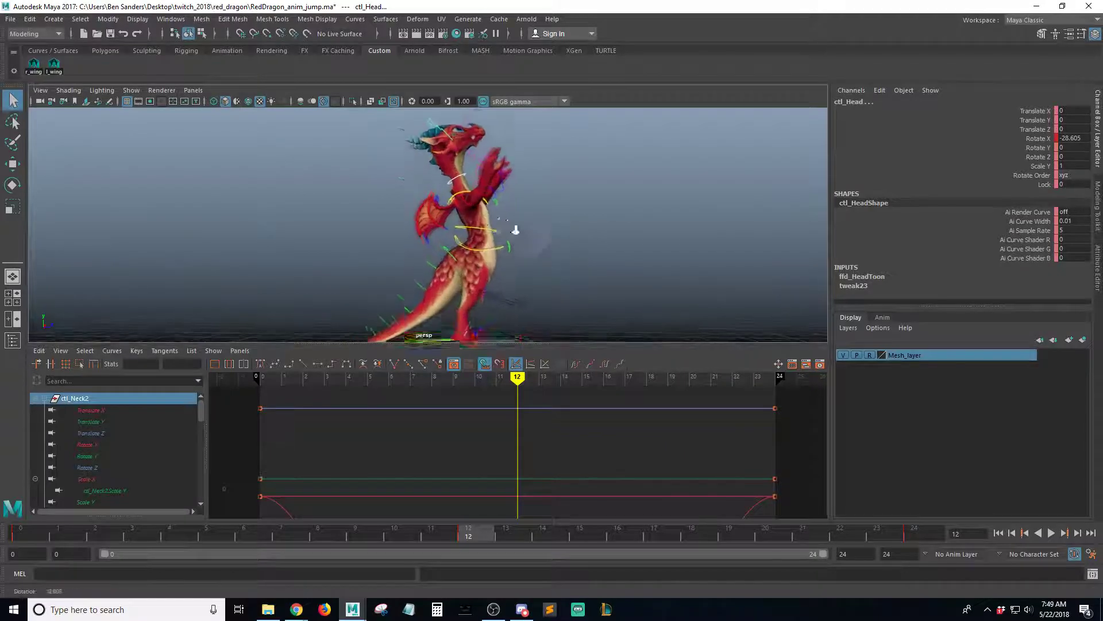
alt+right_drag(502, 226, 575, 293)
click(532, 278)
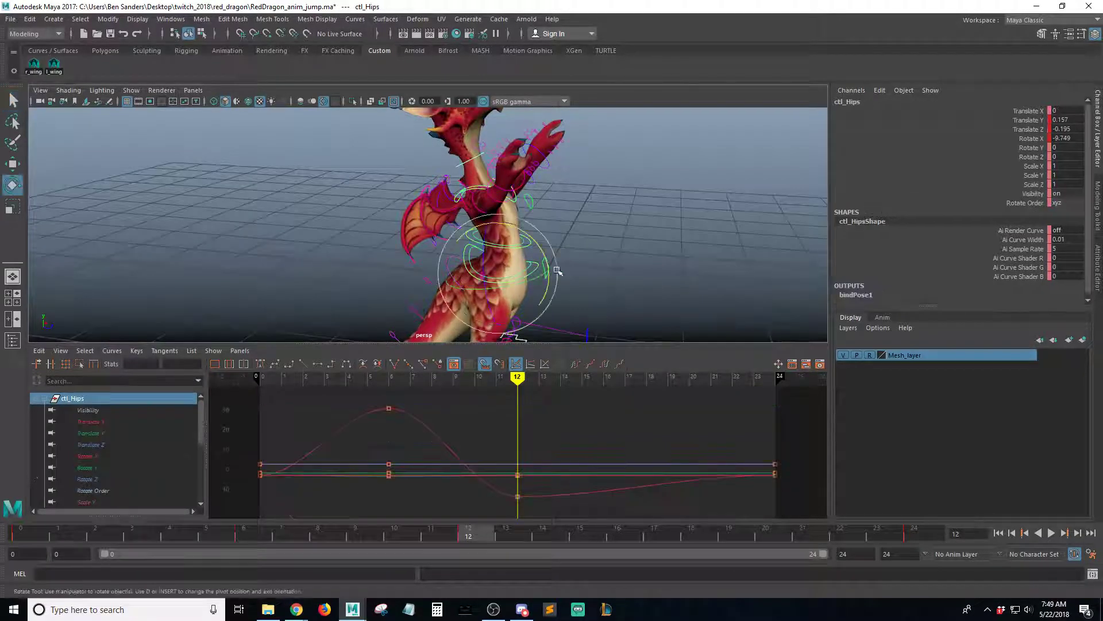
alt+drag(532, 270, 617, 230)
click(534, 235)
key(e)
alt+right_drag(616, 230, 471, 231)
alt+drag(471, 231, 407, 232)
alt+right_drag(407, 232, 509, 230)
alt+middle_drag(431, 273, 490, 220)
key(ctrl+z)
alt+drag(490, 220, 420, 233)
key(shift+z)
alt+right_drag(420, 233, 513, 219)
key(q)
mouse_move(513, 219)
alt+mouse_down()
mouse_move(576, 236)
mouse_move(521, 224)
alt+mouse_up()
Select ctl_R_Shoulder and ctl_R_Upperarm_FK and refine their rotation at frame 12 to raise the right arm higher
click(517, 199)
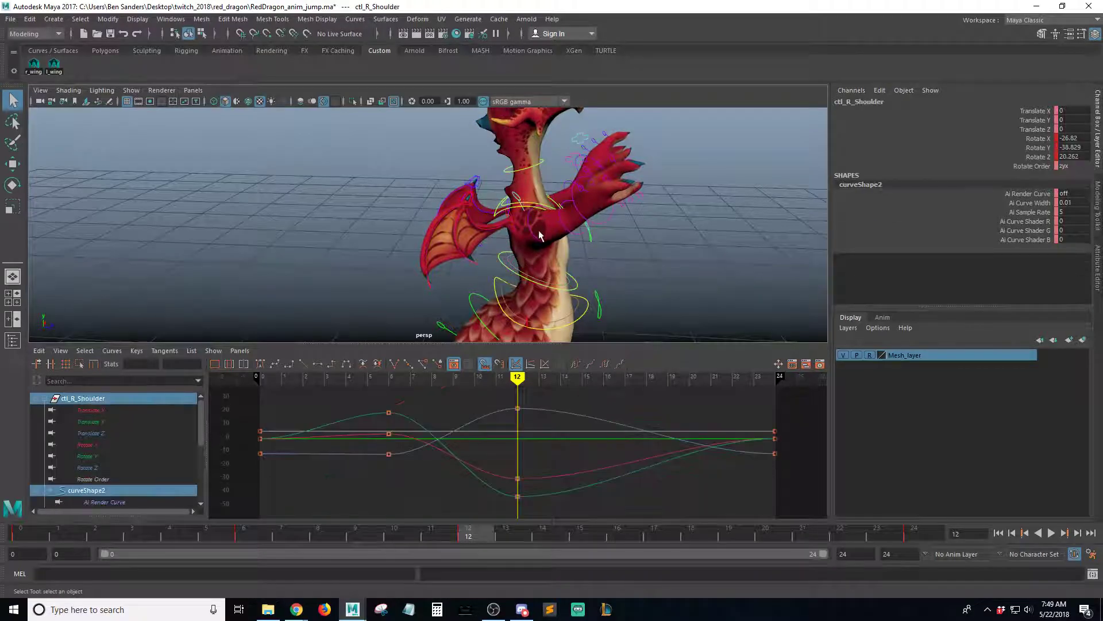
click(533, 231)
key(e)
alt+drag(584, 249, 493, 247)
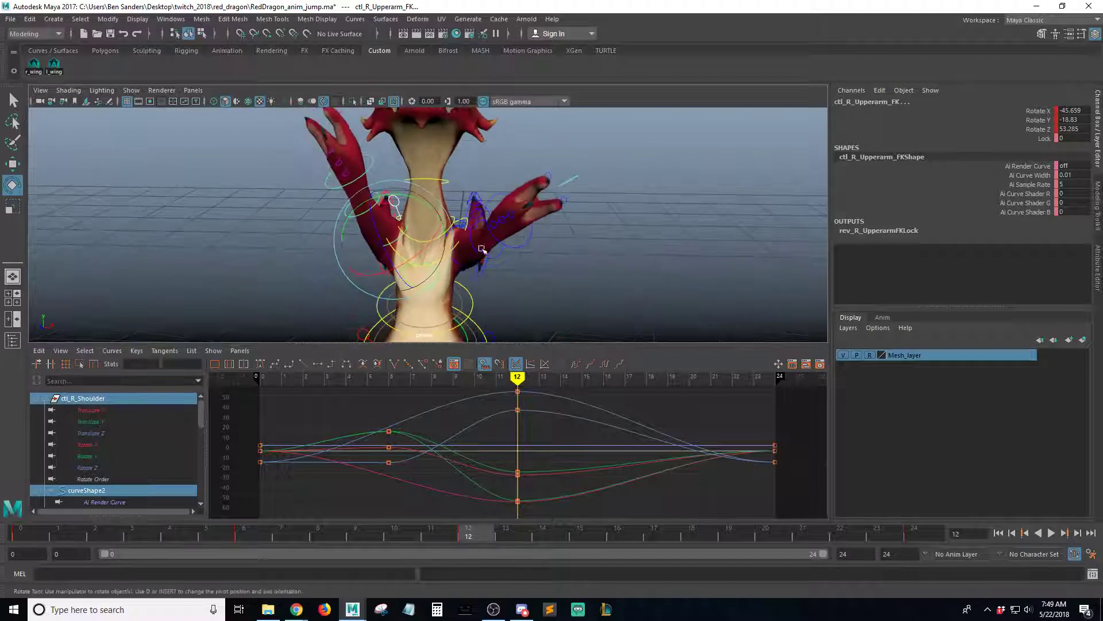
drag(432, 222, 538, 202)
key(q)
Rotate ctl_L_Shoulder and ctl_L_Upperarm_FK to match the raised right arm at frame 12, with upper arm rotation X -51.671, Y -15.713, Z 52.389
click(368, 214)
click(508, 247)
alt+drag(535, 249, 438, 223)
key(e)
alt+drag(438, 223, 532, 232)
mouse_move(462, 241)
mouse_down()
mouse_move(453, 255)
mouse_move(465, 232)
mouse_up()
alt+right_drag(465, 232, 389, 239)
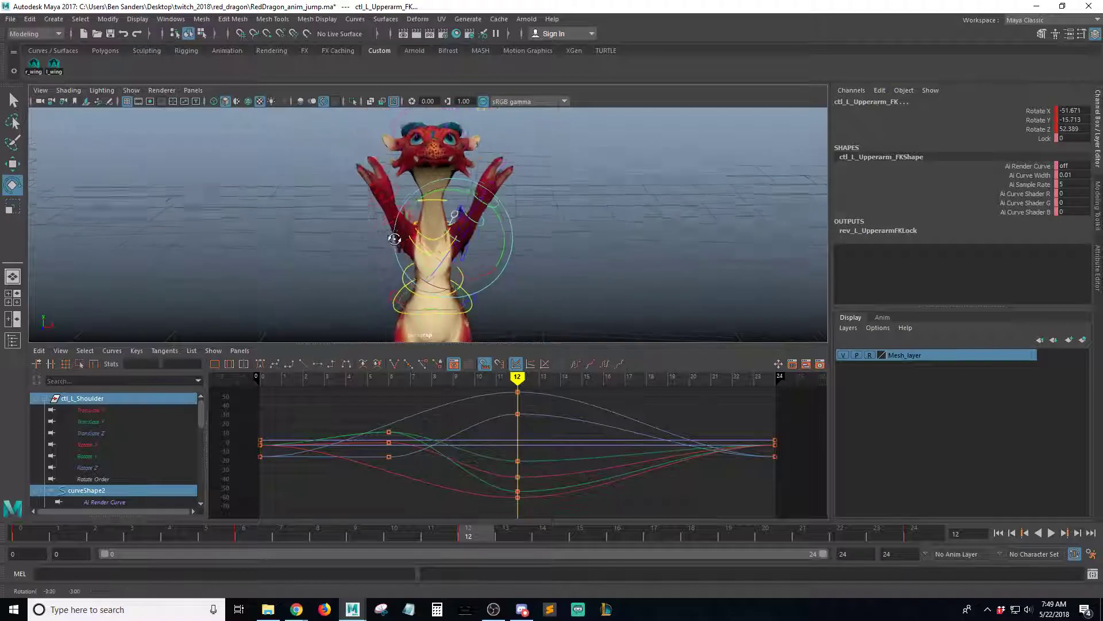
Select all of the dragon's rig controls and key the whole pose at frame 12
alt+drag(389, 239, 631, 234)
key(q)
alt+right_drag(631, 234, 533, 241)
alt+middle_drag(533, 241, 577, 233)
alt+drag(577, 232, 593, 247)
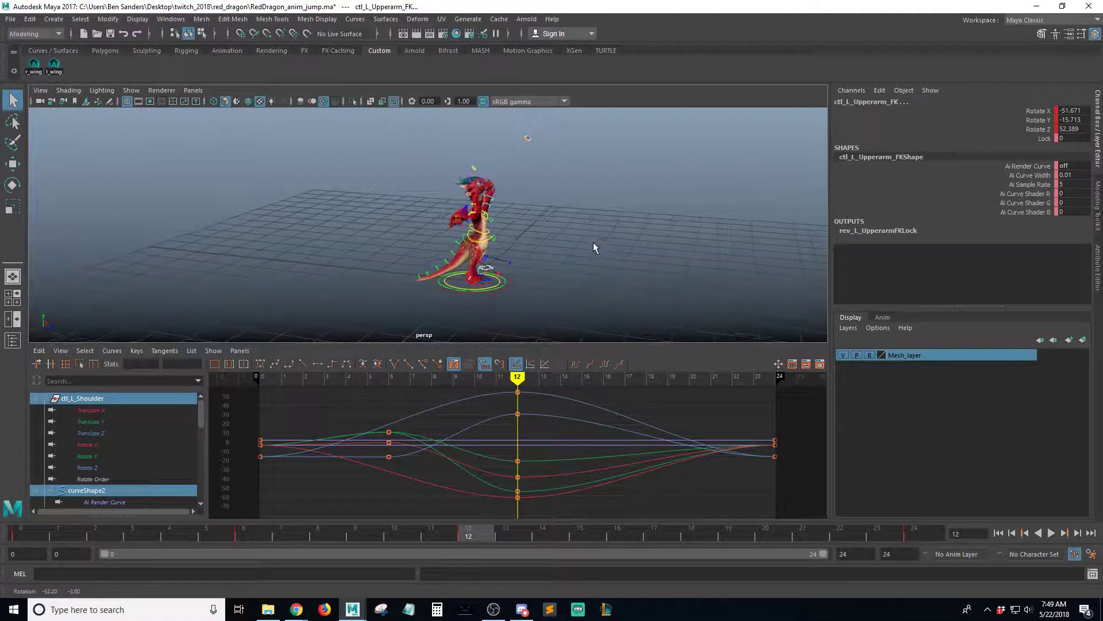
click(613, 151)
drag(362, 307, 363, 308)
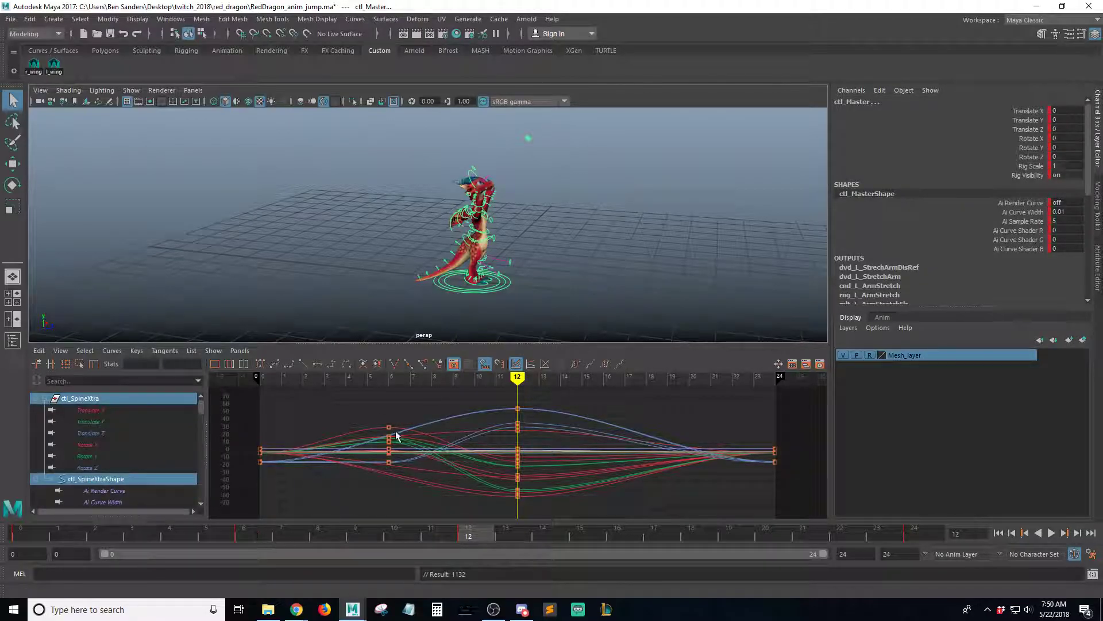
Go to frame 6 and set a key on all selected rig controls so the crouch pose is fully keyed
alt+middle_drag(397, 436, 446, 440)
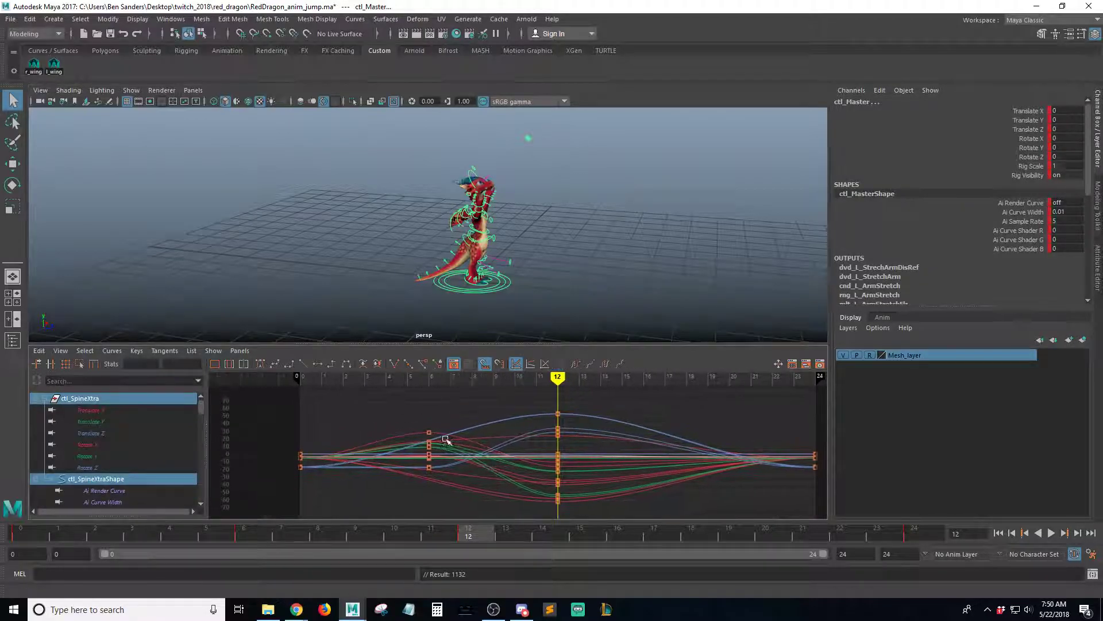
click(245, 529)
alt+drag(575, 274, 483, 278)
alt+right_drag(511, 283, 571, 288)
alt+drag(571, 291, 694, 242)
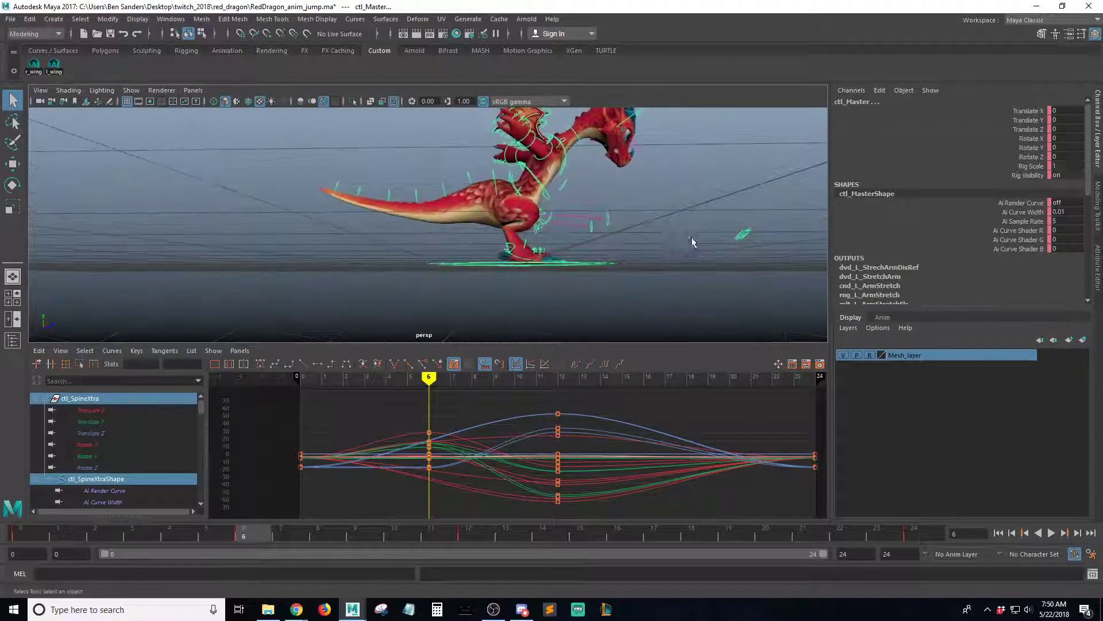
alt+right_drag(459, 477, 542, 451)
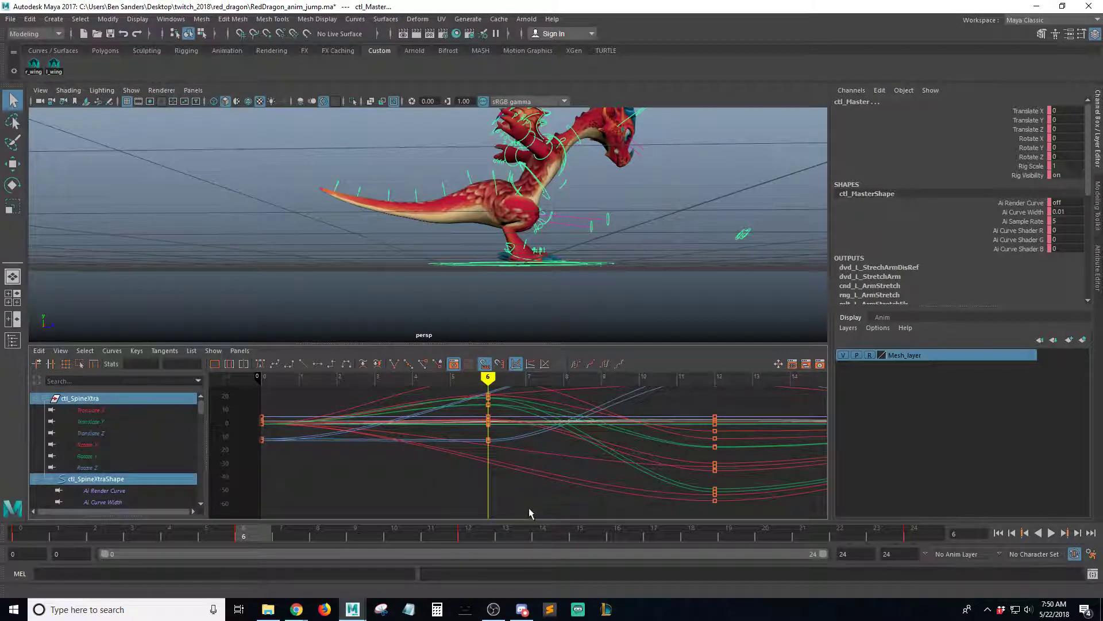
click(114, 351)
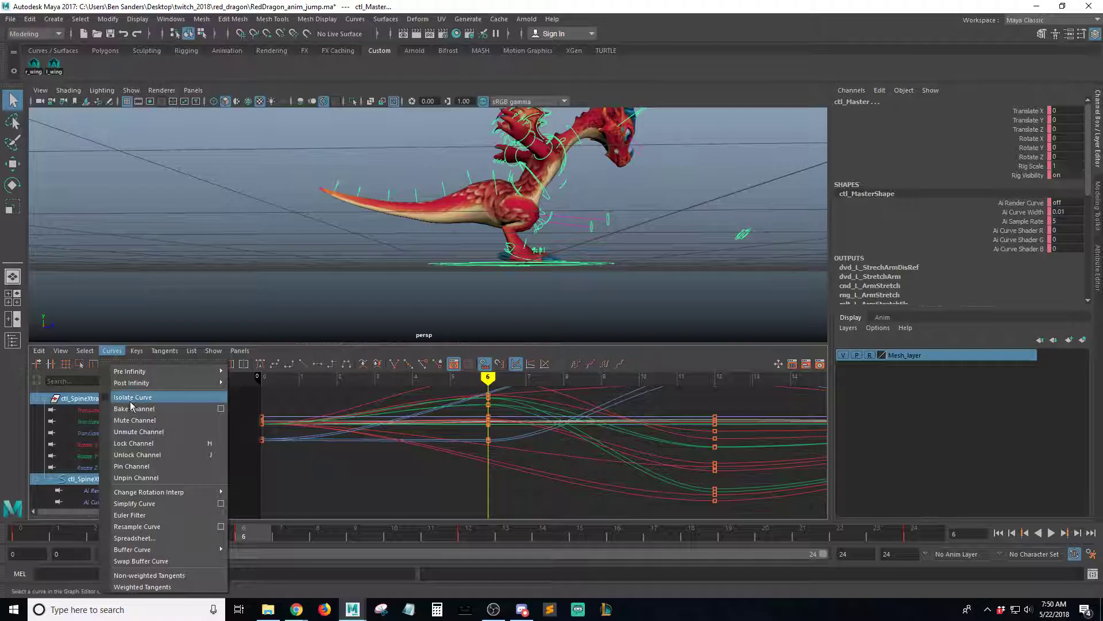
mouse_move(87, 350)
click(91, 398)
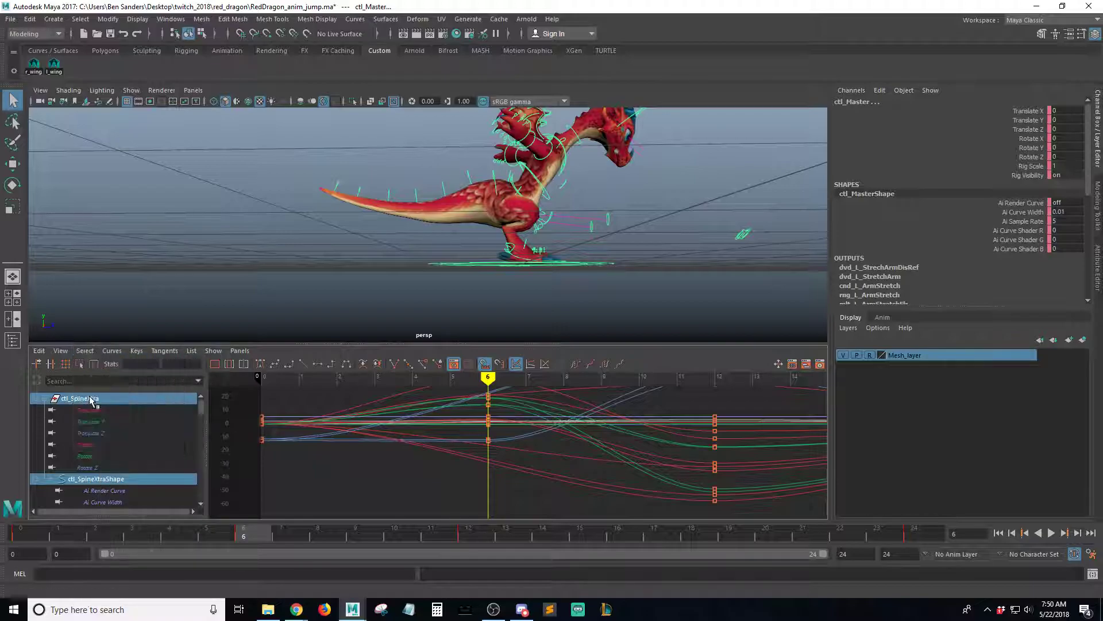
click(511, 460)
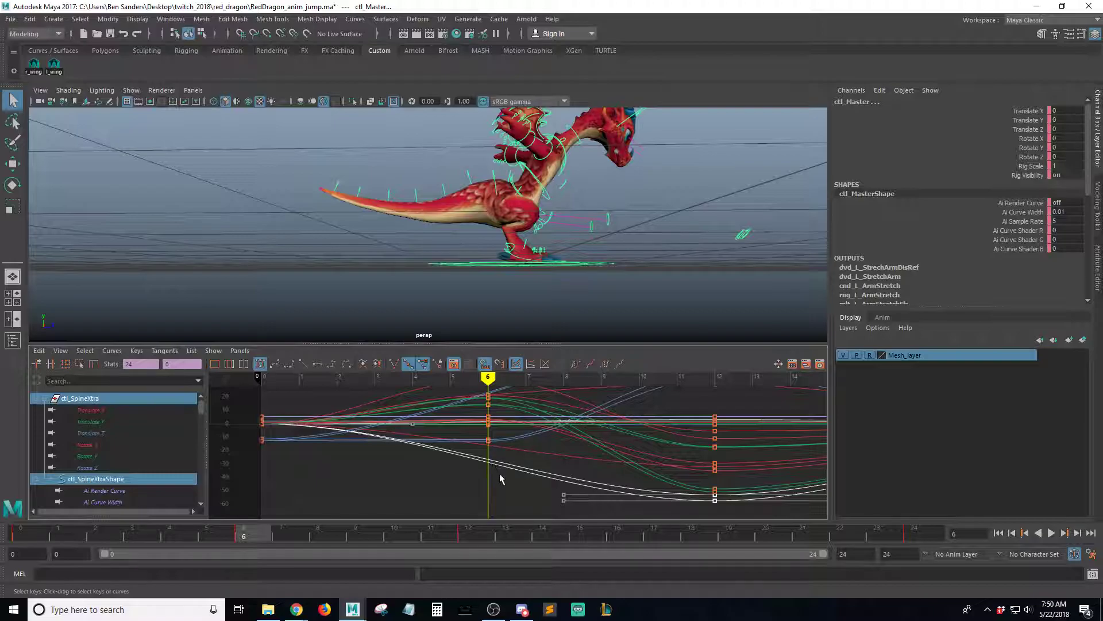
click(501, 488)
key(s)
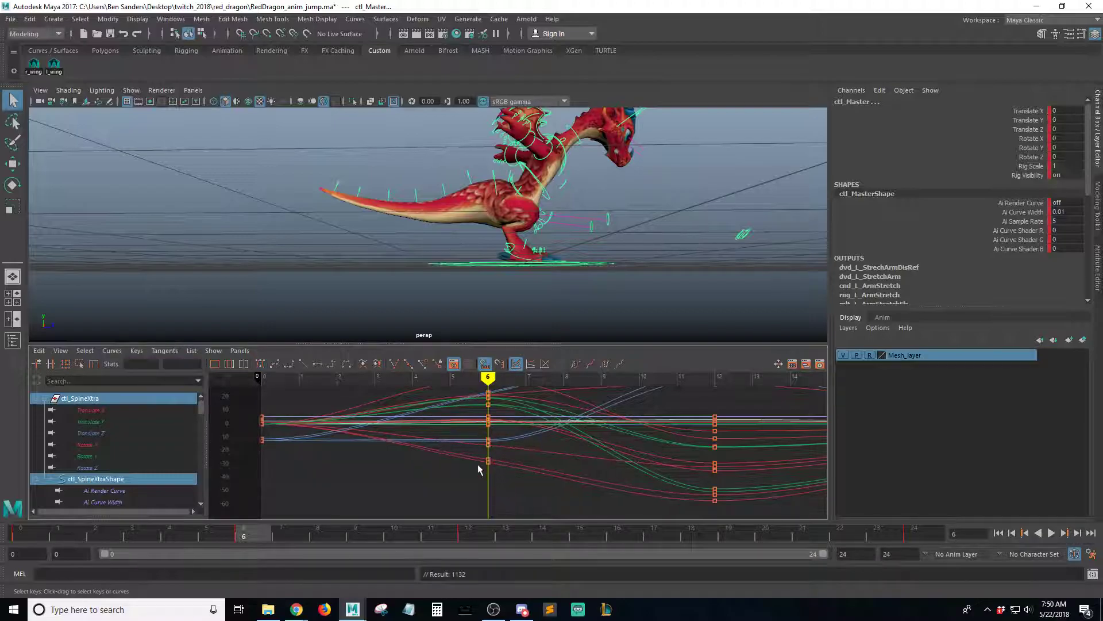
Select ctl_R_Foot_IK and ctl_L_Foot_IK and set their Roll to 0 at frame 6, flattening both feet in the crouch
alt+drag(402, 241, 473, 244)
alt+middle_drag(531, 245, 509, 223)
alt+right_drag(510, 223, 611, 254)
alt+drag(611, 254, 651, 256)
click(565, 258)
click(497, 240)
alt+drag(498, 240, 636, 248)
shift+click(467, 233)
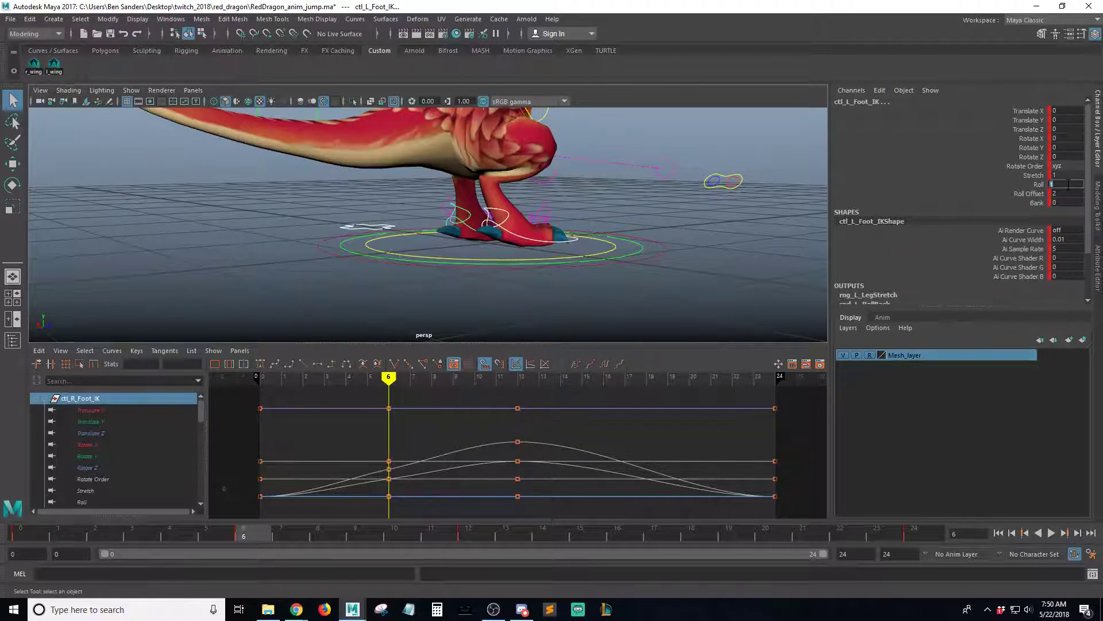
key(Return)
Return to frame 0 and scrub and play the animation to review the movement from standing through crouch to extension
alt+drag(708, 195, 516, 240)
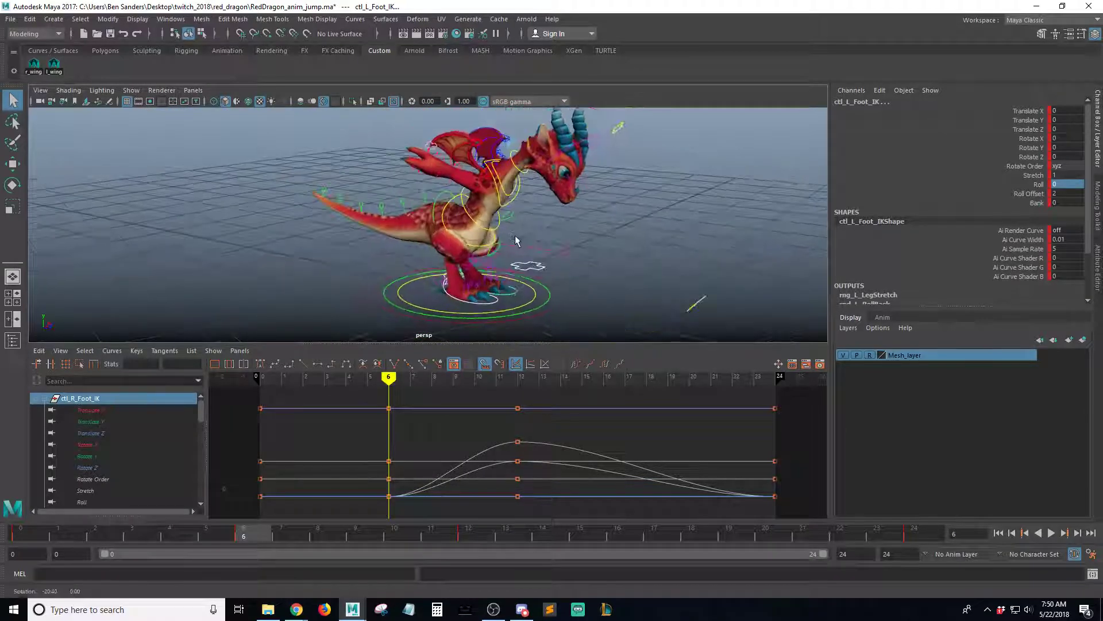
mouse_move(15, 536)
mouse_down()
mouse_move(97, 537)
mouse_move(20, 535)
mouse_up()
alt+drag(606, 311, 547, 283)
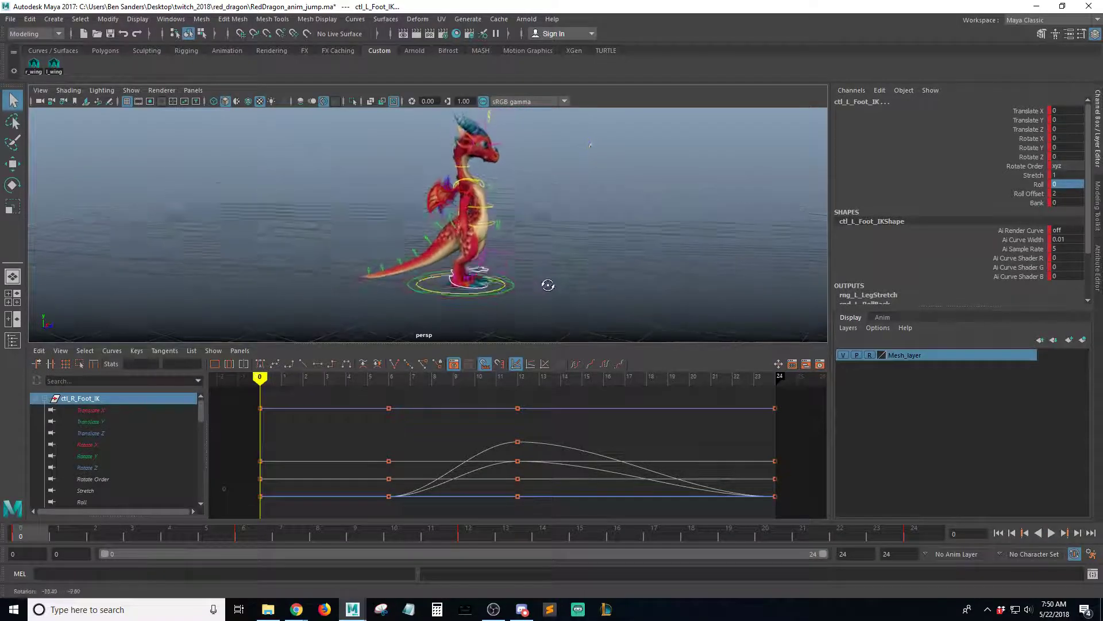
drag(48, 537, 69, 541)
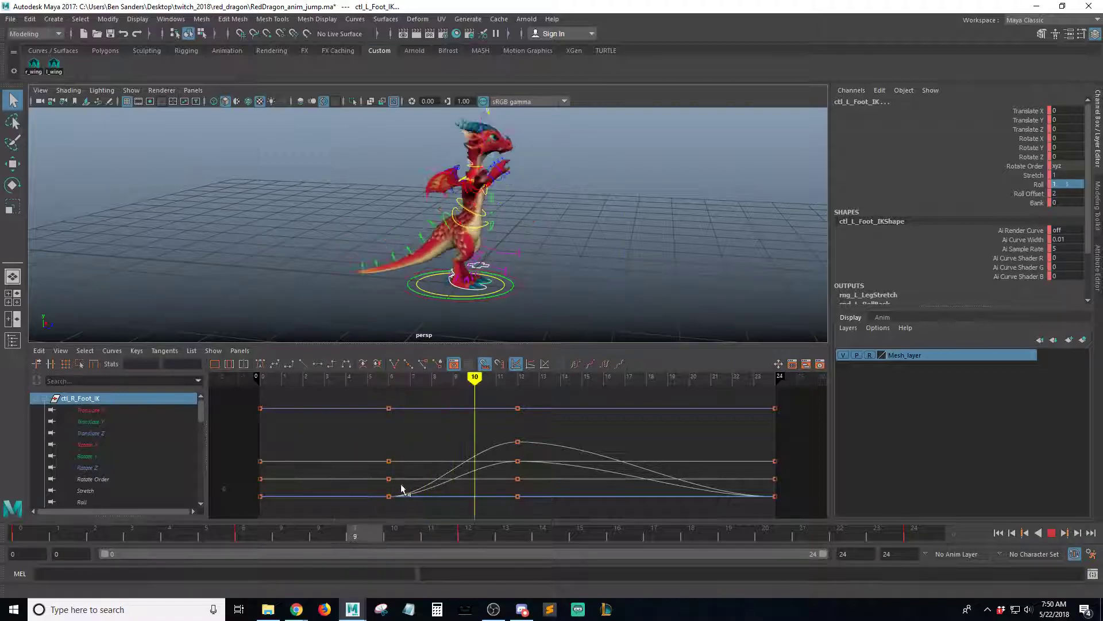
drag(498, 453, 467, 461)
alt+drag(622, 220, 615, 252)
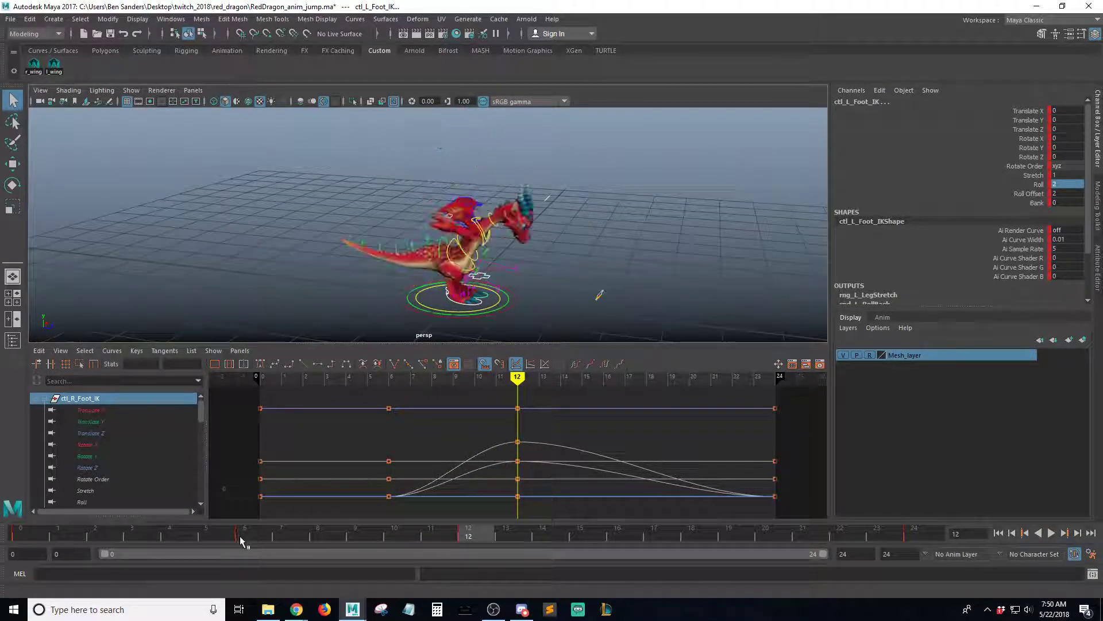
Go to frame 18 and raise ctl_Hips about 1.2 units to lift the dragon's body into the air
drag(241, 536, 477, 472)
alt+drag(659, 249, 518, 223)
drag(524, 533, 712, 537)
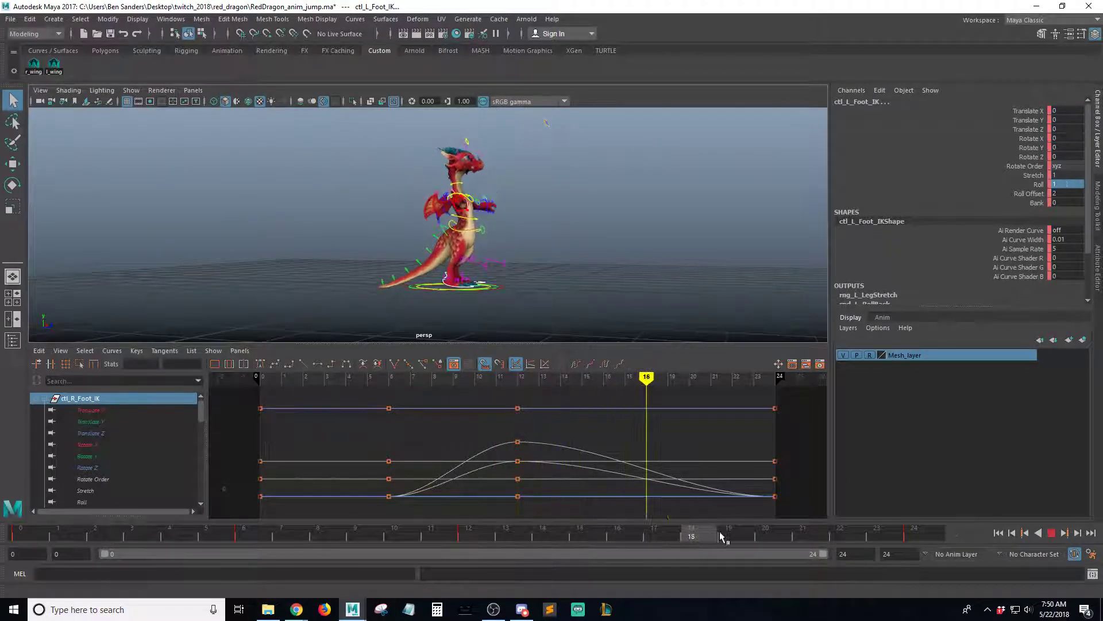
scroll(692, 267, up, 3)
alt+drag(691, 267, 578, 225)
click(555, 228)
key(w)
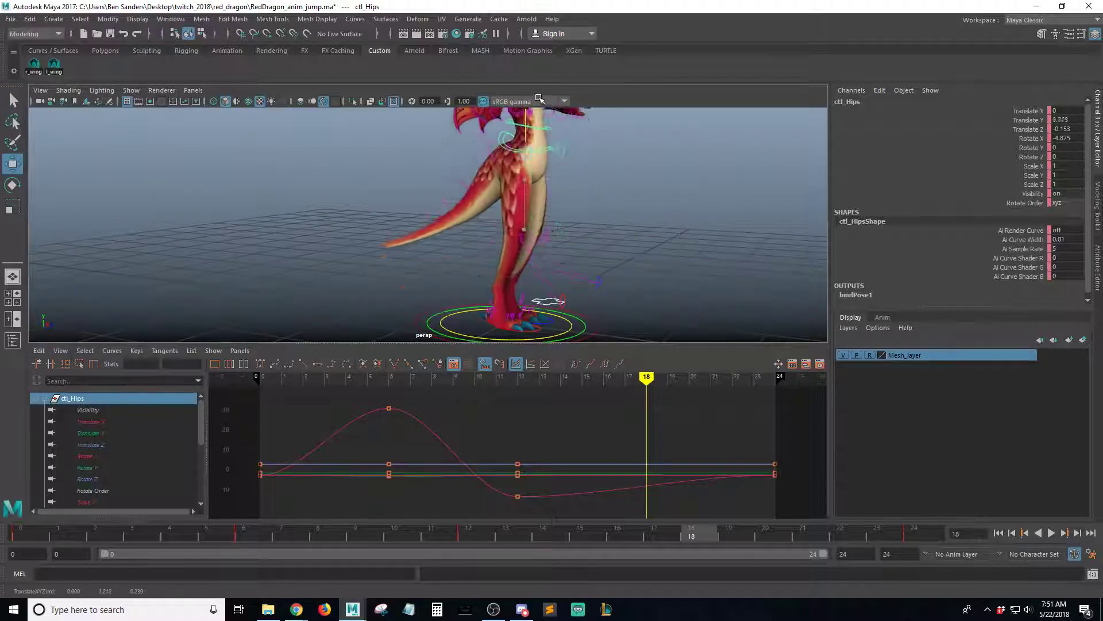
key(q)
alt+drag(538, 107, 528, 250)
Select ctl_R_Foot_IK and ctl_L_Foot_IK and lift both feet off the ground beneath the raised hips at frame 18, tilting the toes downward
click(553, 284)
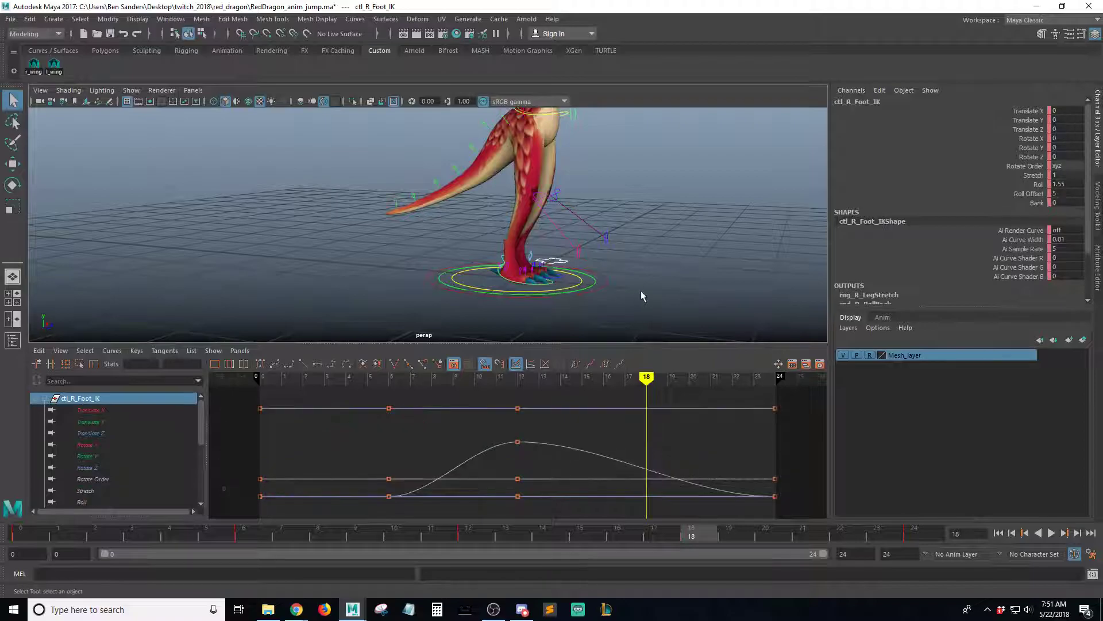
alt+drag(593, 266, 586, 267)
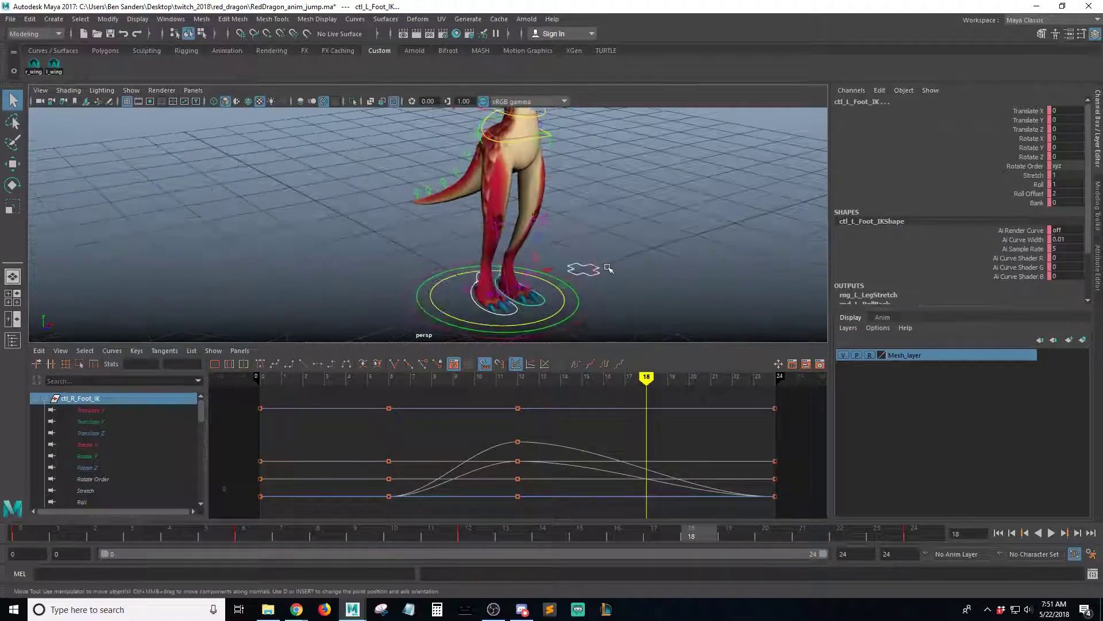
key(w)
drag(517, 220, 529, 151)
alt+drag(541, 204, 560, 193)
key(e)
key(q)
alt+middle_drag(561, 193, 562, 198)
key(w)
alt+drag(562, 198, 495, 179)
alt+drag(541, 202, 417, 213)
key(q)
Rotate the dragon's body controls to shape the airborne pose at frame 18 and key them
click(421, 285)
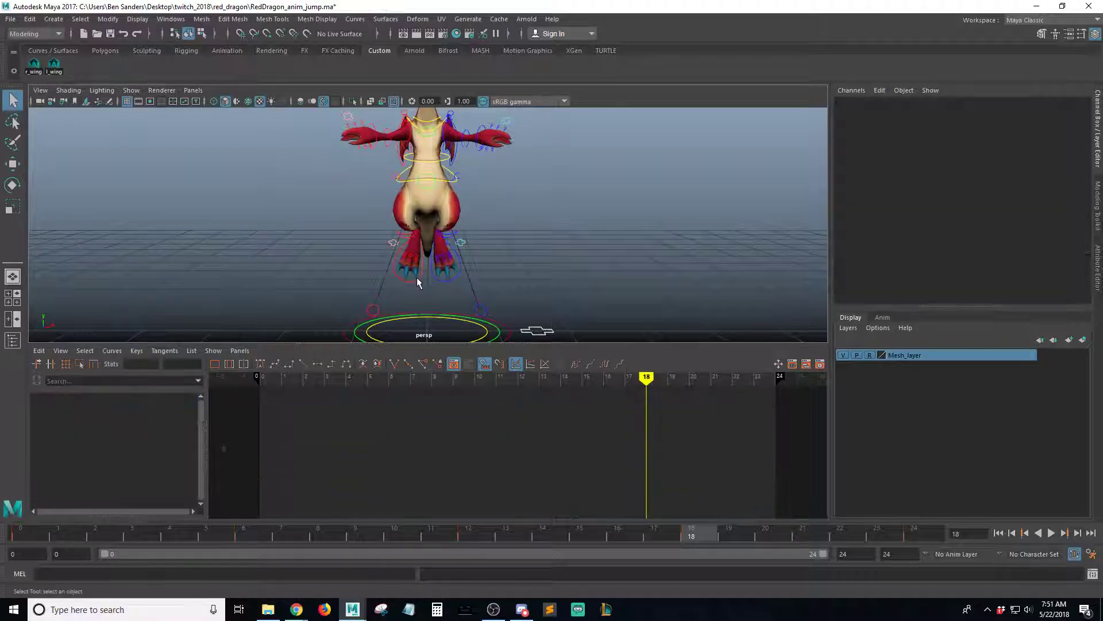
click(417, 279)
alt+drag(534, 258, 564, 225)
click(474, 241)
click(477, 233)
shift+click(477, 178)
alt+drag(481, 209, 432, 200)
key(e)
key(s)
key(q)
Adjust the rotation of the individual arm controls for the airborne pose at frame 18
click(269, 237)
shift+click(421, 241)
key(e)
key(ctrl+z)
key(q)
click(560, 203)
click(537, 221)
key(e)
alt+drag(437, 204, 539, 198)
alt+drag(633, 199, 466, 221)
Select the shoulder and upper-arm controls, rotate them to spread the arms sideways at frame 18, and key them
key(q)
click(335, 207)
click(326, 167)
shift+click(310, 183)
key(e)
key(s)
alt+right_drag(466, 221, 411, 236)
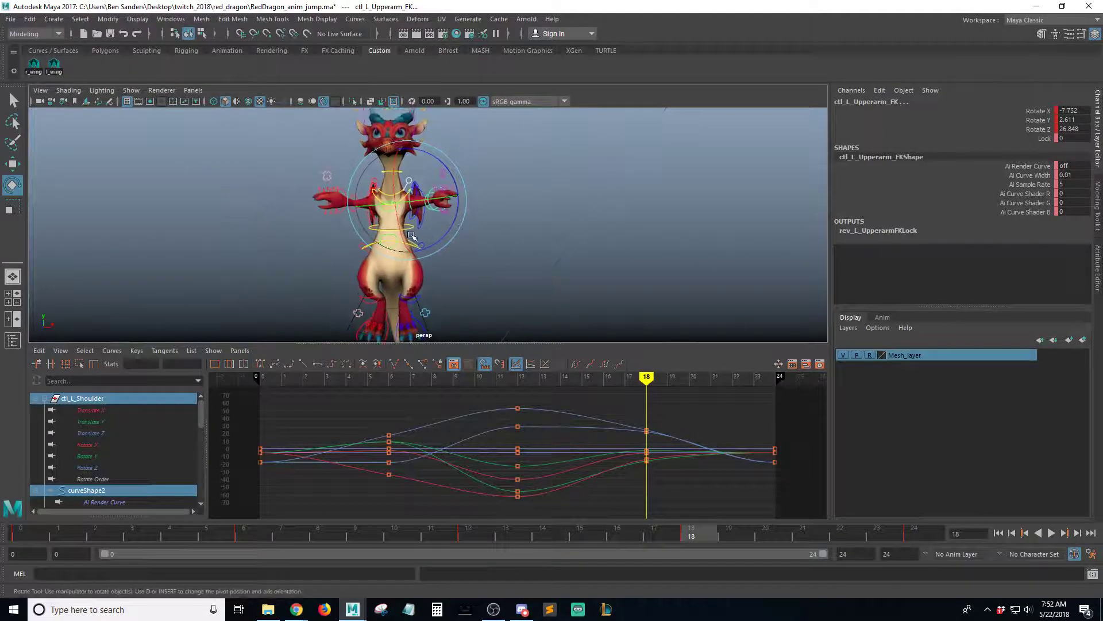
Scrub from the extension at frame 12 past frame 18 to examine the movement of the head and arms
alt+drag(412, 236, 504, 216)
key(q)
alt+middle_drag(504, 215, 508, 264)
alt+drag(507, 264, 477, 230)
alt+middle_drag(477, 230, 446, 251)
alt+right_drag(446, 251, 490, 230)
alt+drag(490, 230, 511, 259)
drag(478, 525, 716, 515)
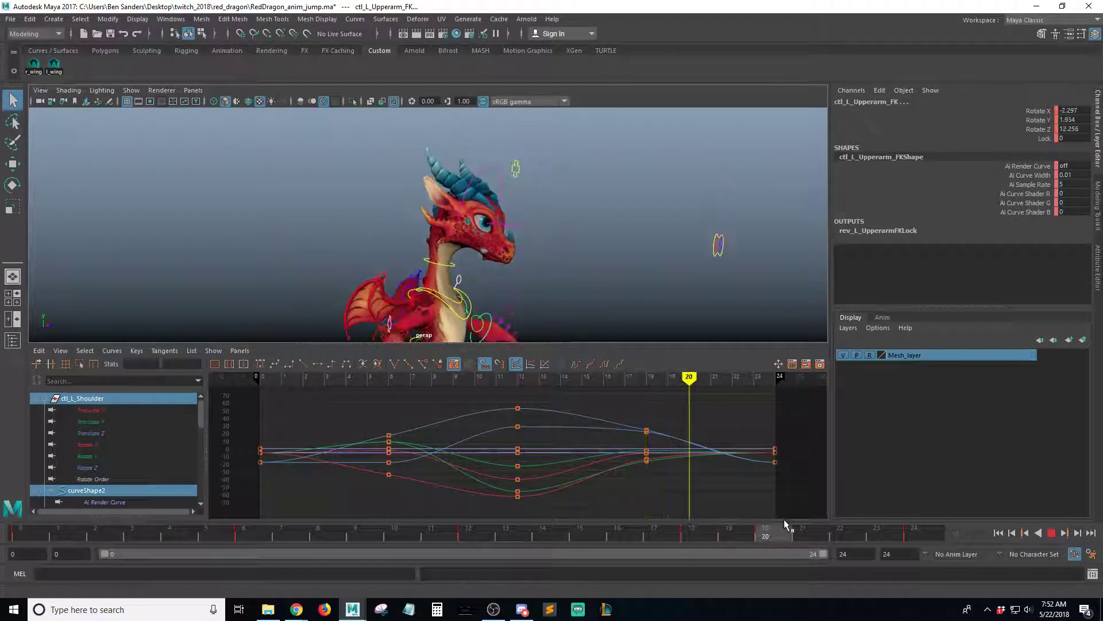
Reposition ctl_L_Foot_IK at frame 18 to Translate X 0.032, Y 1.177 and Z 0.115, offsetting it from the other foot
alt+drag(616, 237, 477, 243)
alt+middle_drag(545, 262, 571, 240)
scroll(540, 251, up, 2)
alt+drag(570, 271, 487, 275)
click(469, 296)
key(w)
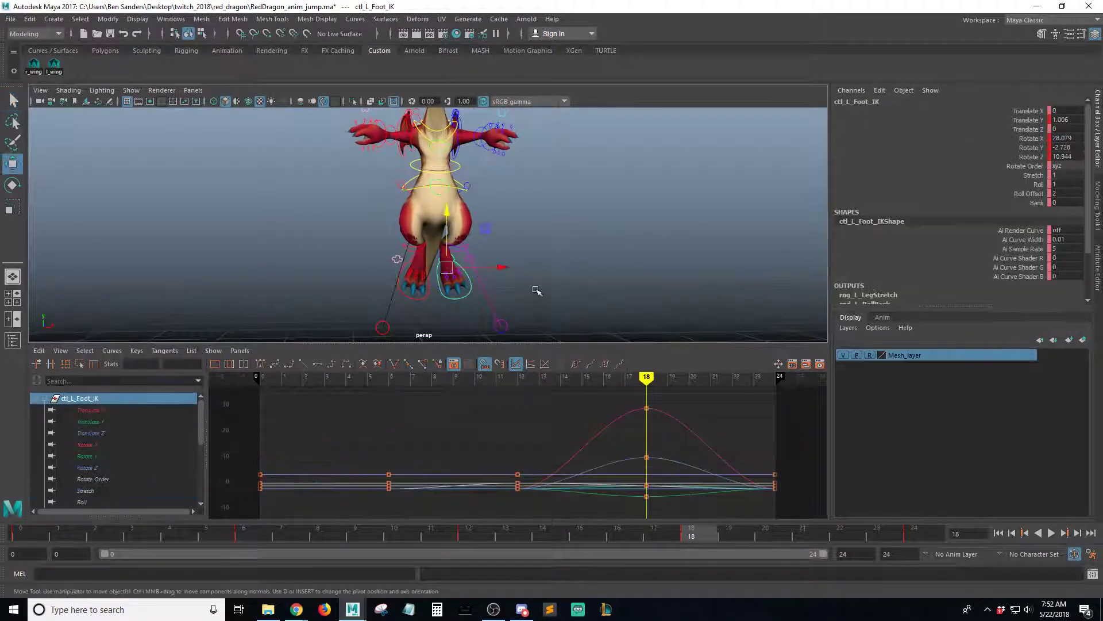
drag(455, 214, 458, 201)
alt+drag(462, 210, 577, 248)
drag(491, 256, 503, 254)
key(q)
alt+drag(571, 252, 544, 292)
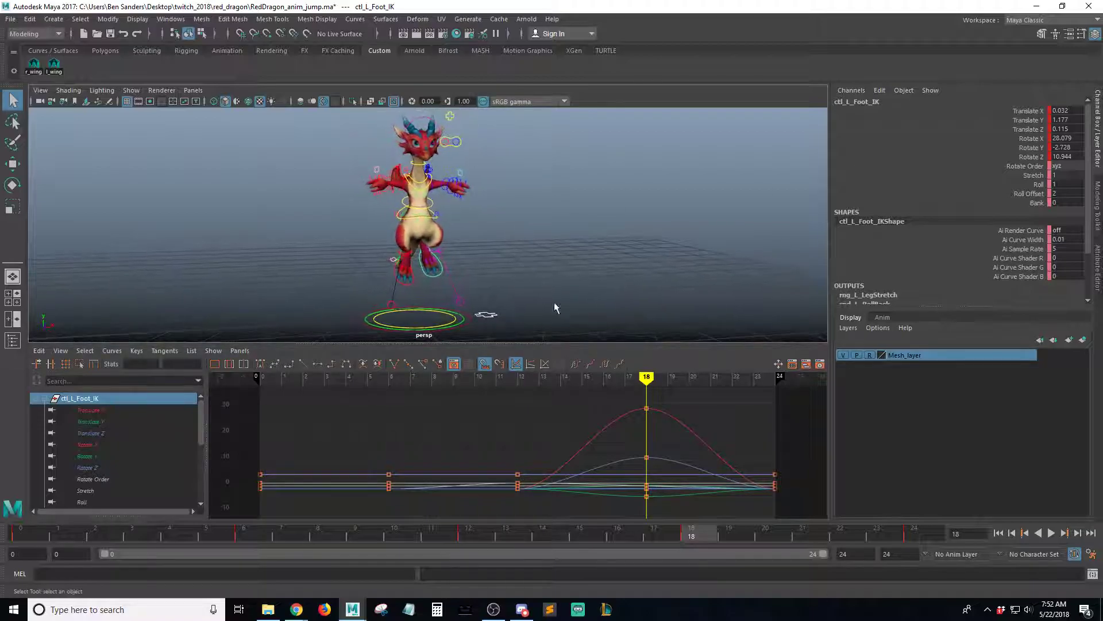
Play back the jump to check the airborne pose and save the scene file
click(466, 528)
key(alt+v)
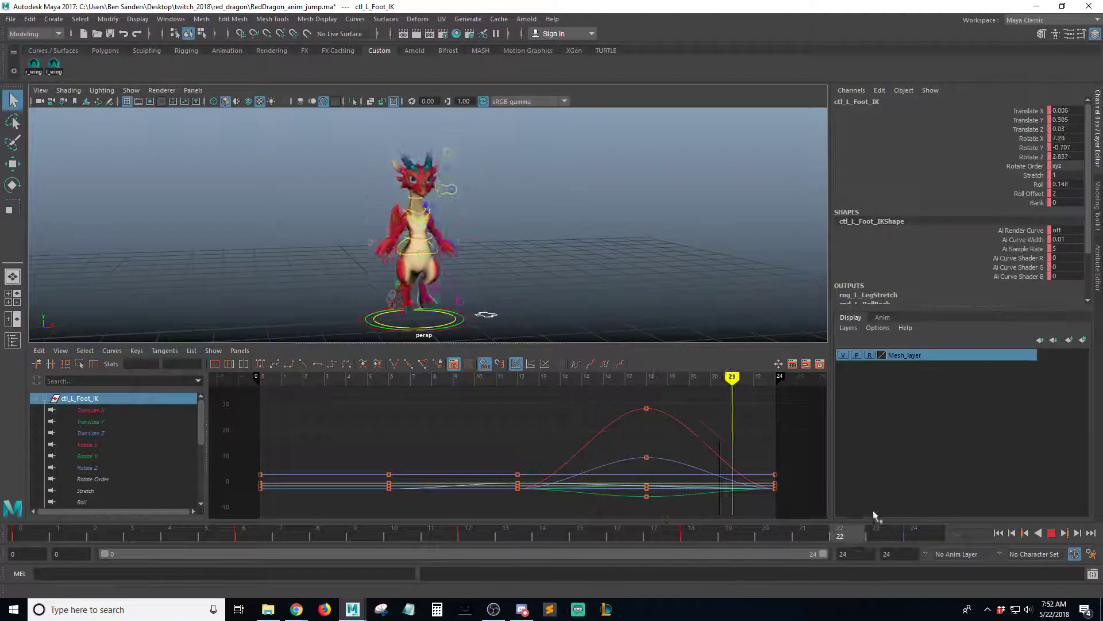
key(alt+v)
alt+drag(563, 245, 560, 208)
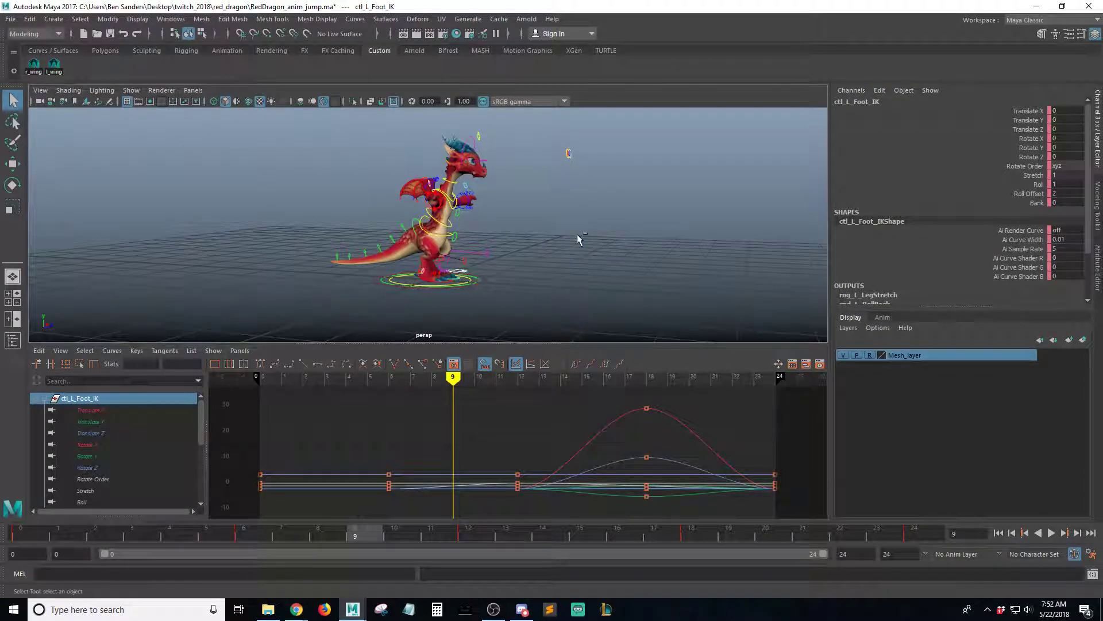
key(ctrl+s)
click(536, 311)
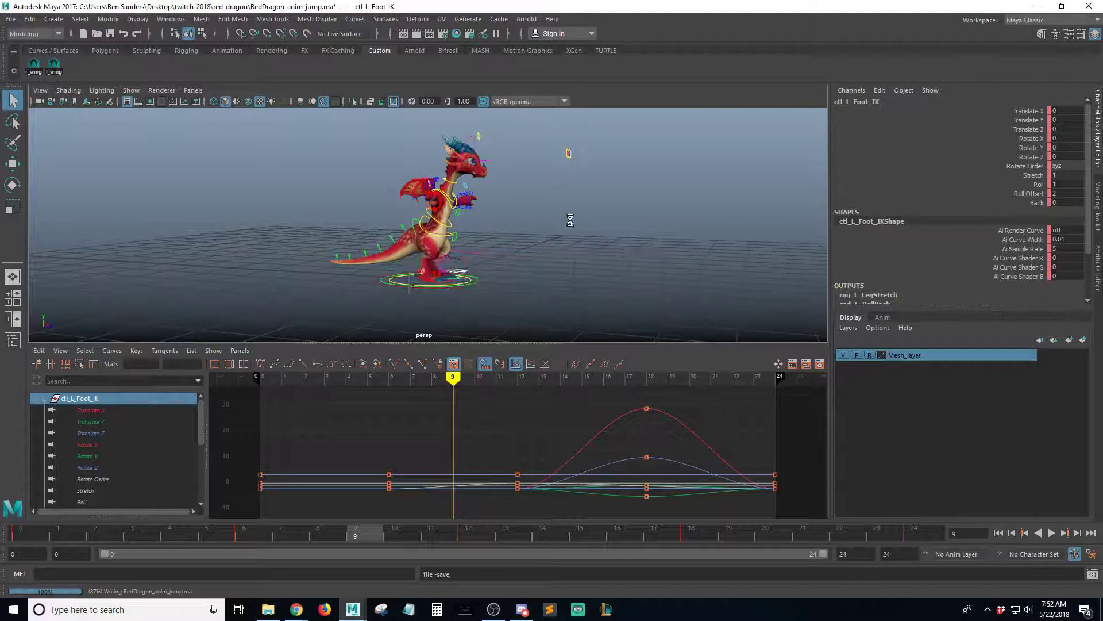
Compare the crouch at frame 6 with the extension at frame 12 and play the animation to check the jump's timing
alt+drag(638, 233, 598, 261)
drag(342, 534, 381, 552)
drag(554, 425, 483, 536)
click(253, 533)
double_click(253, 533)
click(256, 534)
click(468, 535)
click(250, 535)
key(alt+v)
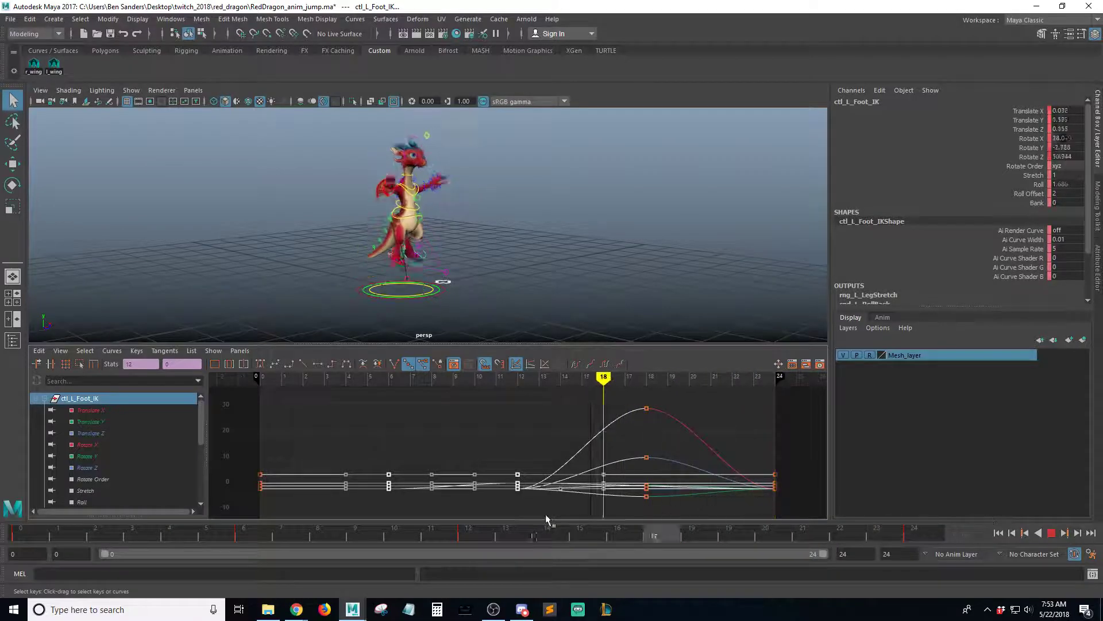
key(alt+v)
alt+right_drag(603, 262, 675, 236)
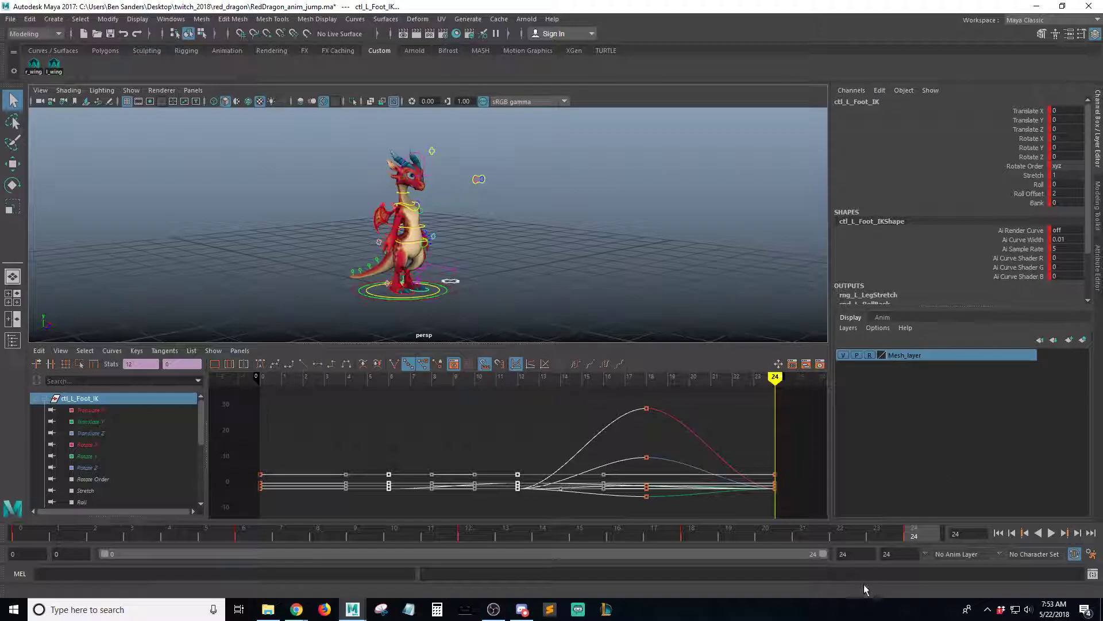
Extend the end of the timeline to frame 30 and scrub up to the closing pose
click(864, 557)
text(30)
key(Return)
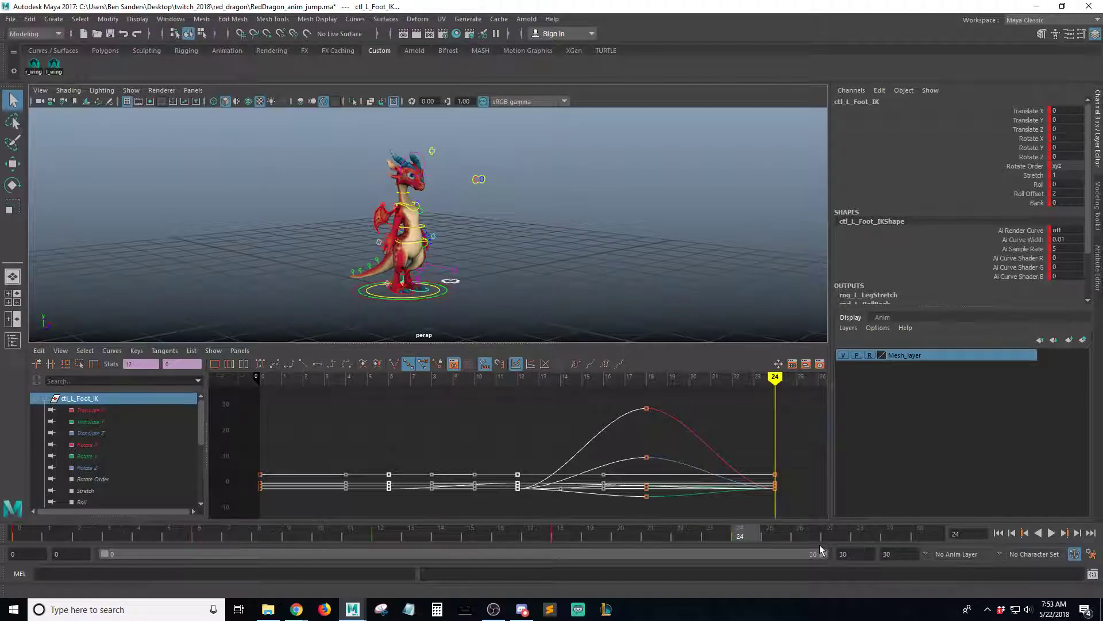
mouse_move(568, 536)
mouse_down()
mouse_move(376, 539)
mouse_move(279, 559)
mouse_move(581, 505)
mouse_move(842, 492)
mouse_move(471, 498)
mouse_move(757, 510)
mouse_up()
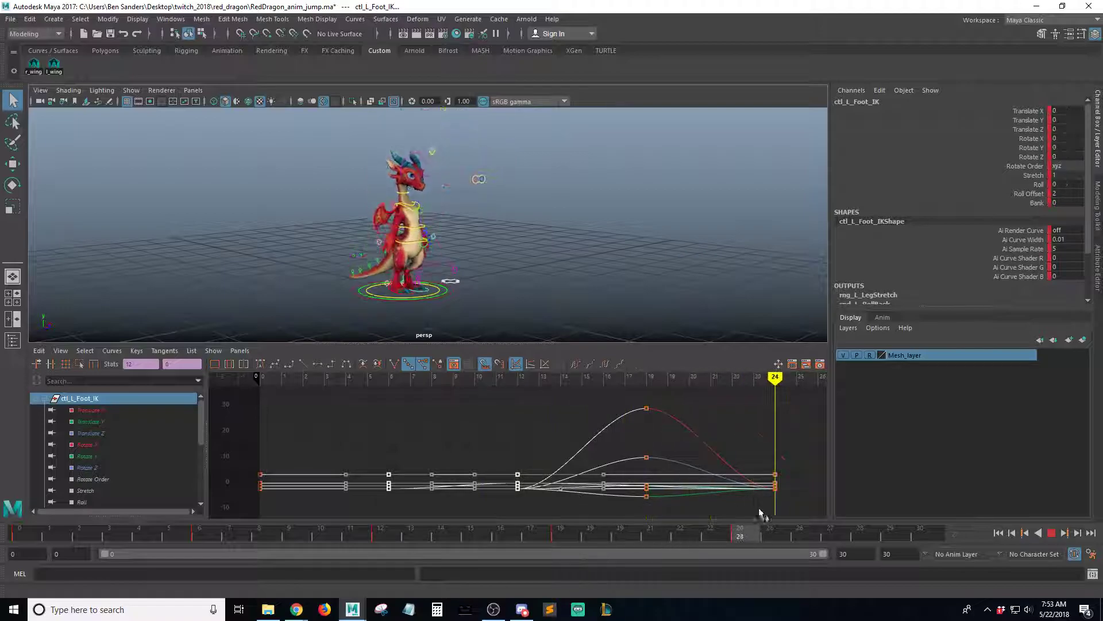
Try to lower ctl_Hips in the standing pose at frame 24
alt+middle_drag(456, 244, 501, 235)
alt+right_drag(502, 235, 709, 274)
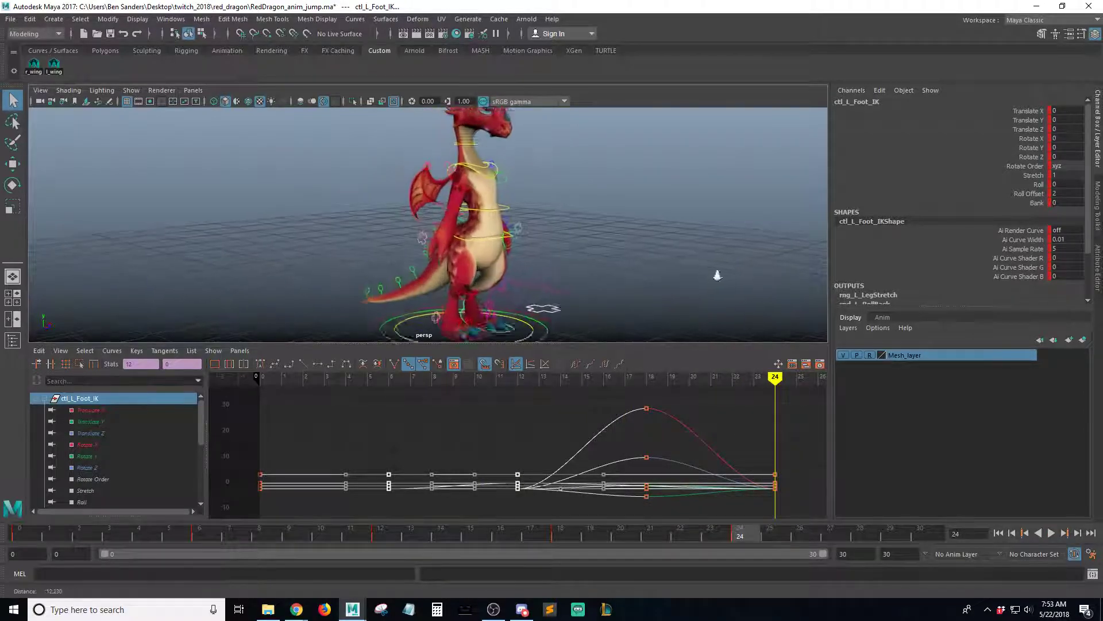
click(495, 239)
key(w)
mouse_move(482, 183)
mouse_down()
mouse_move(482, 205)
mouse_move(482, 195)
mouse_up()
key(ctrl+z)
alt+right_drag(601, 289, 604, 241)
key(q)
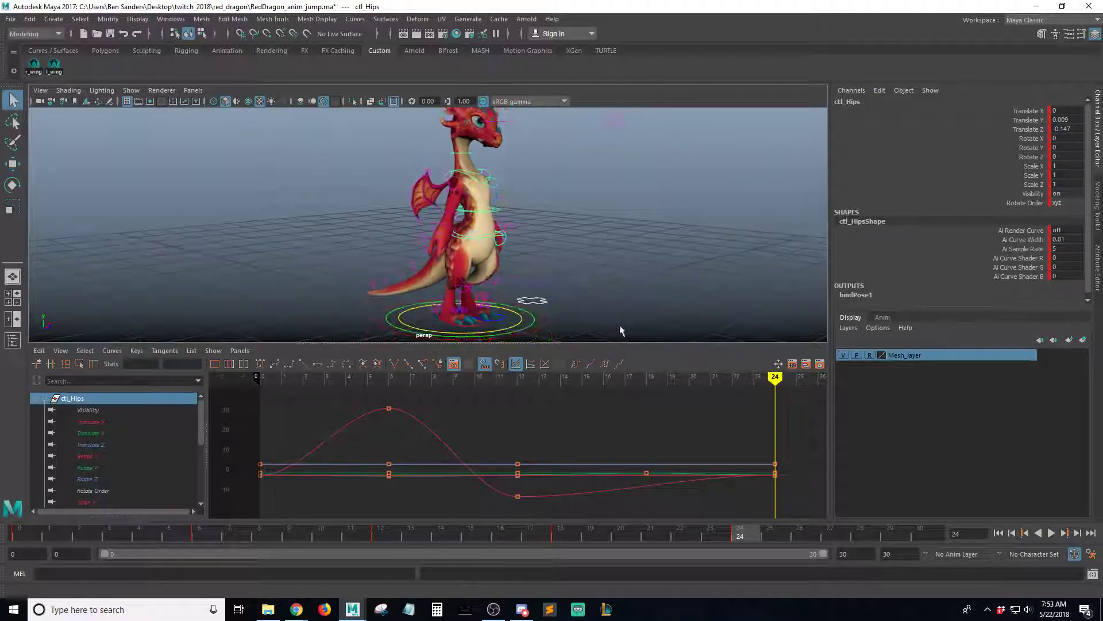
Select all of the dragon's rig controls at frame 24
alt+right_drag(613, 339, 551, 211)
click(597, 170)
drag(591, 125, 281, 340)
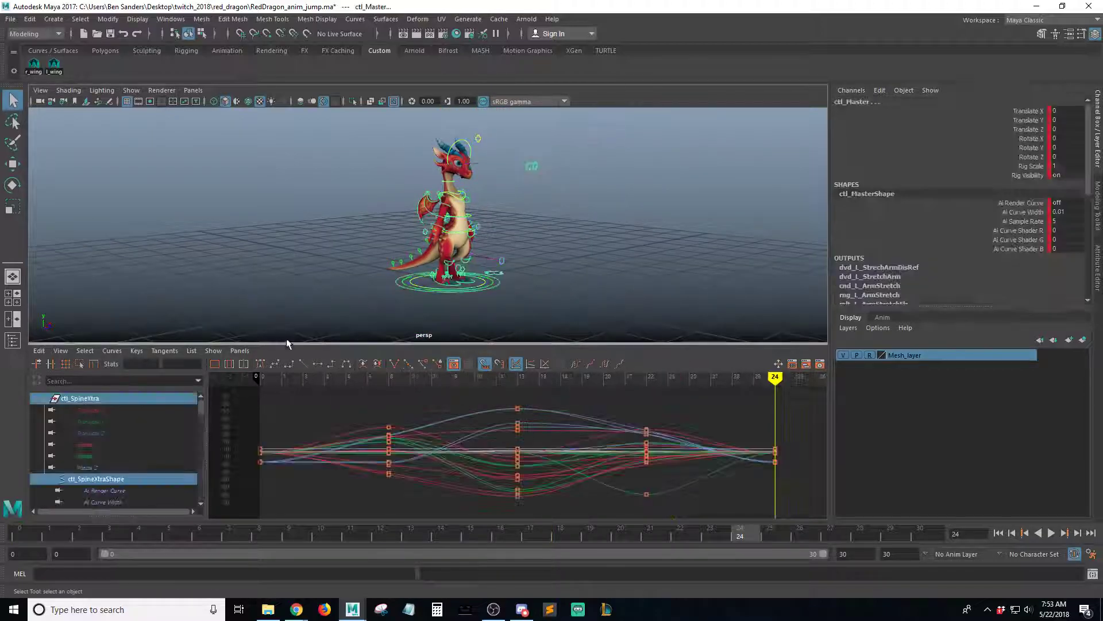
Step through the key poses at frames 18, 12, 6 and 0, and forward again to frame 24, to examine the sequence
click(568, 531)
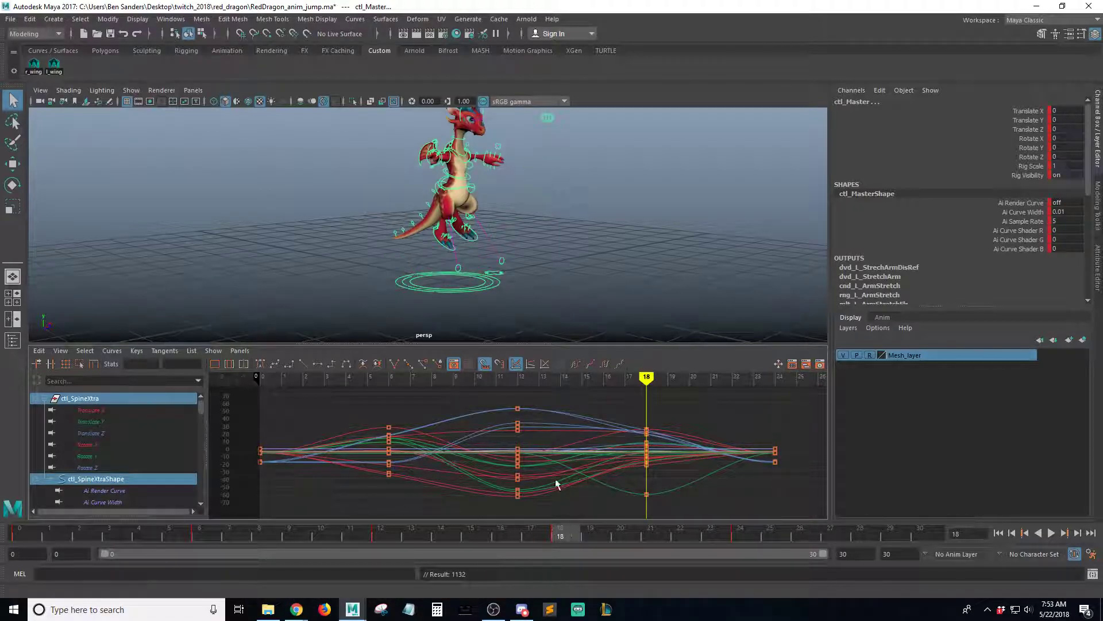
click(388, 532)
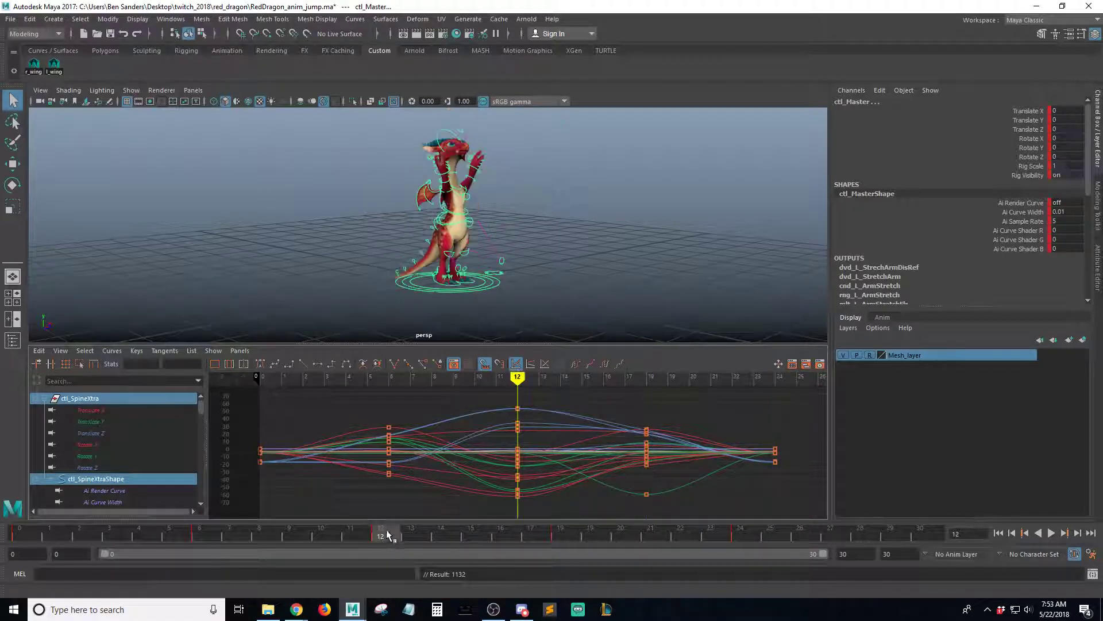
click(213, 531)
click(22, 532)
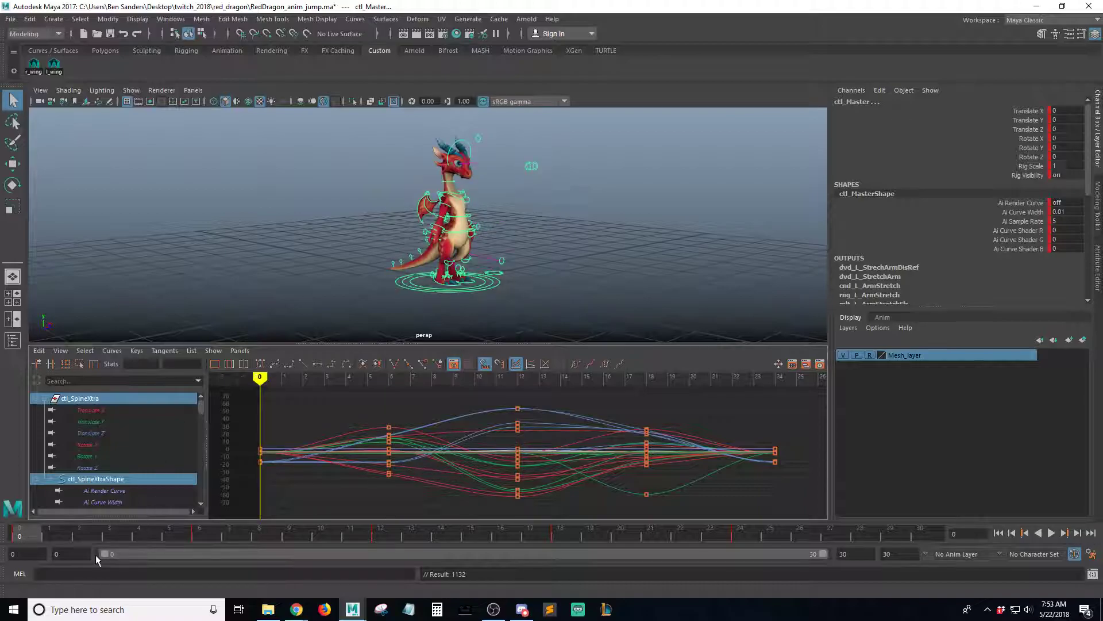
click(210, 535)
click(393, 536)
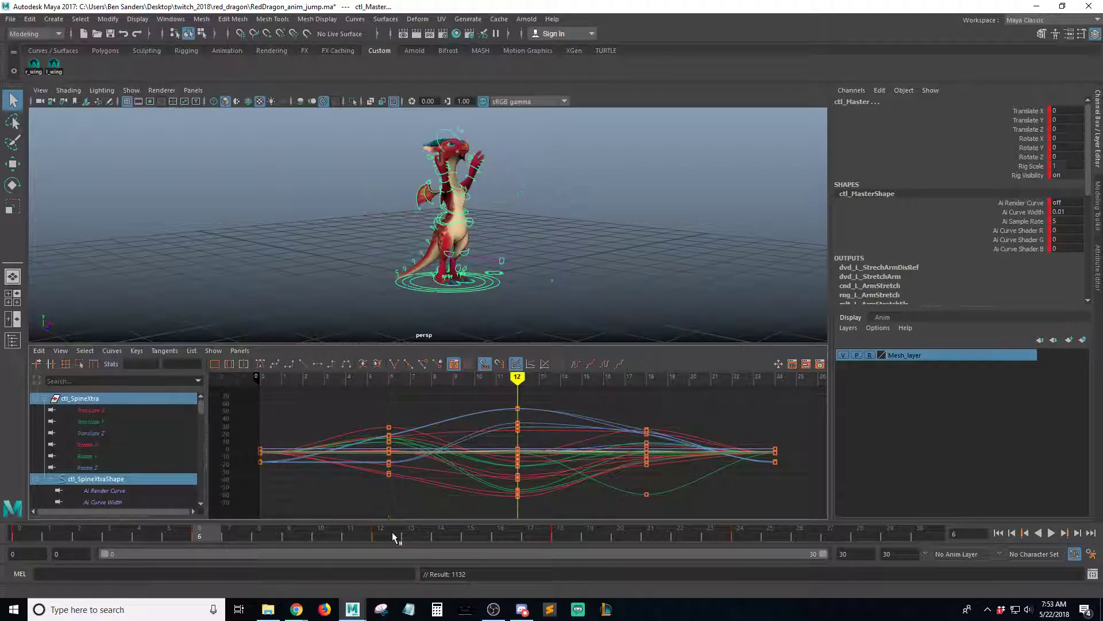
click(572, 536)
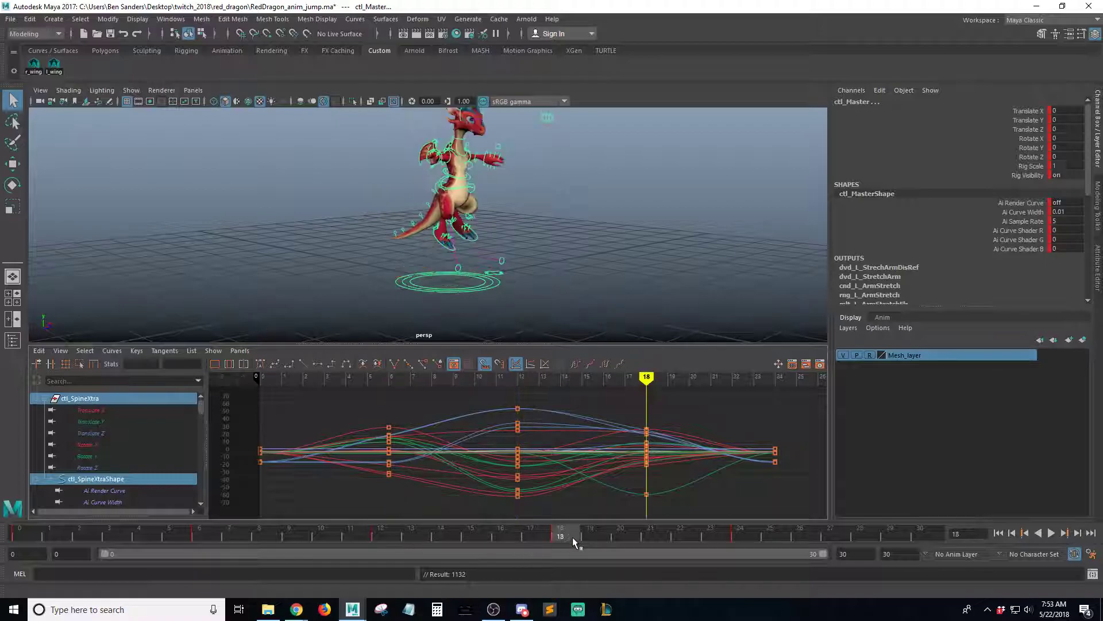
click(747, 540)
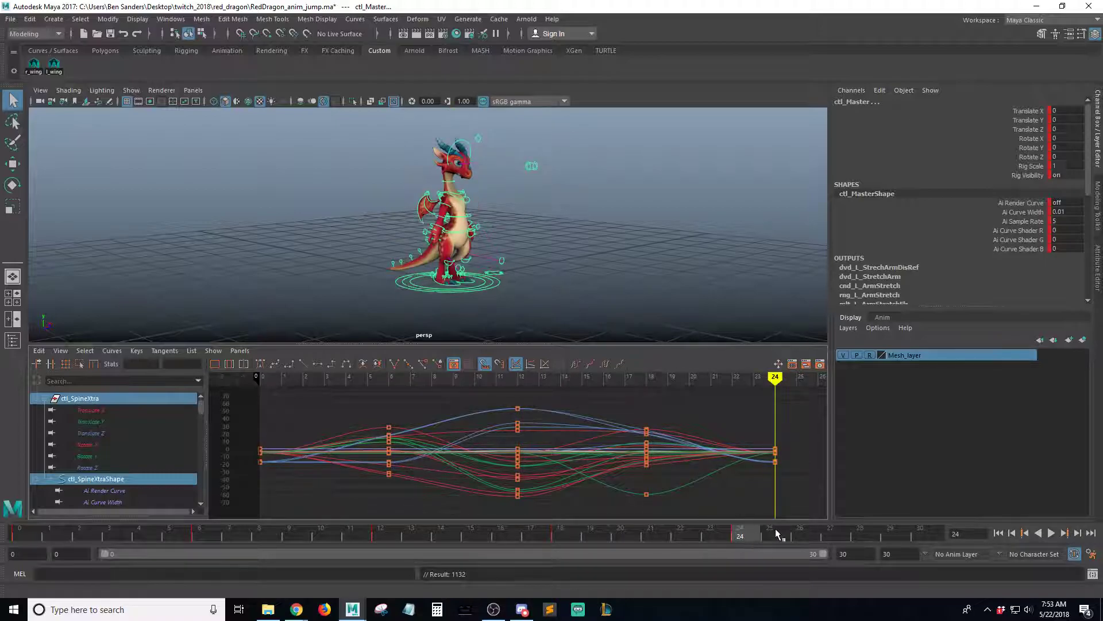
Move all of the rig's frame 24 keys to frame 30 in the Graph Editor and frame all the curves
mouse_move(797, 440)
alt+middle_down()
mouse_move(722, 443)
mouse_move(744, 443)
alt+middle_up()
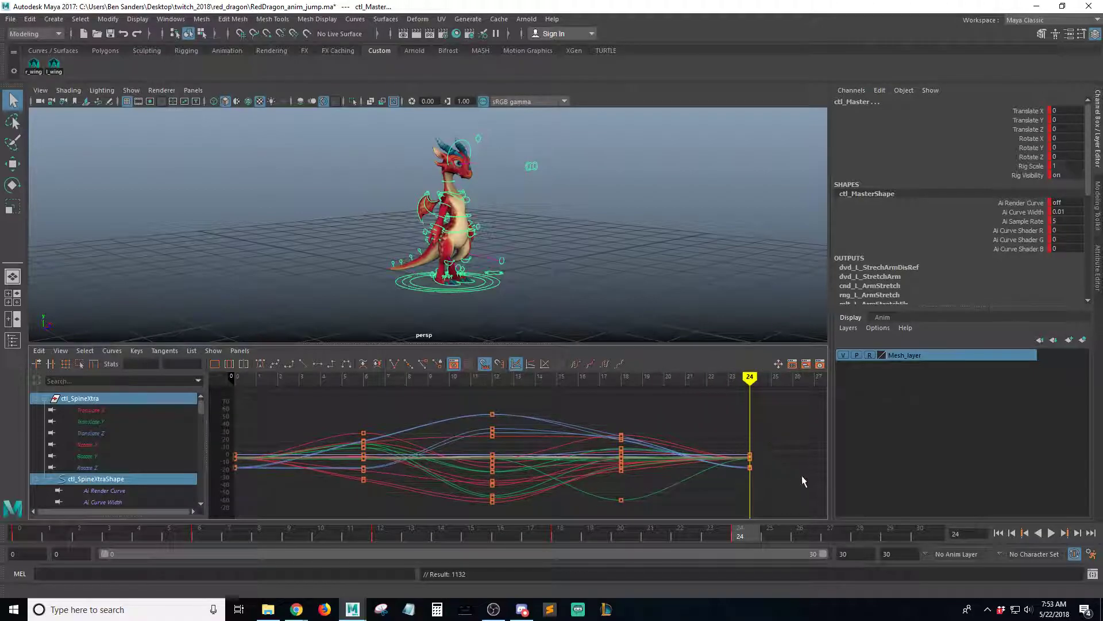
drag(738, 508, 739, 509)
alt+middle_drag(774, 489, 689, 491)
key(w)
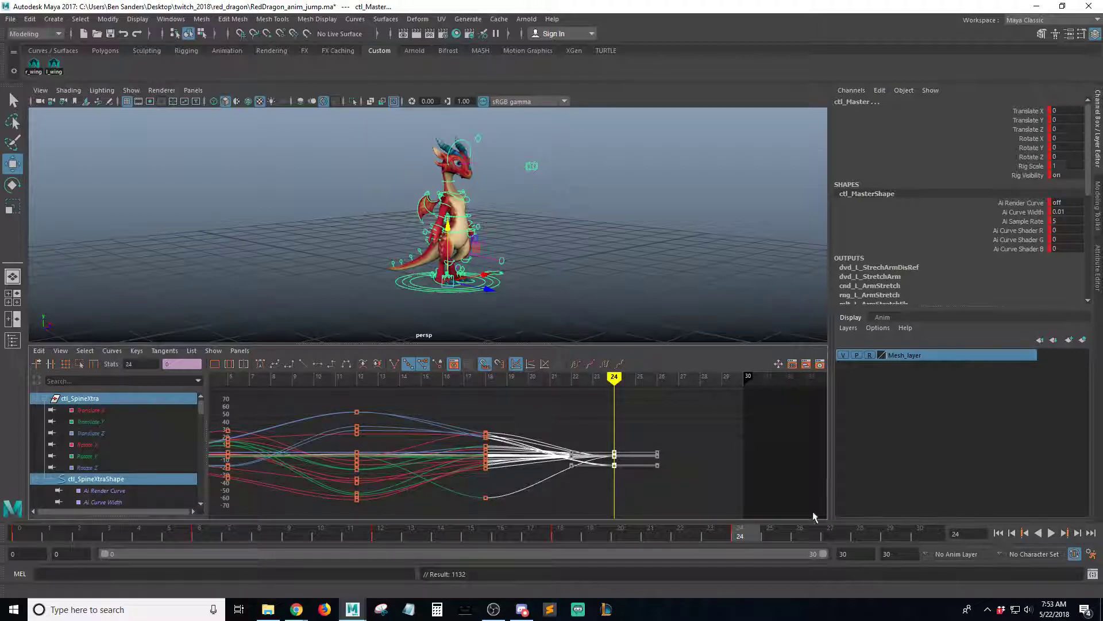
shift+middle_drag(694, 486, 829, 482)
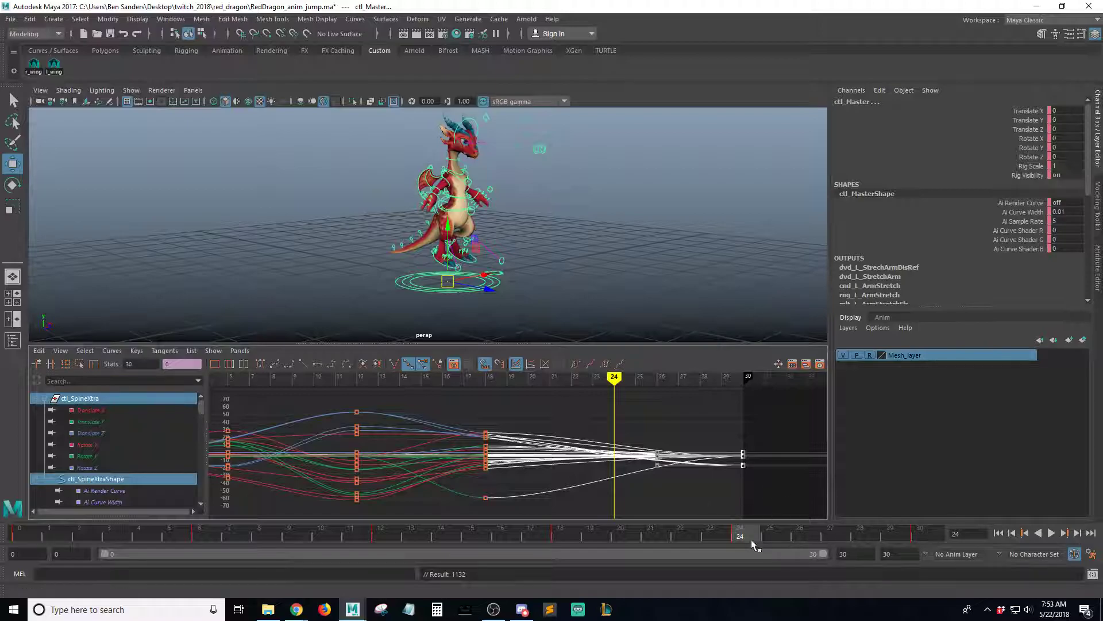
click(702, 498)
key(a)
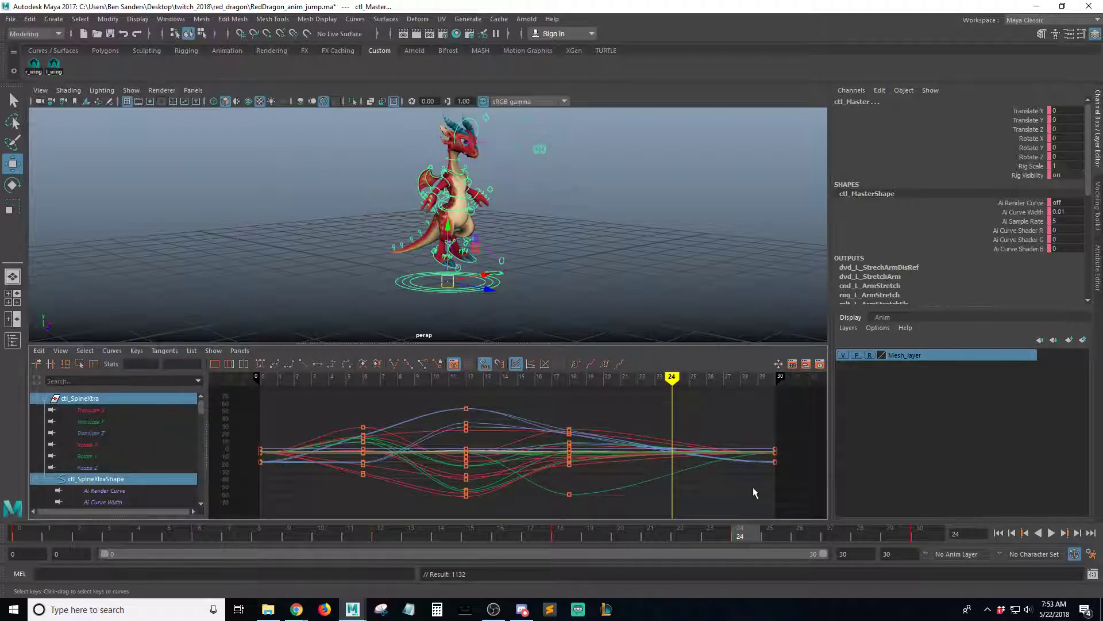
Key all rig controls at frame 24 and scrub to the standing pose at frame 30
click(926, 534)
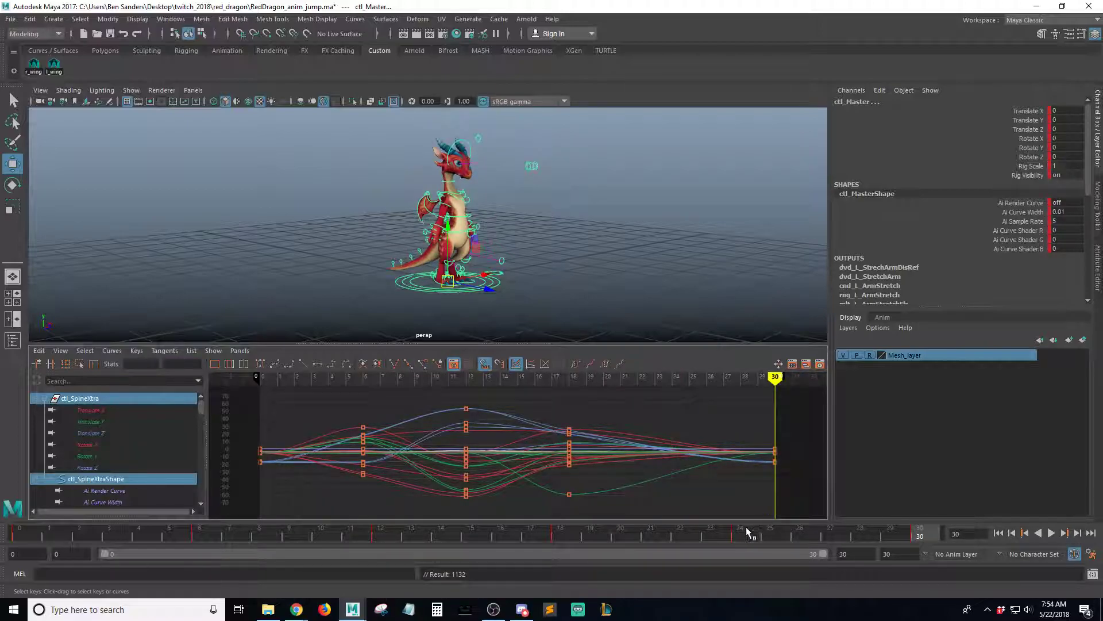
click(745, 534)
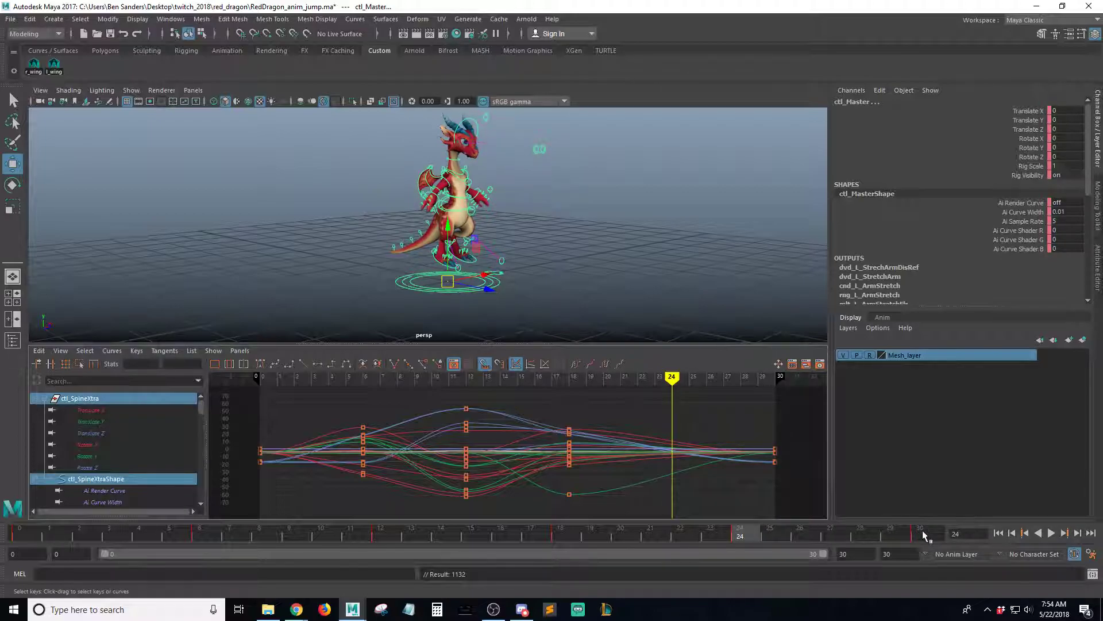
key(s)
drag(747, 534, 922, 536)
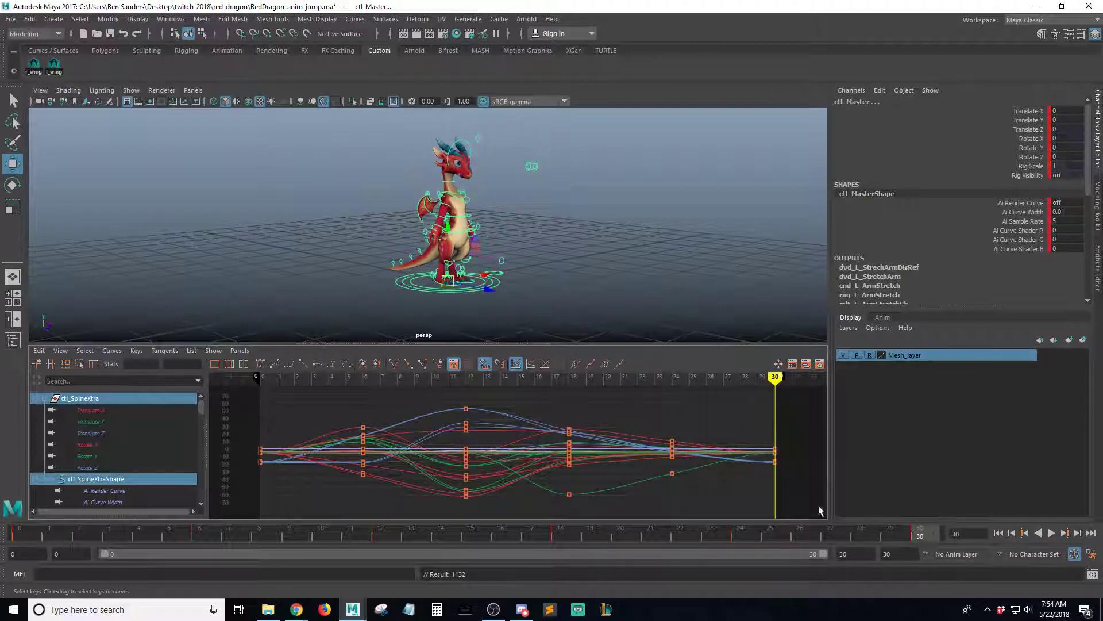
Undo the in-between key at frame 24 and the move of the standing-pose keys to frame 30
key(ctrl+z)
key(ctrl+z)
key(ctrl+z)
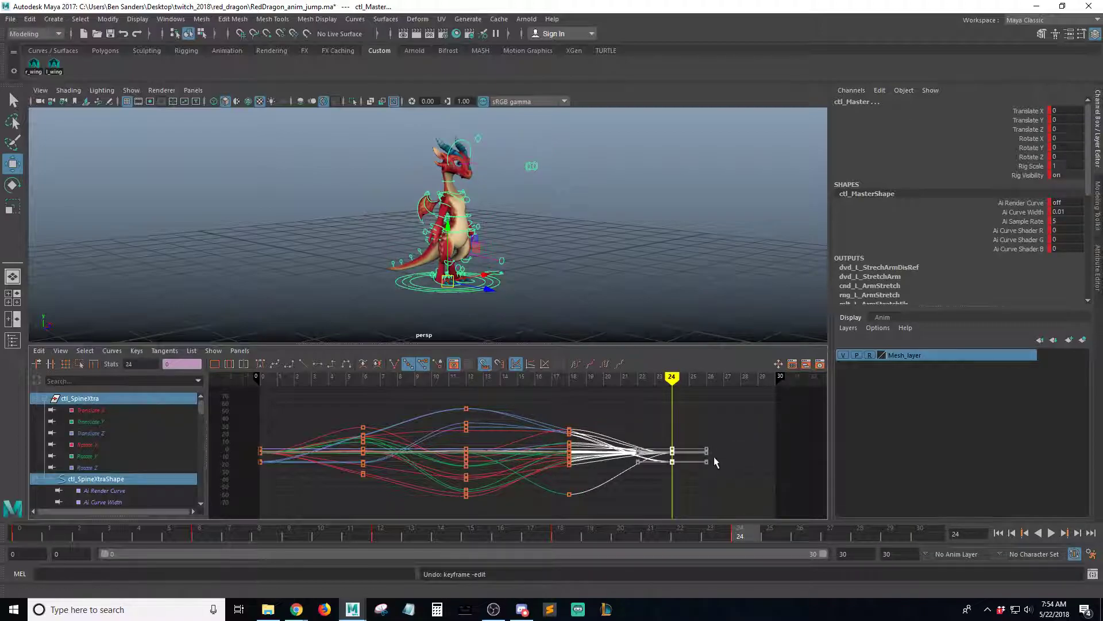
key(q)
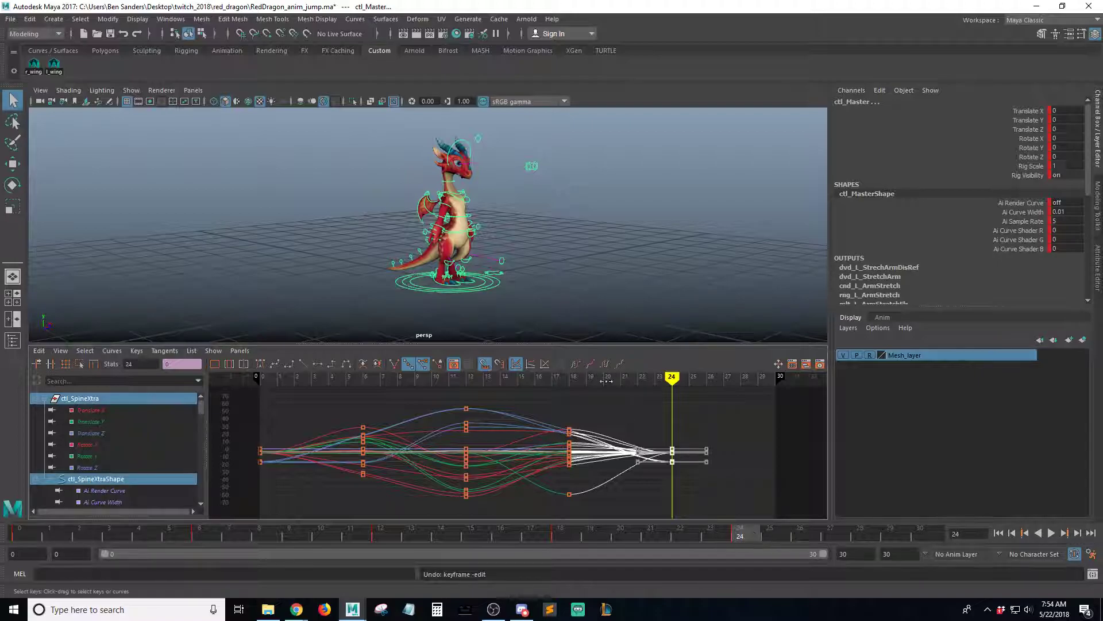
alt+drag(589, 208, 690, 227)
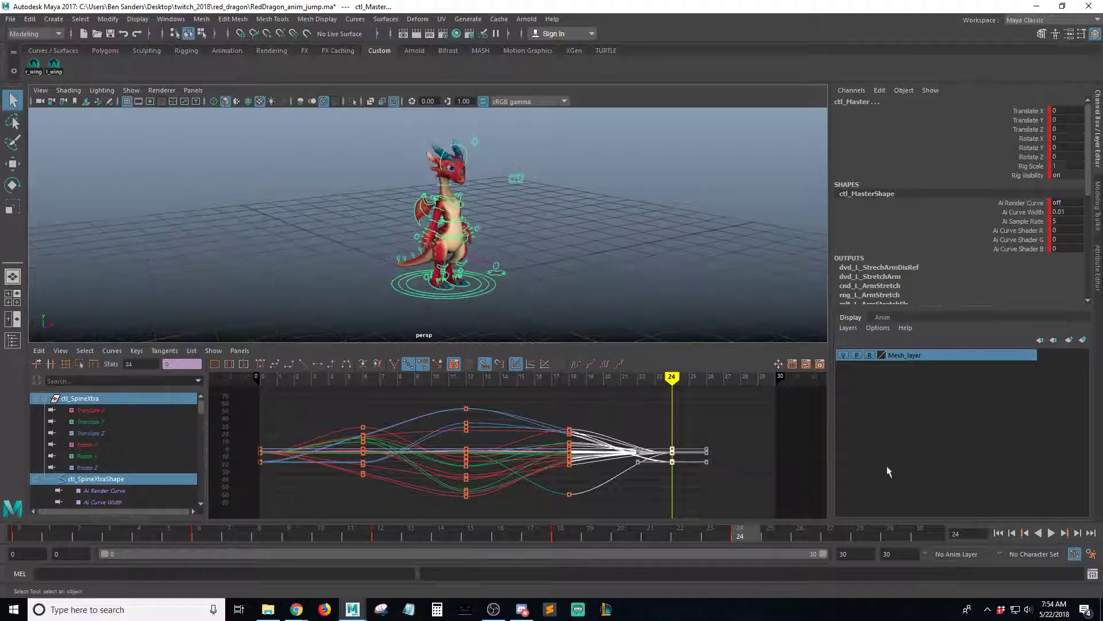
Key all rig controls in the standing pose at frame 30
click(935, 528)
key(s)
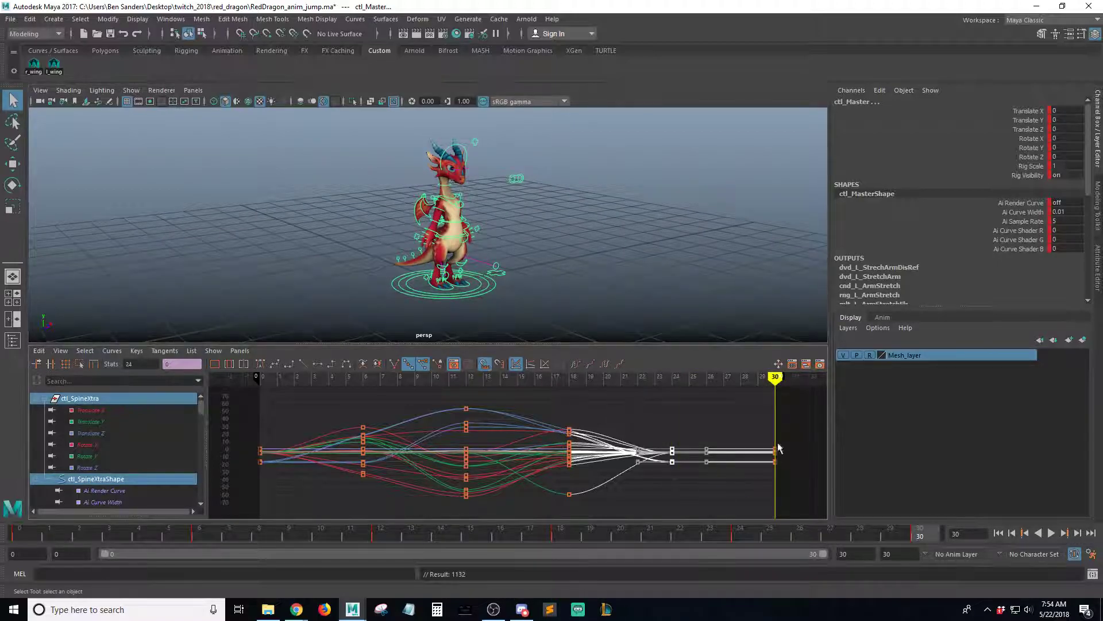
At frame 24, lower the hips control to about -0.09 in Translate Y and tilt it slightly forward for the landing
click(741, 531)
alt+drag(540, 230, 581, 241)
alt+right_drag(580, 241, 722, 296)
click(707, 261)
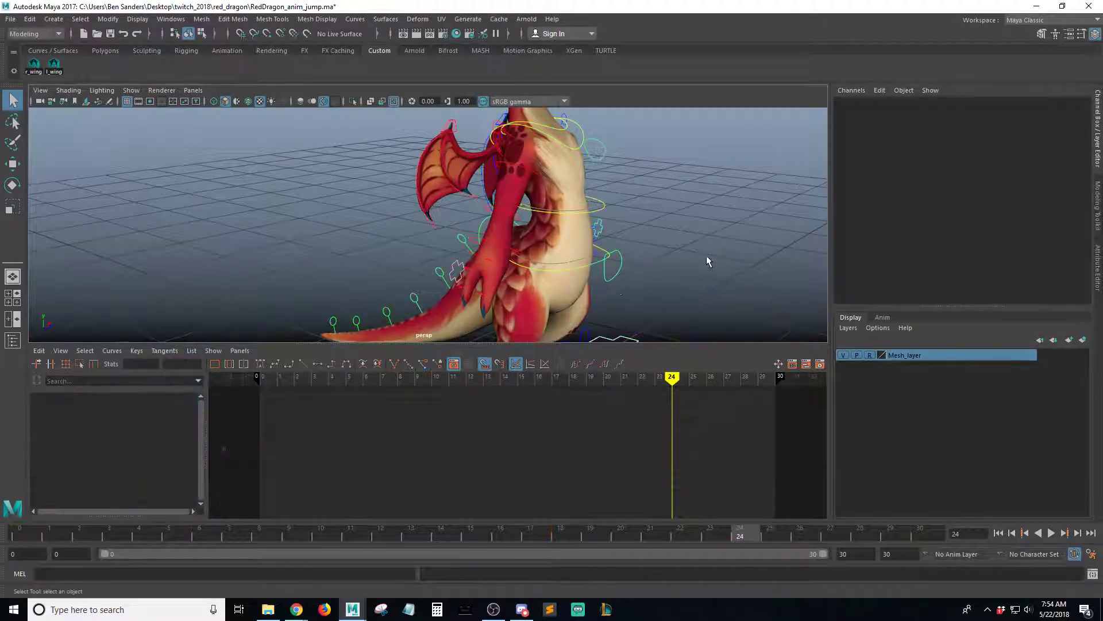
click(582, 268)
key(w)
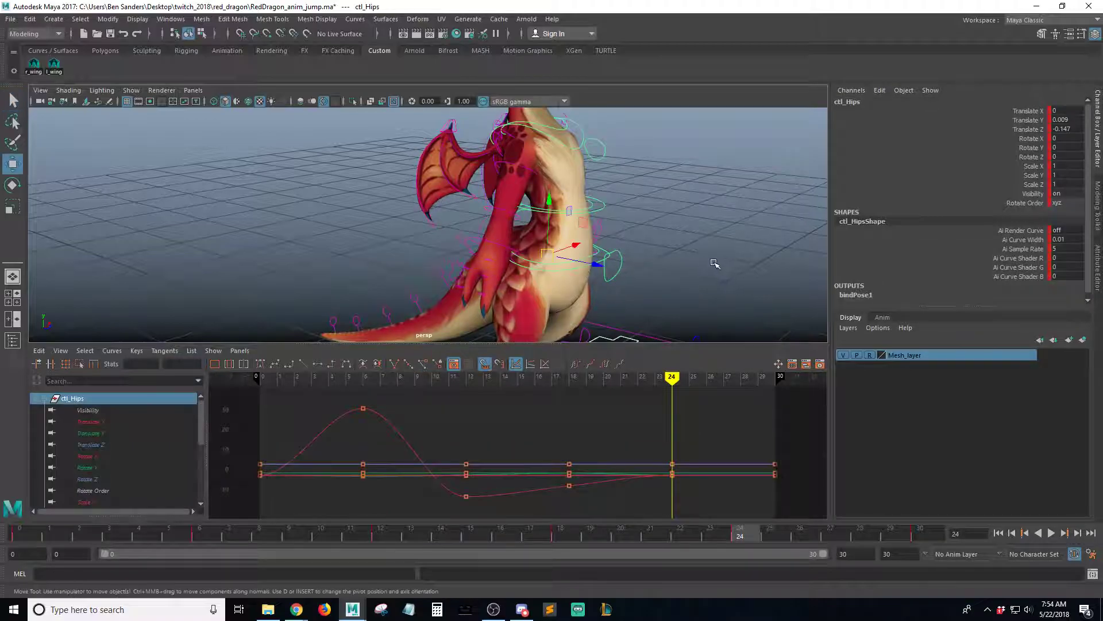
alt+drag(716, 264, 572, 241)
drag(527, 190, 527, 202)
alt+right_drag(613, 221, 523, 236)
alt+drag(523, 237, 572, 252)
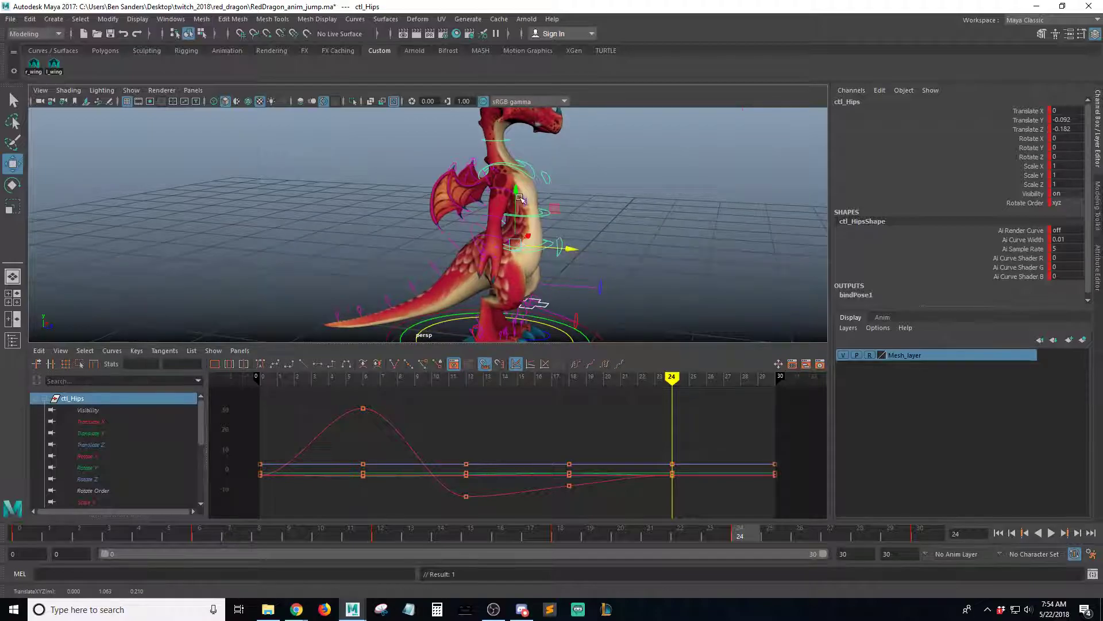
key(e)
alt+drag(621, 227, 556, 235)
alt+right_drag(566, 230, 595, 214)
alt+drag(595, 214, 659, 221)
Rotate the right and left shoulder and upper arm controls at frame 24 to pose the arms for the landing
key(q)
click(513, 151)
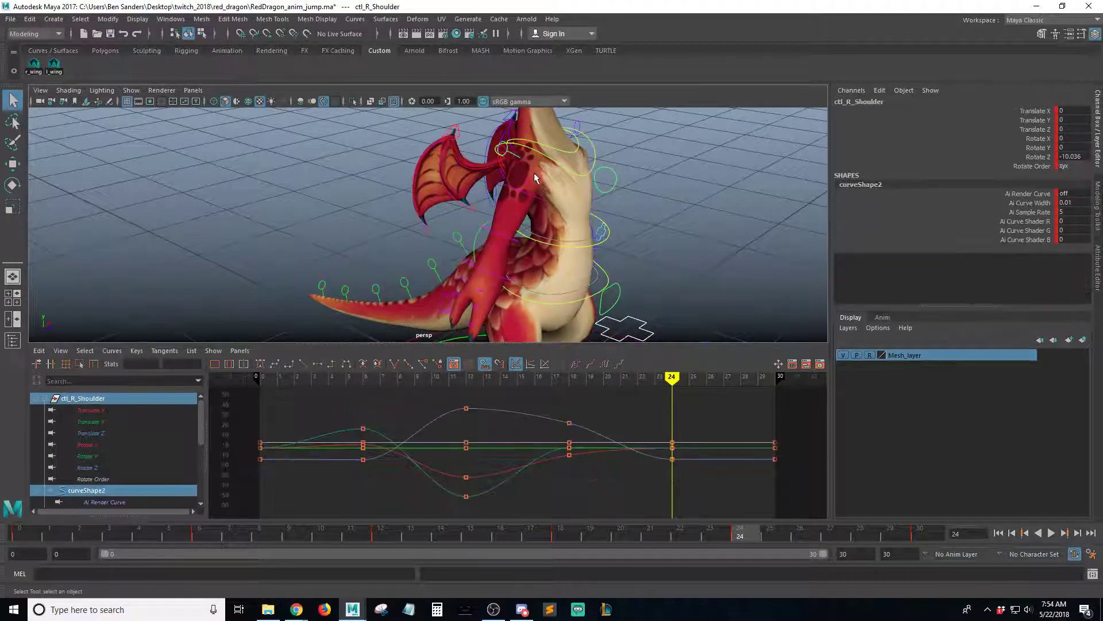
shift+click(531, 195)
alt+right_drag(606, 211, 608, 216)
alt+drag(607, 216, 501, 185)
key(e)
alt+drag(501, 185, 415, 186)
click(407, 162)
shift+click(391, 188)
key(e)
alt+drag(415, 186, 468, 224)
Bend the dragon's forearms at frame 24 by rotating their FK controls
key(q)
click(477, 225)
alt+drag(540, 222, 481, 220)
key(e)
alt+drag(481, 220, 441, 236)
key(q)
click(473, 252)
click(449, 260)
key(e)
drag(437, 247, 438, 248)
Scrub through the landing up to frame 30, then back to the crouch at frame 6, to review the poses
key(q)
alt+drag(438, 248, 596, 214)
alt+right_drag(596, 214, 549, 231)
drag(571, 534, 922, 532)
alt+drag(552, 225, 534, 242)
drag(548, 536, 197, 543)
Try rotating the right ankle IK control about -33 degrees in X at frame 6
alt+middle_drag(482, 282, 517, 239)
alt+right_drag(518, 240, 717, 238)
alt+drag(718, 242, 554, 227)
alt+right_drag(554, 226, 546, 263)
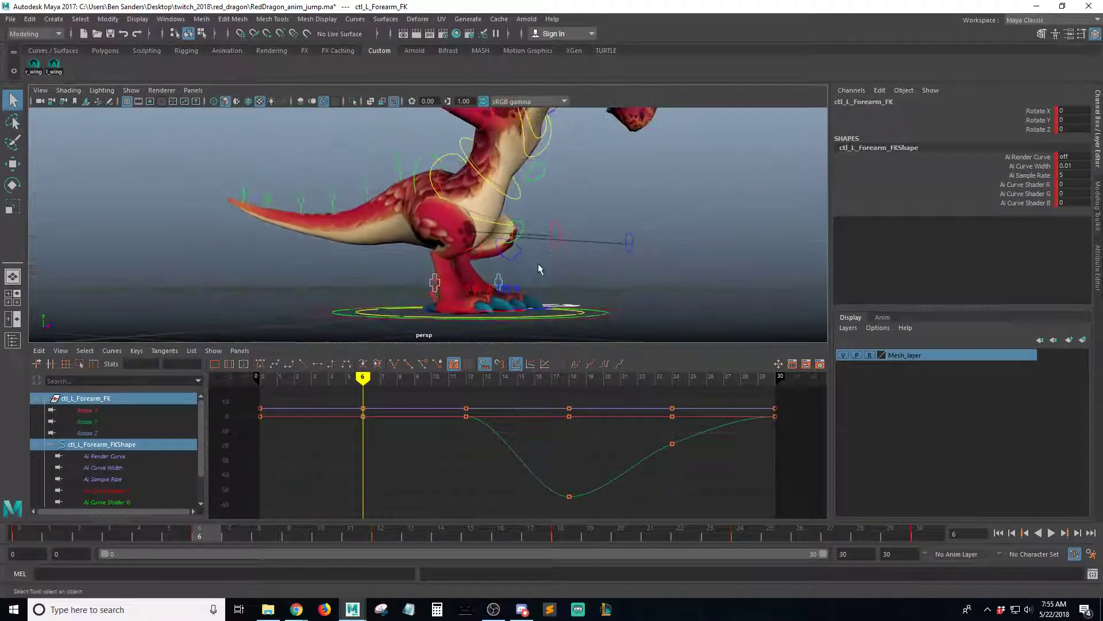
alt+drag(546, 263, 518, 195)
click(504, 177)
key(w)
alt+drag(464, 151, 505, 253)
click(460, 292)
alt+drag(460, 292, 511, 273)
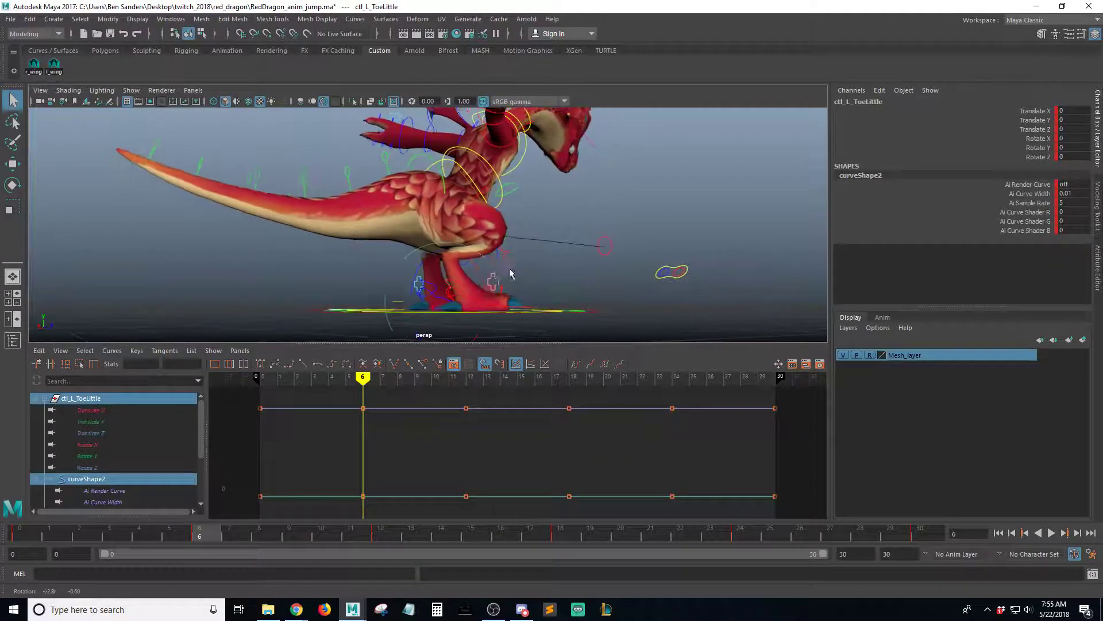
click(467, 290)
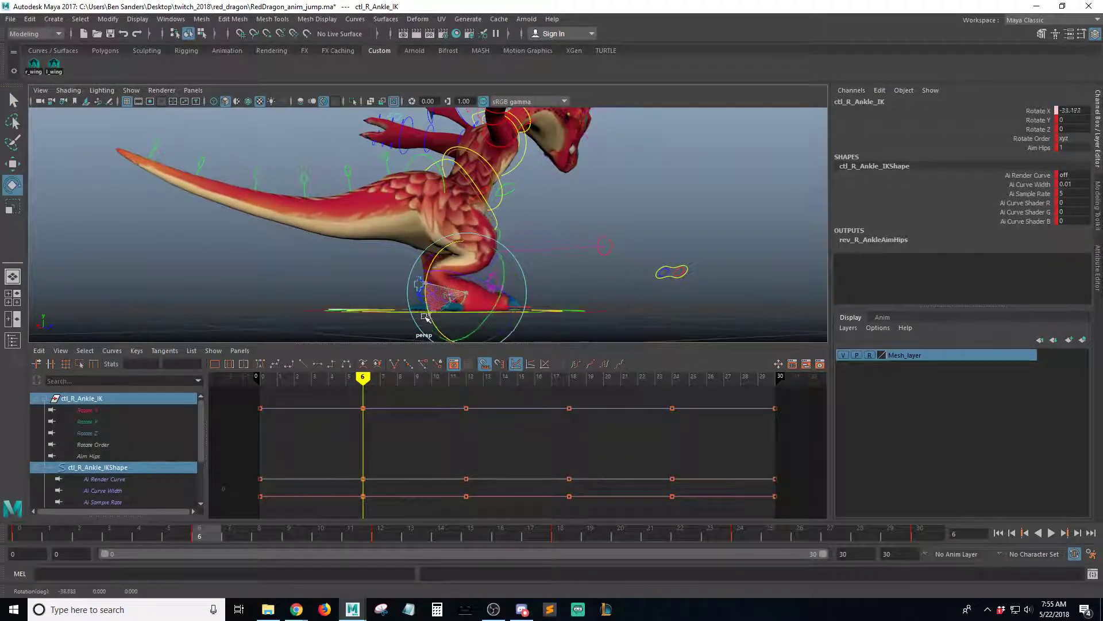
alt+drag(502, 229, 514, 258)
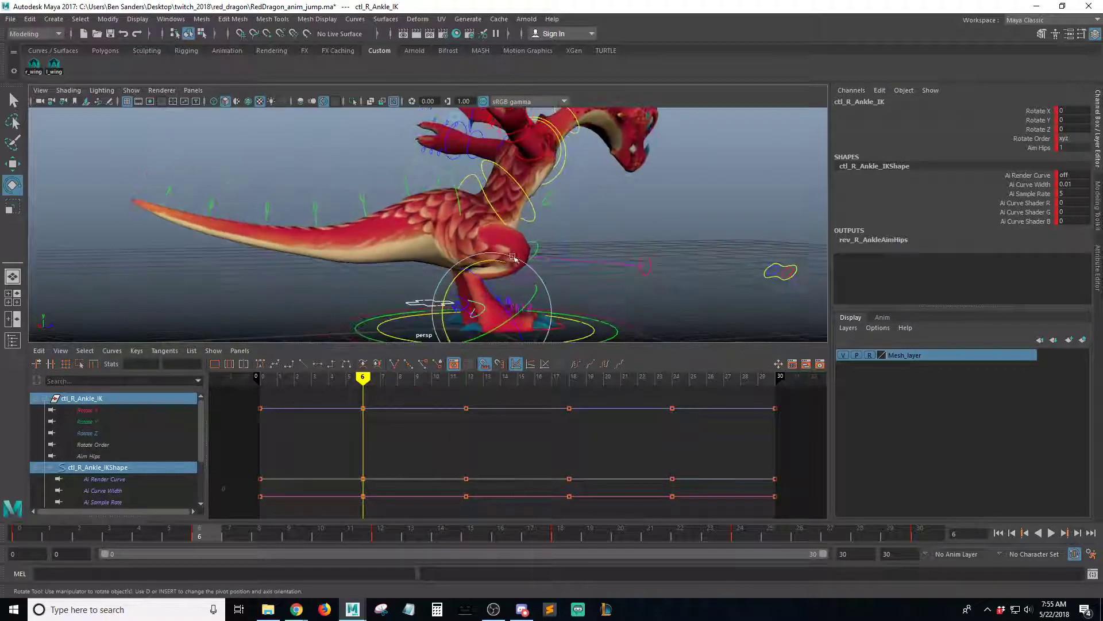
Reposition the hips control at frame 6 to Translate Y -0.507 and Translate Z -0.429 for the crouch
click(487, 201)
mouse_move(487, 201)
alt+mouse_down()
mouse_move(561, 242)
mouse_move(495, 178)
mouse_move(485, 184)
alt+mouse_up()
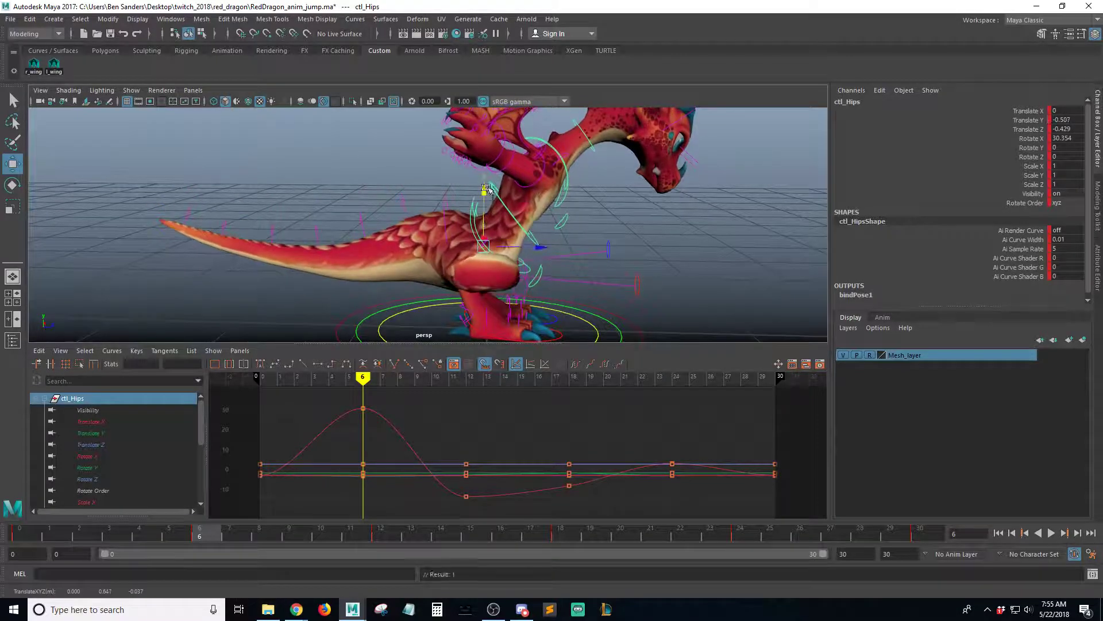
alt+drag(517, 287, 527, 264)
alt+middle_drag(621, 270, 648, 224)
scroll(576, 249, up, 3)
alt+drag(554, 254, 724, 230)
key(q)
Rotate the ankle IK controls at frame 6 to bend the lower legs, turning the left one about -25 degrees in X
alt+drag(657, 234, 468, 203)
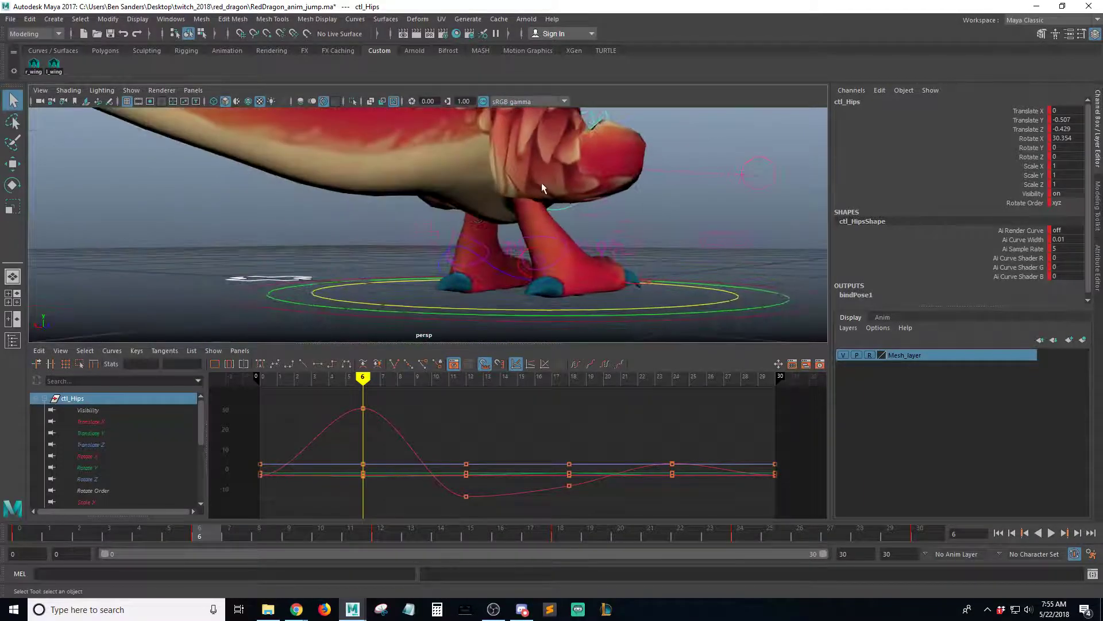
alt+right_drag(541, 184, 581, 207)
alt+drag(581, 206, 551, 174)
alt+drag(518, 254, 546, 293)
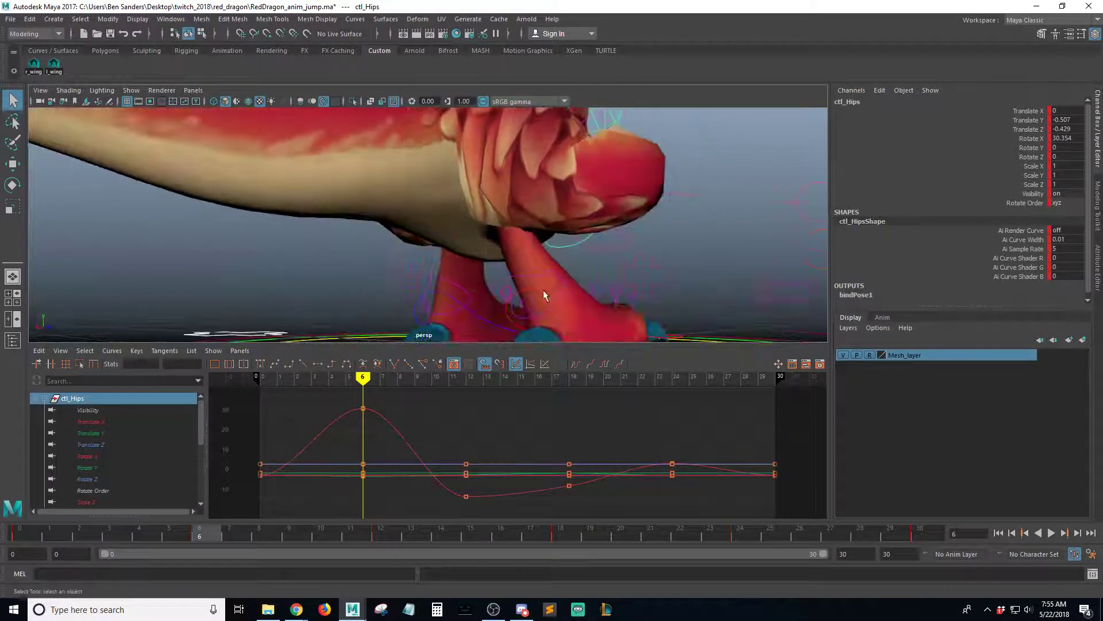
click(519, 275)
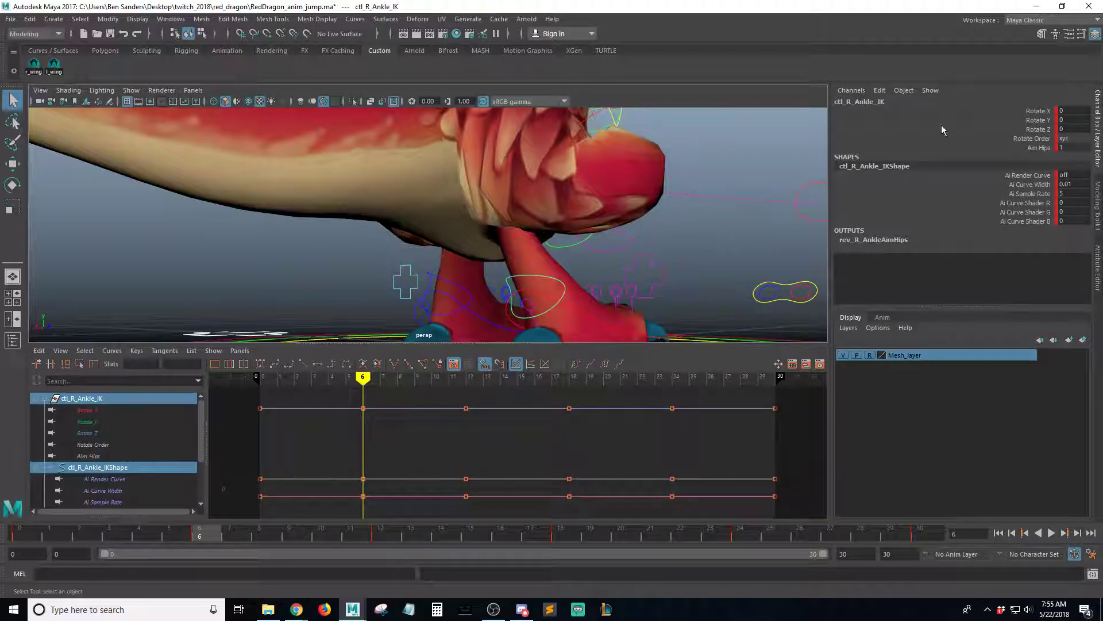
alt+drag(676, 204, 256, 245)
key(e)
key(q)
key(e)
drag(213, 275, 643, 286)
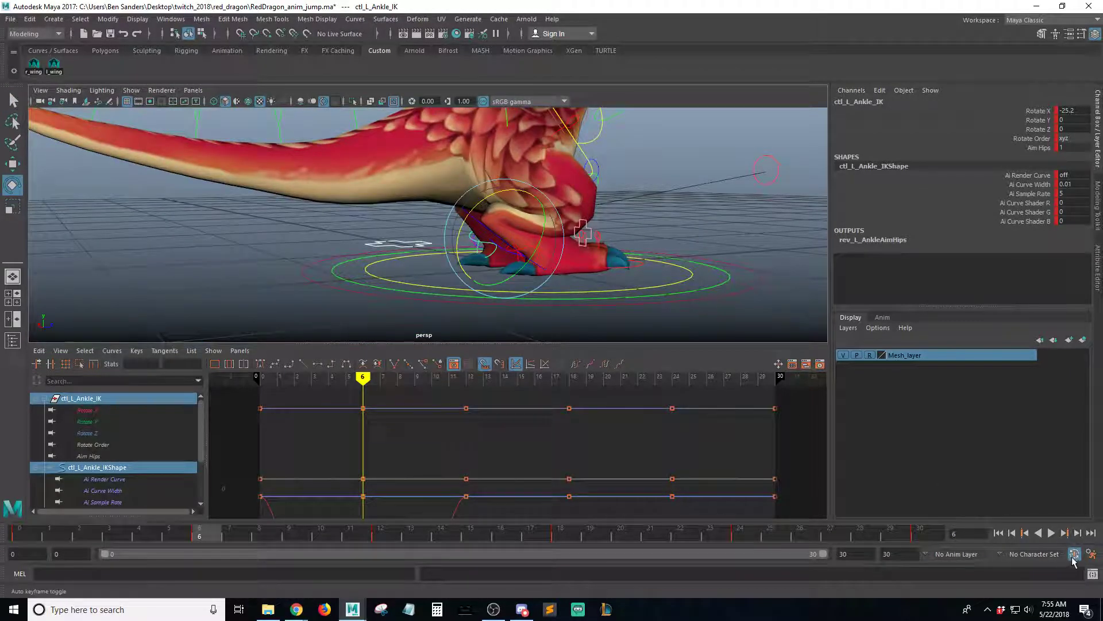
Rotate the left ankle IK control further at frame 6, to about -30.5 degrees in X
alt+drag(651, 292, 710, 247)
key(q)
alt+drag(201, 244, 377, 254)
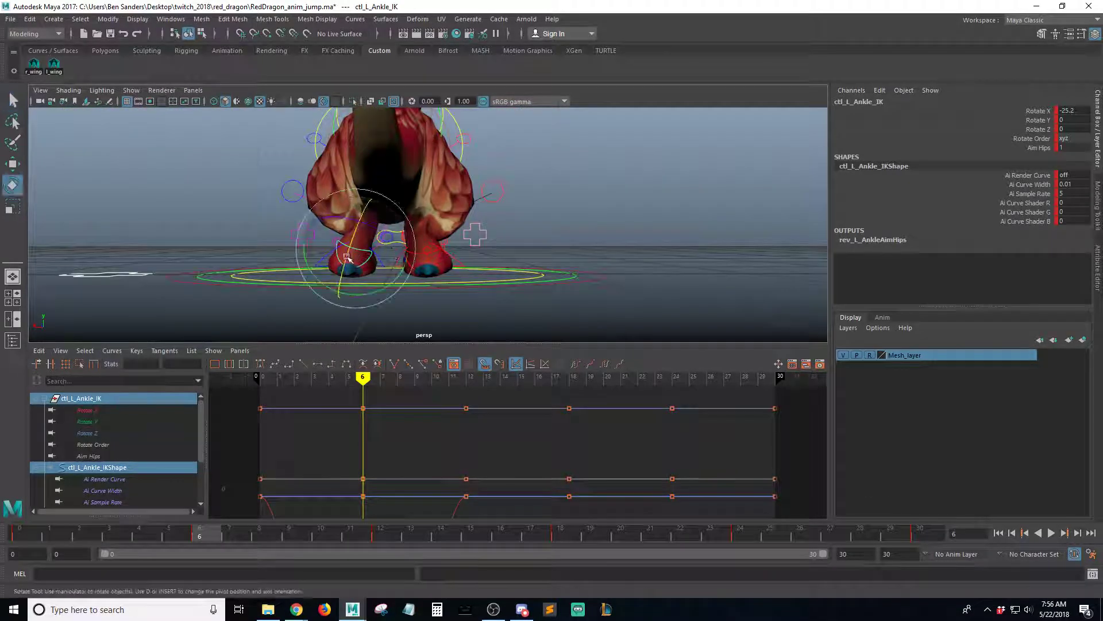
key(q)
alt+right_drag(343, 262, 300, 256)
alt+drag(431, 253, 218, 242)
alt+right_drag(402, 241, 356, 239)
alt+drag(356, 238, 436, 235)
alt+right_drag(450, 219, 562, 239)
alt+middle_drag(562, 239, 574, 279)
alt+right_drag(574, 280, 446, 288)
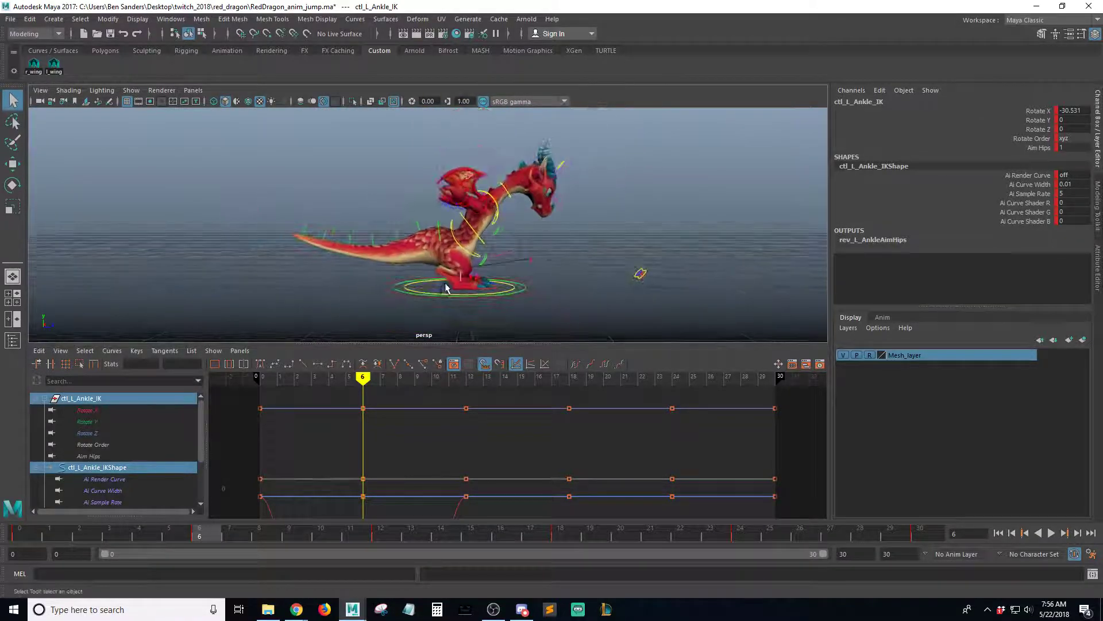
Play back the jump to check the adjusted crouch and landing, and return to frame 0
key(alt+v)
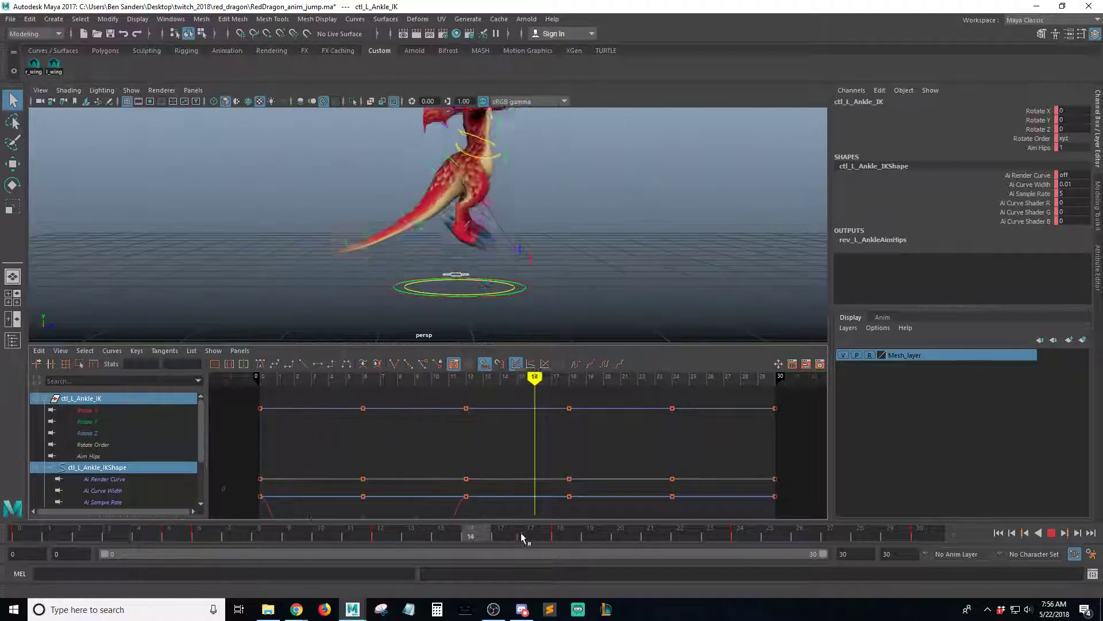
click(16, 533)
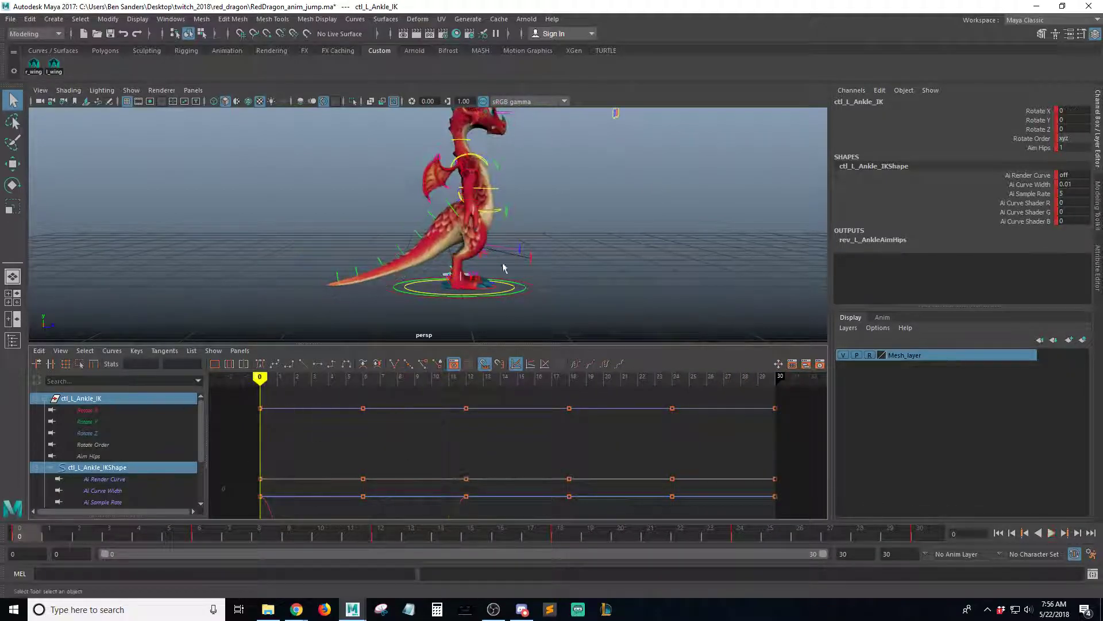
alt+right_drag(574, 259, 495, 260)
alt+drag(494, 261, 472, 261)
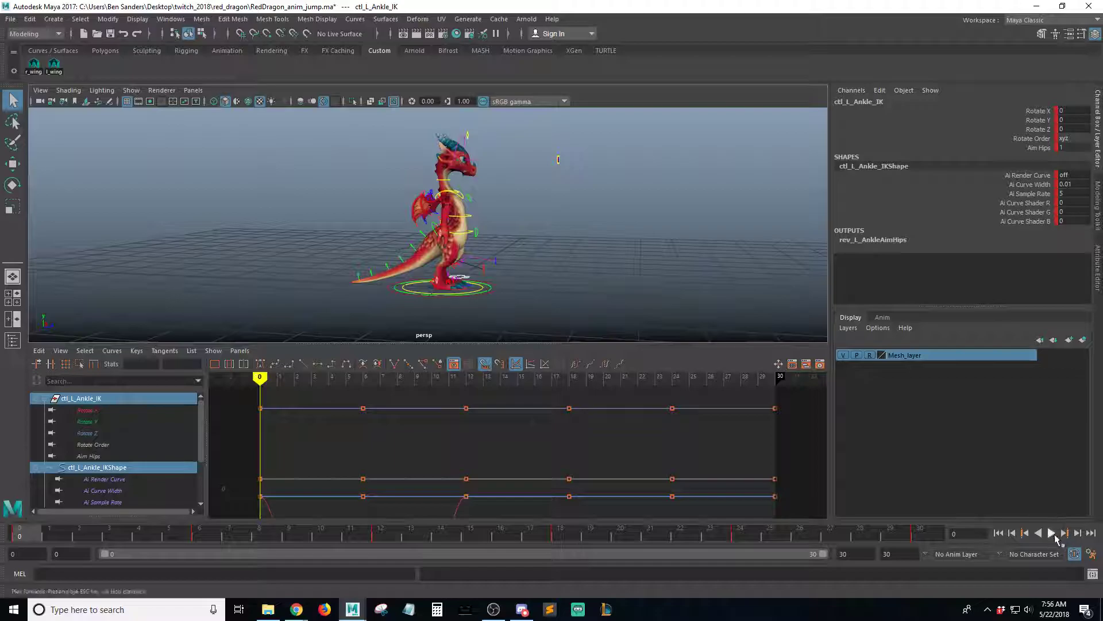
Save the scene RedDragon_anim_jump.ma, accepting the student version notice
key(ctrl+s)
click(524, 316)
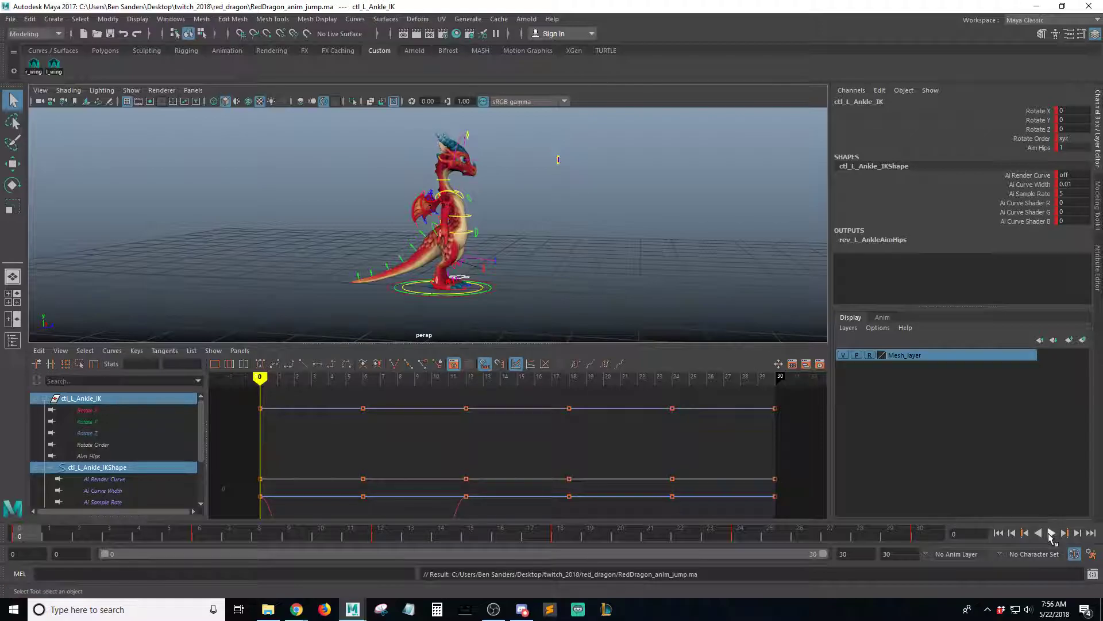
key(ctrl+s)
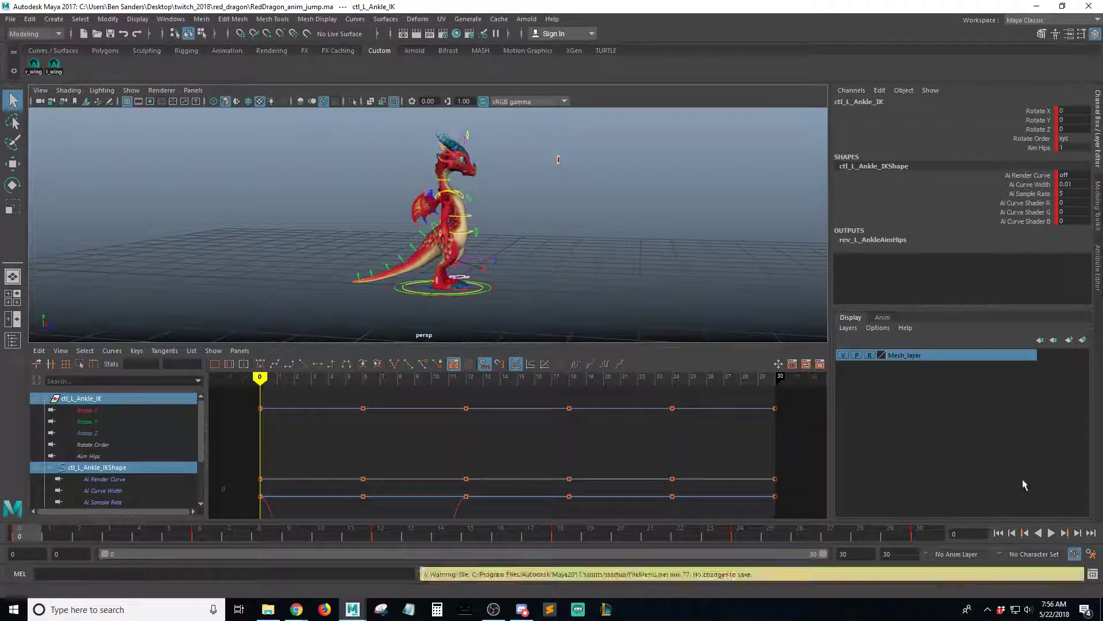
click(493, 197)
alt+drag(568, 221, 593, 241)
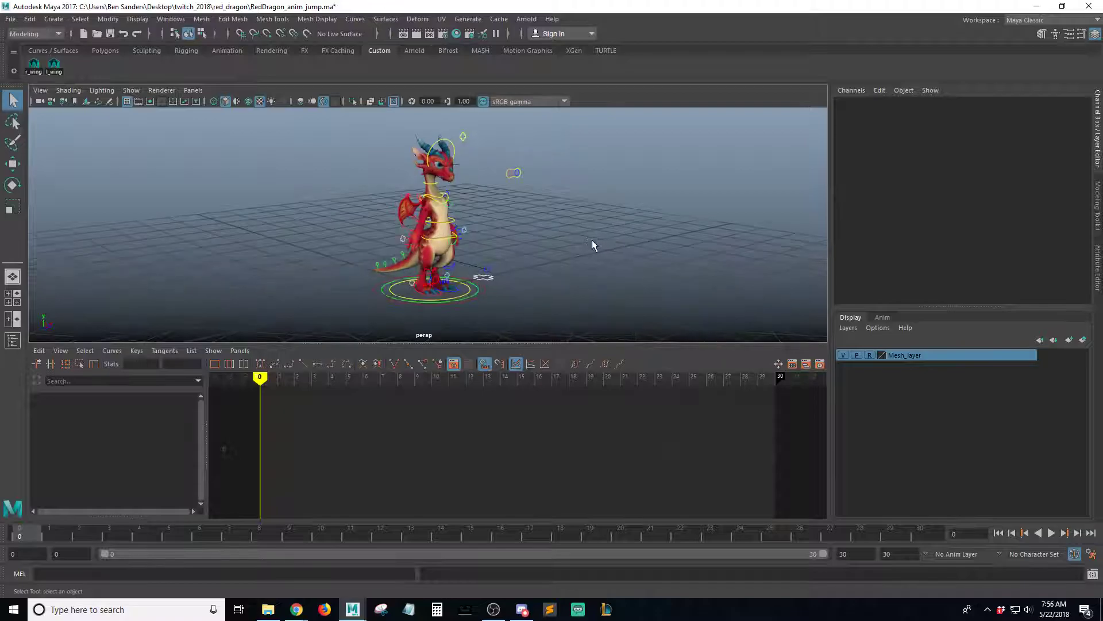
key(ctrl+s)
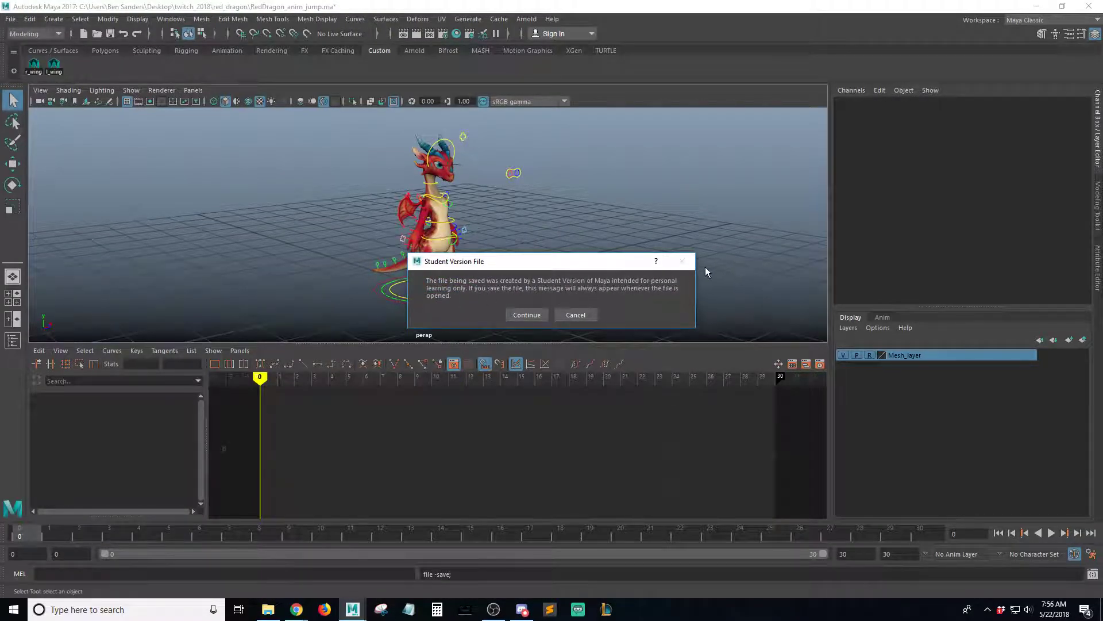
click(574, 316)
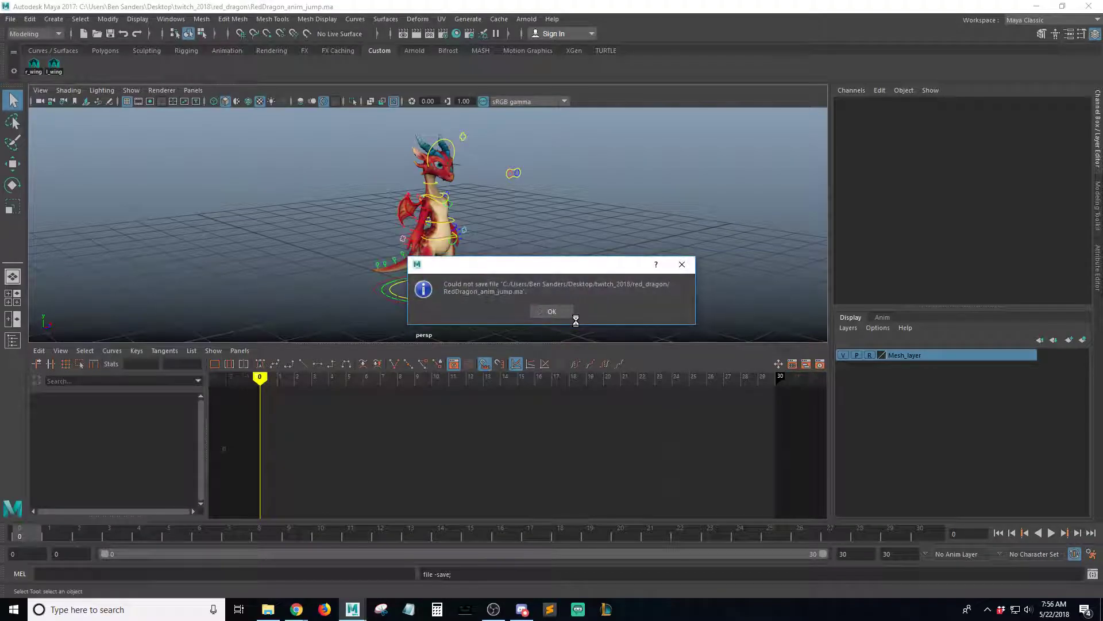
click(560, 313)
Play the jump with nothing selected and examine the motion from the side and front
alt+drag(559, 316, 582, 215)
click(457, 229)
click(650, 247)
alt+drag(650, 248, 605, 251)
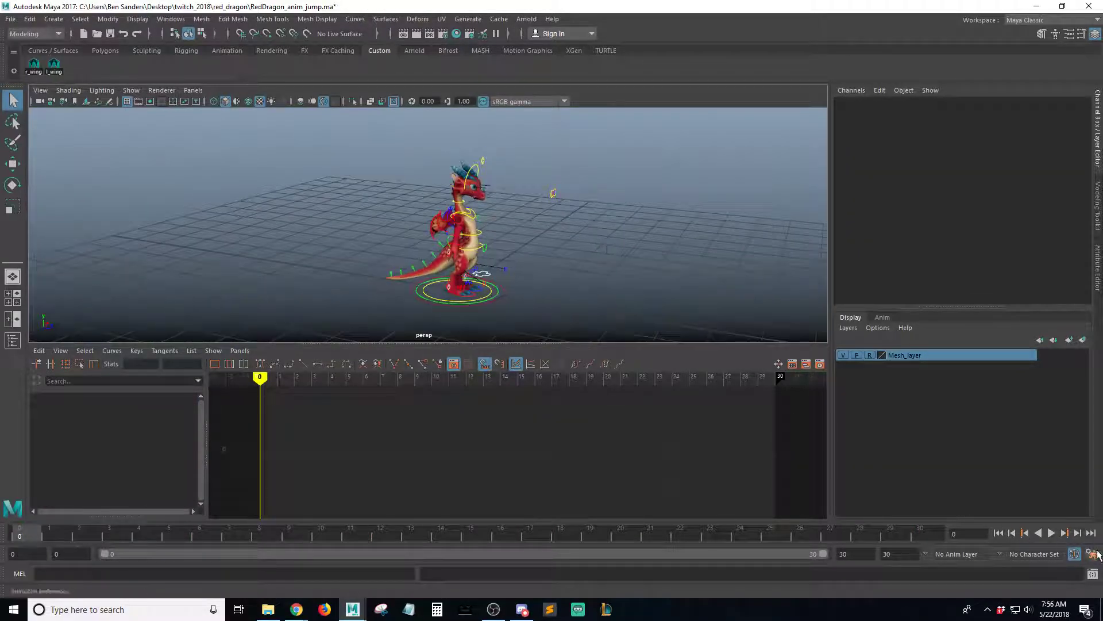
click(1052, 534)
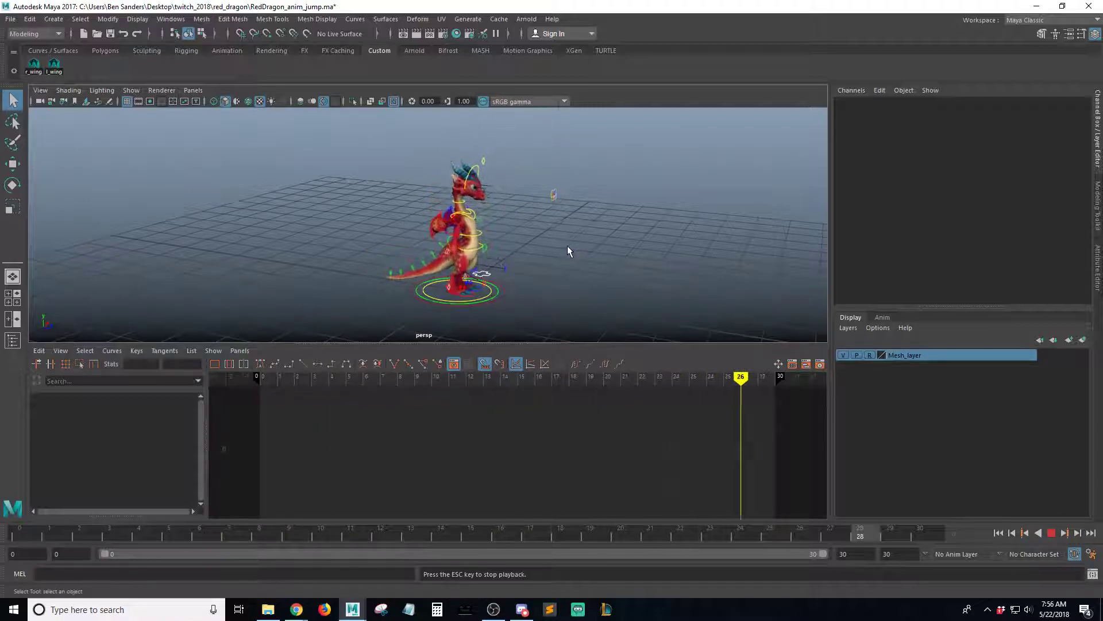
alt+drag(547, 261, 563, 230)
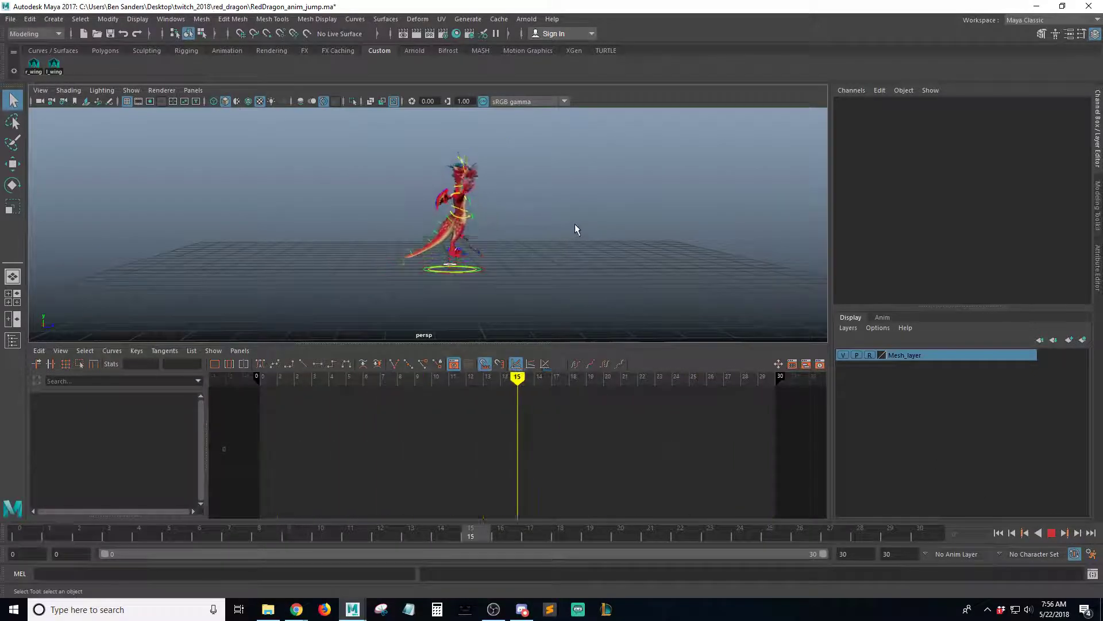
alt+drag(668, 262, 554, 256)
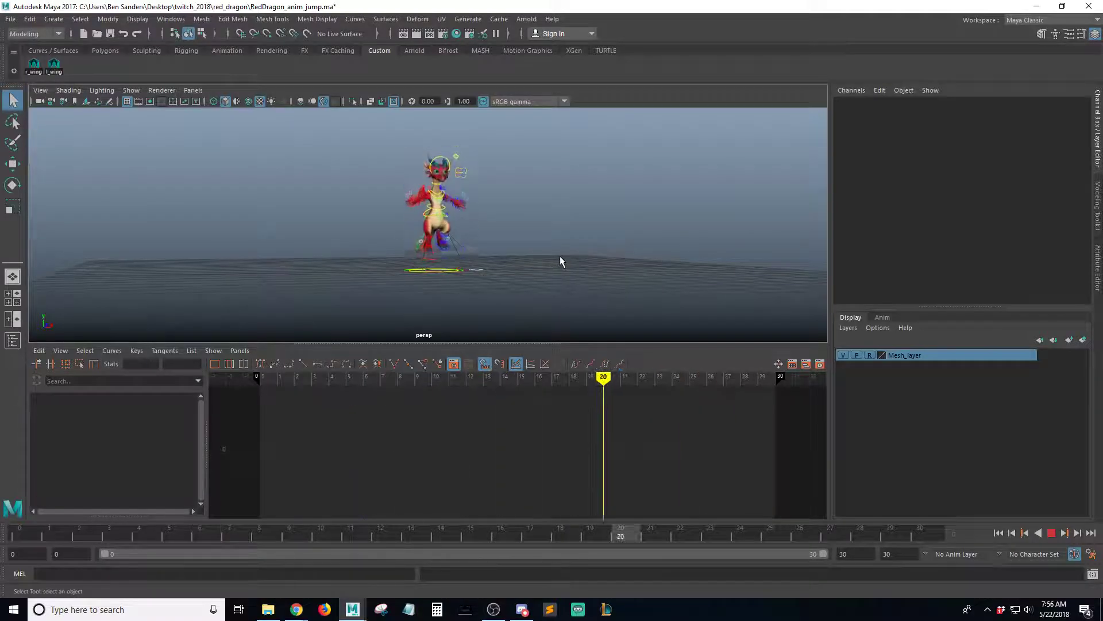
scroll(655, 299, up, 3)
alt+drag(616, 295, 671, 313)
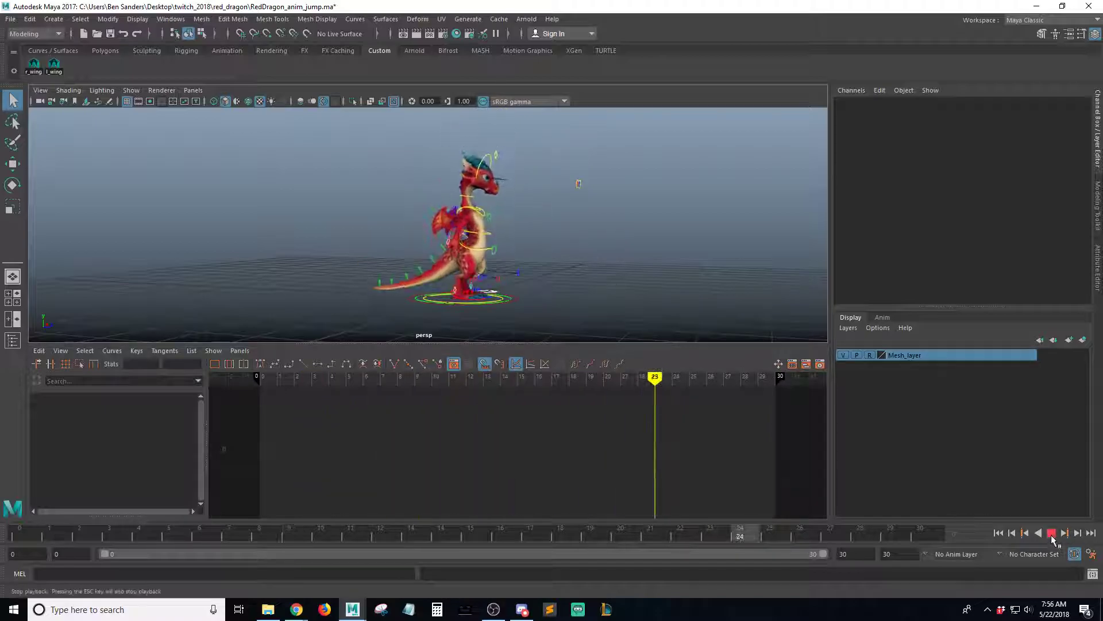
key(Escape)
Select all of the dragon rig's controls to show their animation curves
scroll(684, 284, down, 2)
alt+middle_drag(606, 257, 604, 285)
scroll(604, 286, down, 1)
drag(637, 160, 271, 340)
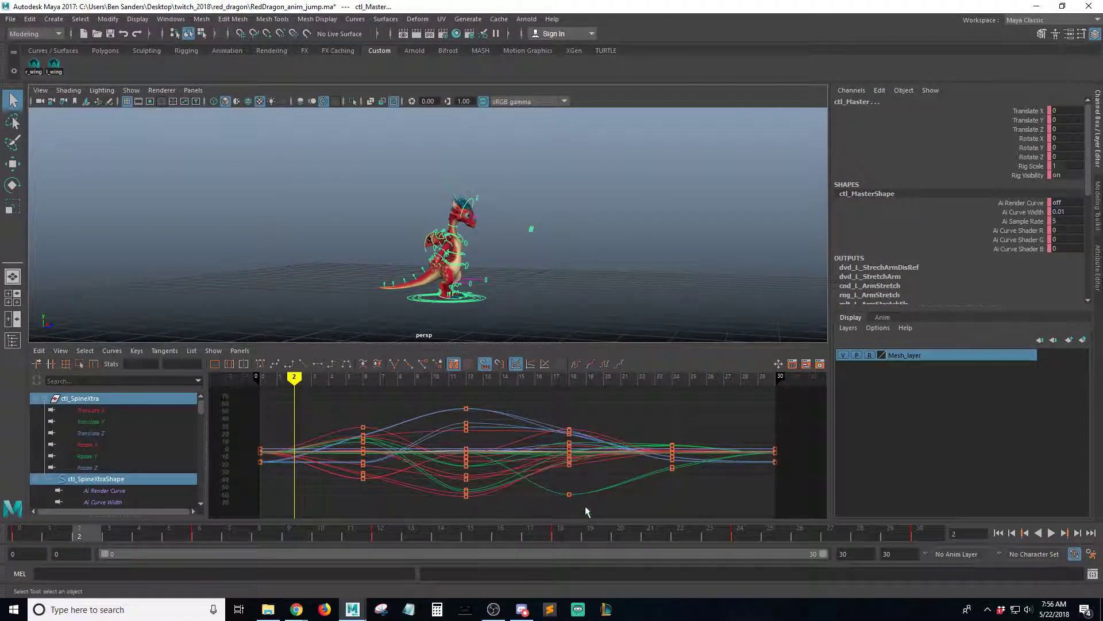
Replay the full jump from frame 0 to judge its timing, and go to the extension pose at frame 12
key(alt+v)
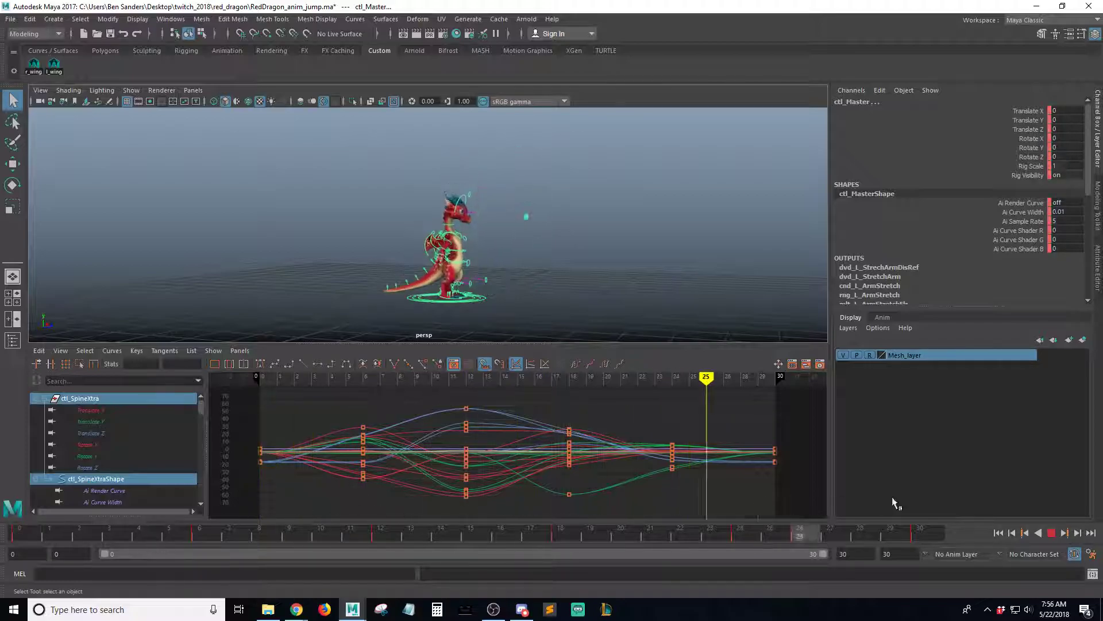
click(1051, 533)
alt+right_drag(542, 254, 718, 292)
alt+middle_drag(611, 297, 615, 251)
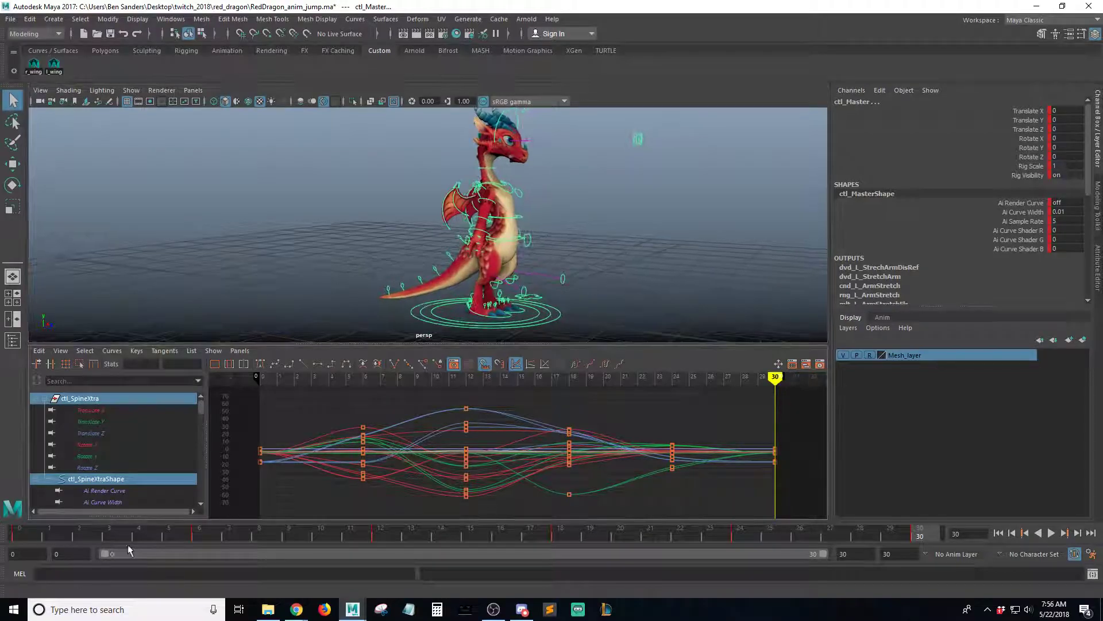
mouse_move(3, 535)
mouse_down()
mouse_move(533, 525)
mouse_move(1, 521)
mouse_up()
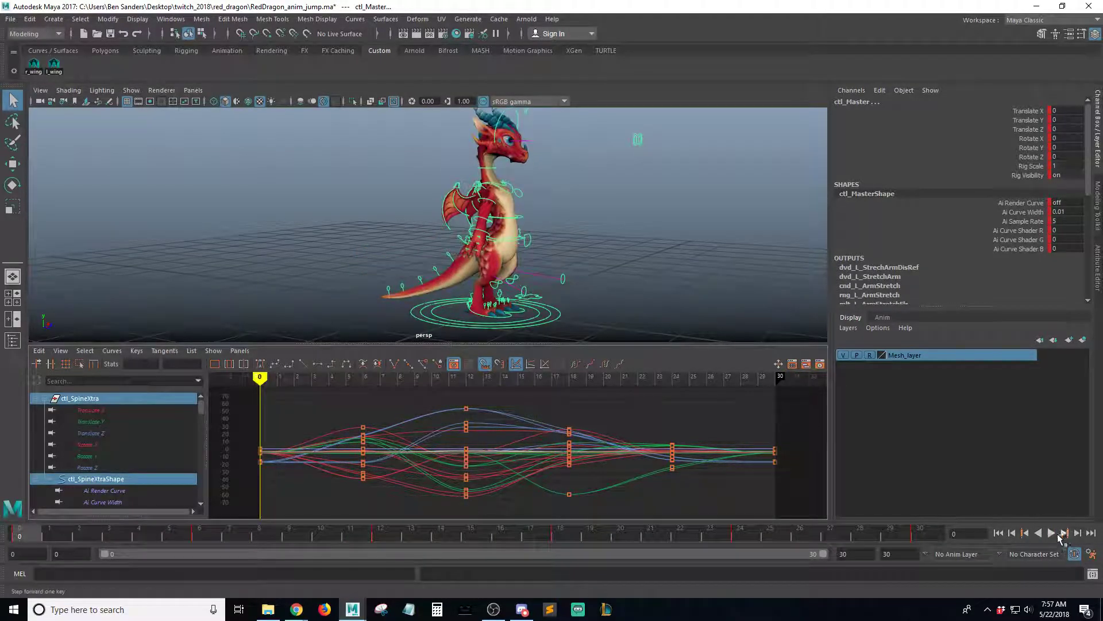
click(1051, 533)
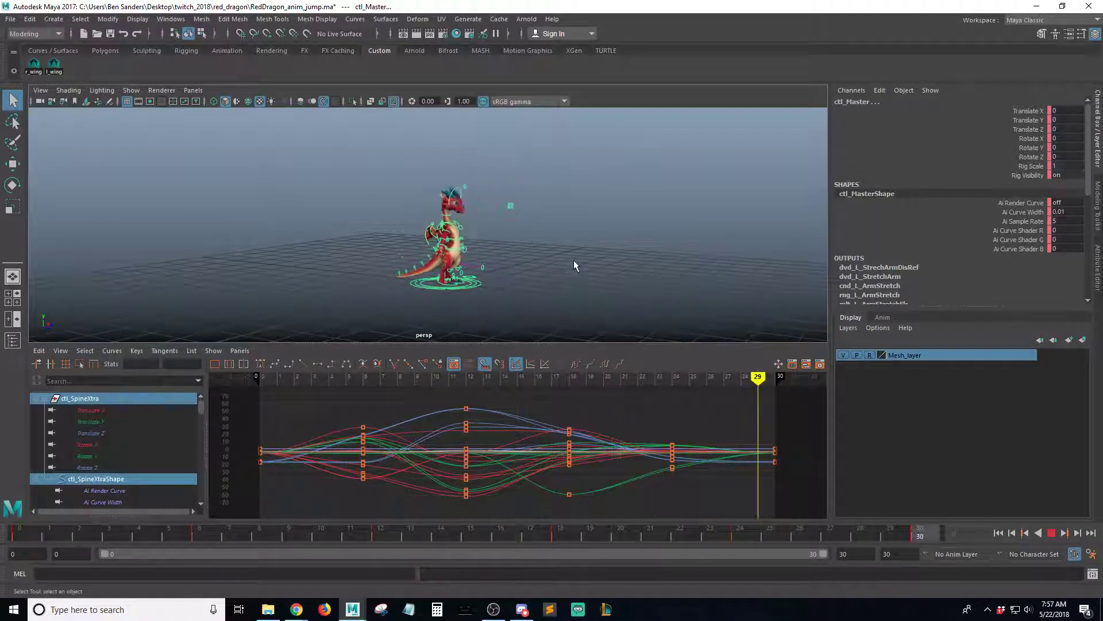
click(1051, 533)
click(381, 536)
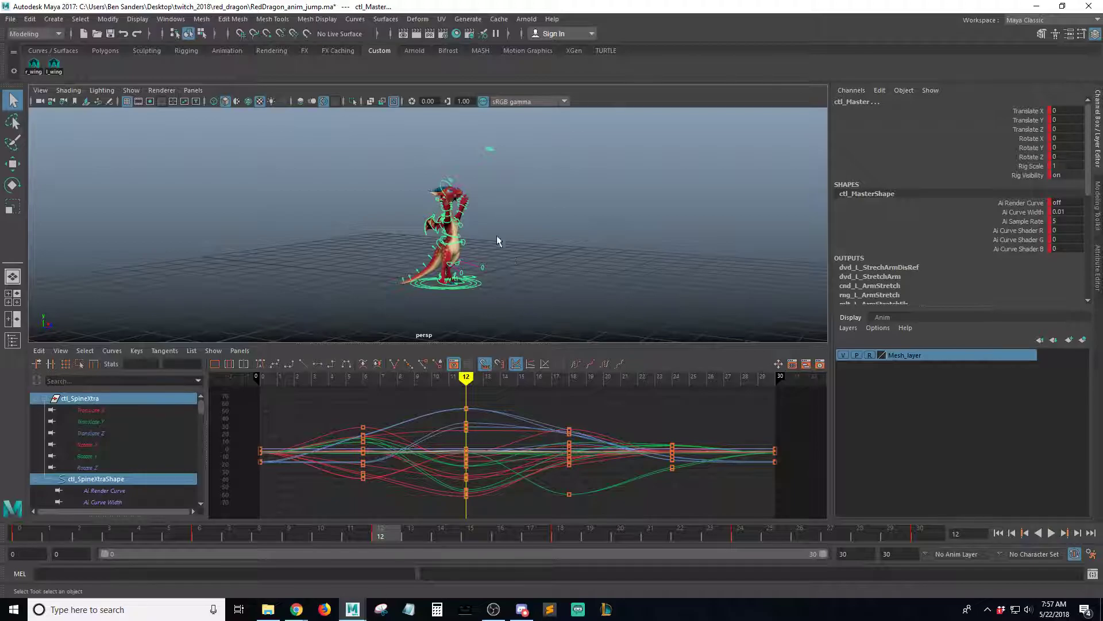
Check the airborne pose at frame 18 and key all dragon controls one frame after it, at frame 19
drag(371, 537, 560, 511)
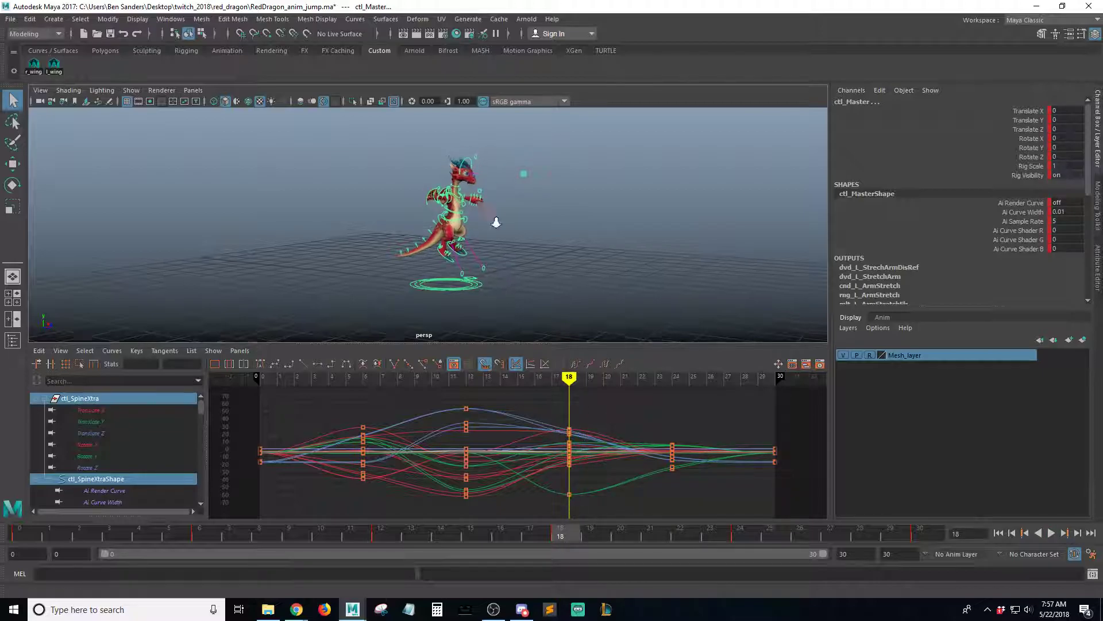
alt+right_drag(488, 219, 580, 282)
alt+drag(502, 223, 536, 219)
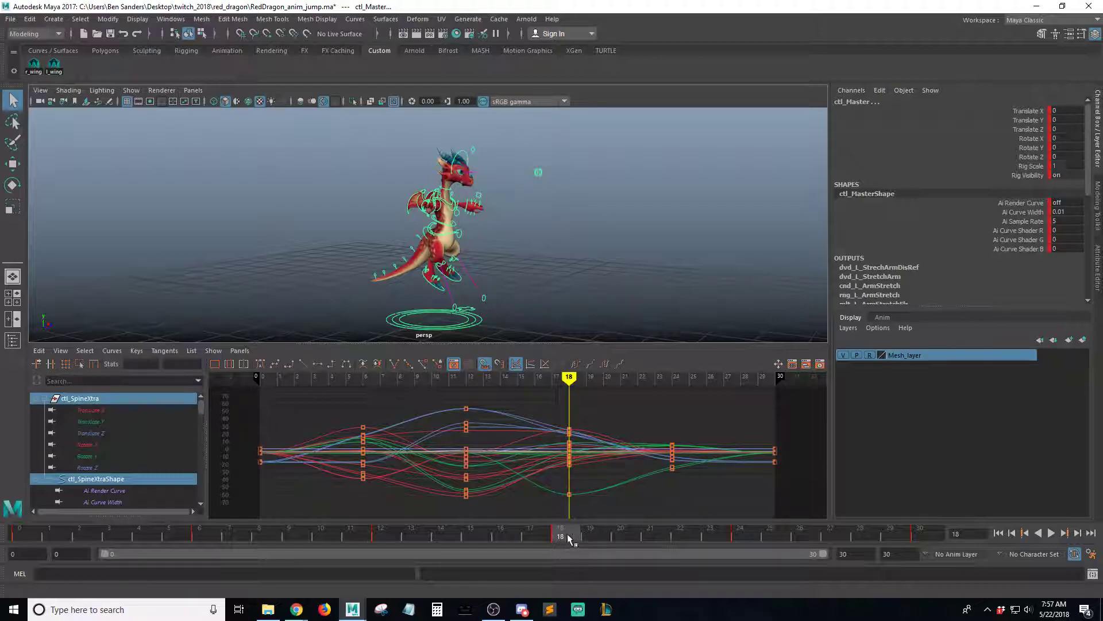
drag(567, 538, 591, 540)
key(alt+v)
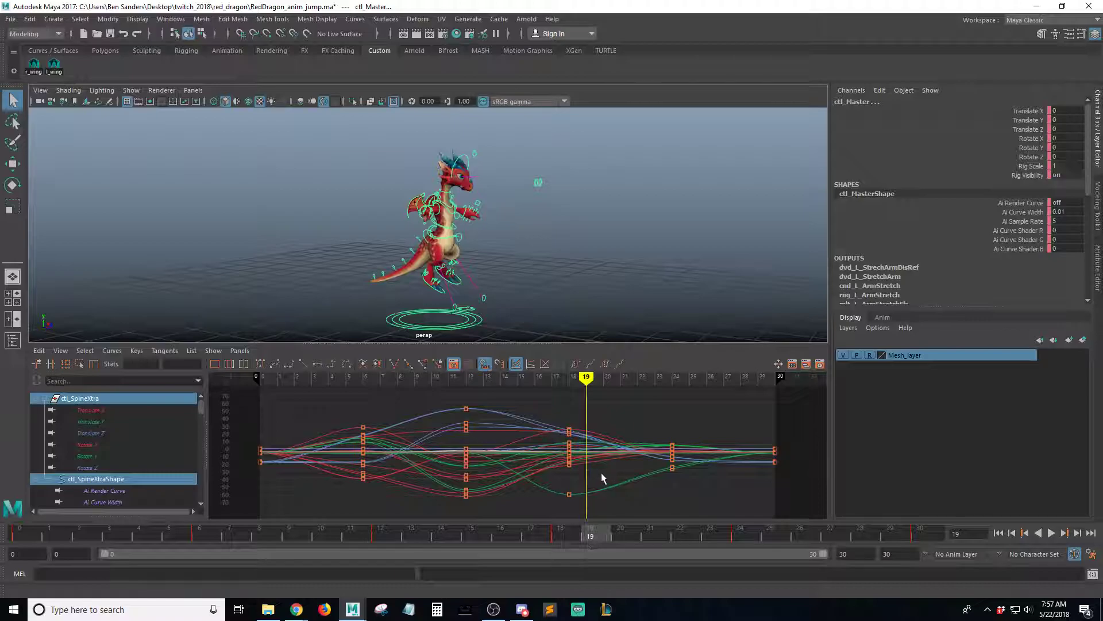
key(s)
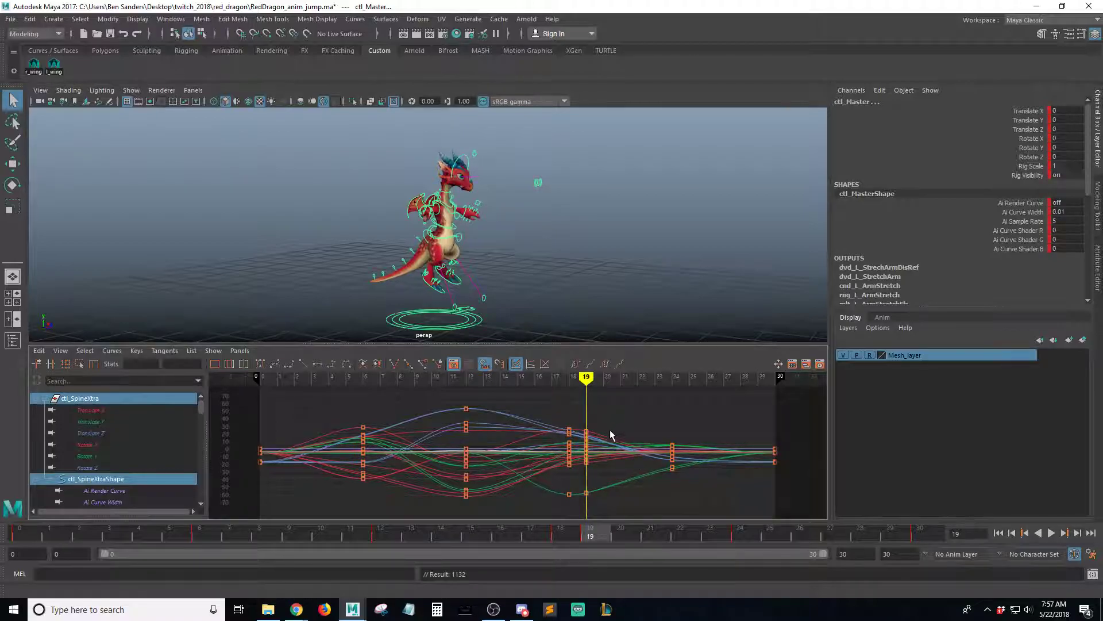
Try to shift all the frame 19 keys in the Graph Editor, undoing each attempt
drag(600, 411, 578, 520)
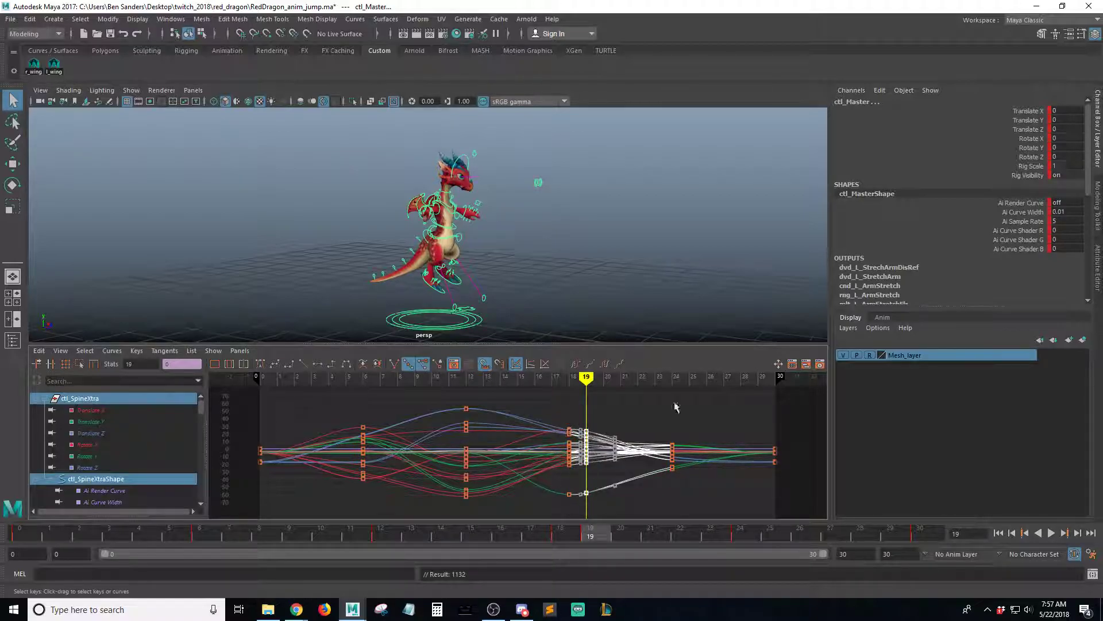
click(611, 420)
drag(612, 409, 579, 519)
drag(611, 410, 580, 516)
click(645, 497)
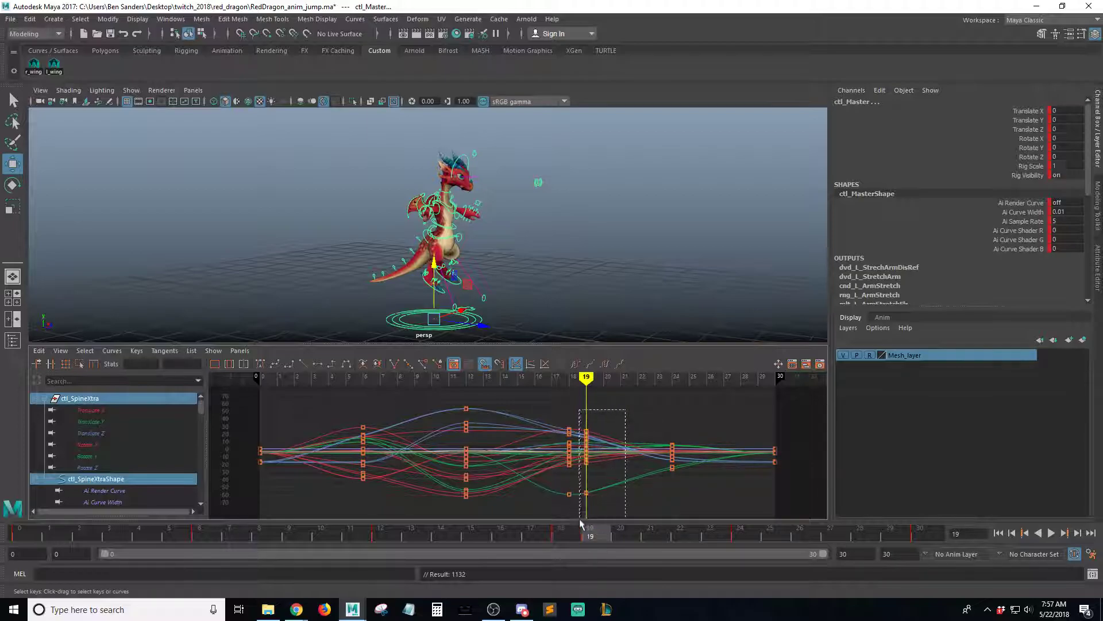
drag(593, 524, 578, 412)
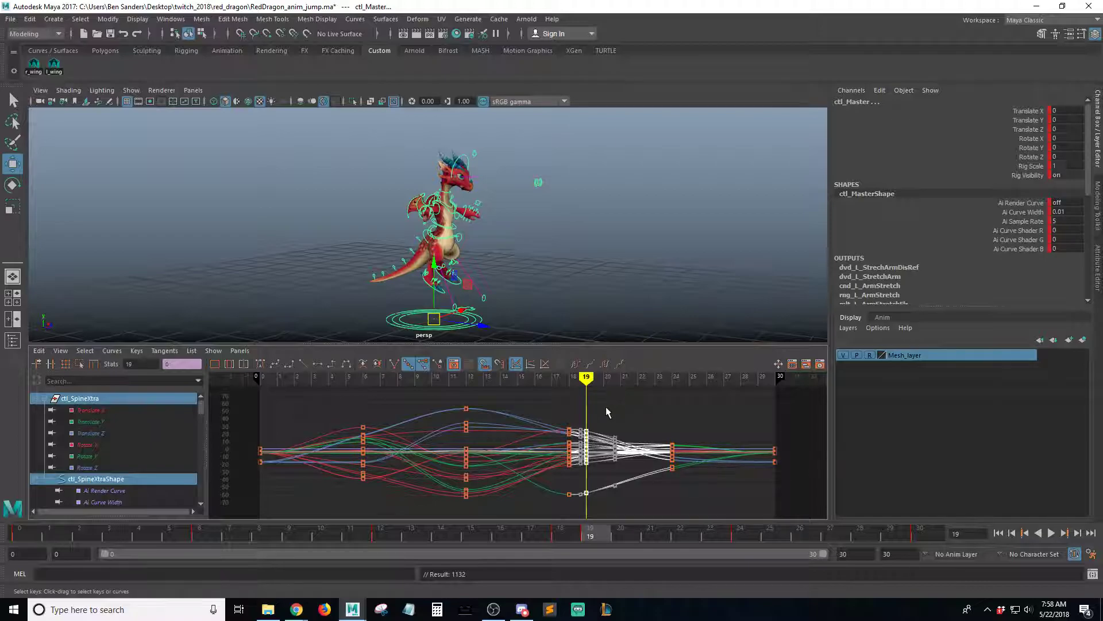
shift+middle_drag(606, 405, 636, 414)
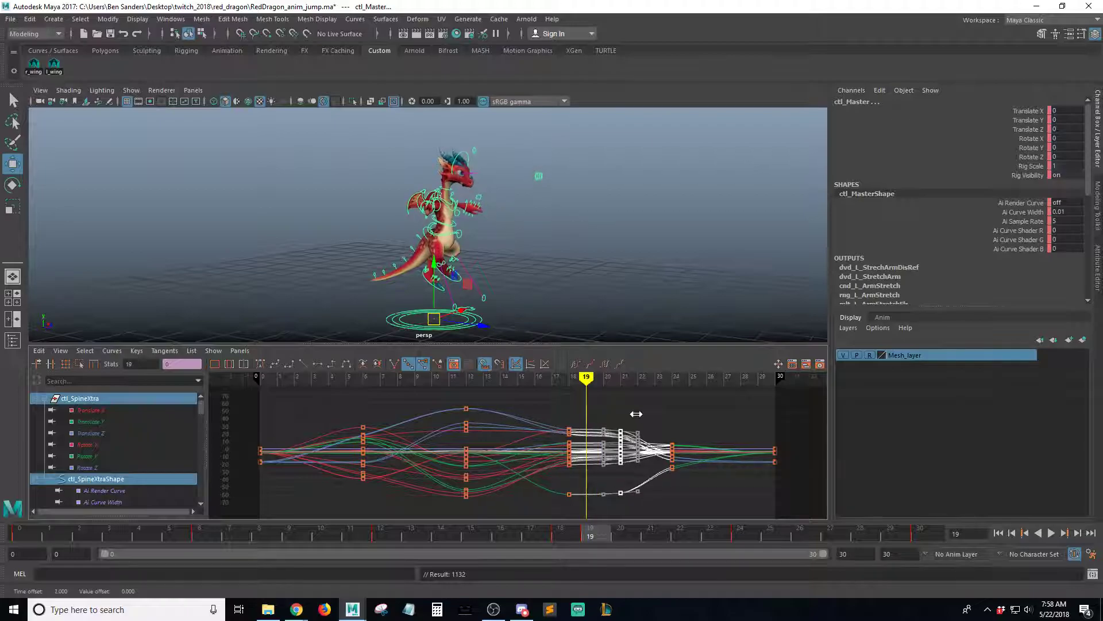
key(ctrl+z)
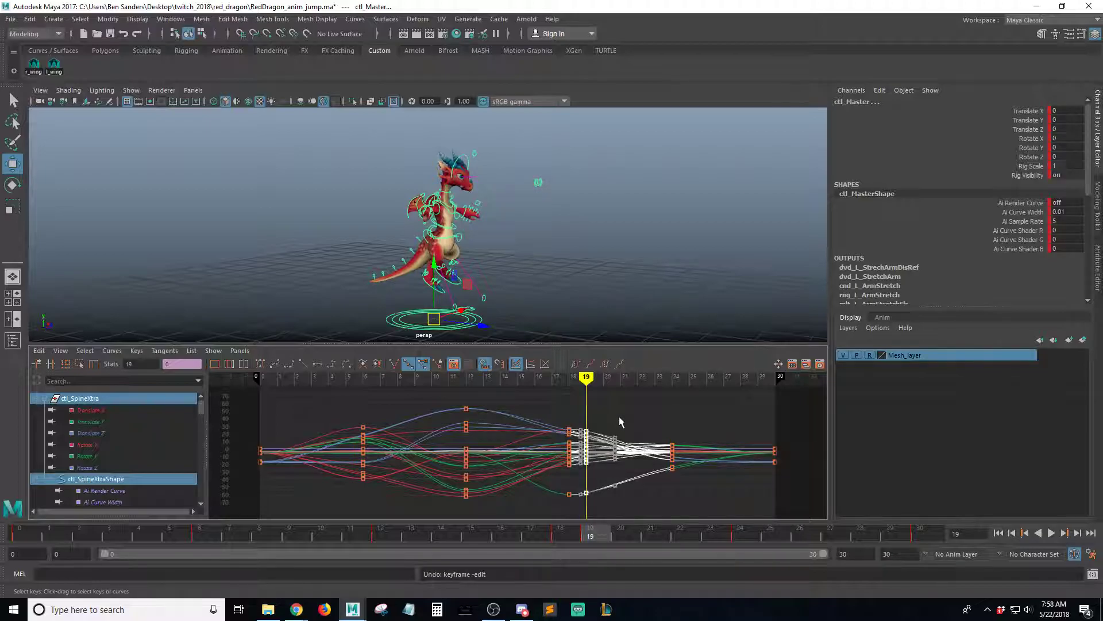
shift+middle_drag(619, 419, 646, 425)
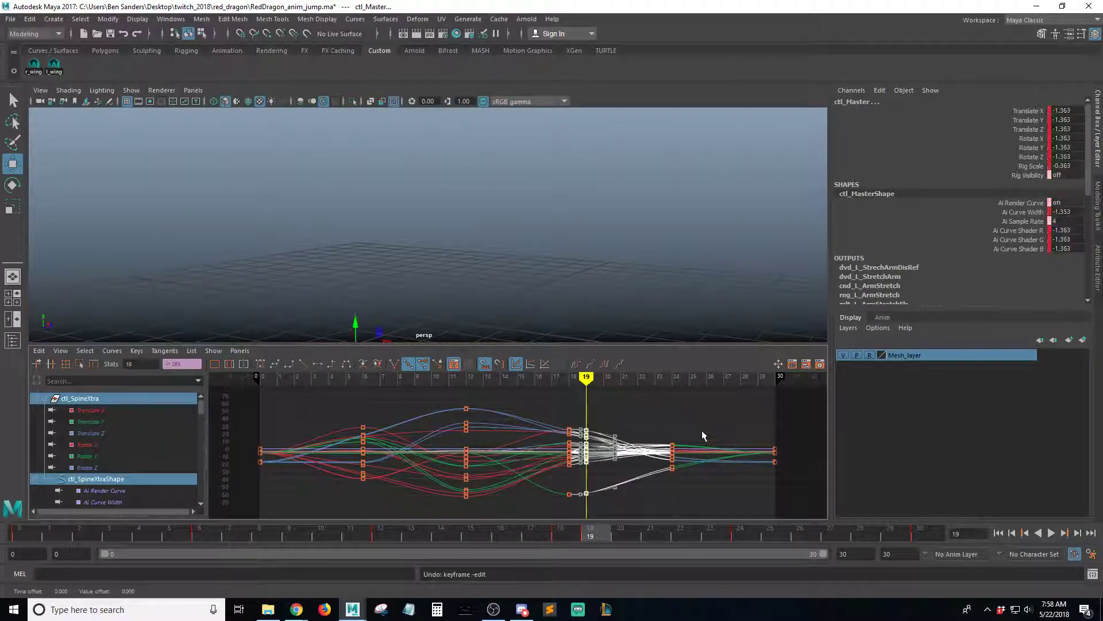
key(ctrl+z)
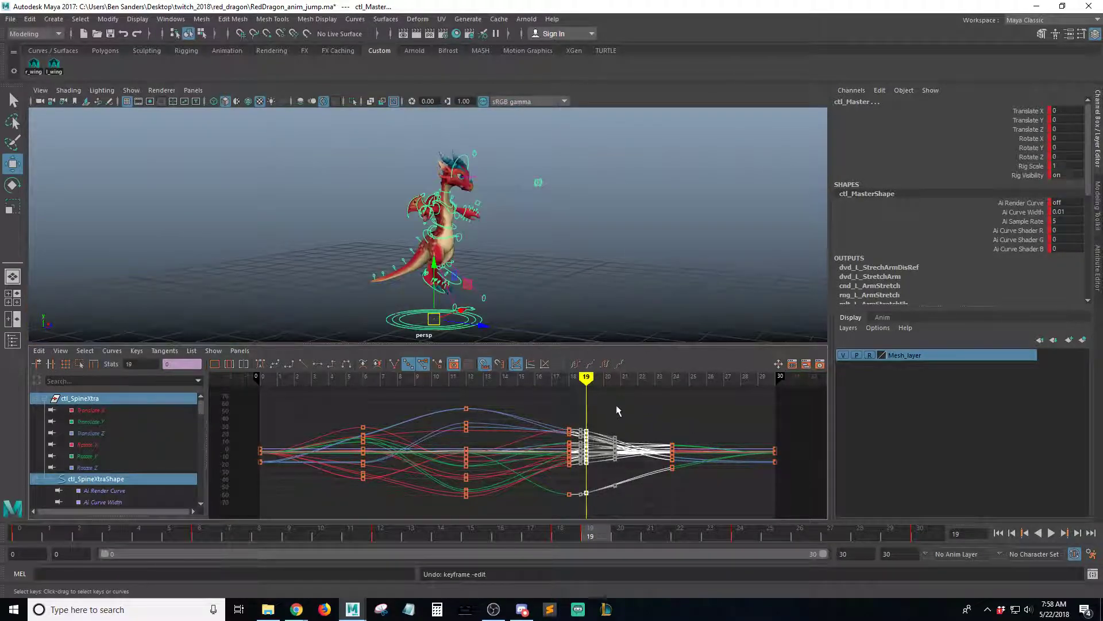
Try moving the frame 19 keys to frame 21, check the pose from the front, and undo the move
shift+middle_drag(617, 404, 646, 419)
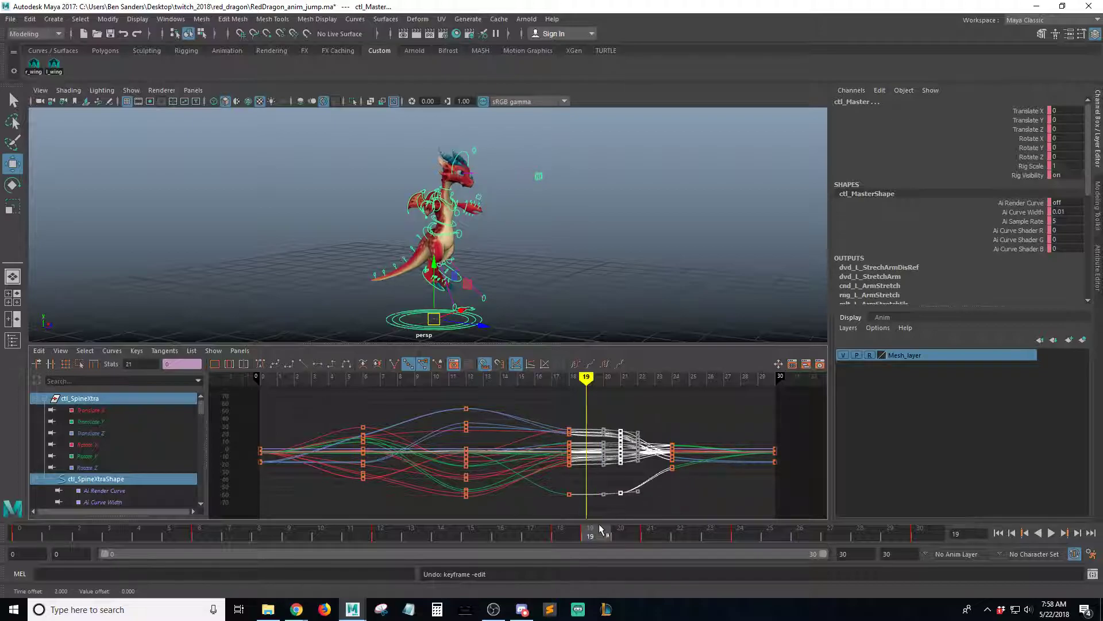
drag(597, 537, 649, 443)
alt+right_drag(572, 251, 683, 253)
alt+drag(684, 253, 586, 257)
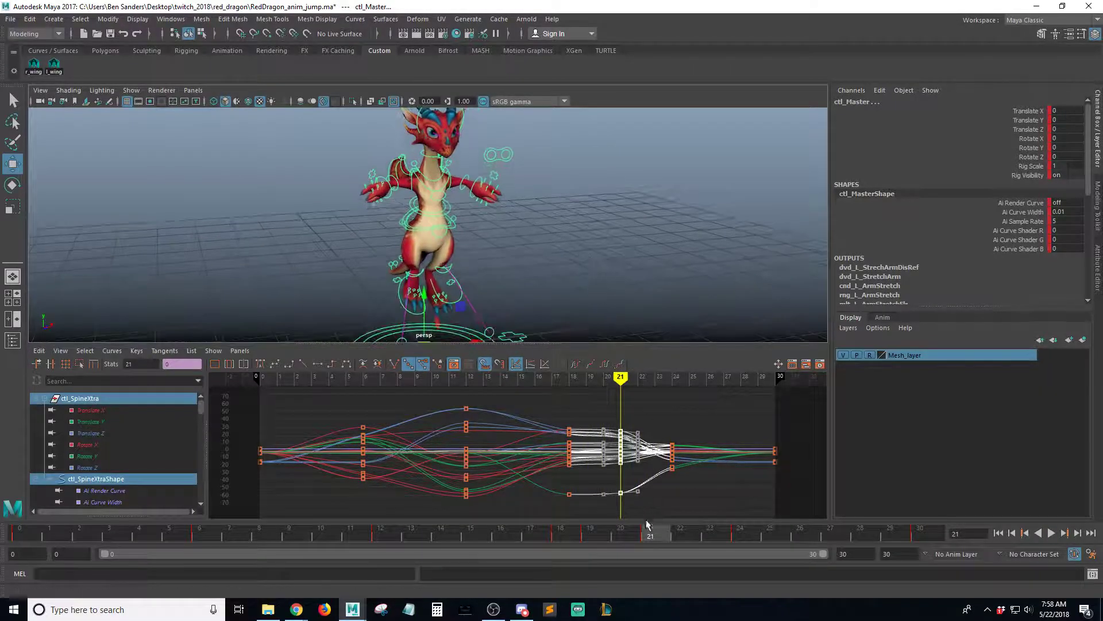
key(ctrl+z)
key(ctrl+z)
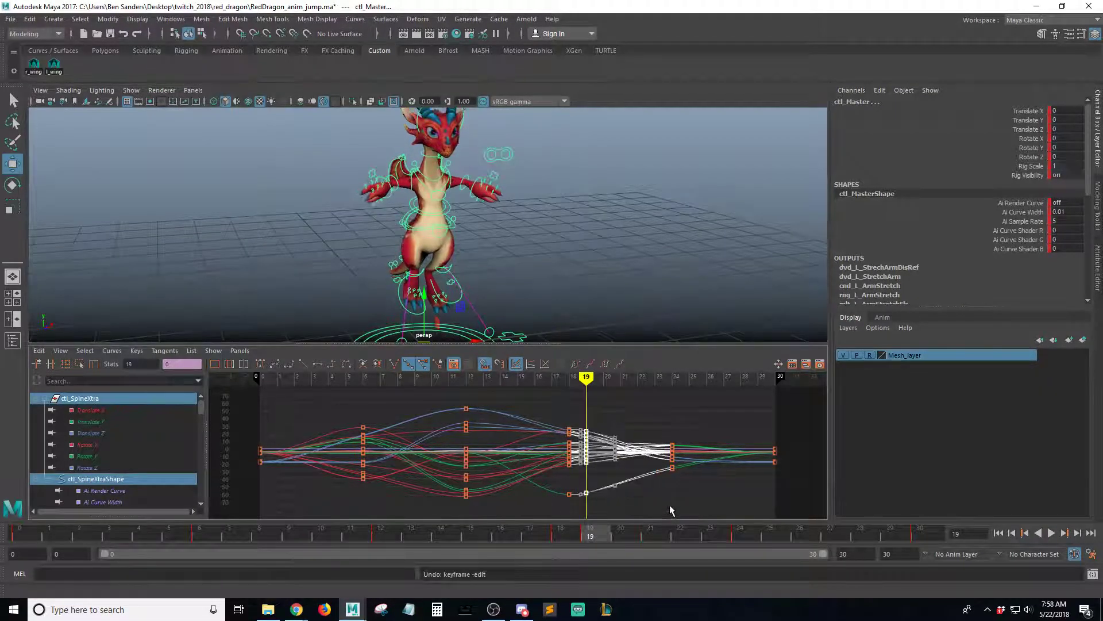
Undo the recent deselections and key selections made around frame 19
click(592, 319)
alt+drag(554, 291, 592, 356)
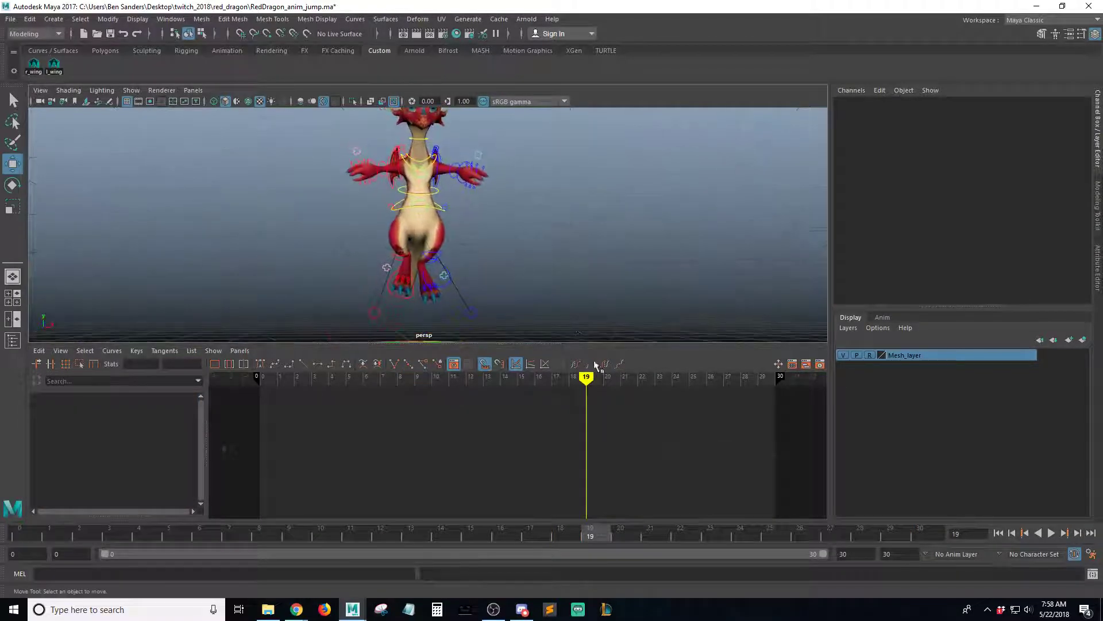
key(ctrl+z)
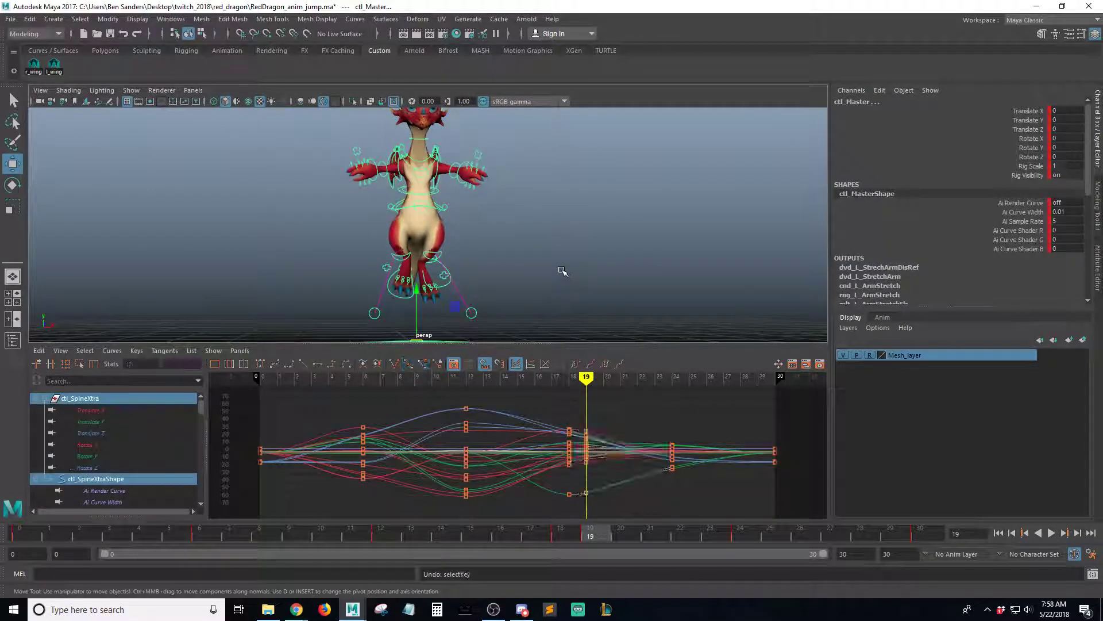
click(648, 444)
click(643, 428)
key(ctrl+z)
key(ctrl+z)
key(ctrl+z)
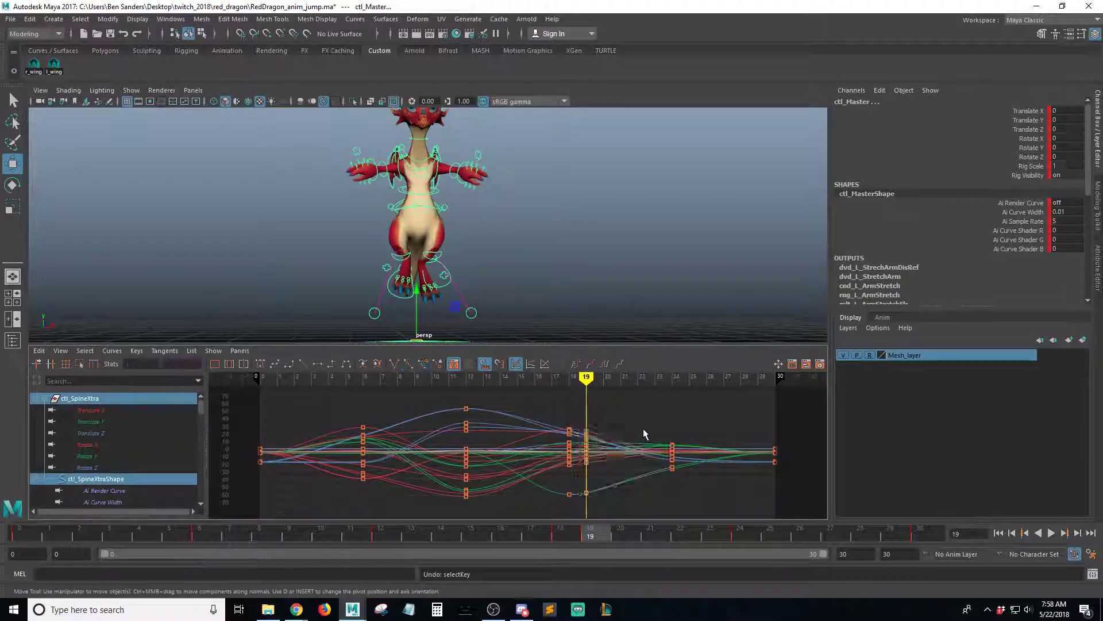
Select the left foot IK control and play the jump to examine its curves and motion
click(546, 293)
alt+drag(546, 293, 458, 295)
key(q)
click(458, 286)
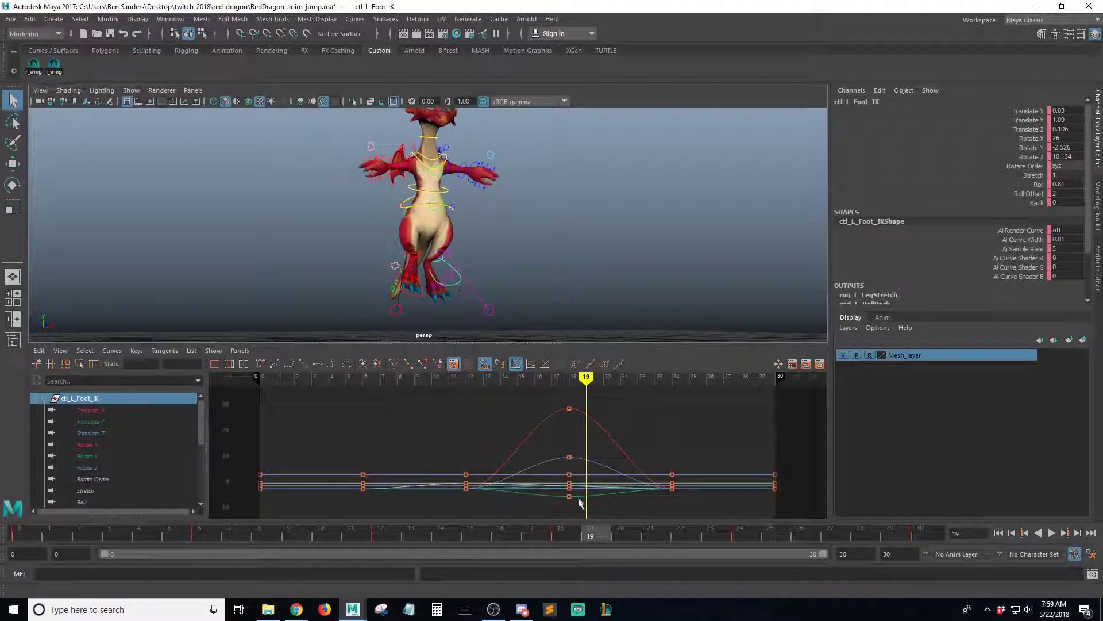
key(alt+v)
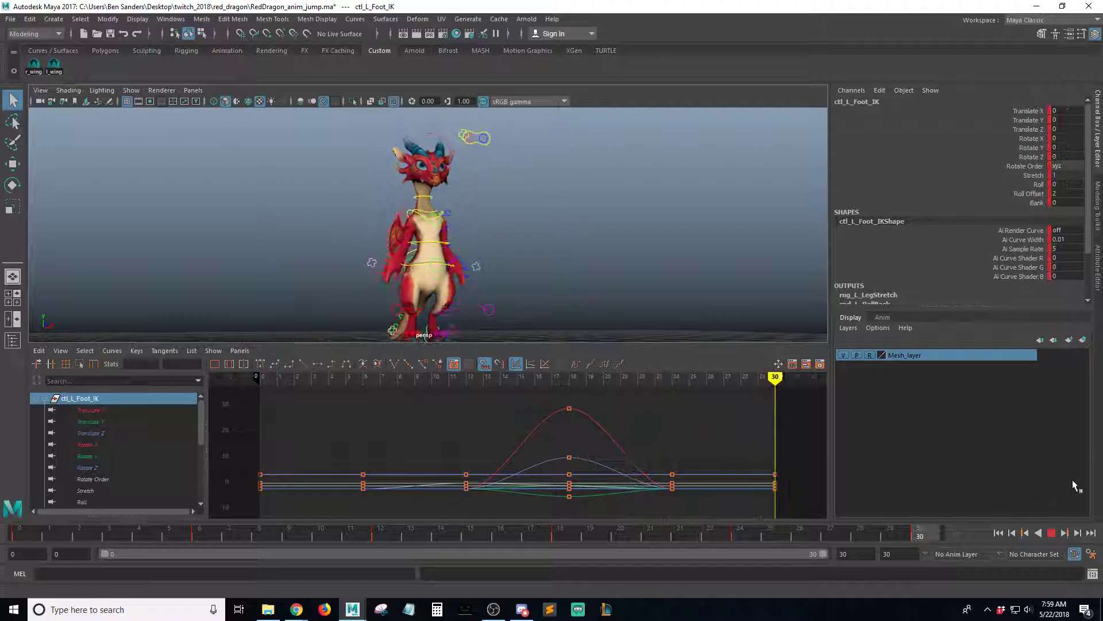
key(alt+v)
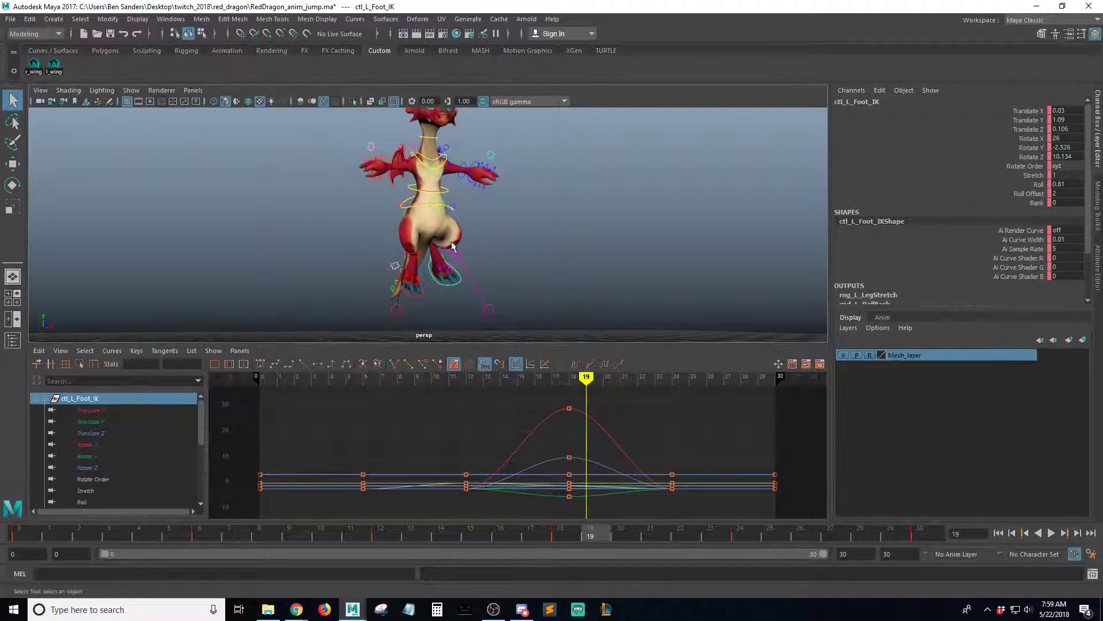
Key all dragon controls at frame 19 and move those keys to frame 21 to hold the airborne pose
alt+drag(518, 256, 295, 338)
key(s)
drag(616, 419, 584, 534)
key(w)
middle_drag(655, 493, 687, 492)
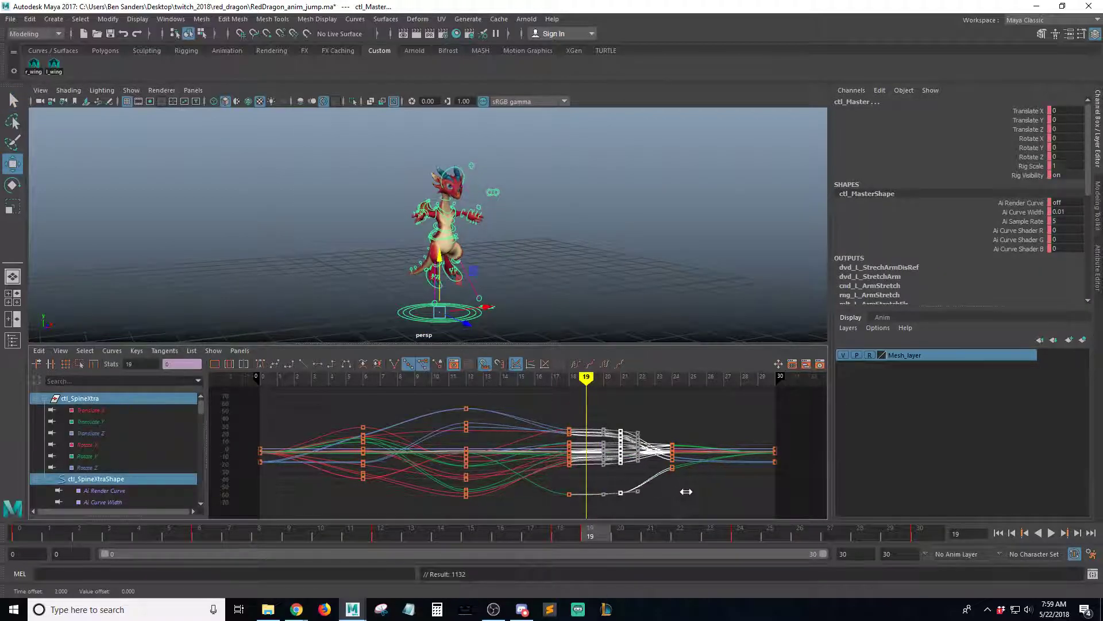
Play the jump and scrub from frame 18 onward to judge the airborne hold and the landing
key(alt+v)
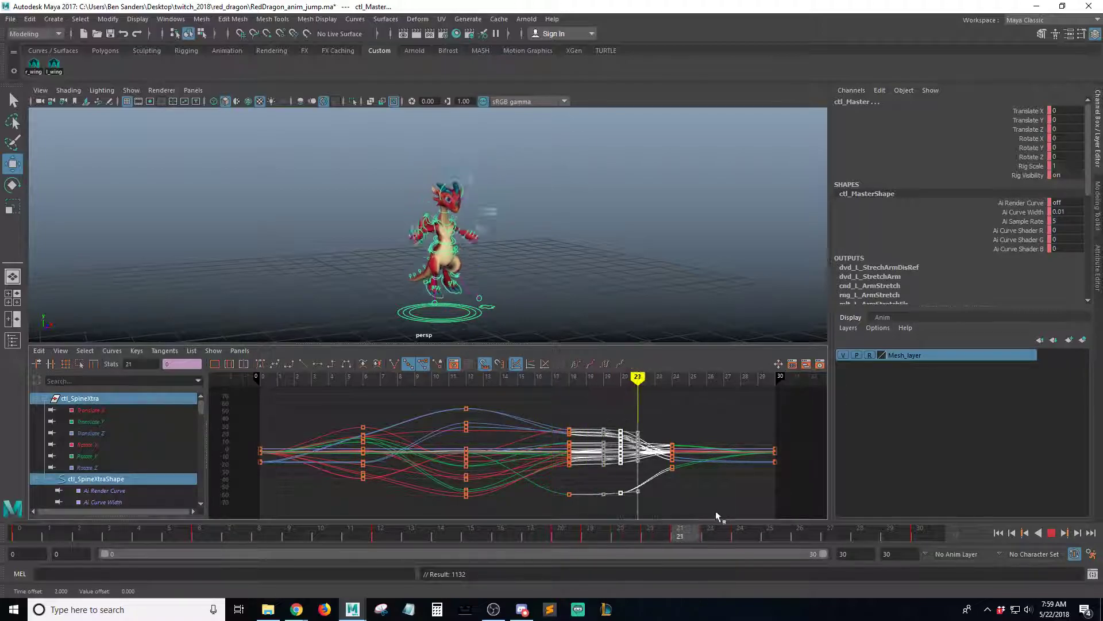
drag(973, 502, 559, 509)
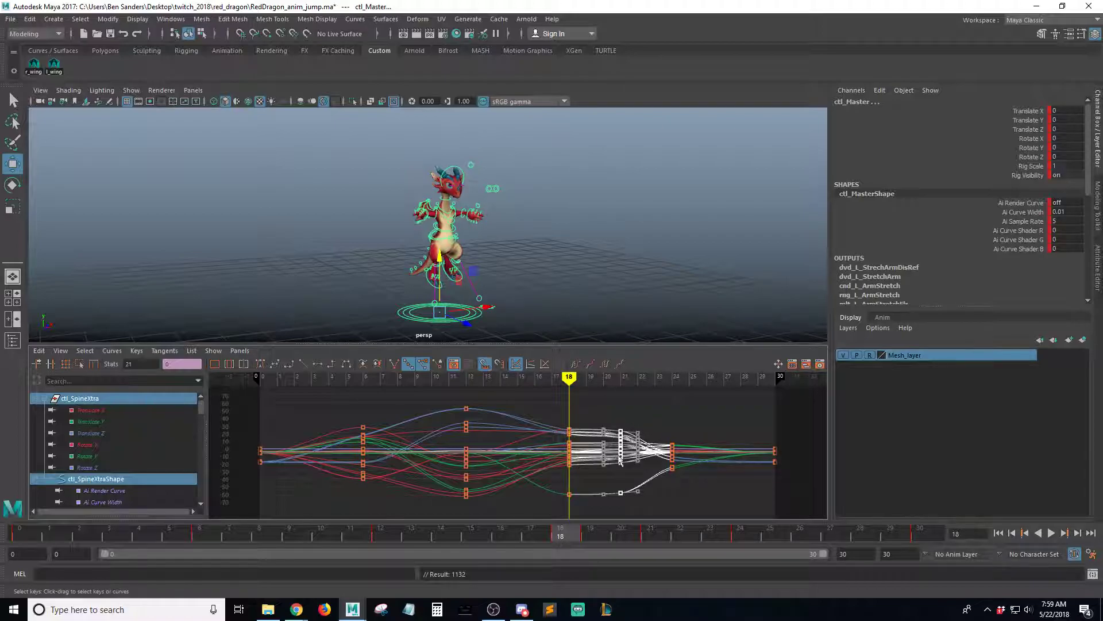
key(alt+v)
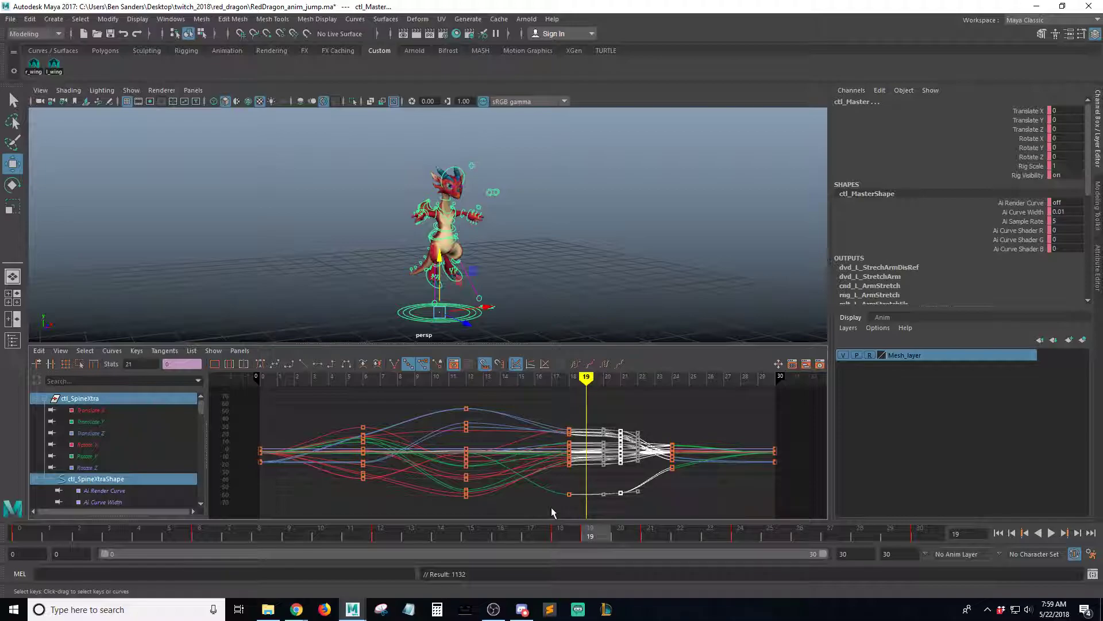
key(alt+v)
click(564, 542)
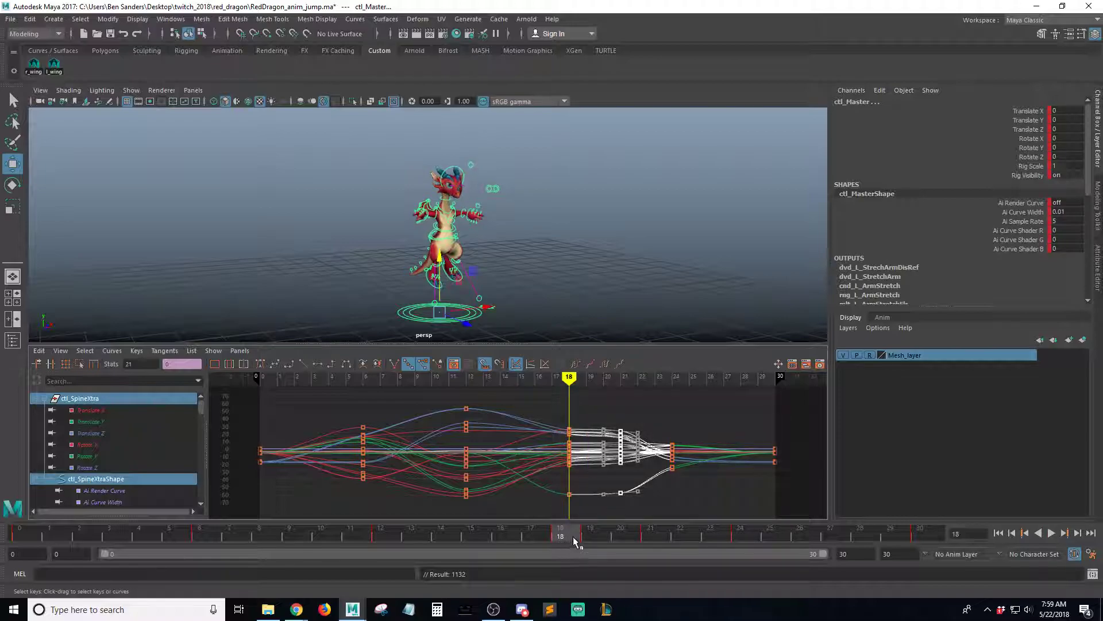
drag(571, 536, 949, 538)
click(1052, 533)
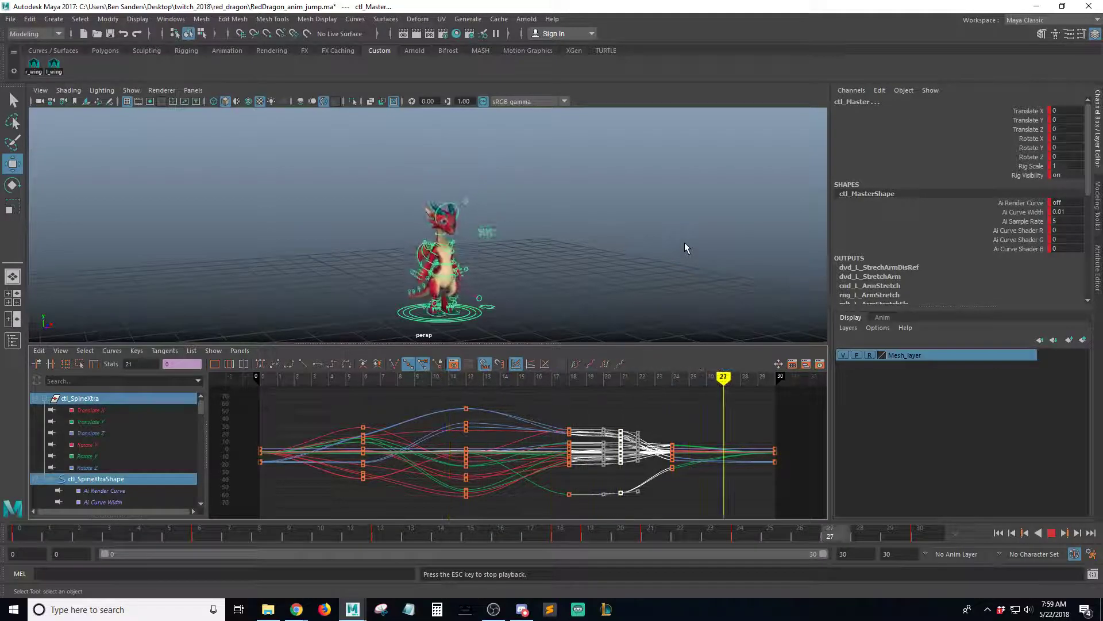
click(1052, 533)
Move all of the landing pose's keys one frame on, to frame 25
drag(687, 415, 682, 447)
drag(596, 551, 598, 549)
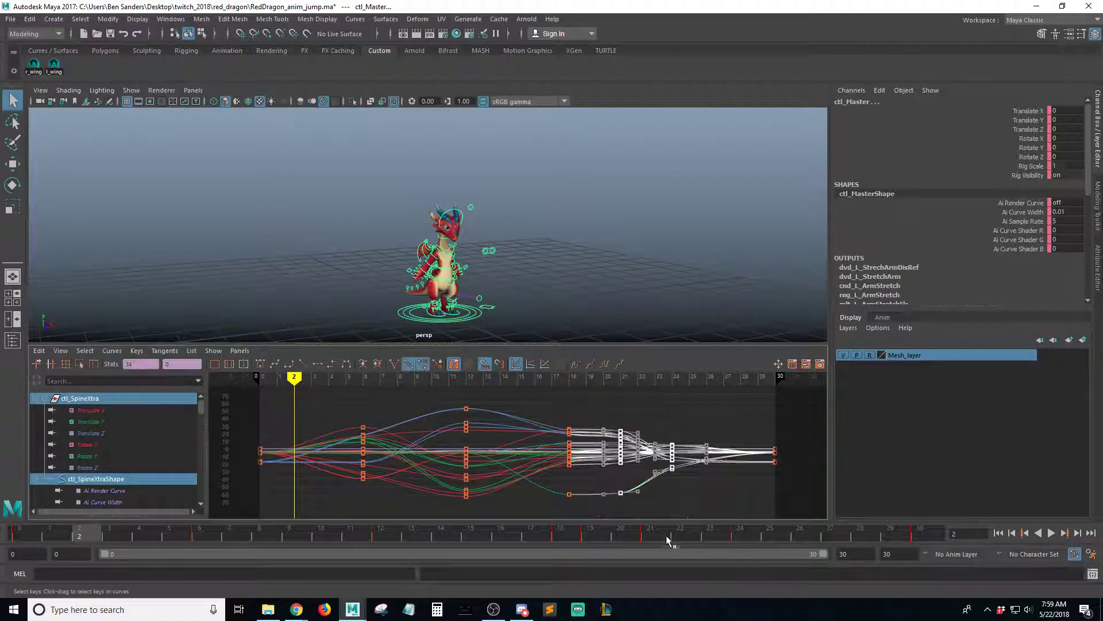
click(652, 537)
drag(664, 537, 742, 555)
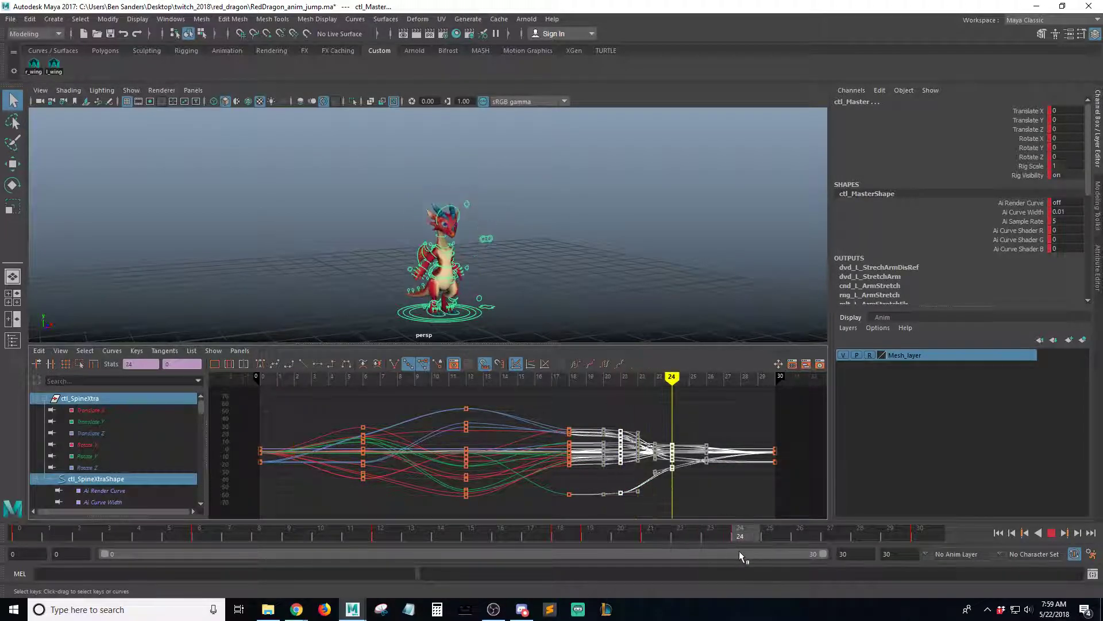
key(Delete)
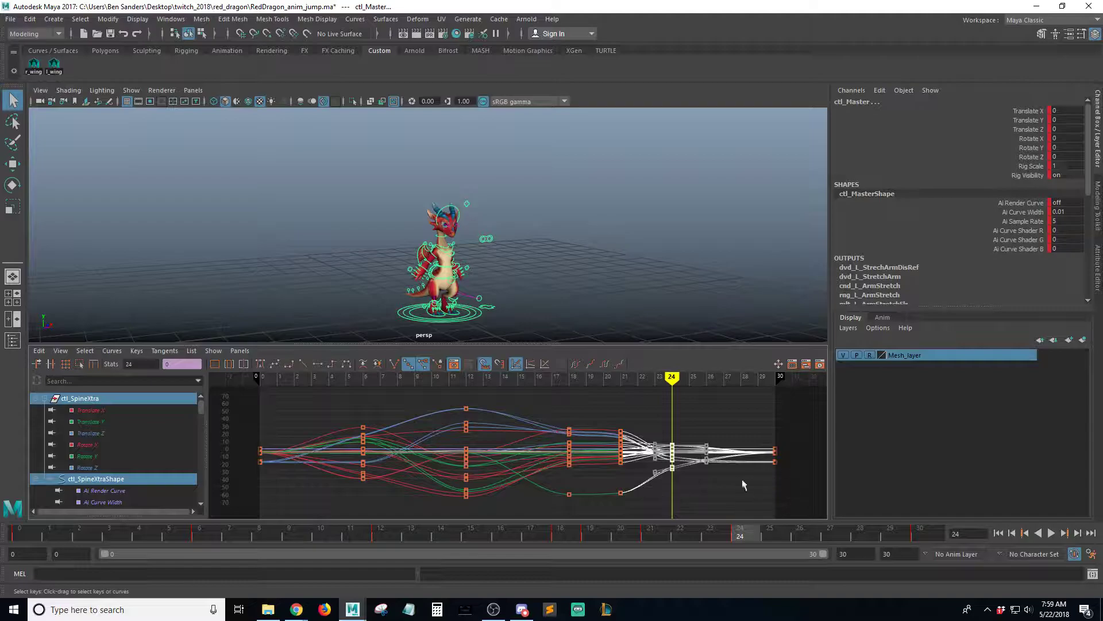
key(w)
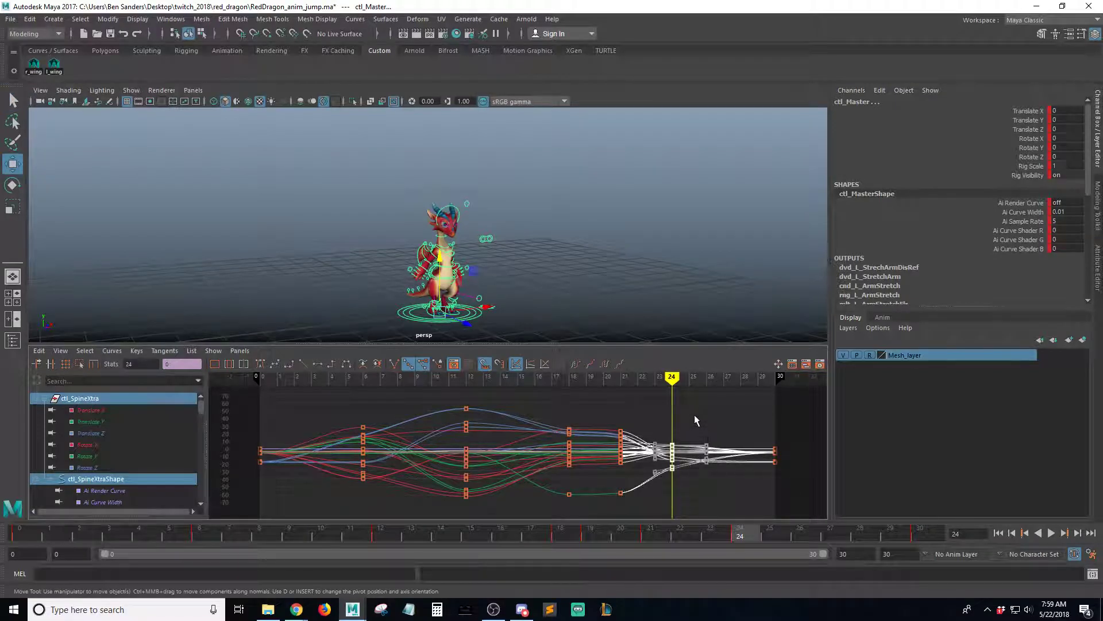
shift+middle_drag(682, 419, 710, 420)
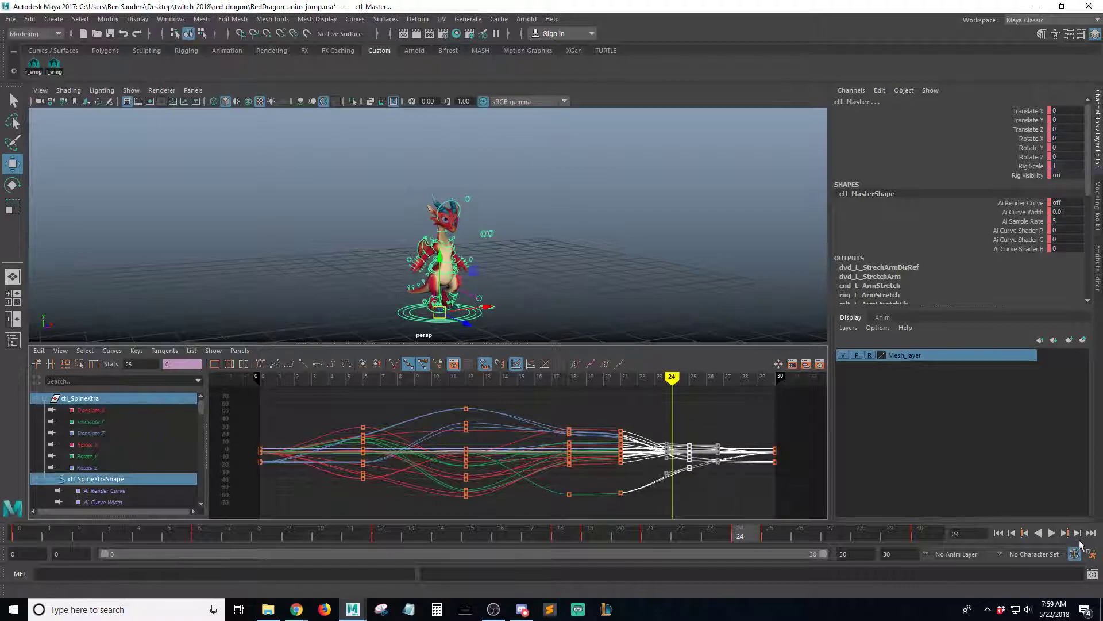
Play back the retimed jump and save the scene RedDragon_anim_jump.ma
click(1051, 533)
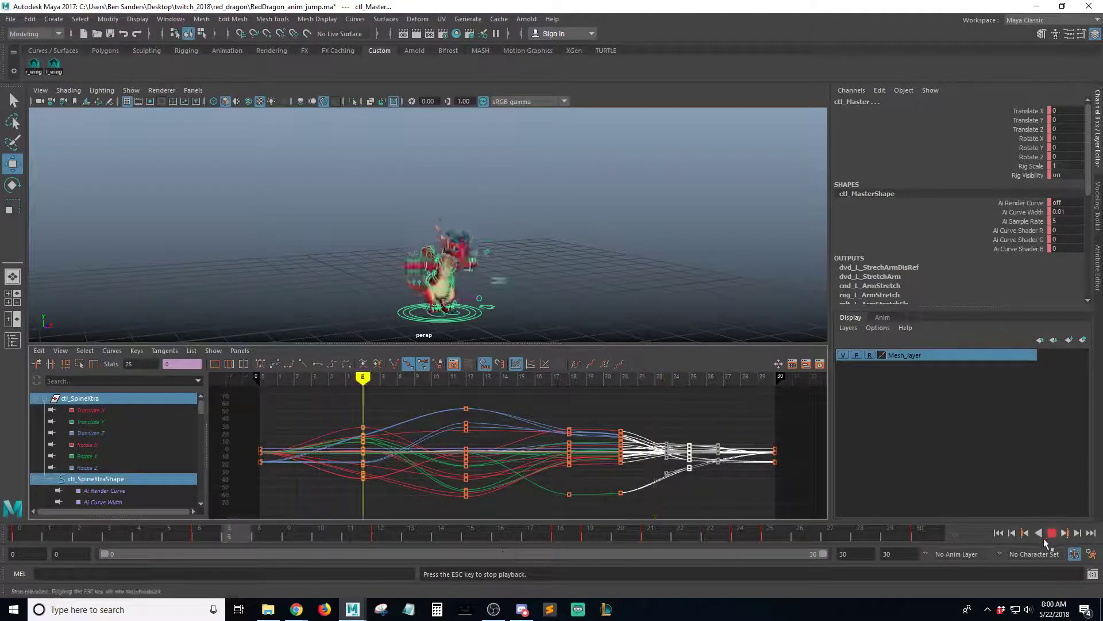
click(1050, 535)
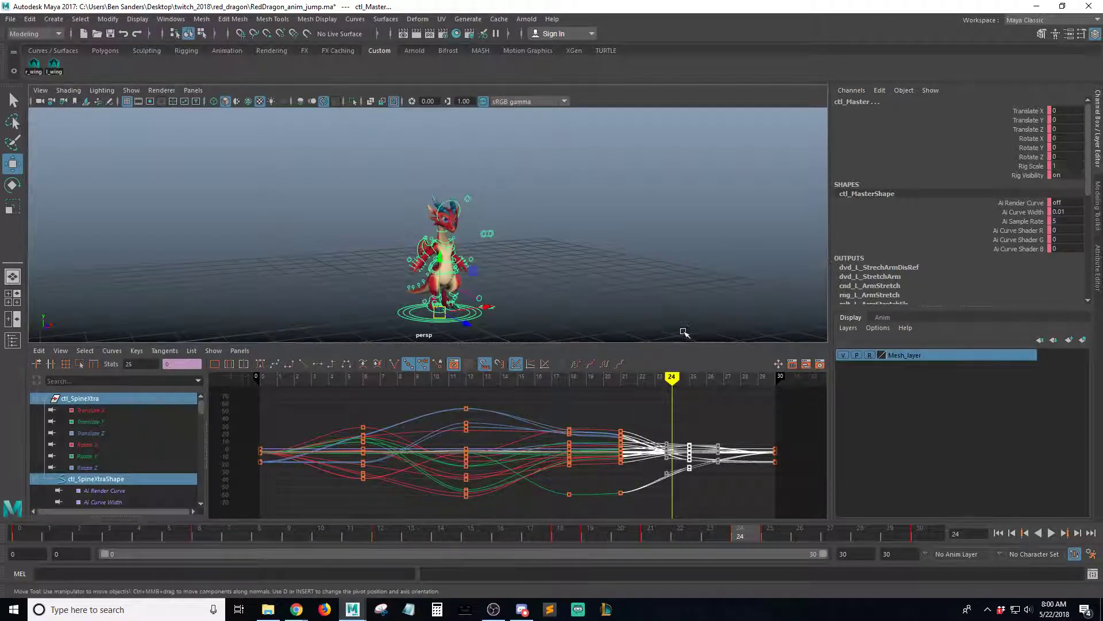
click(527, 315)
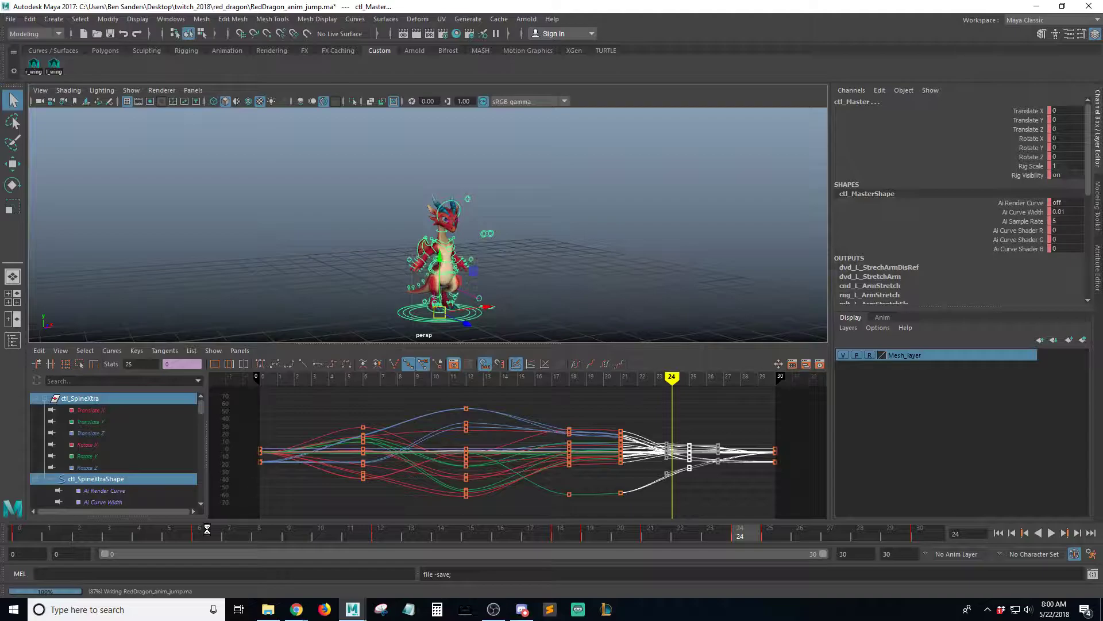
key(w)
Go to frame 9, between the crouch and extension poses, and examine the dragon from the side
drag(202, 531, 287, 537)
alt+right_drag(541, 283, 644, 281)
alt+middle_drag(543, 293, 517, 226)
alt+drag(517, 227, 592, 226)
key(q)
alt+right_drag(592, 227, 576, 277)
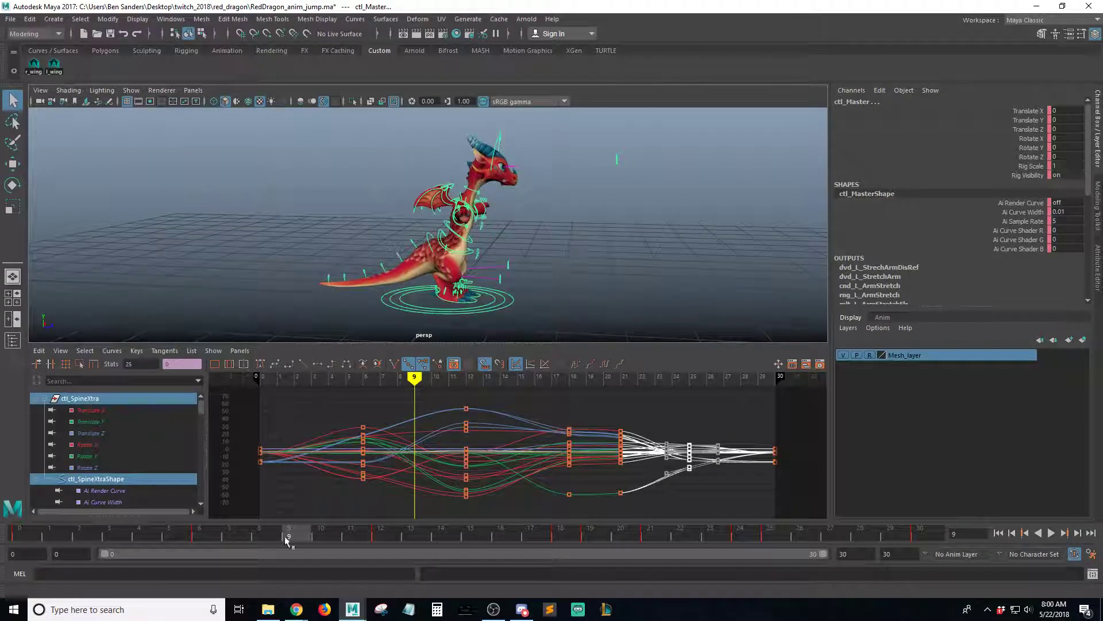
Play the jump and compare the arm poses at frames 6, 9 and 12 from several angles
key(alt+v)
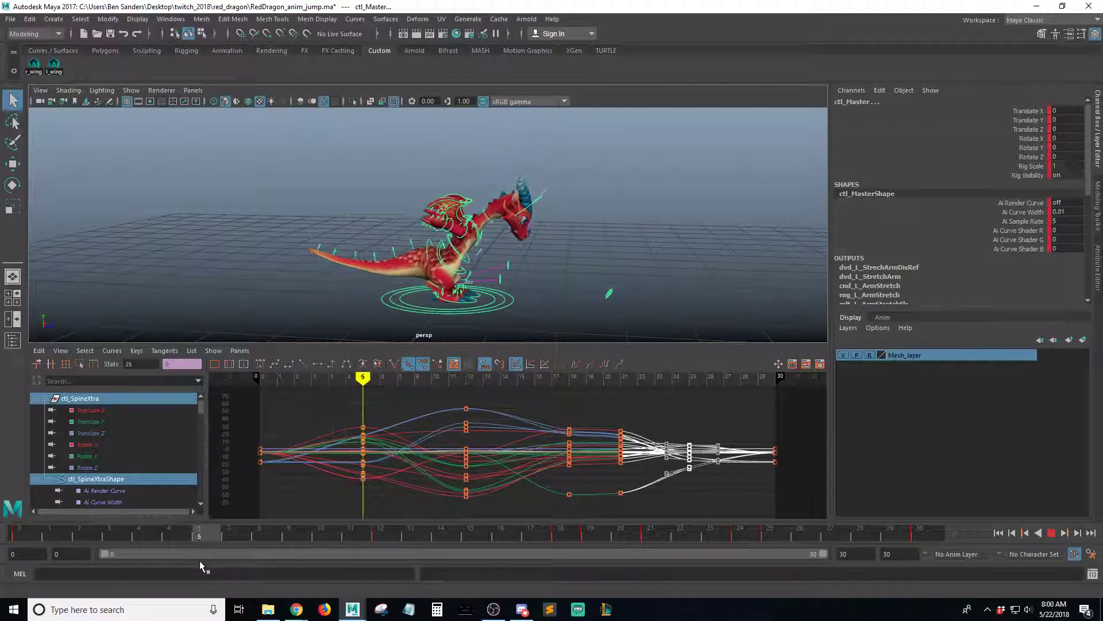
alt+drag(742, 264, 442, 264)
click(391, 539)
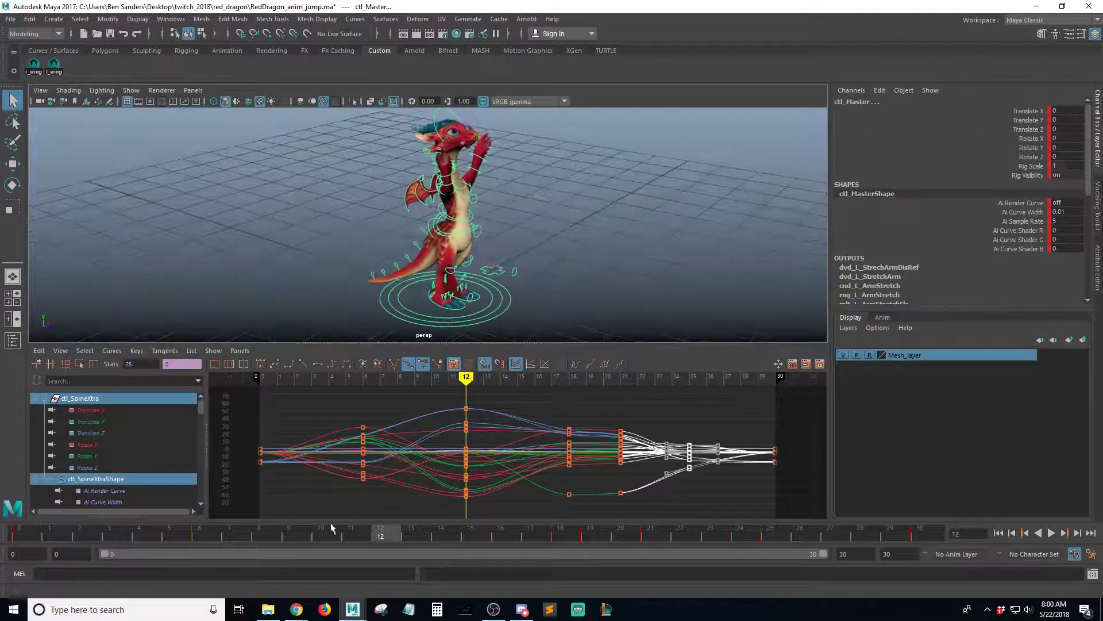
mouse_move(298, 538)
mouse_down()
mouse_move(198, 546)
mouse_move(287, 556)
mouse_move(358, 538)
mouse_move(234, 552)
mouse_move(212, 539)
mouse_move(347, 536)
mouse_move(292, 533)
mouse_up()
alt+right_drag(449, 285, 566, 241)
alt+drag(566, 242, 501, 249)
click(210, 538)
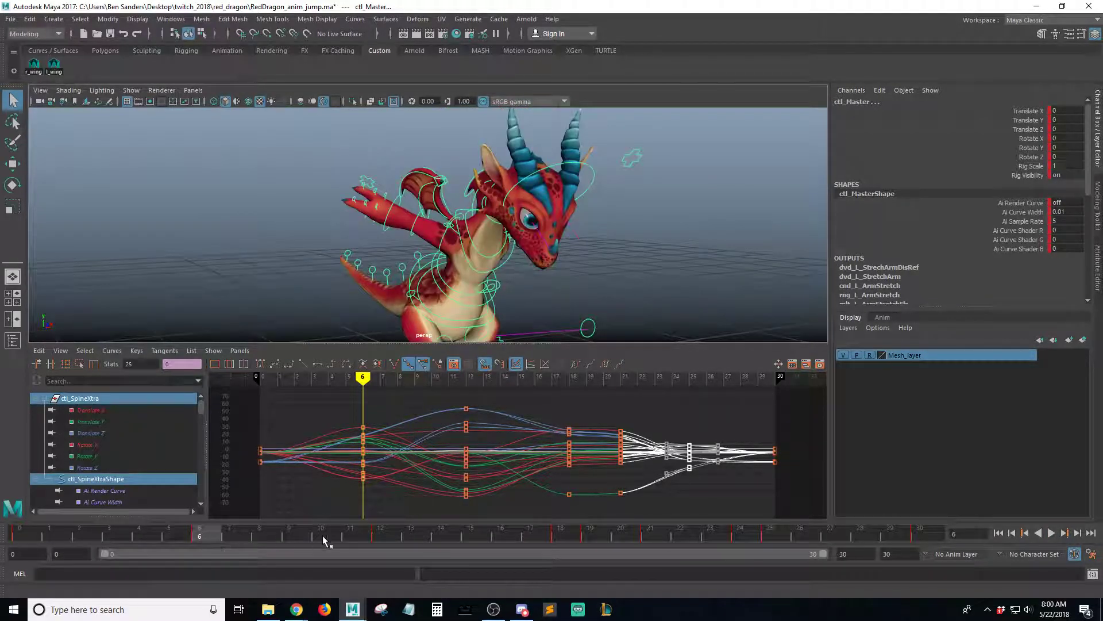
click(298, 539)
alt+drag(432, 270, 503, 221)
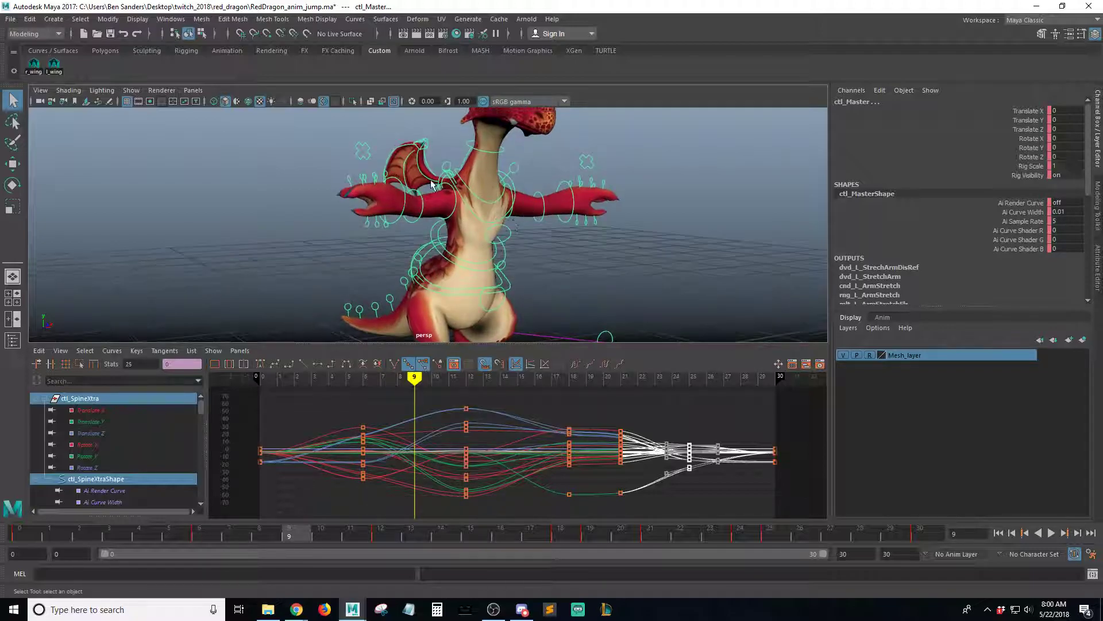
At frame 9, rotate the dragon's right shoulder and upper arm controls so the outstretched arm hangs lower
scroll(432, 184, up, 4)
alt+drag(432, 184, 493, 148)
click(446, 150)
shift+click(430, 234)
key(e)
alt+drag(430, 234, 517, 237)
alt+drag(555, 229, 424, 248)
Rotate the left shoulder and upper arm down to match the right arm and key the pose at frame 9
key(q)
click(528, 159)
shift+click(435, 258)
key(e)
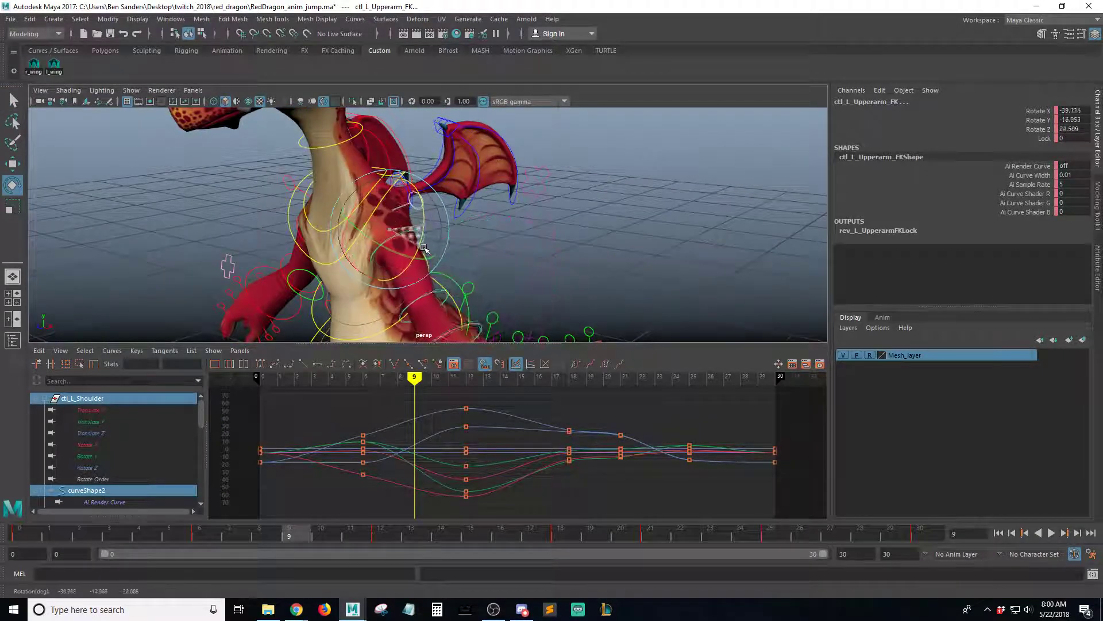
key(s)
alt+right_drag(423, 246, 323, 253)
alt+drag(323, 254, 581, 229)
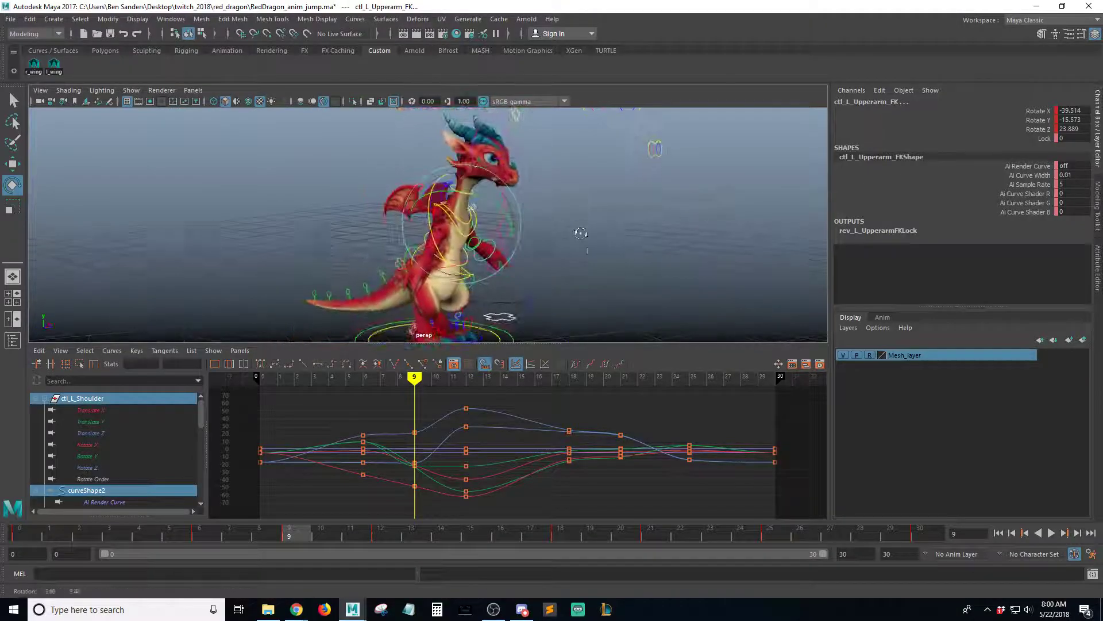
Scrub around frame 9, play back the jump with the lowered arms, and save the scene
mouse_move(284, 539)
mouse_down()
mouse_move(143, 548)
mouse_move(297, 534)
mouse_up()
key(alt+v)
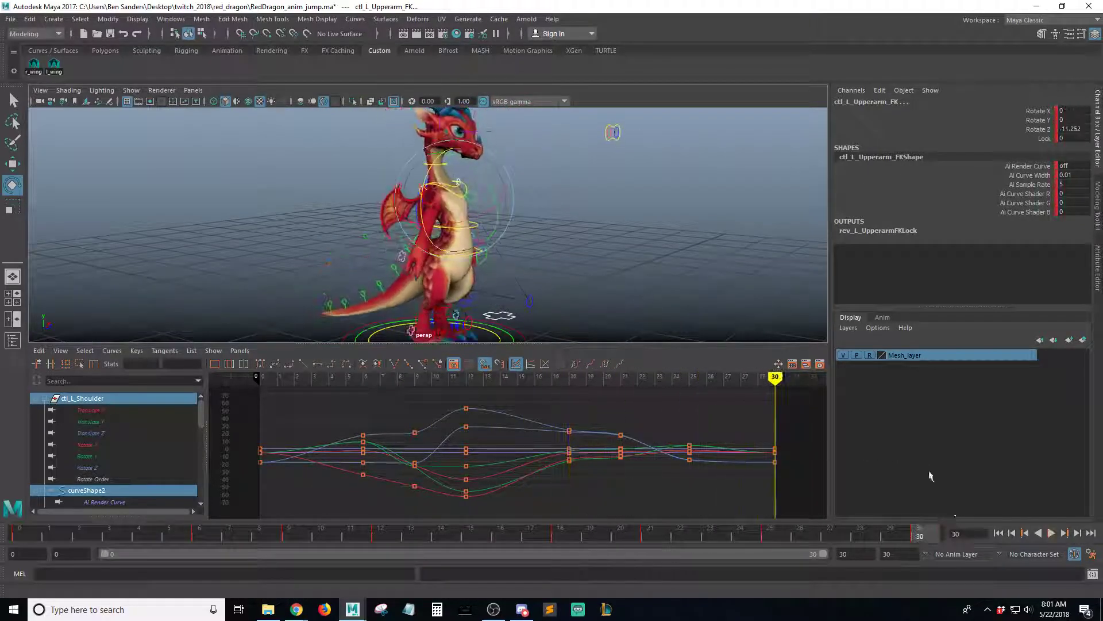
click(1051, 534)
alt+right_drag(728, 224, 480, 253)
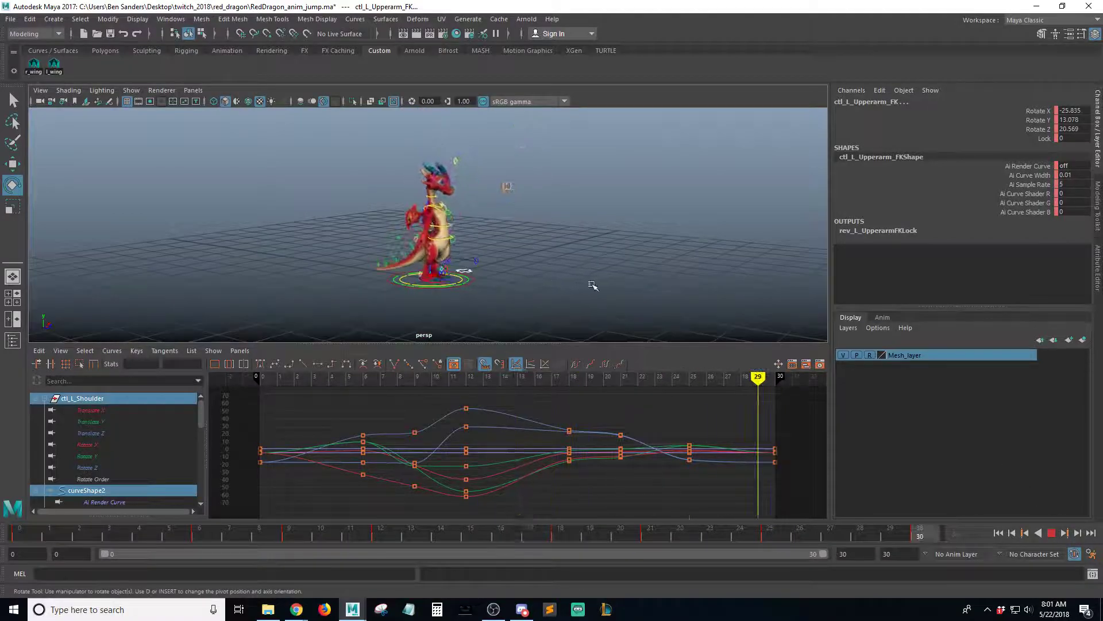
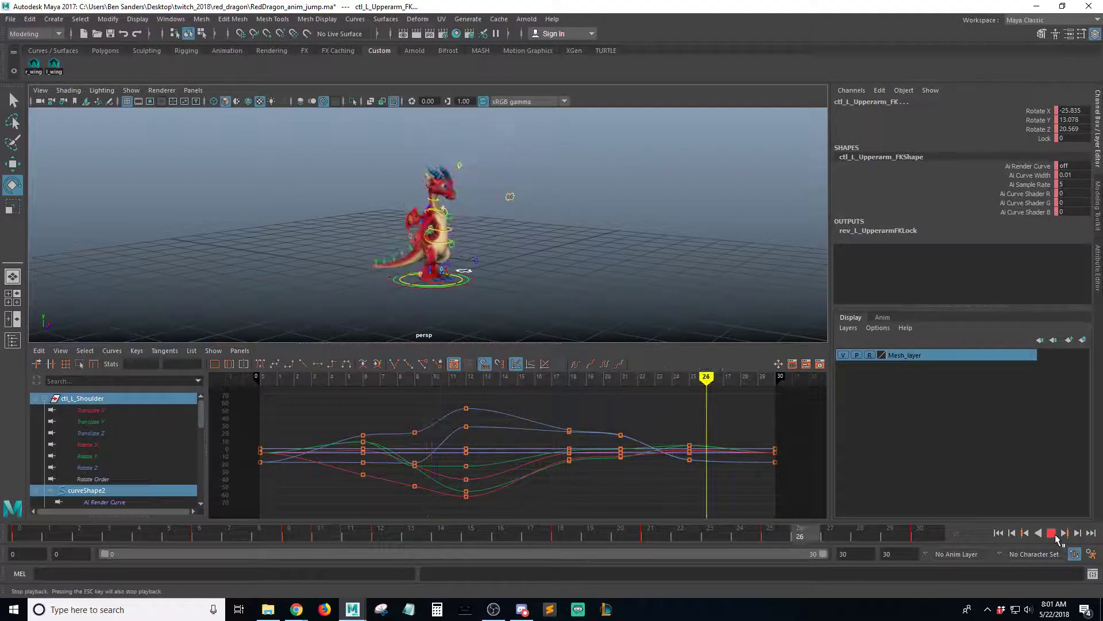
click(1053, 534)
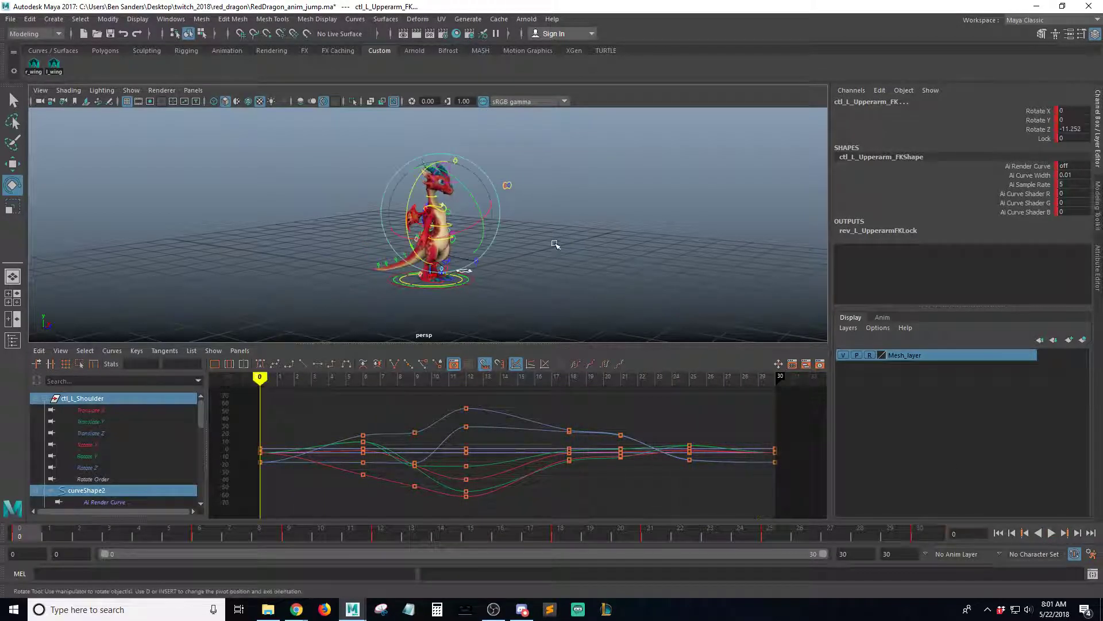
key(ctrl+s)
click(533, 311)
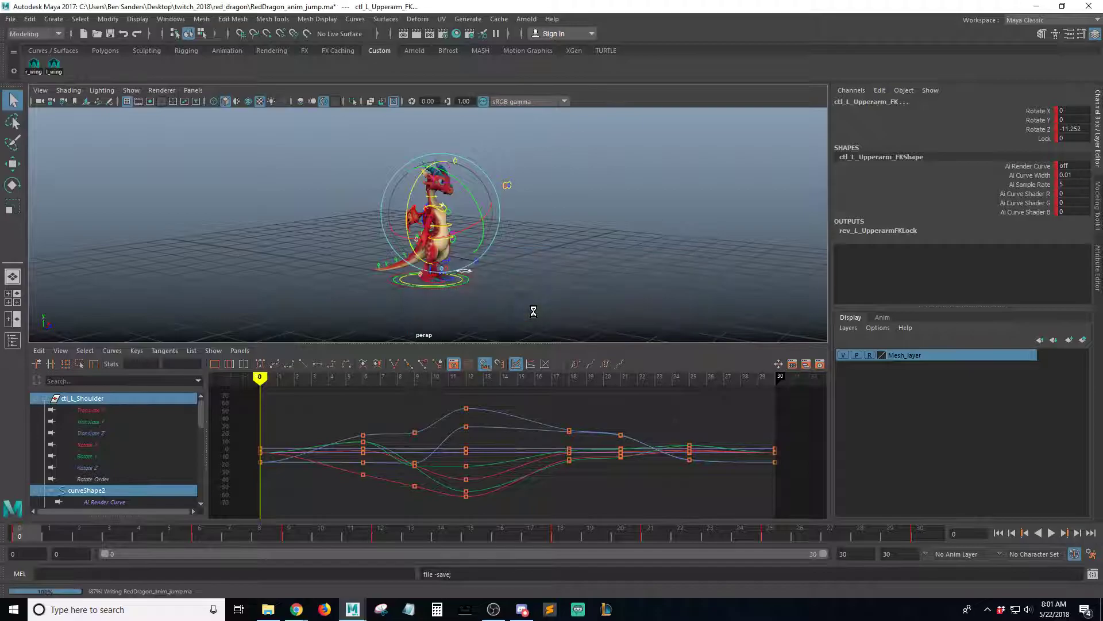
Select all of the dragon's rig controls, then play and scrub the jump through frames 12 and 18
alt+drag(548, 231, 488, 234)
alt+right_drag(488, 234, 478, 254)
key(q)
drag(594, 170, 316, 338)
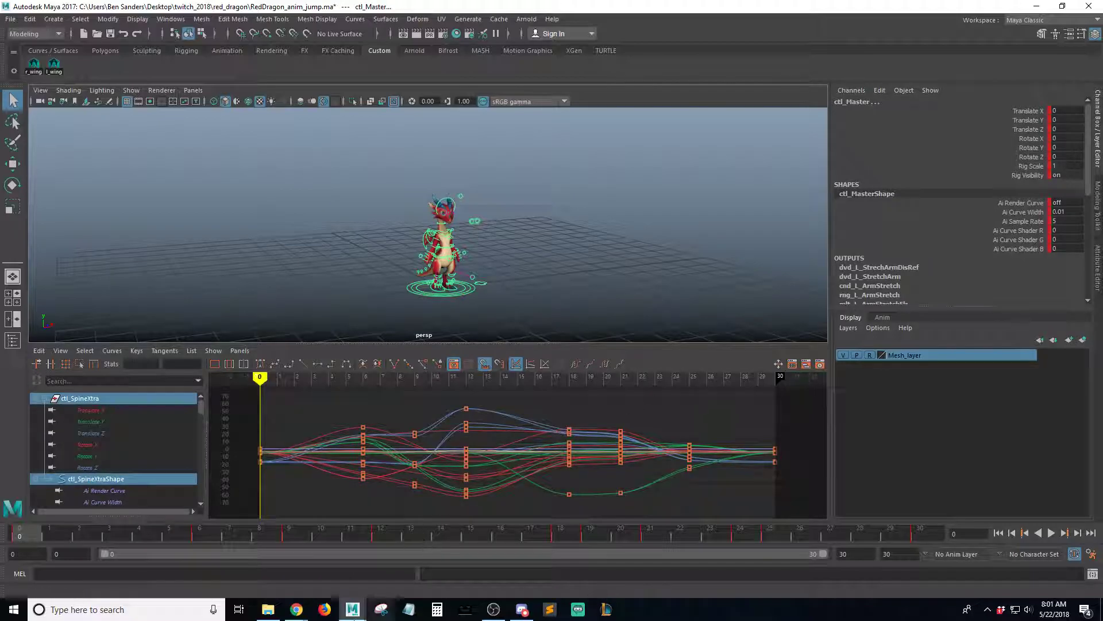
key(alt+v)
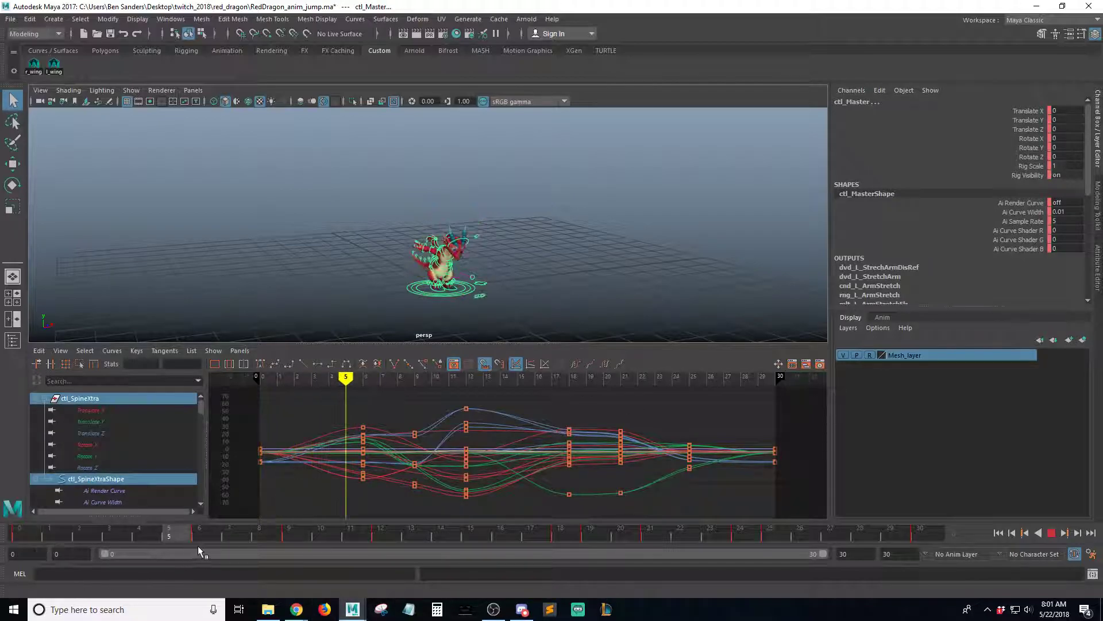
drag(229, 541, 377, 534)
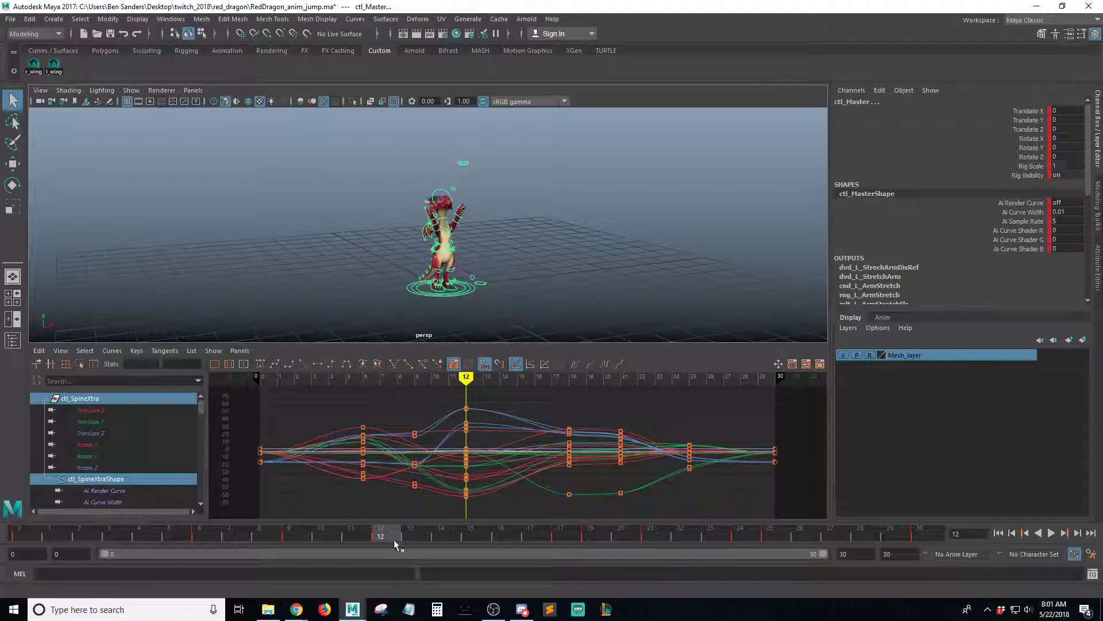
click(565, 536)
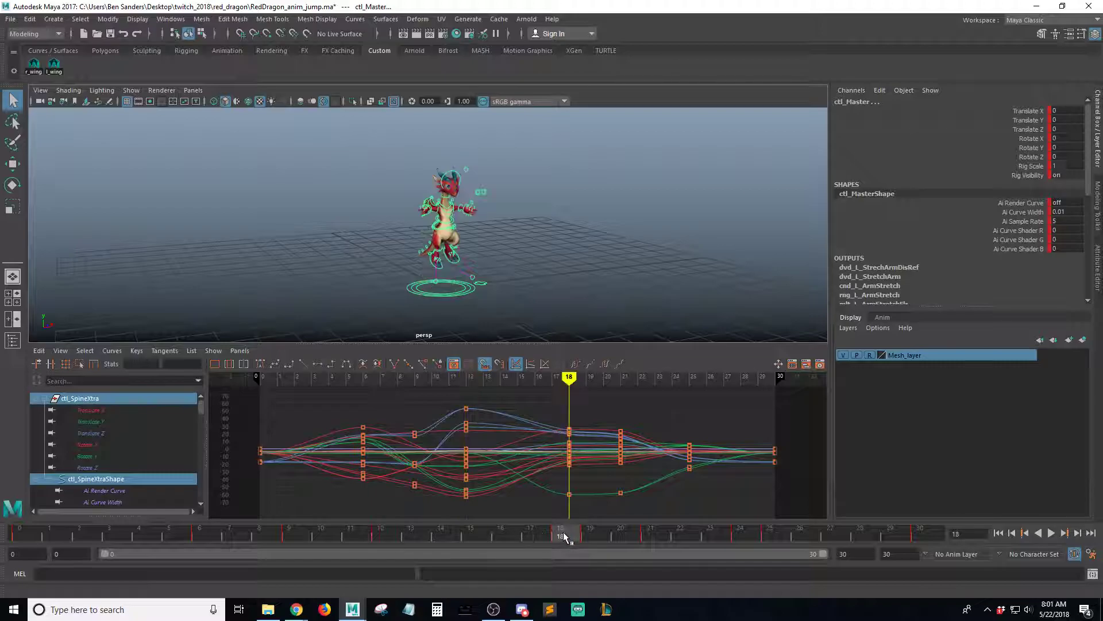
mouse_move(551, 539)
mouse_down()
mouse_move(402, 542)
mouse_move(587, 524)
mouse_move(381, 535)
mouse_move(530, 535)
mouse_up()
Try shifting all keys from frame 18 onward two frames earlier and play back the result
drag(802, 407, 415, 533)
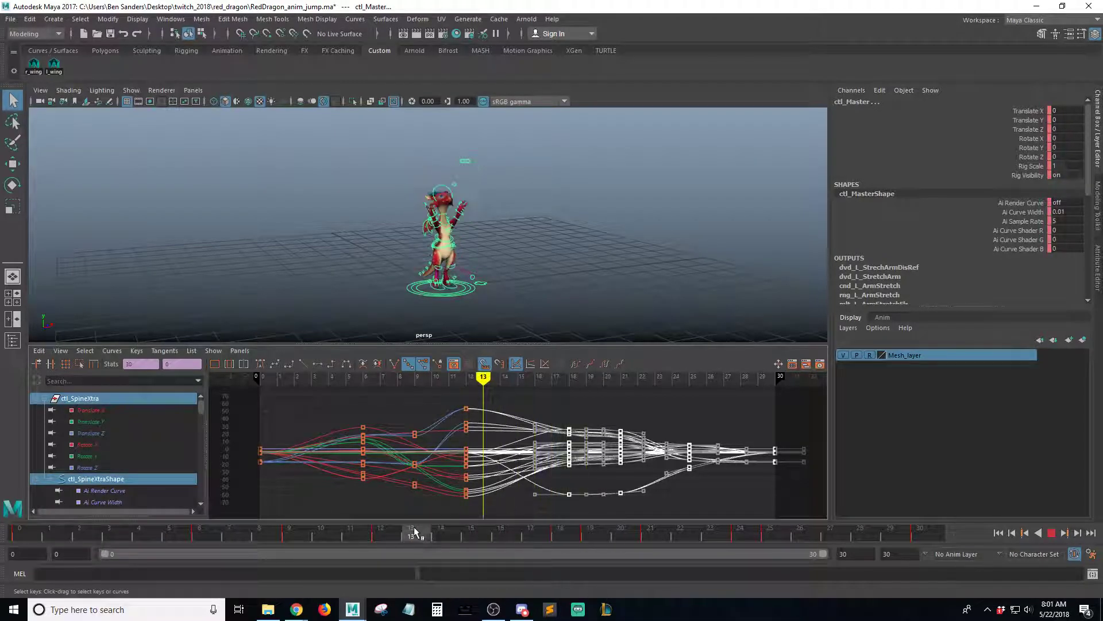
click(651, 410)
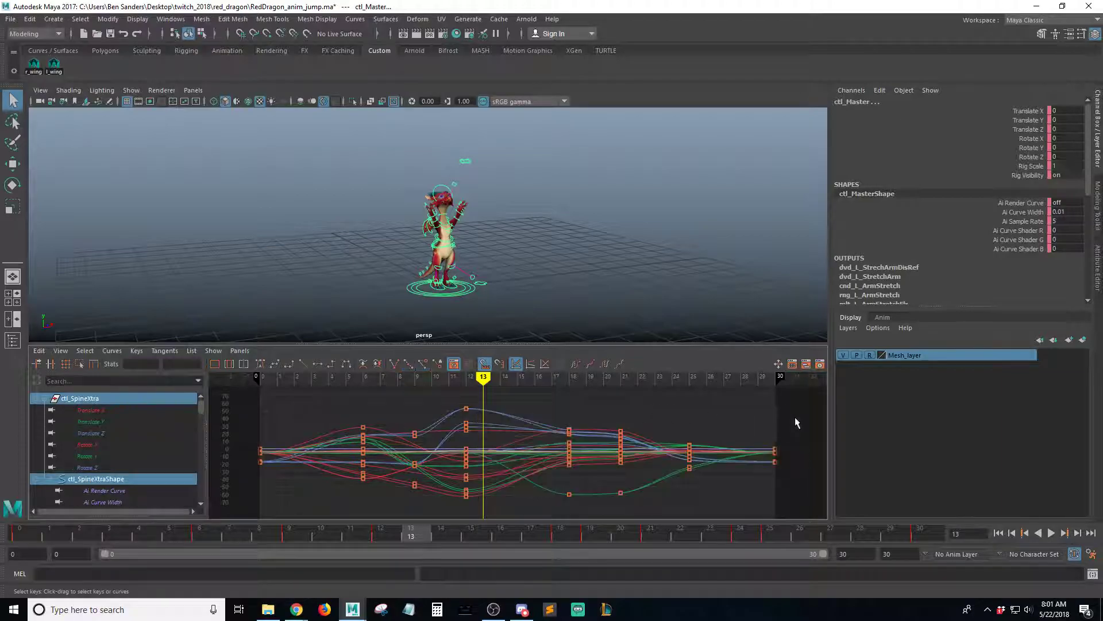
click(600, 236)
drag(289, 358, 289, 359)
drag(554, 510, 555, 511)
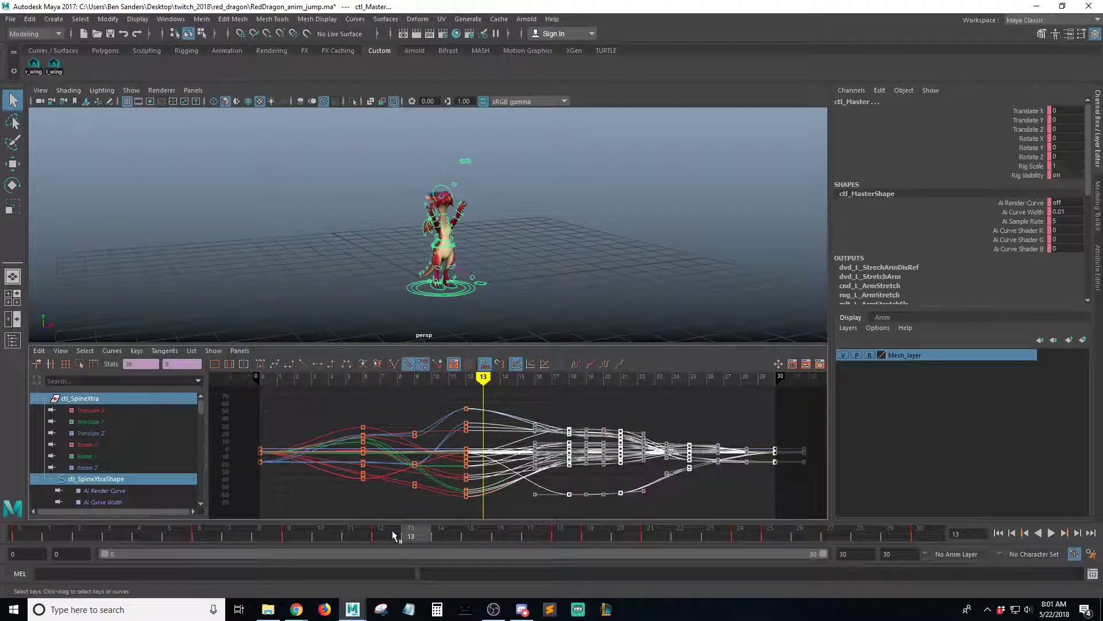
drag(394, 534, 391, 534)
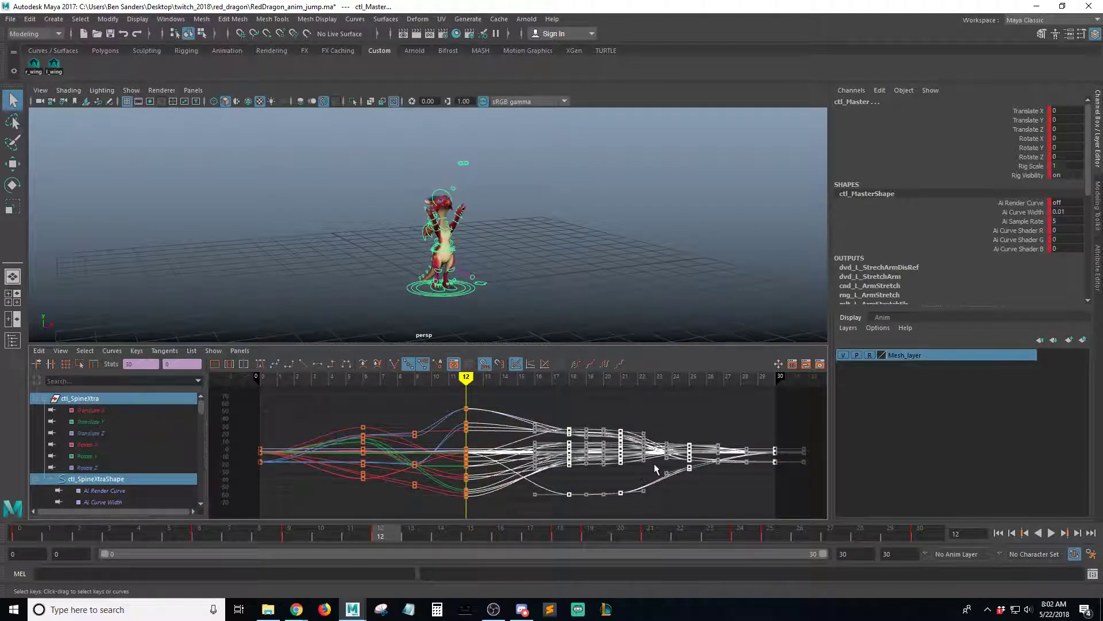
key(w)
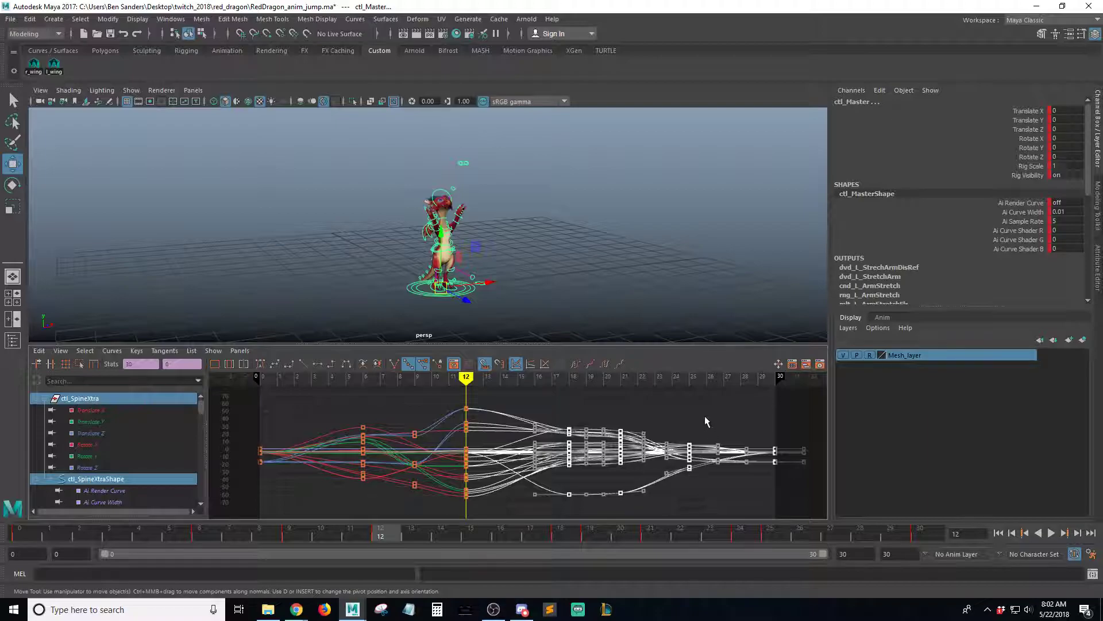
middle_drag(701, 416, 676, 420)
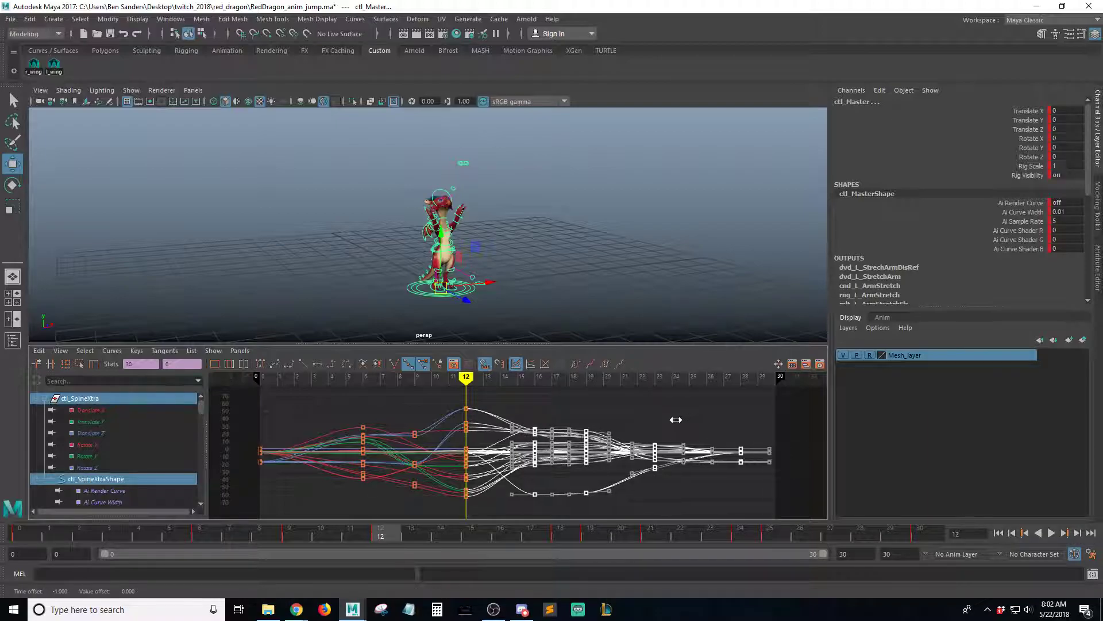
drag(408, 534, 956, 532)
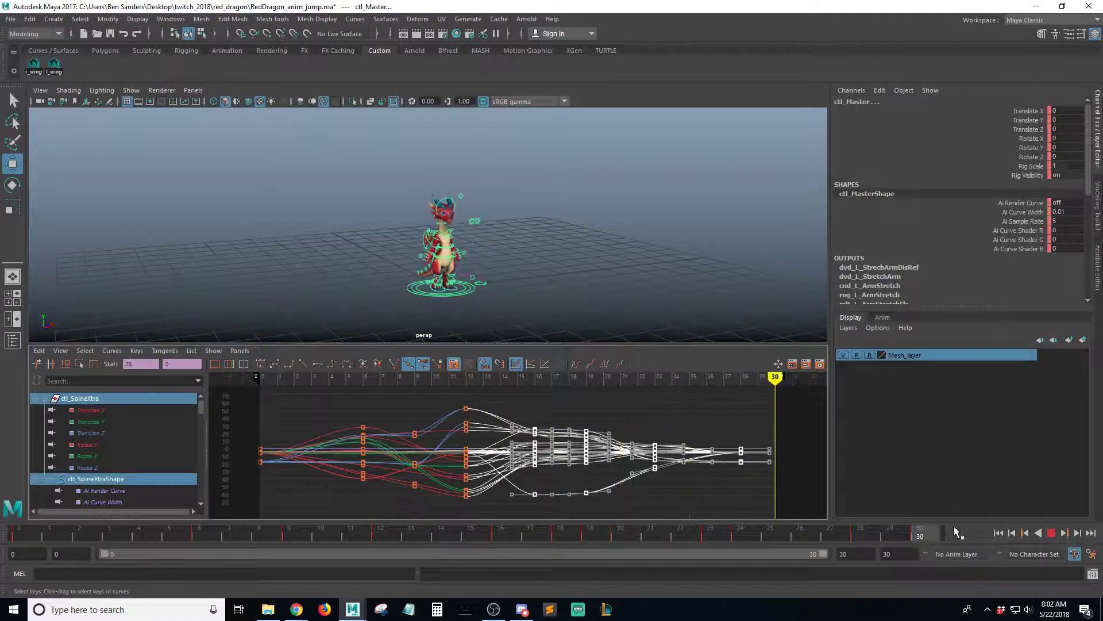
click(1051, 533)
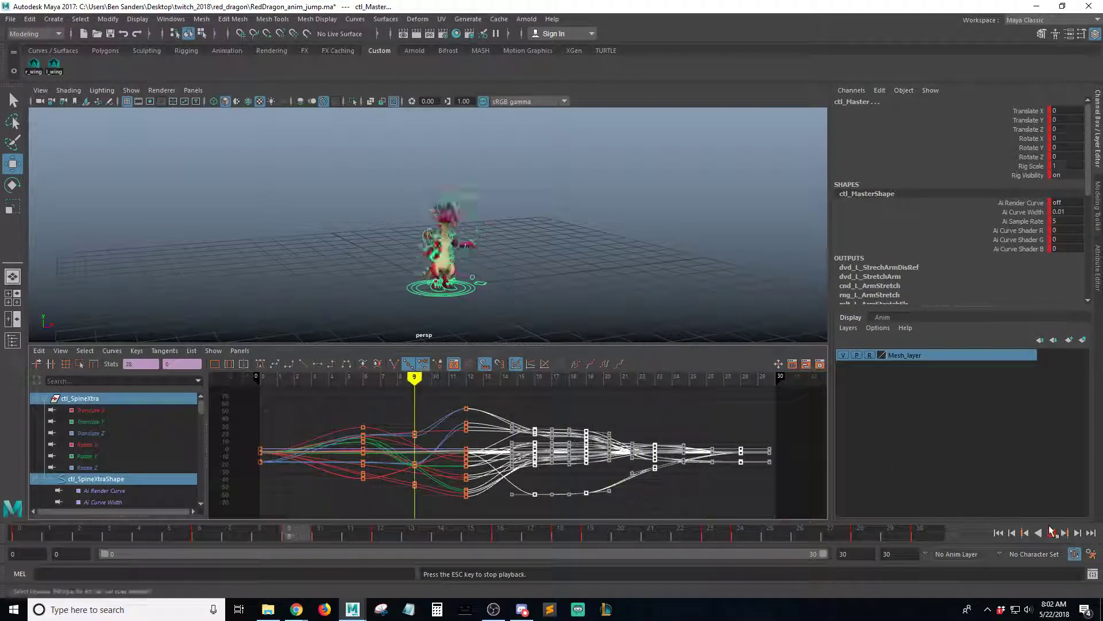
key(Escape)
Undo the two-frame shift of the airborne and landing keys and replay the jump
key(ctrl+z)
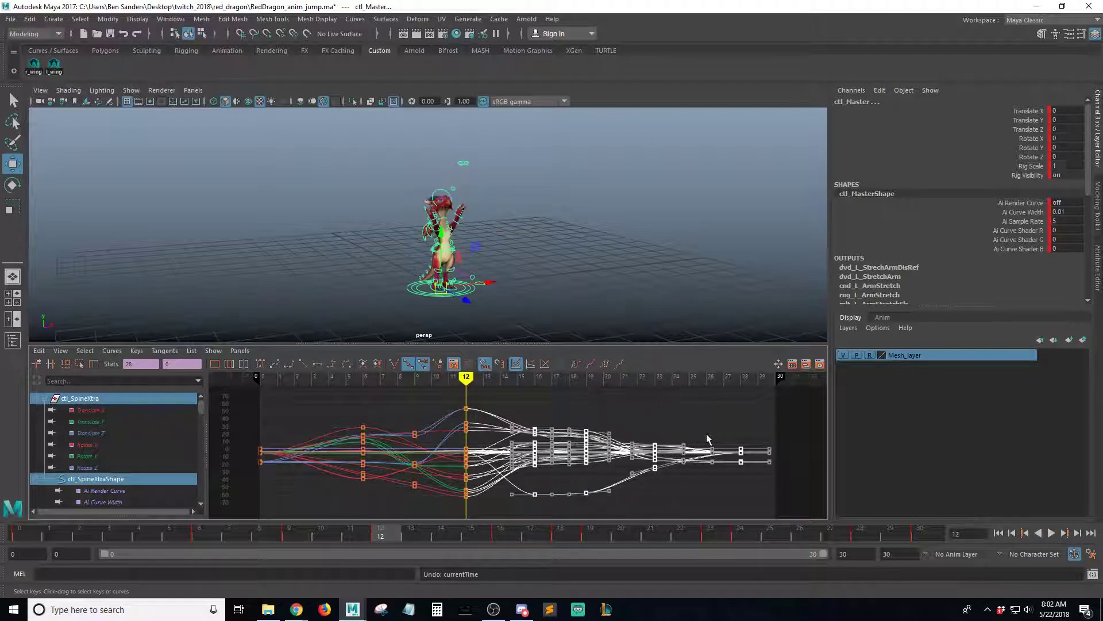
key(ctrl+z)
drag(402, 538, 200, 541)
click(1051, 534)
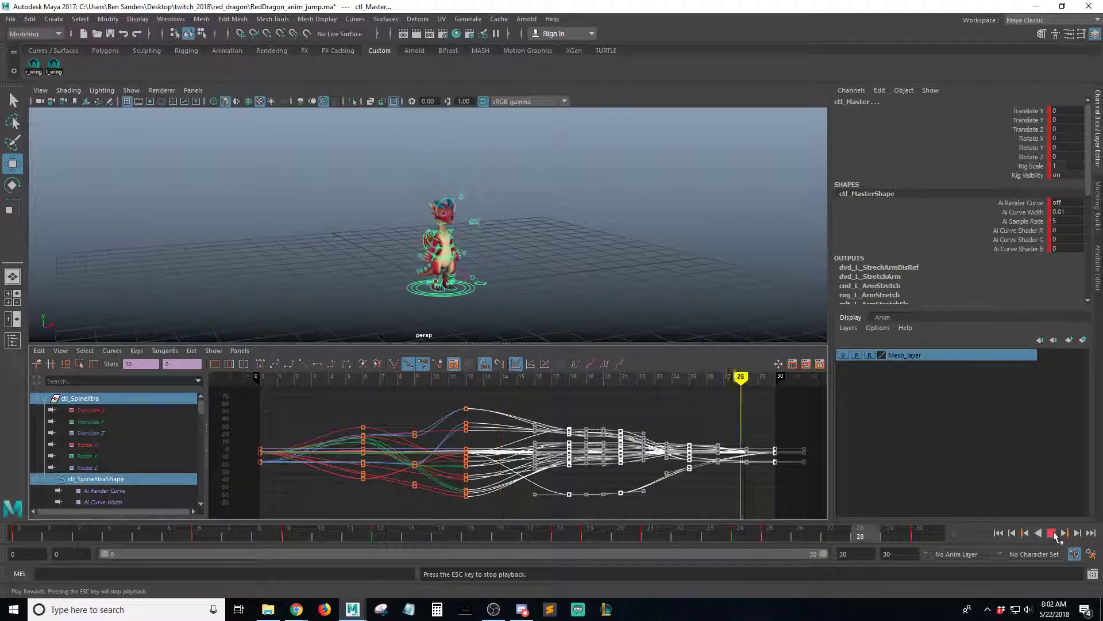
key(Escape)
Set a key on all of the dragon's controls at frame 16, between the extension and airborne poses
drag(339, 541, 518, 543)
click(706, 410)
key(s)
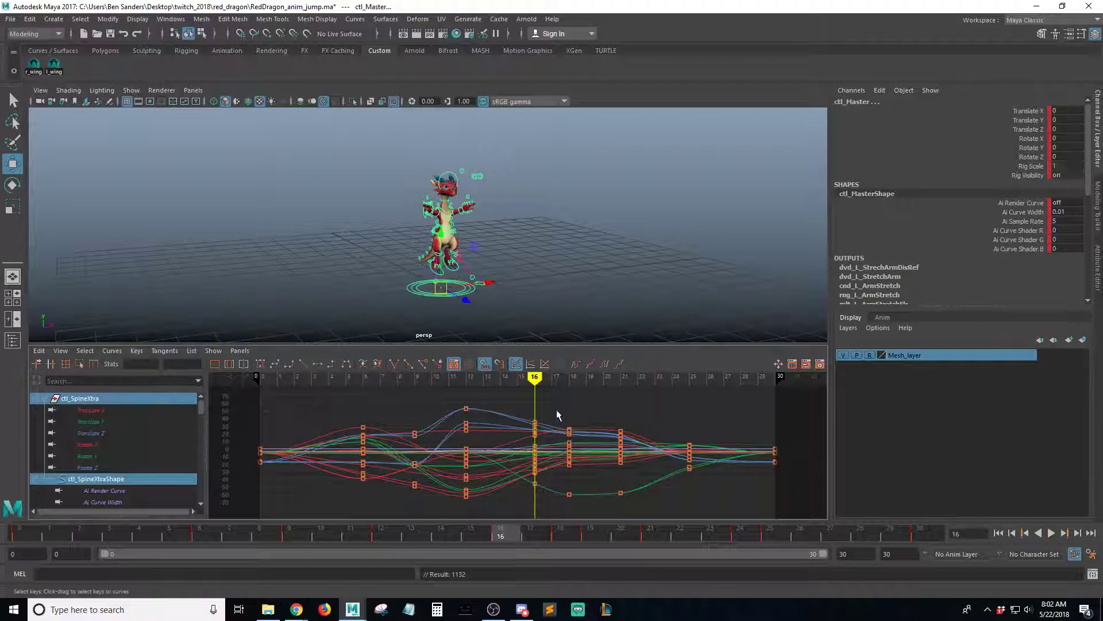
Try moving all of the frame 16 keys one frame earlier, undo the move, and scrub around frame 16
drag(558, 413, 521, 521)
shift+middle_drag(633, 405, 618, 409)
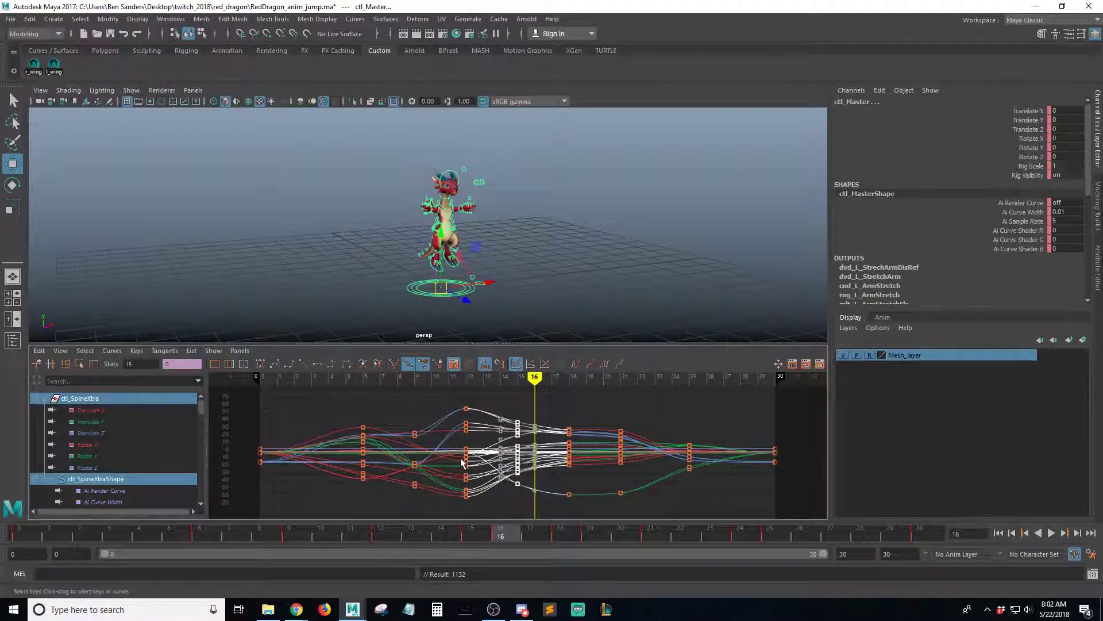
key(ctrl+z)
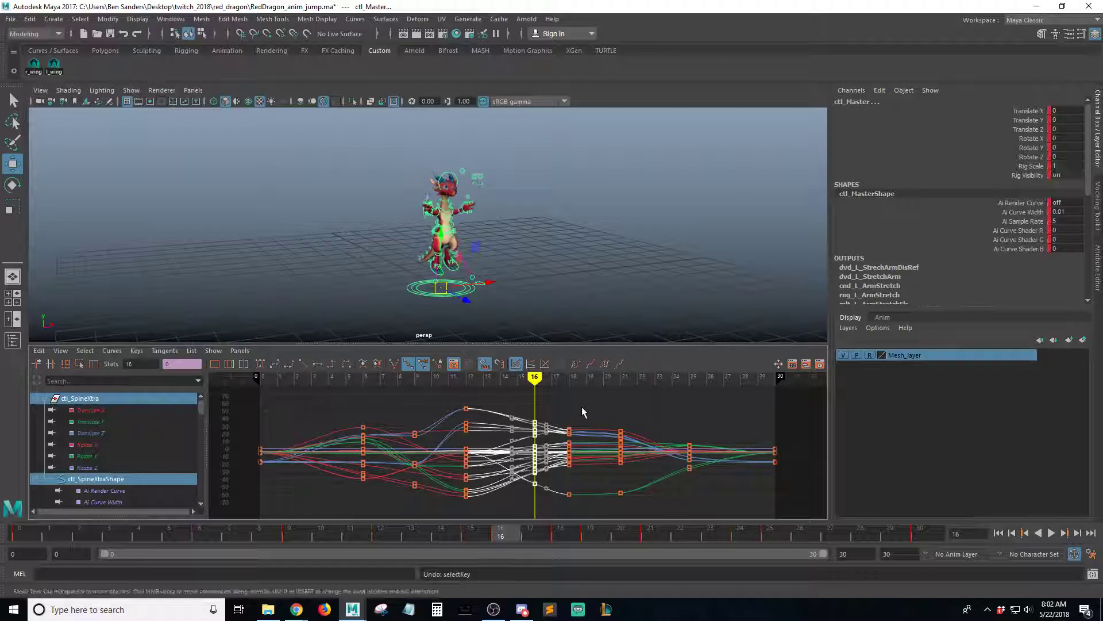
key(ctrl+z)
key(alt+v)
mouse_move(513, 541)
mouse_down()
mouse_move(530, 542)
mouse_move(505, 537)
mouse_up()
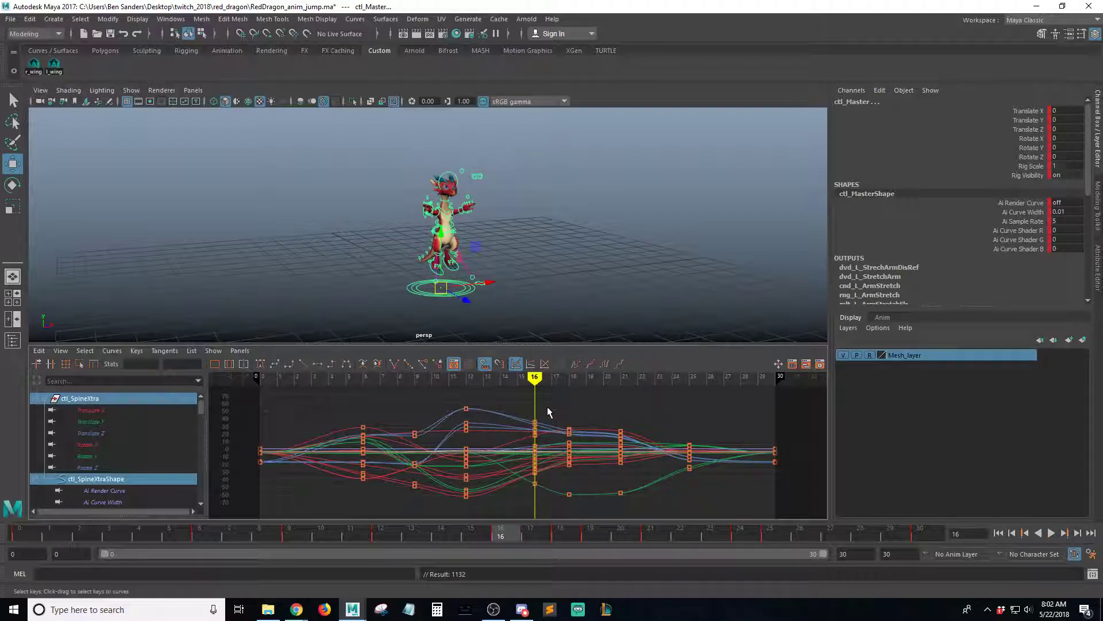
Move all of the frame 16 keys one frame earlier, to frame 15
drag(523, 523, 521, 523)
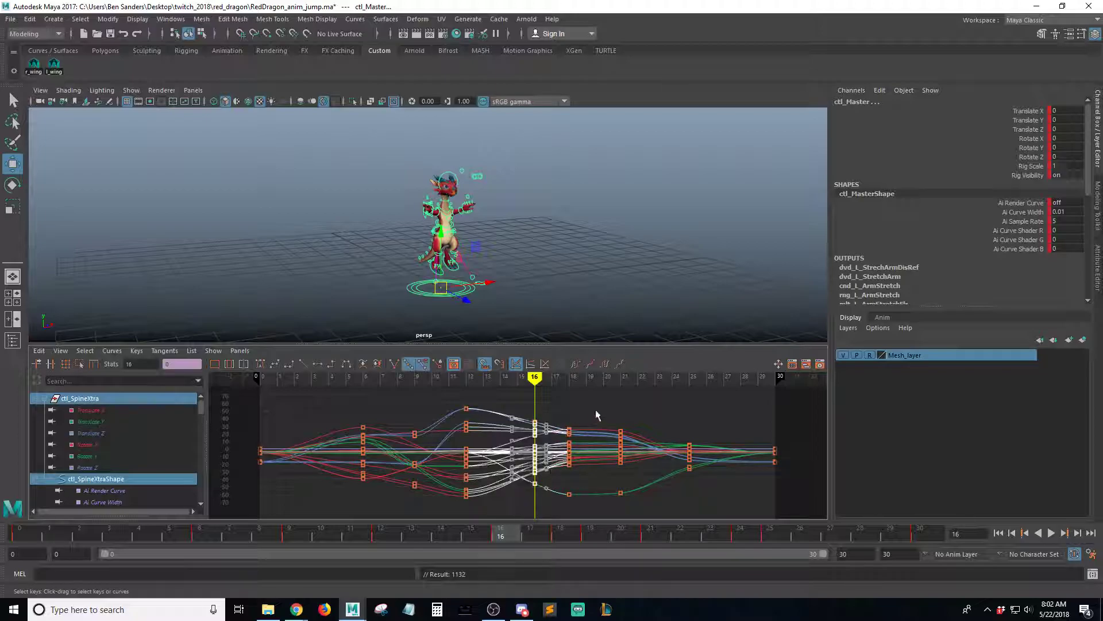
shift+middle_drag(587, 409, 578, 410)
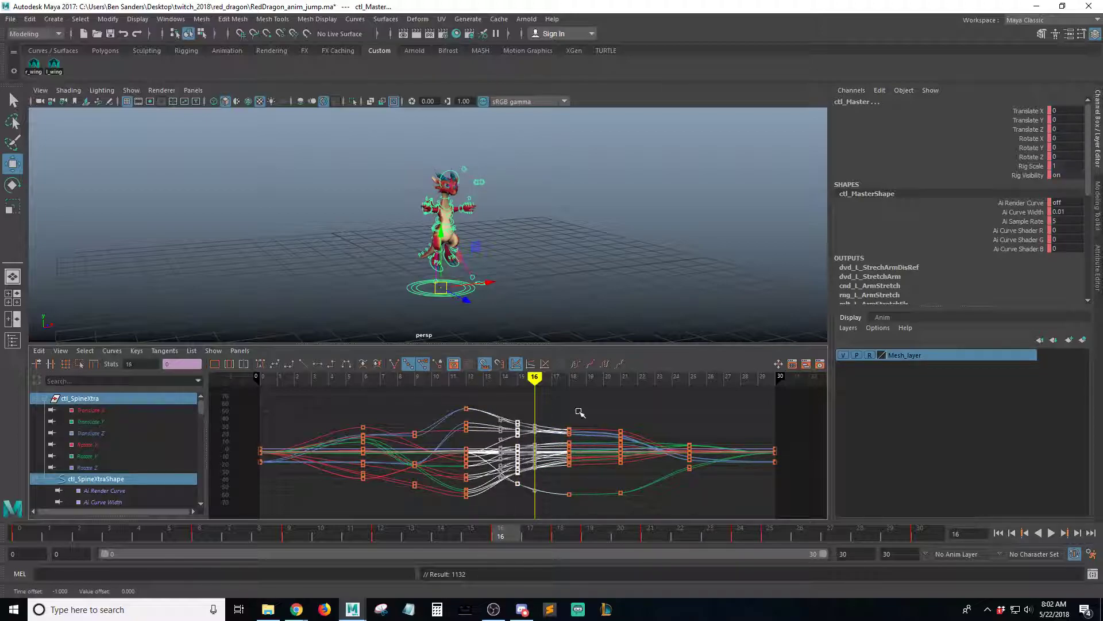
click(580, 412)
Play back the jump with the quicker takeoff and watch it from the side
drag(388, 533, 374, 537)
key(alt+v)
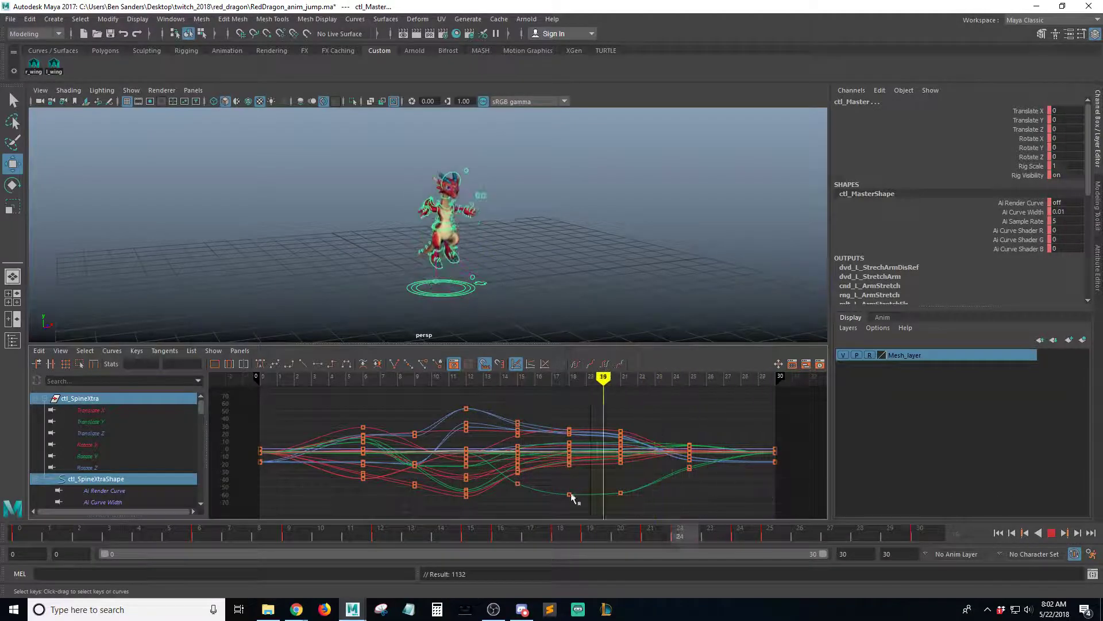
key(alt+shift+v)
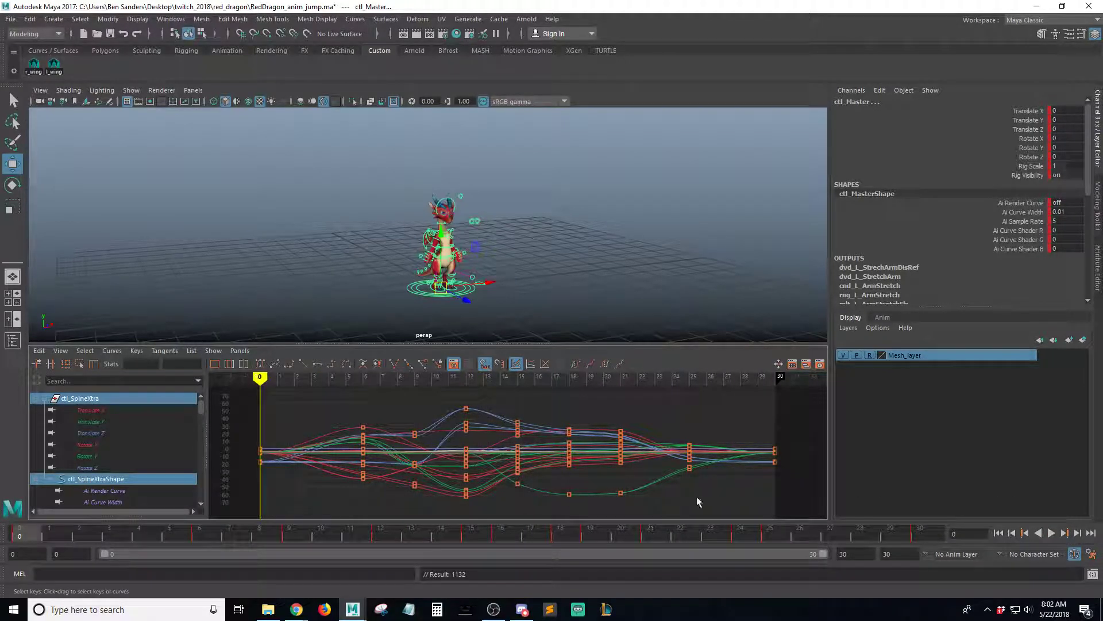
click(1052, 533)
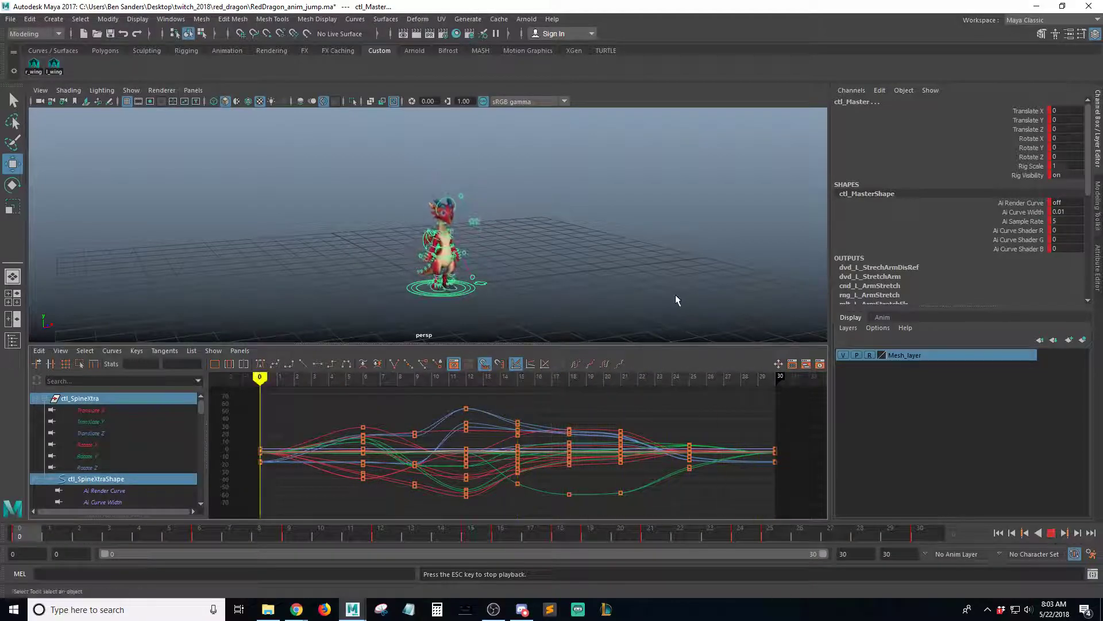
alt+drag(678, 299, 706, 234)
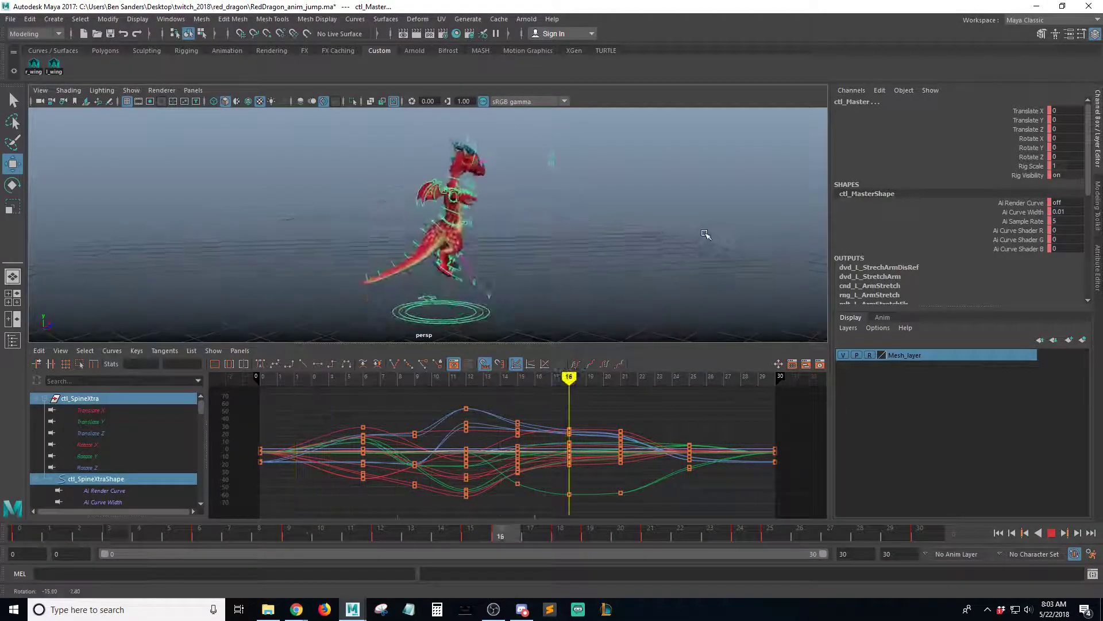
Stop the jump playback and save the dragon jump scene under its current file name
alt+drag(615, 308, 591, 289)
key(q)
click(1052, 533)
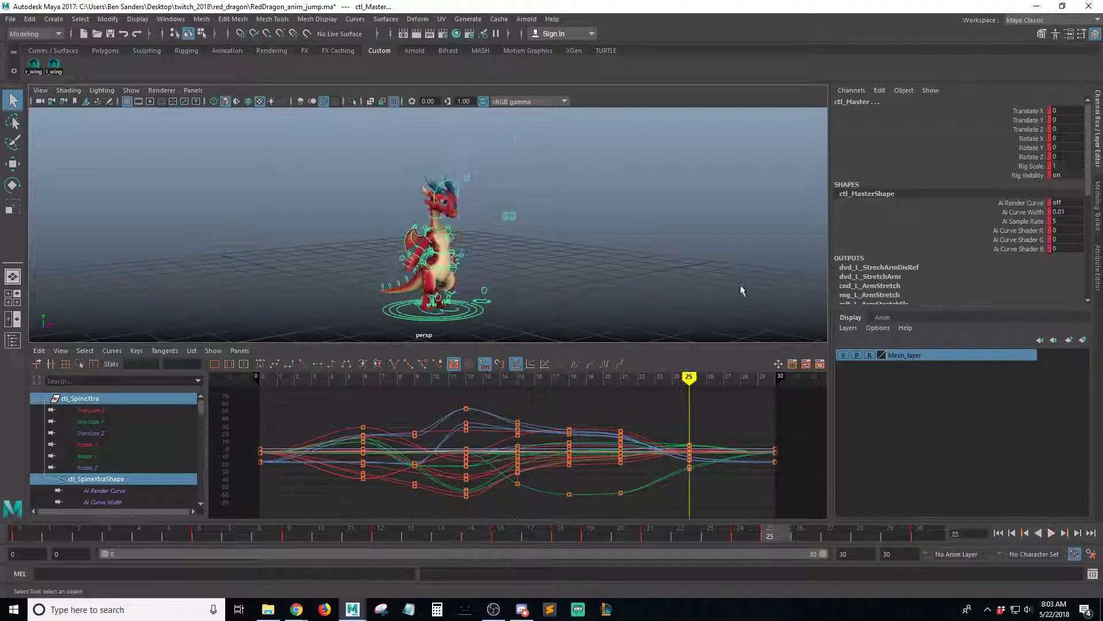
key(ctrl+s)
click(534, 317)
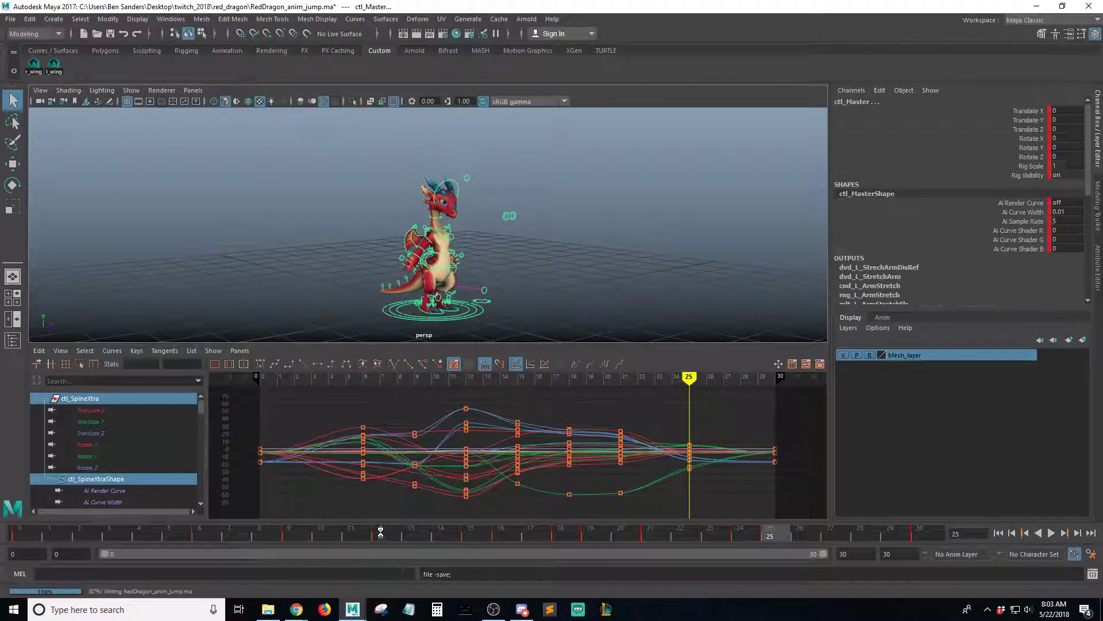
Play back the full jump with the graph editor open and check its timing and poses
key(alt+v)
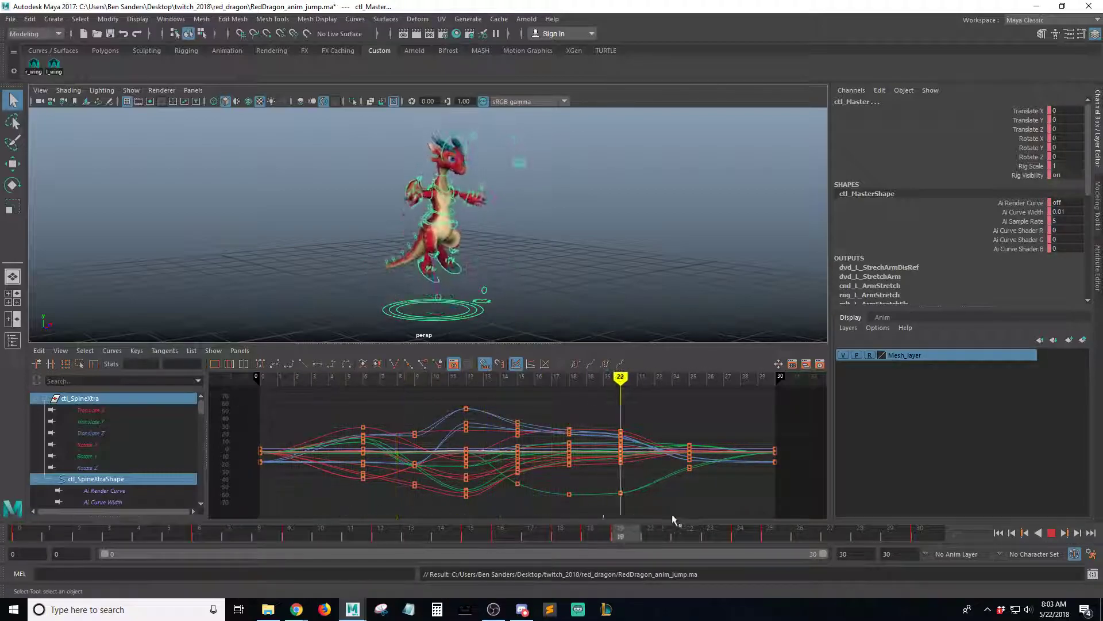
click(1052, 533)
key(alt+v)
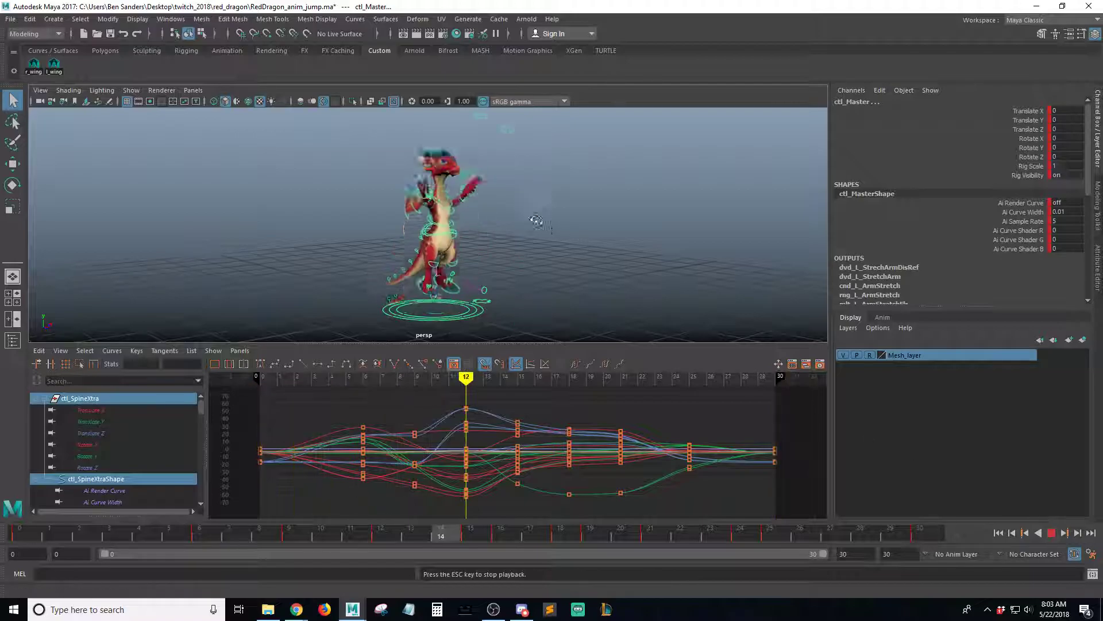
alt+drag(554, 238, 606, 243)
click(1051, 535)
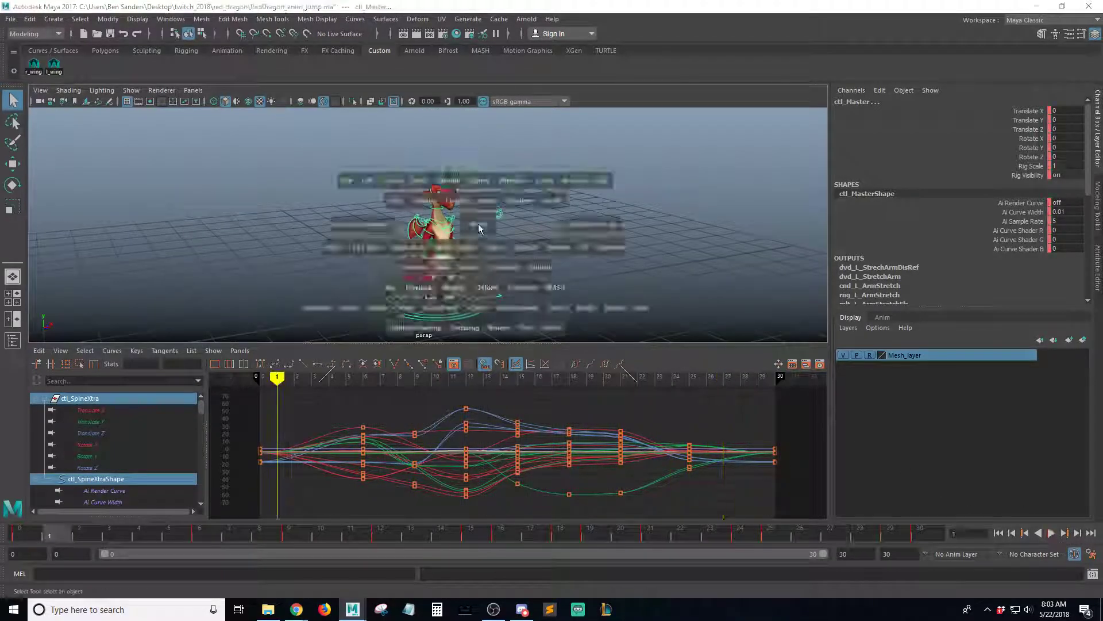
Maximize the perspective view and play the jump in a loop, examining the dragon's motion from several angles
key(space)
click(1050, 535)
alt+drag(540, 309, 673, 417)
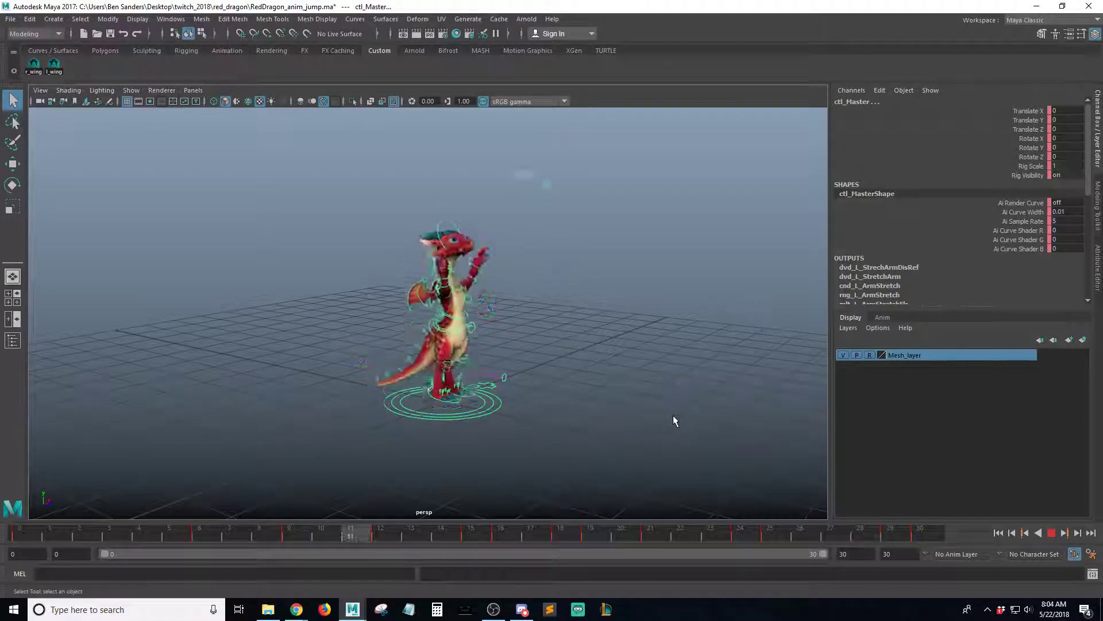
mouse_move(598, 386)
alt+mouse_down()
mouse_move(534, 372)
mouse_move(598, 384)
alt+mouse_up()
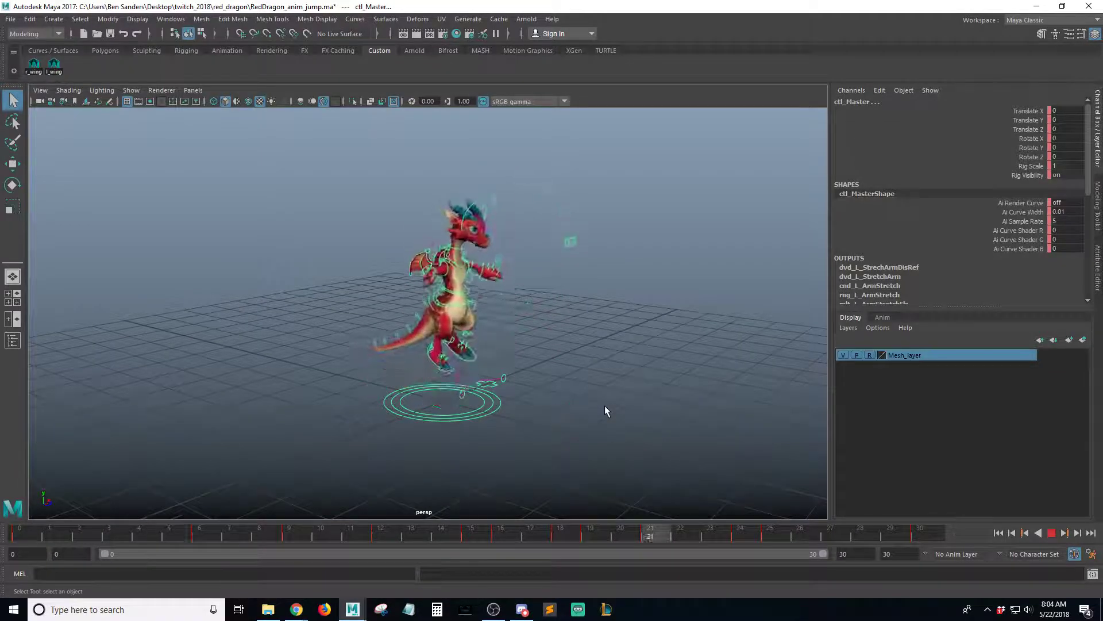
mouse_move(612, 395)
alt+mouse_down()
mouse_move(538, 389)
mouse_move(635, 389)
mouse_move(640, 404)
mouse_move(615, 398)
alt+mouse_up()
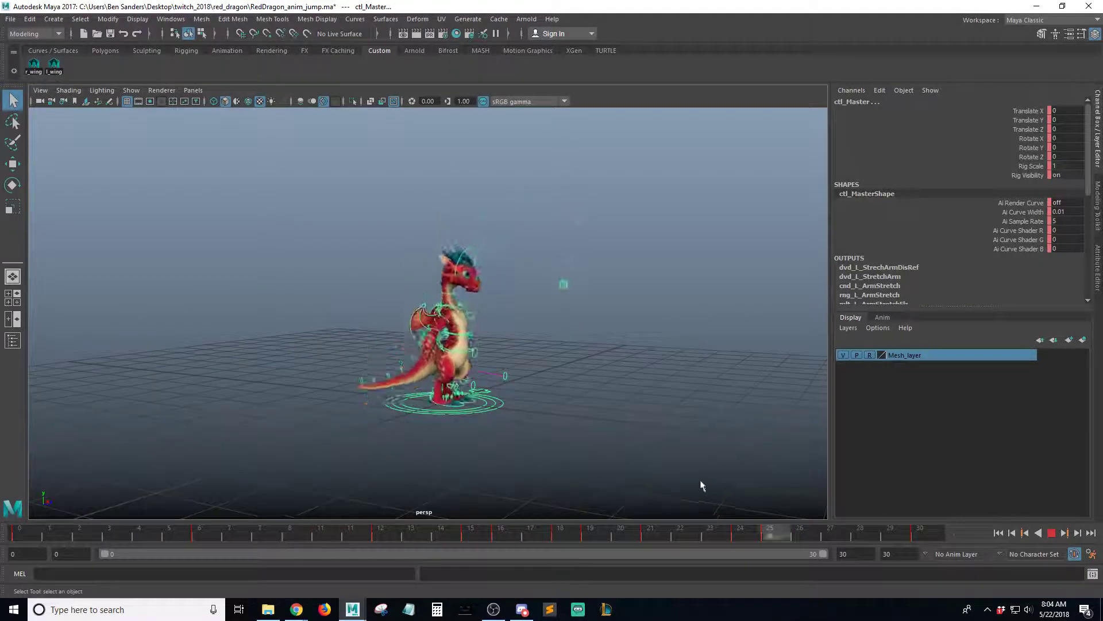
alt+drag(637, 423, 616, 432)
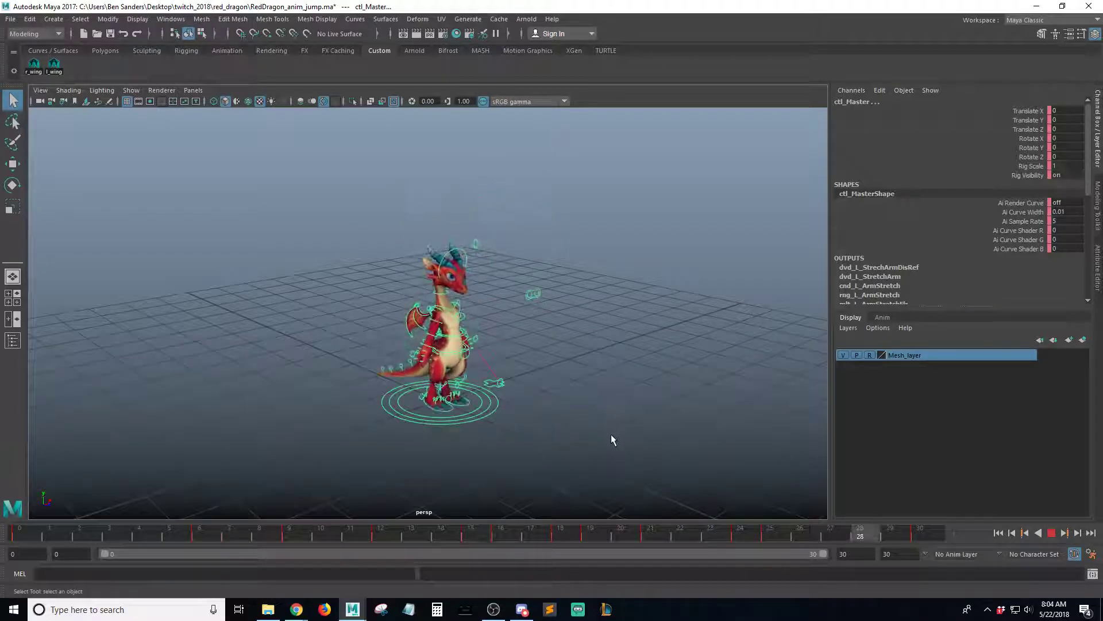